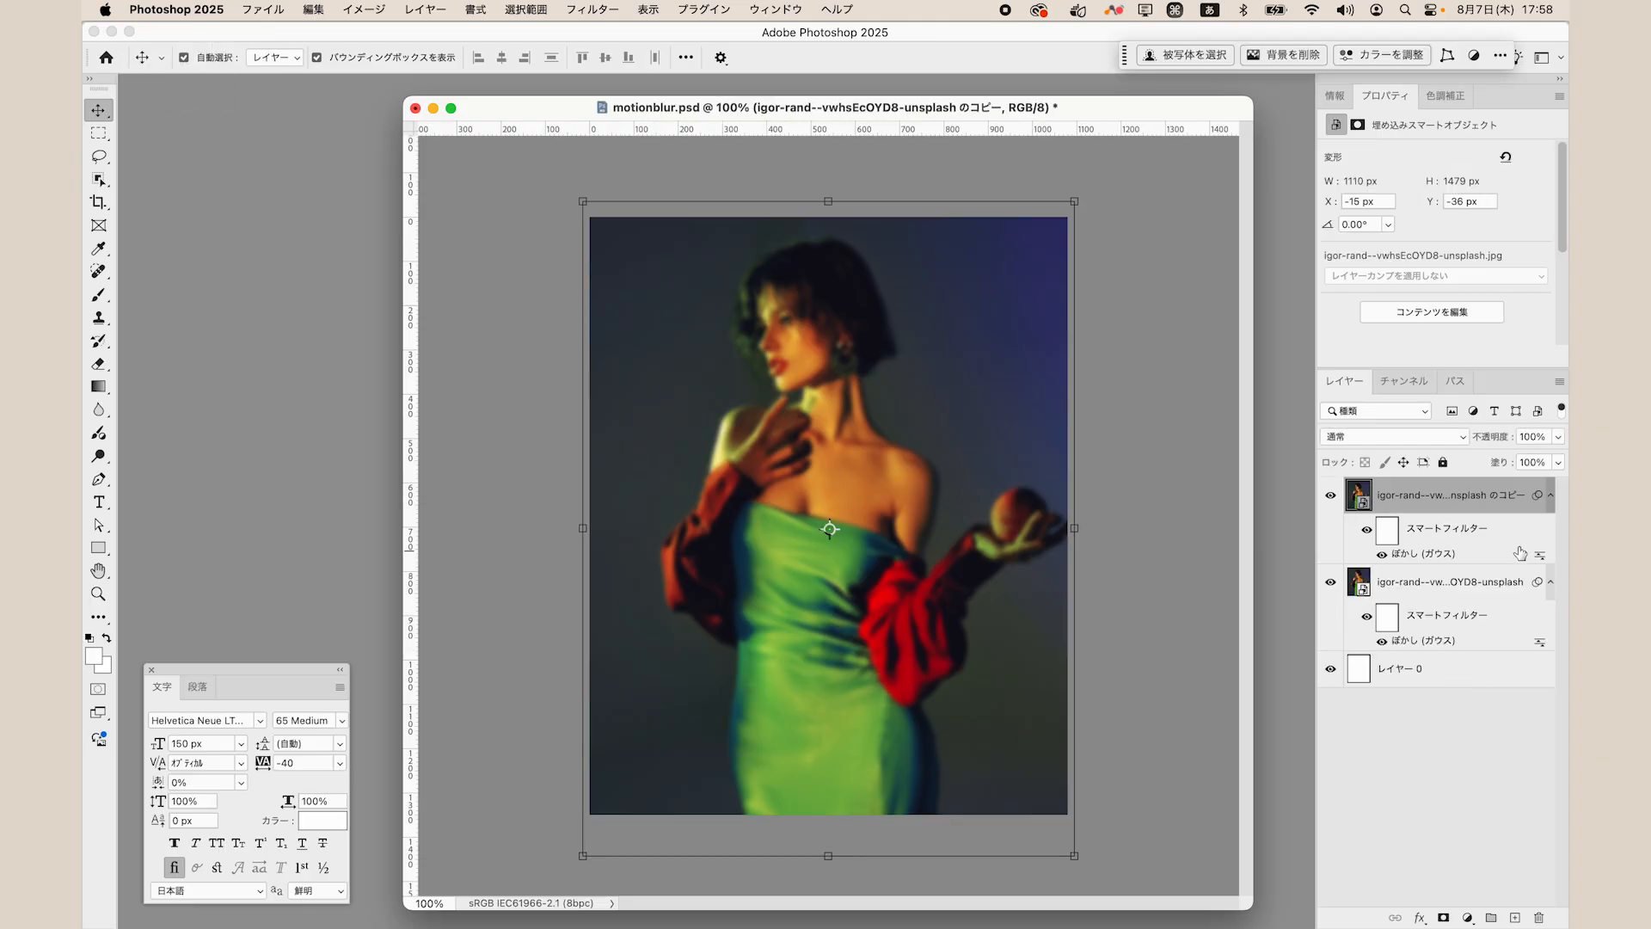
# Apply a Motion Blur filter with a 28° angle and 150 px distance to the copied photo layer.
pyautogui.click(604, 11)
pyautogui.moveTo(757, 295)
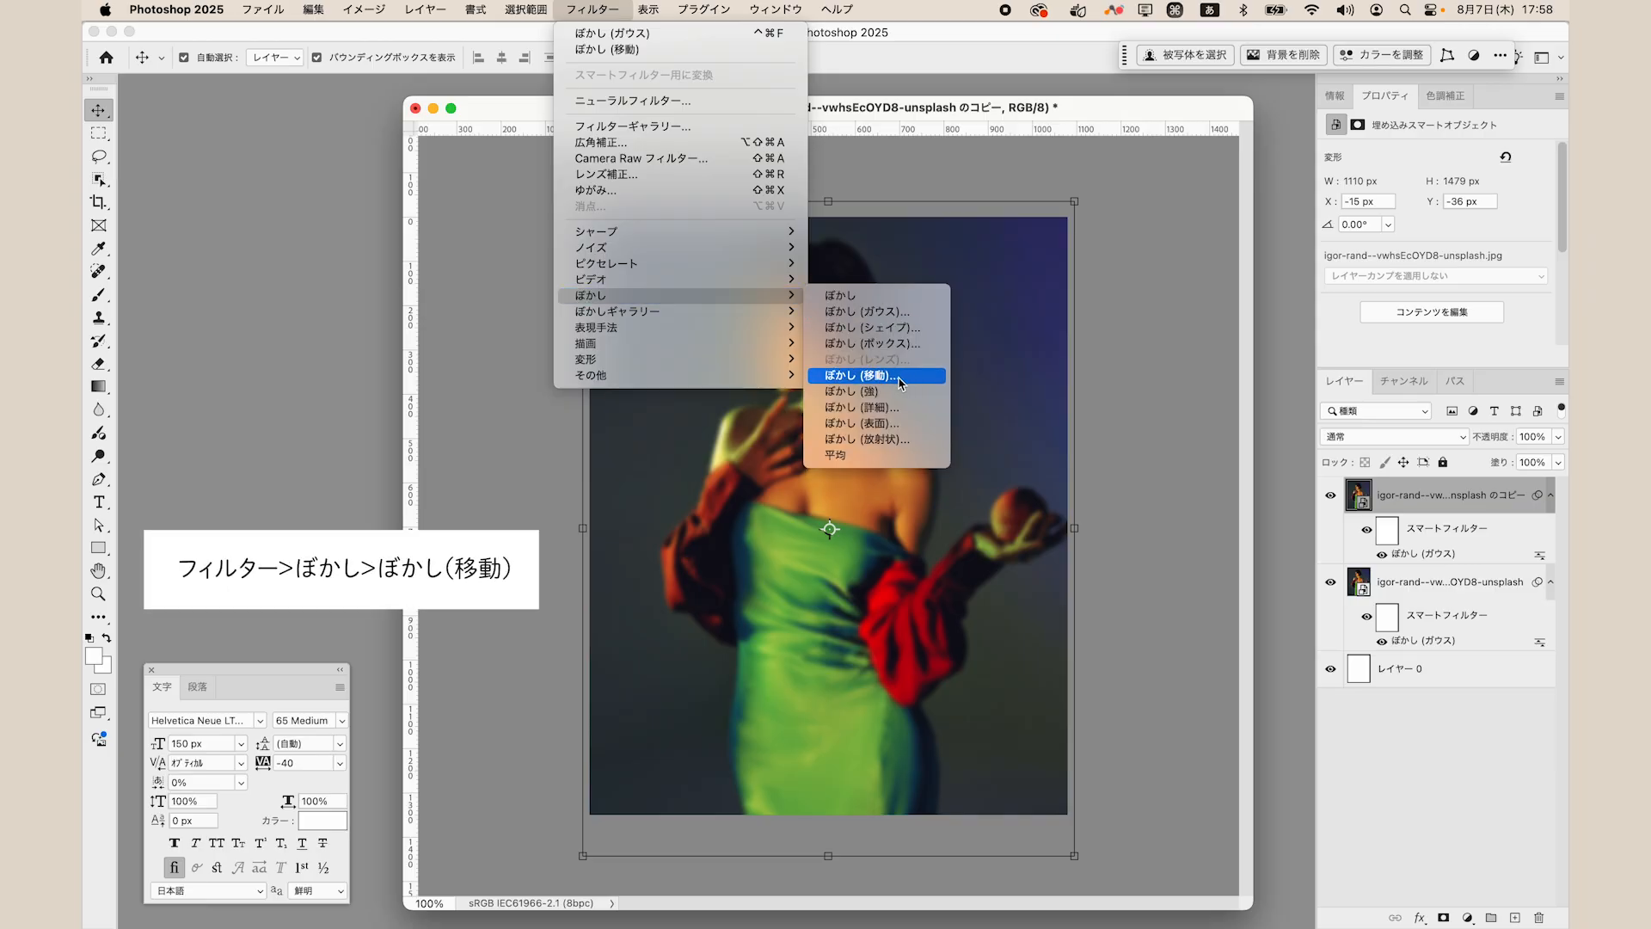
pyautogui.click(860, 376)
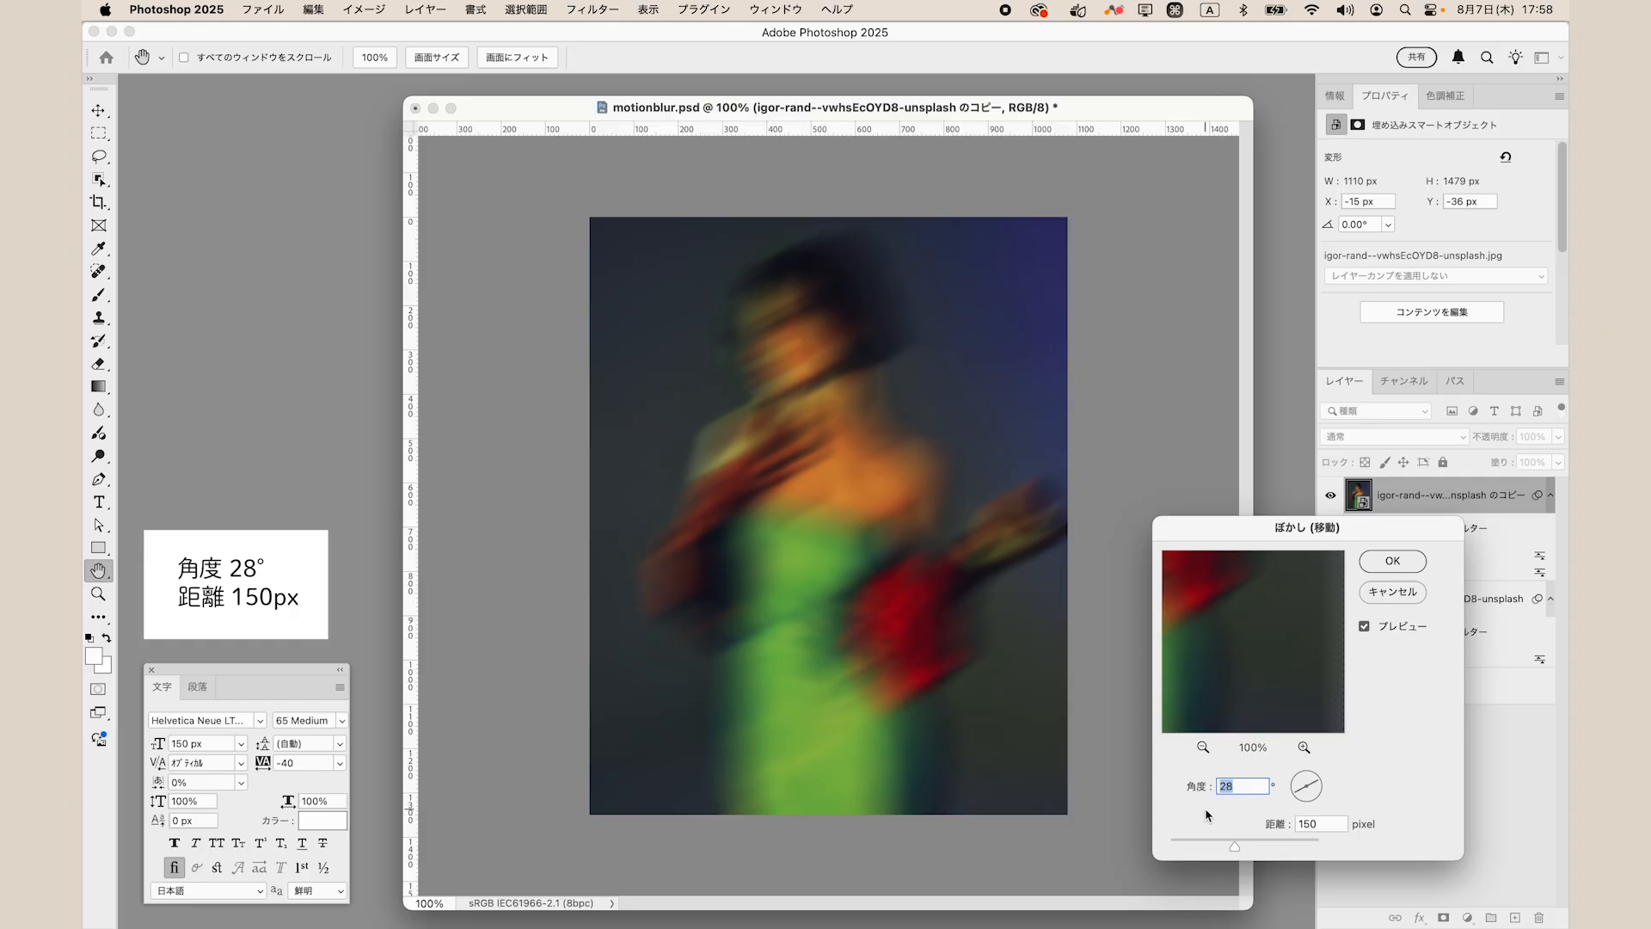
pyautogui.click(1392, 560)
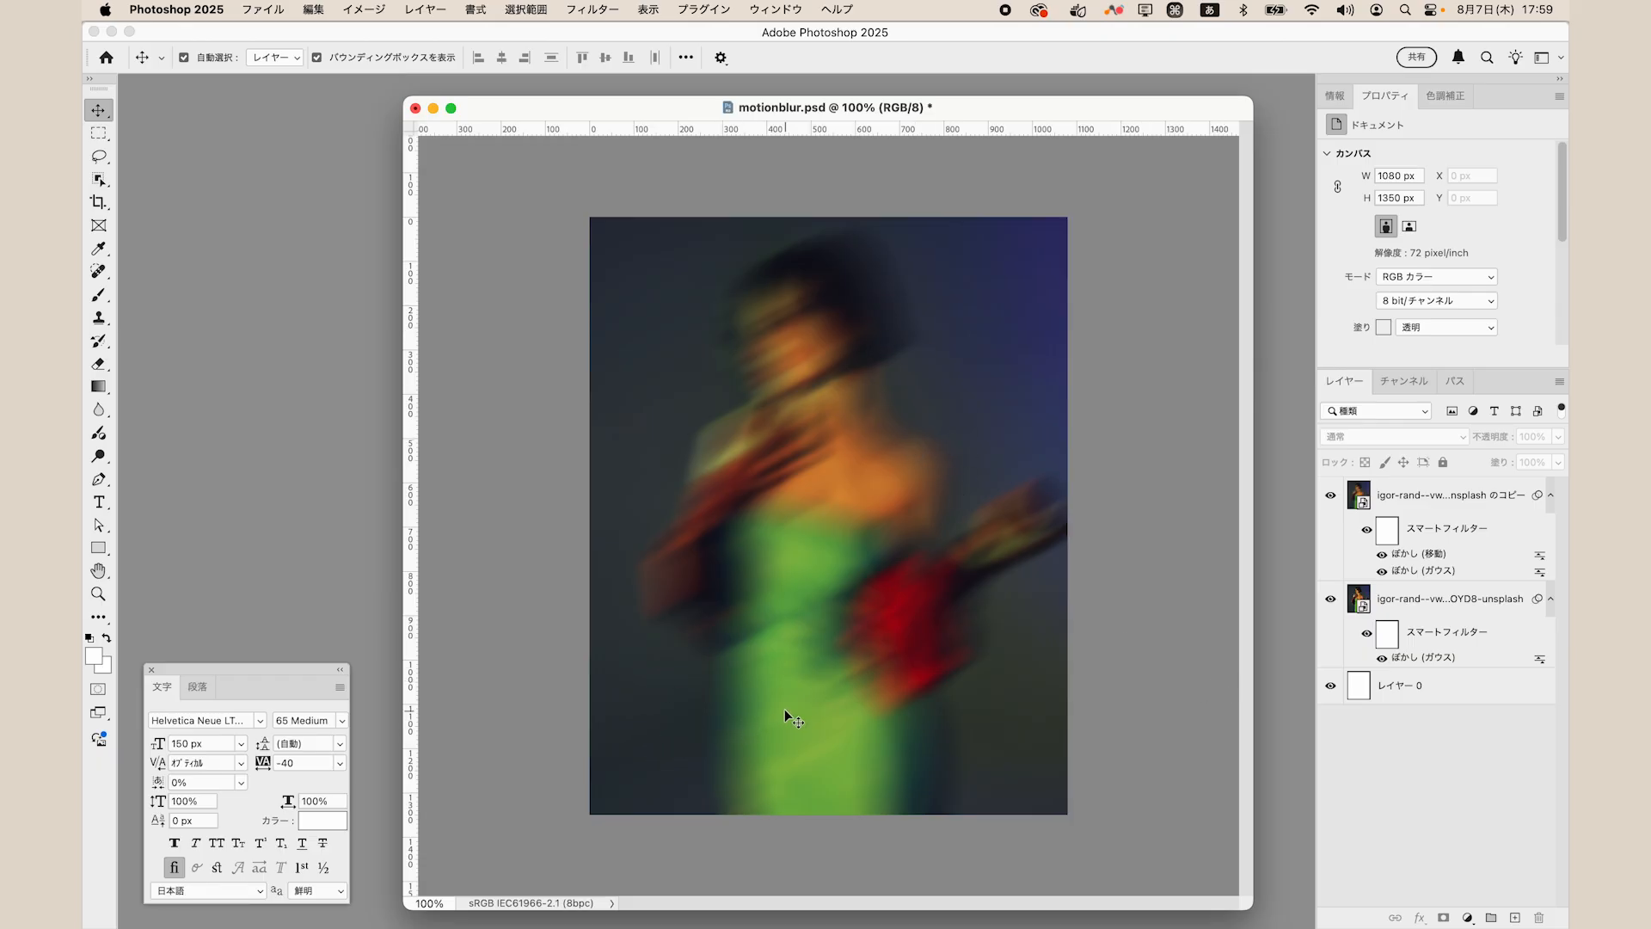
# Add a layer mask to the photo copy and brush out the motion blur behind the neck and at the lower-left side of the dress.
pyautogui.click(1428, 508)
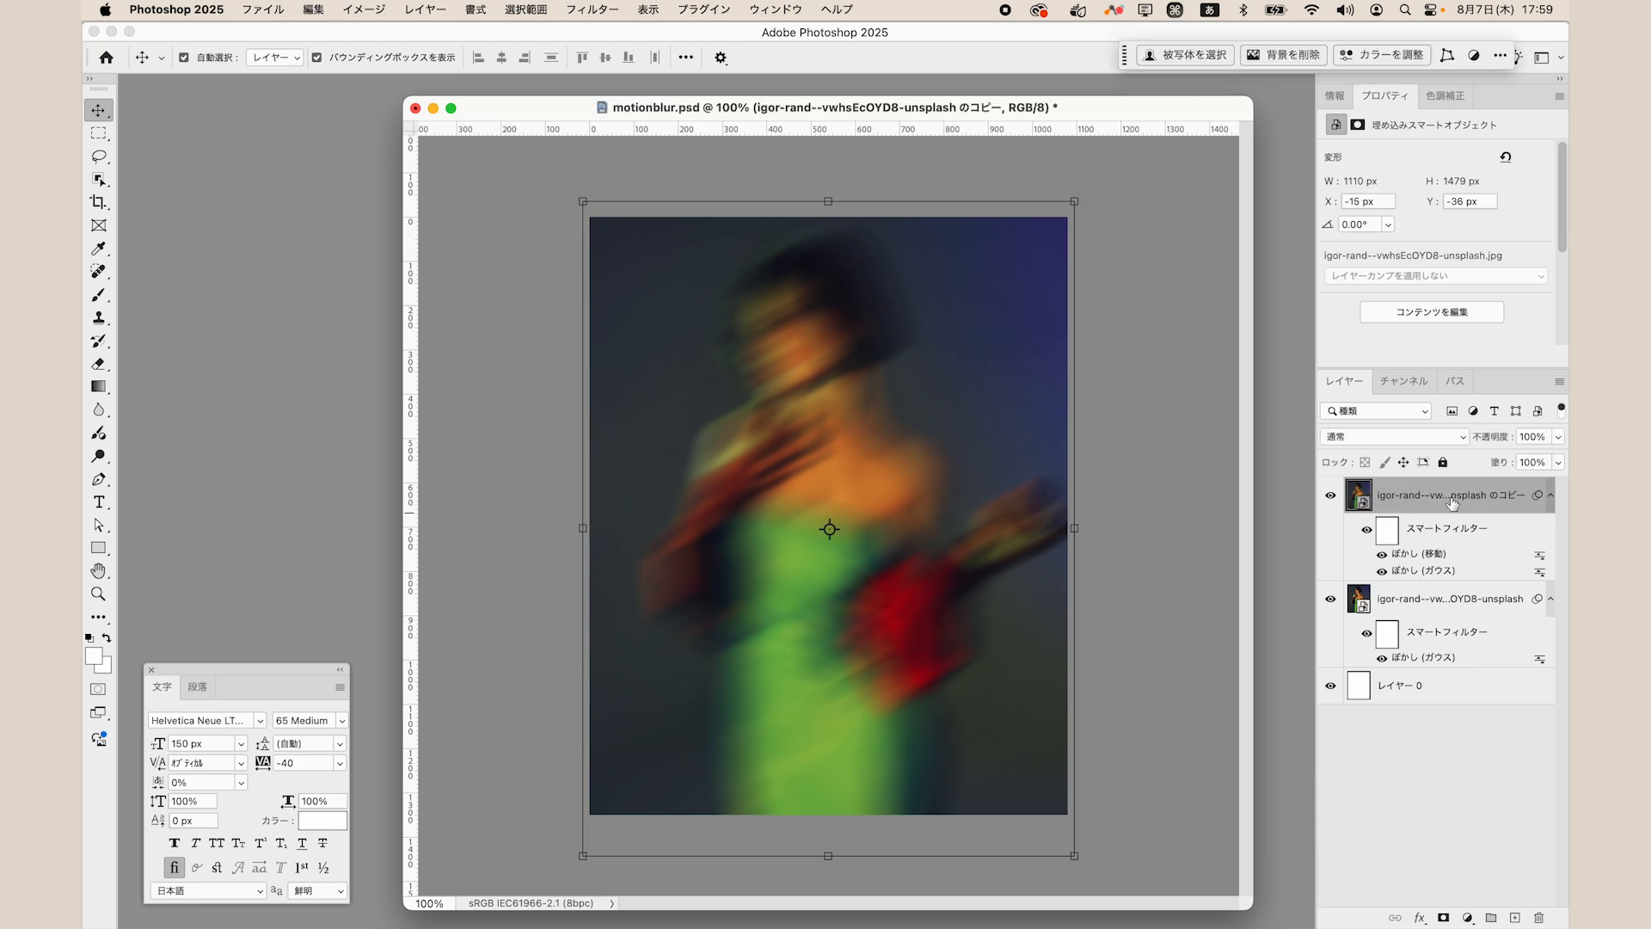
pyautogui.click(1444, 917)
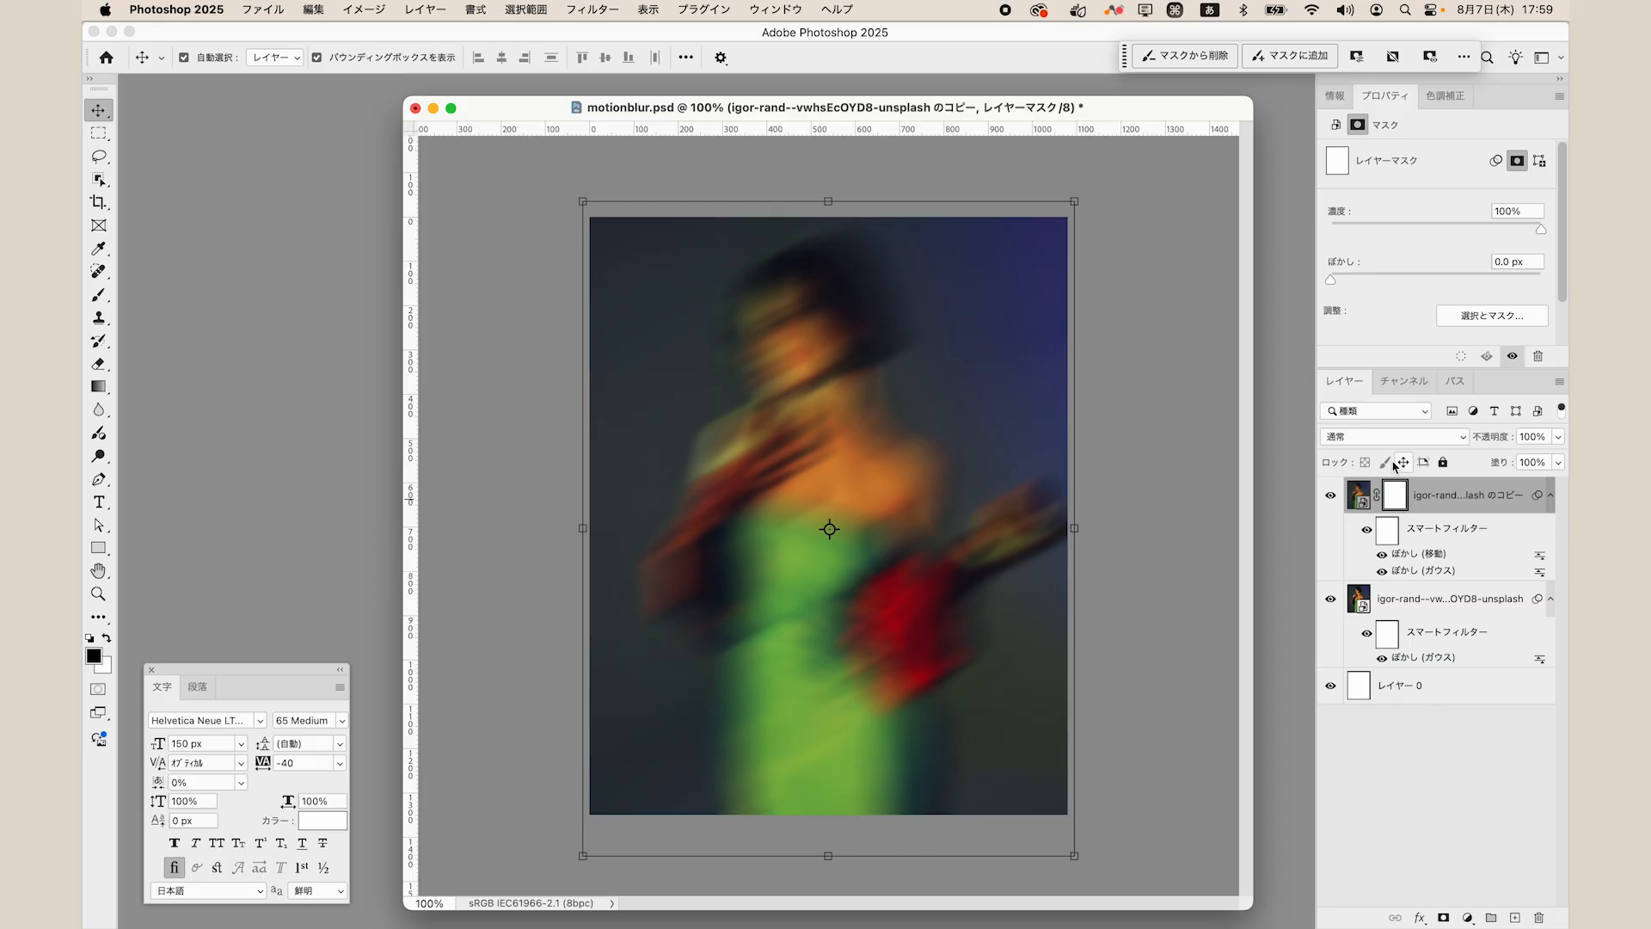
pyautogui.click(99, 294)
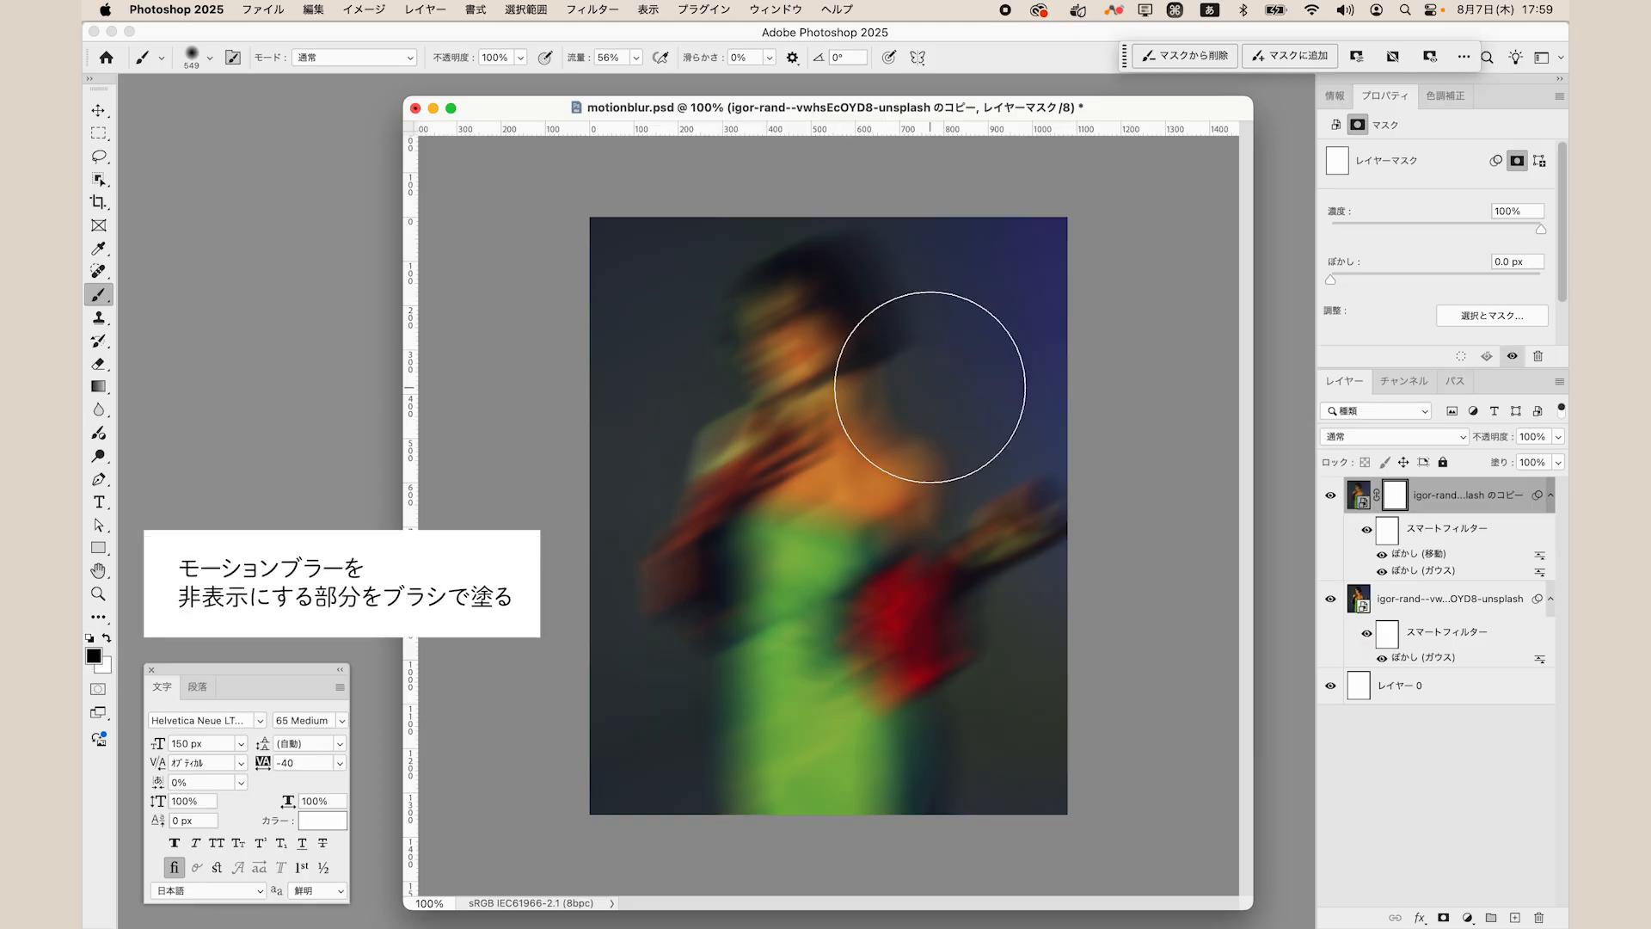
pyautogui.moveTo(918, 397)
pyautogui.mouseDown()
pyautogui.moveTo(892, 369)
pyautogui.moveTo(966, 339)
pyautogui.mouseUp()
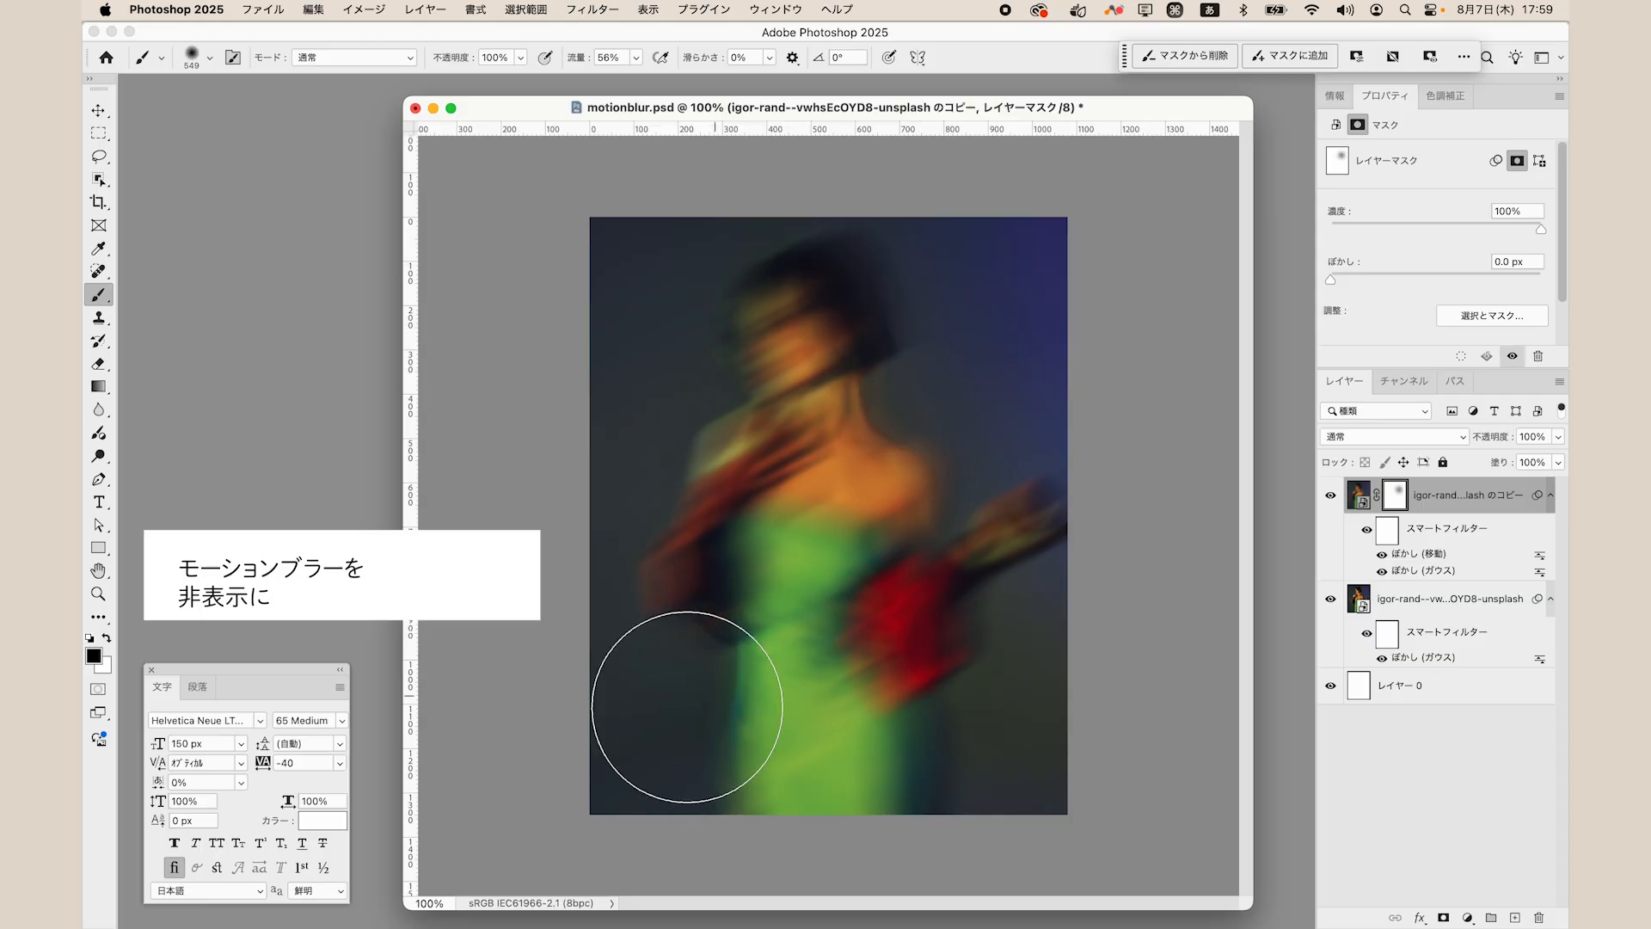
pyautogui.click(689, 713)
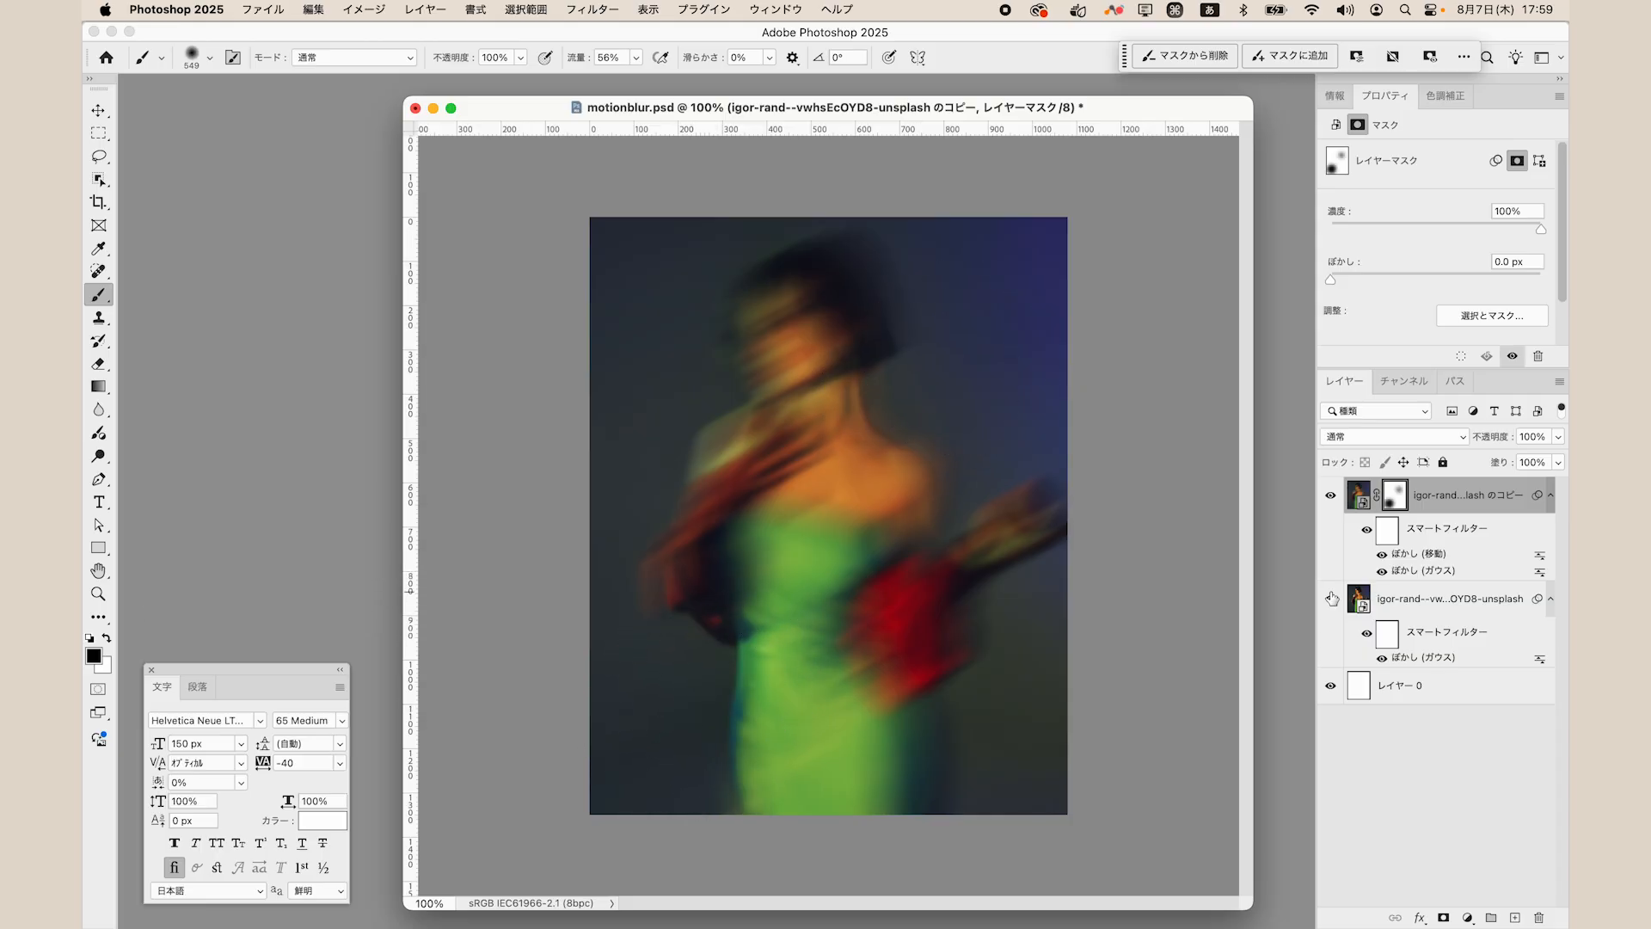
# Disable and re-enable the photo copy's layer mask to compare the image with and without the masking.
pyautogui.press('v')
pyautogui.click(1358, 495)
pyautogui.rightClick(1398, 497)
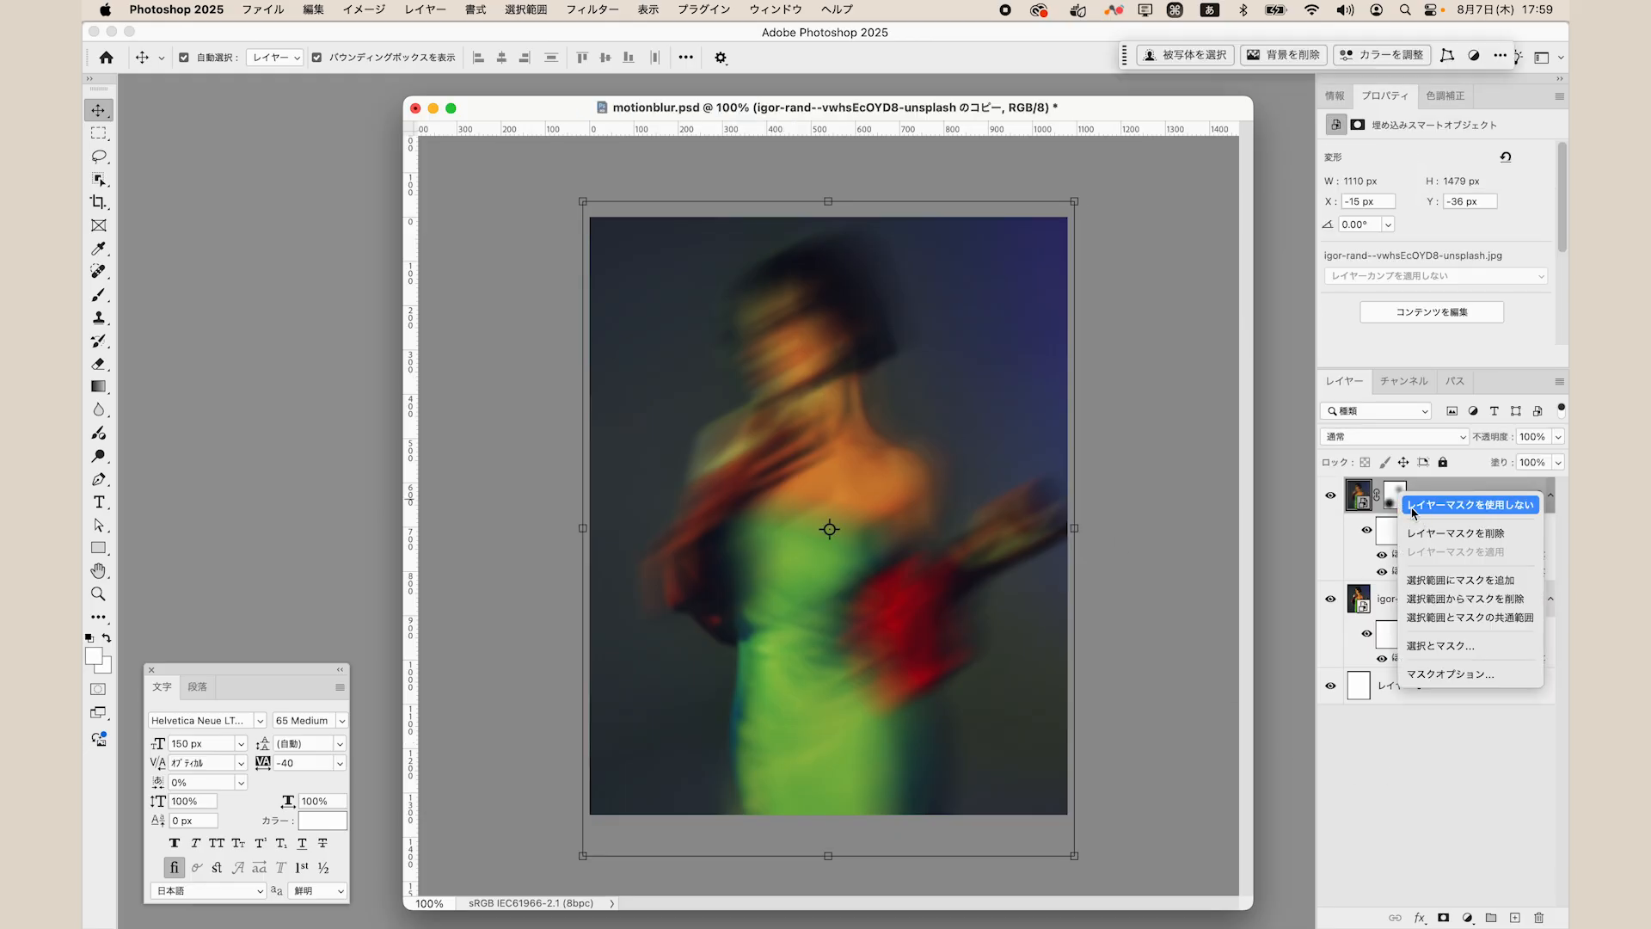
pyautogui.click(1467, 509)
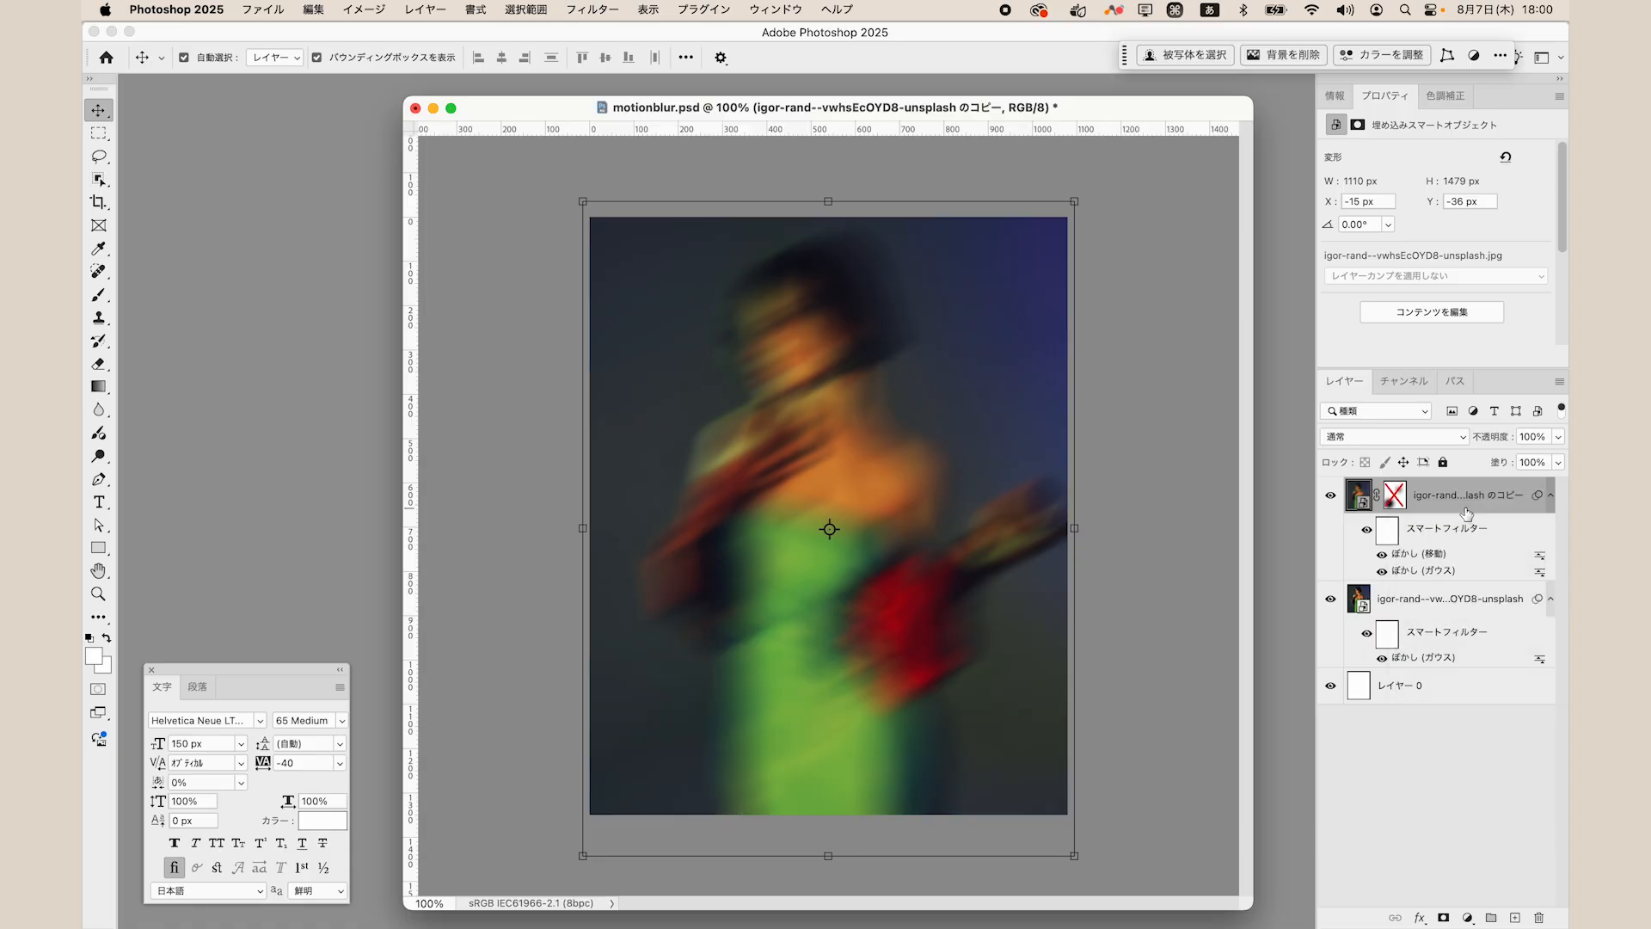
pyautogui.rightClick(1395, 499)
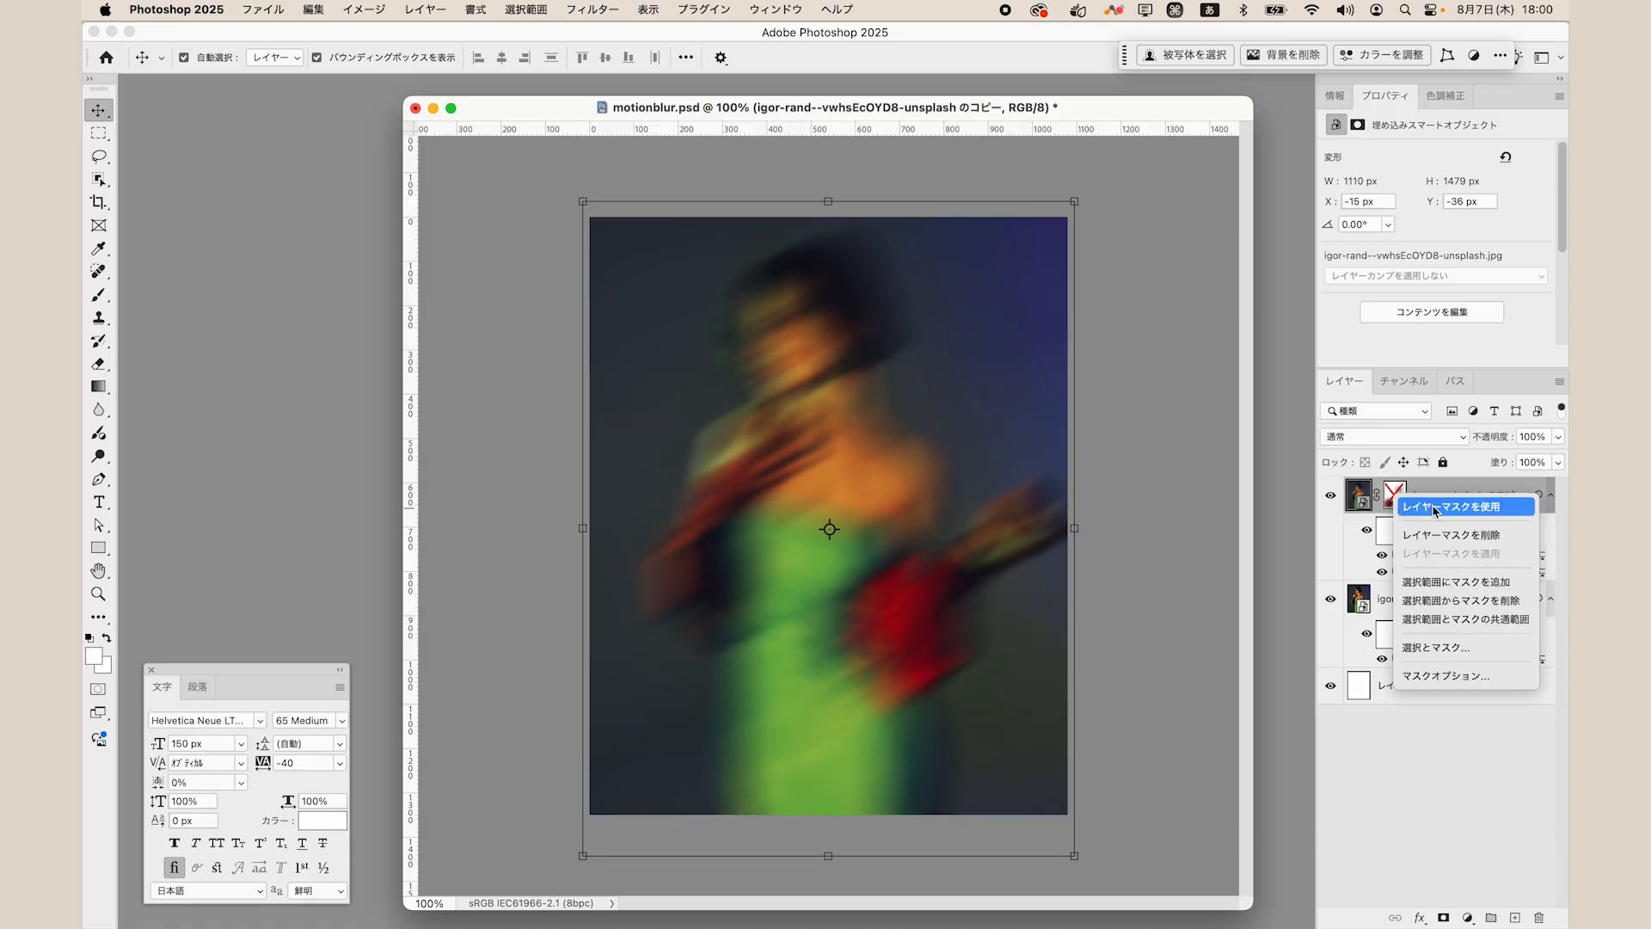
pyautogui.click(1434, 509)
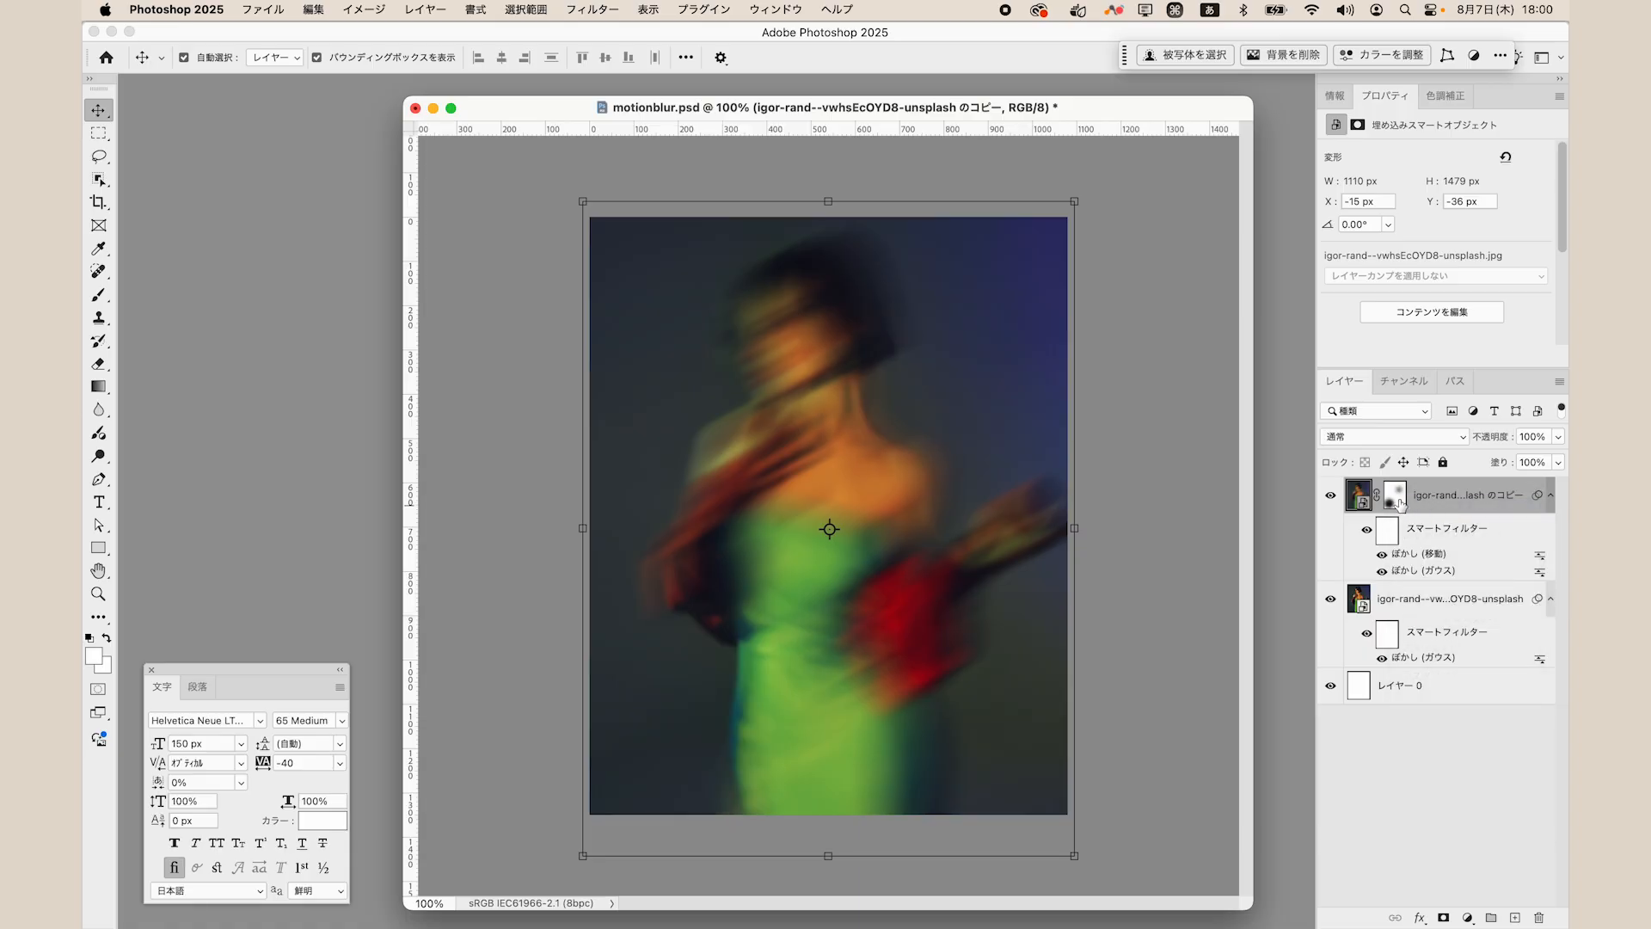
pyautogui.click(1400, 765)
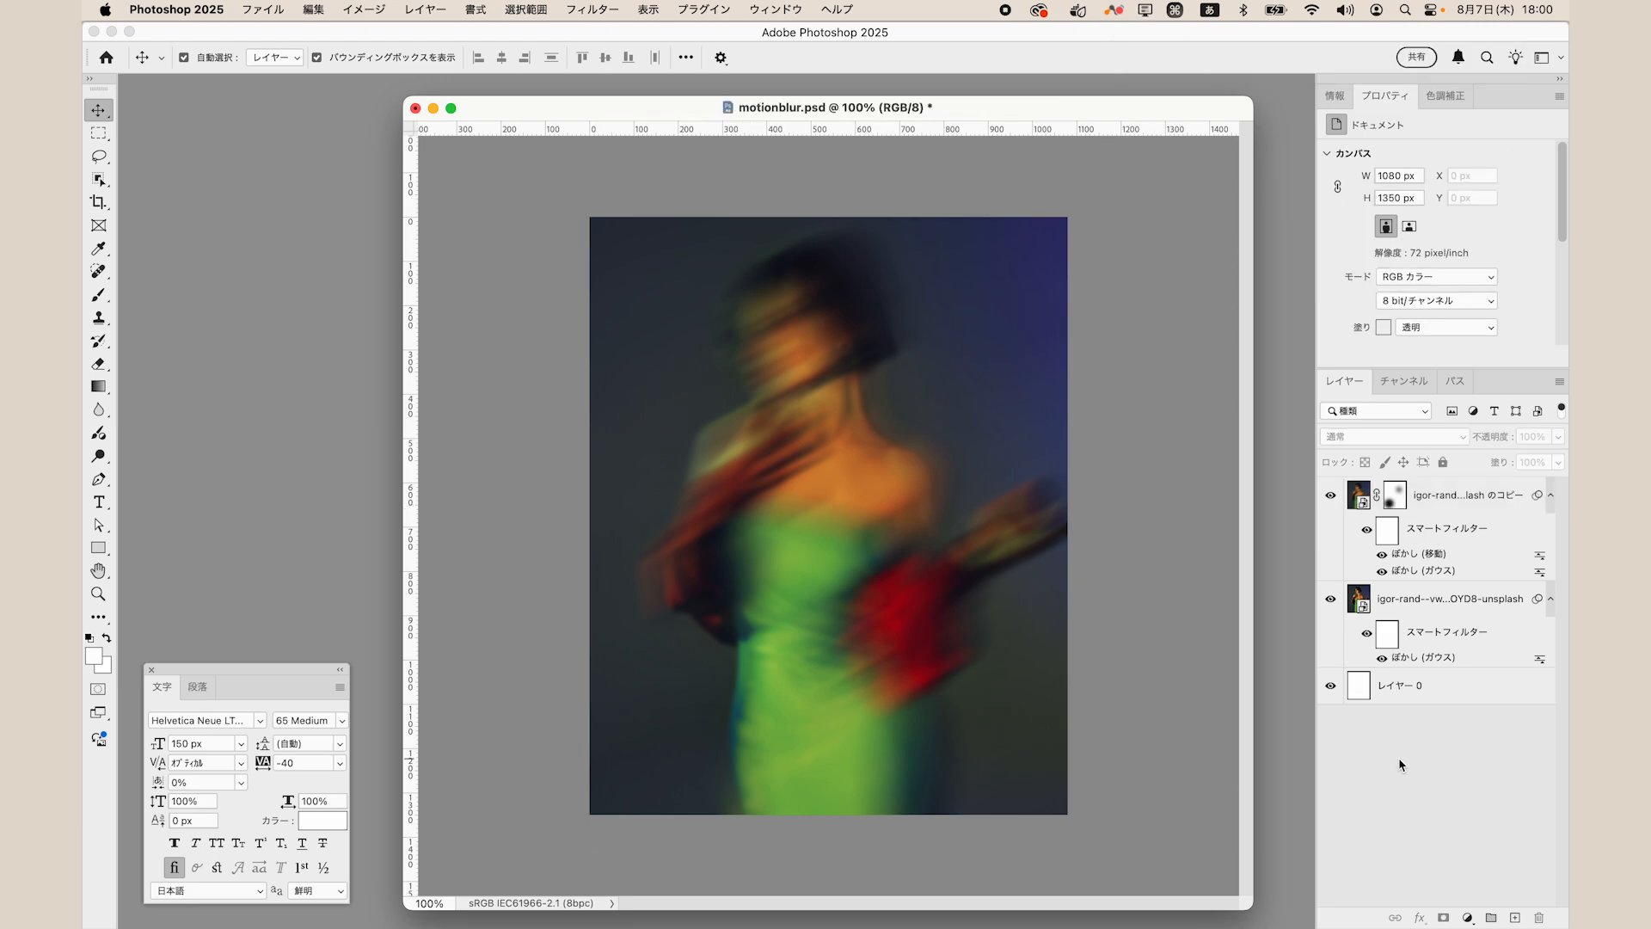
# Draw a rectangle of about 1274 × 1532 px covering the whole canvas and fill it with black (#000000).
pyautogui.moveTo(98, 548); pyautogui.dragTo(130, 550)
pyautogui.moveTo(553, 180)
pyautogui.mouseDown()
pyautogui.moveTo(1101, 862)
pyautogui.moveTo(1116, 857)
pyautogui.mouseUp()
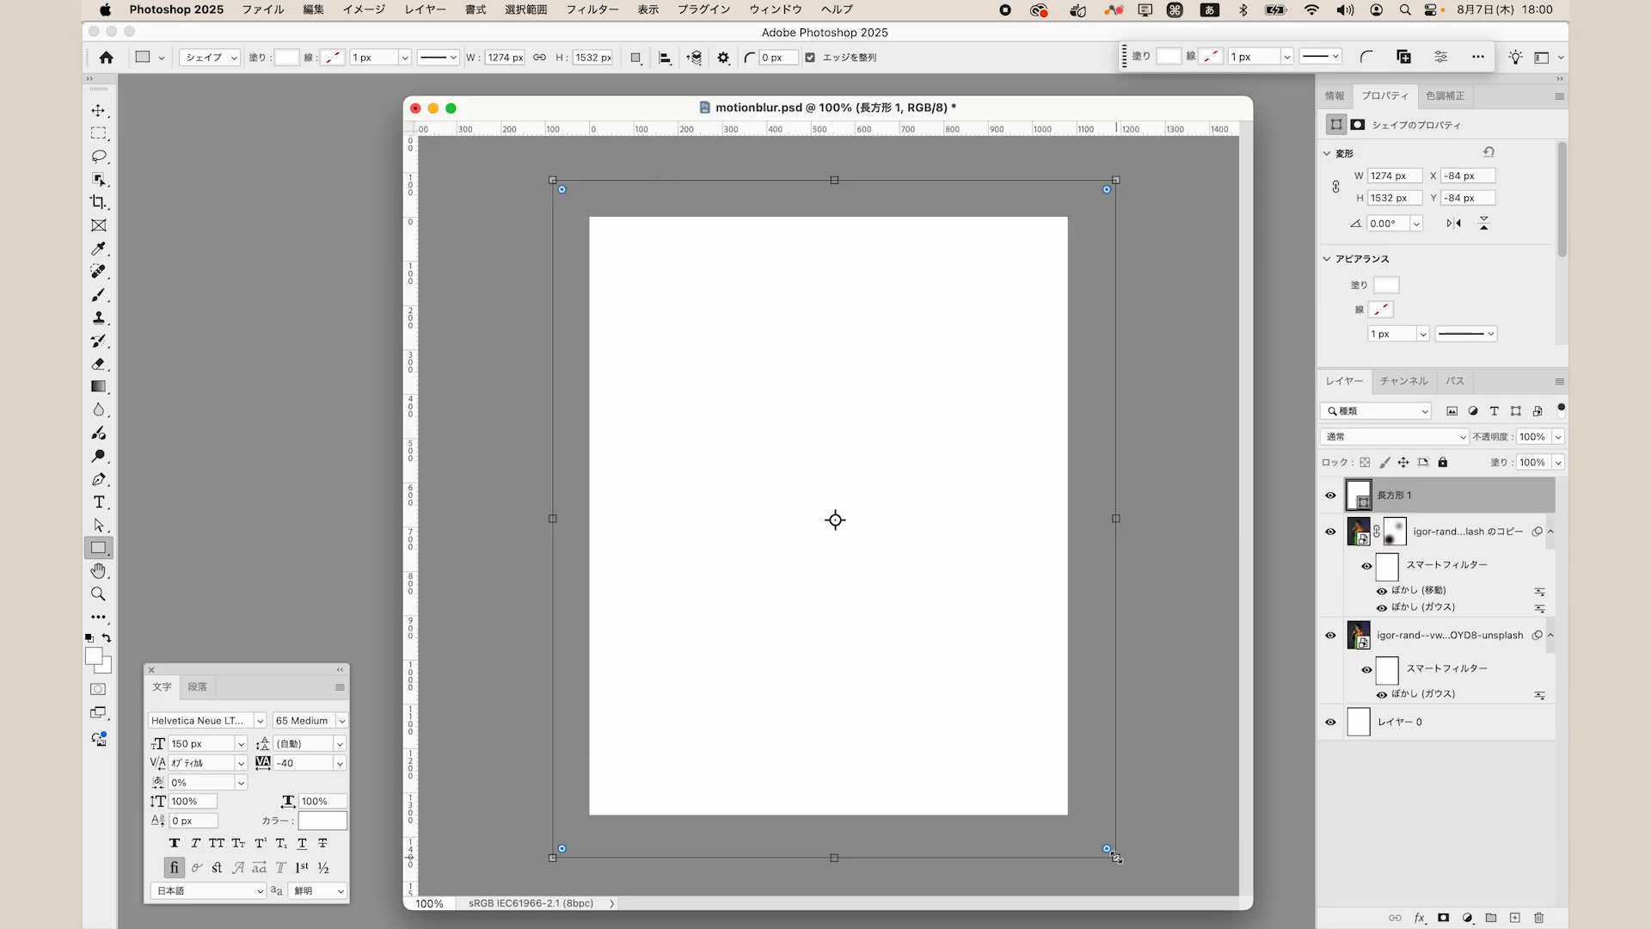
pyautogui.doubleClick(1359, 495)
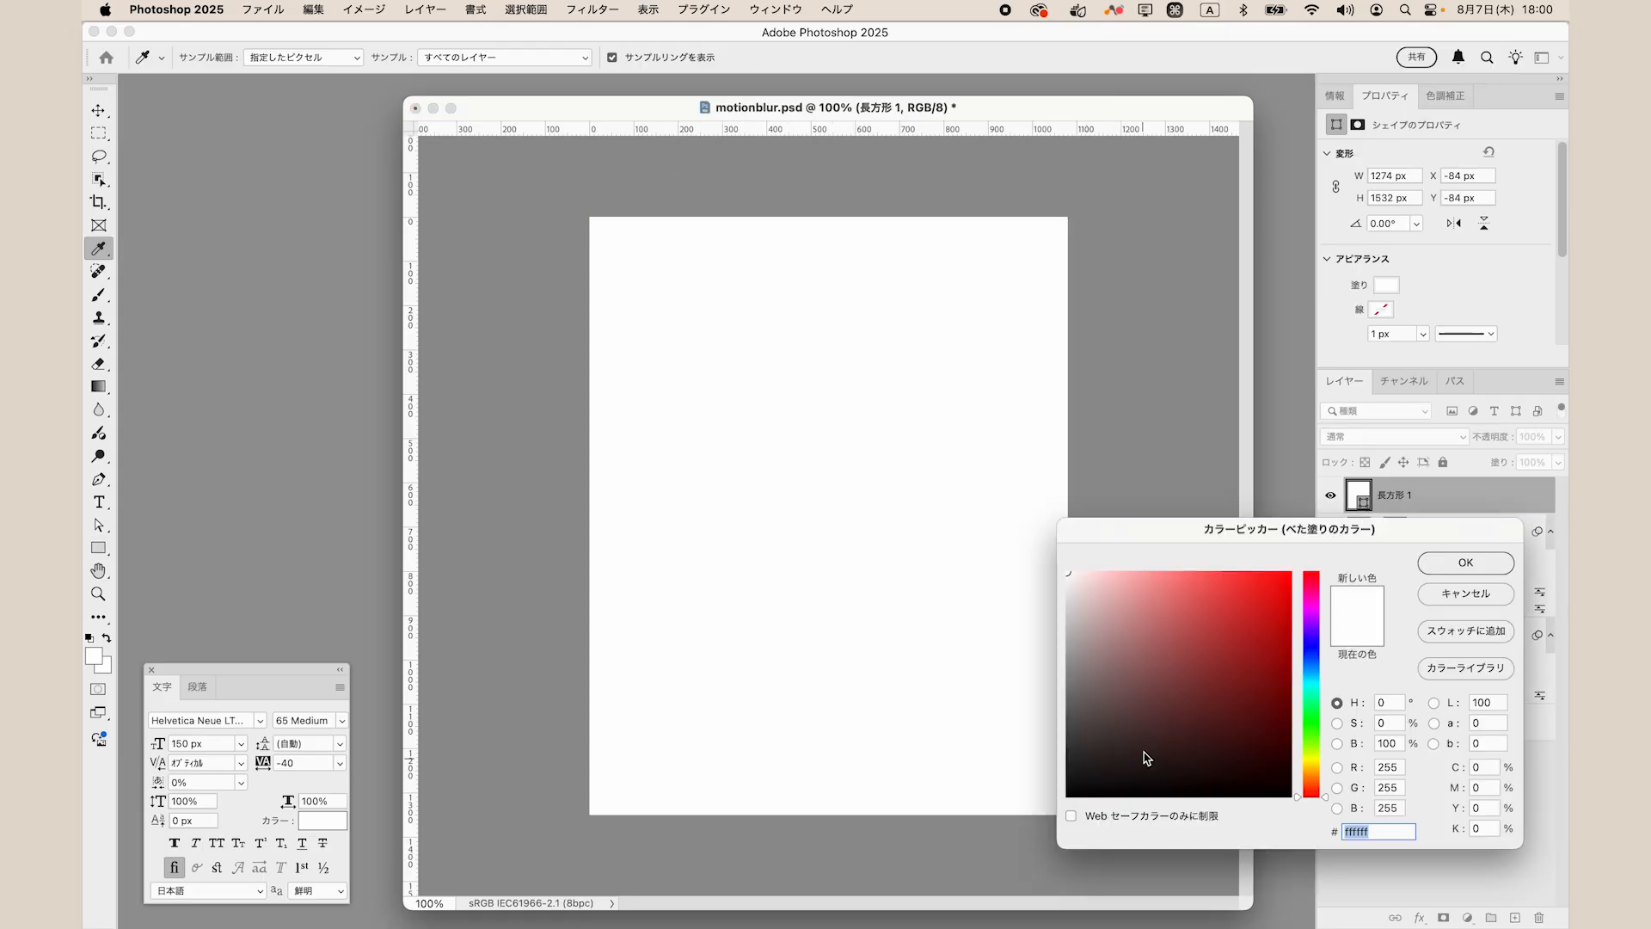
pyautogui.moveTo(1142, 758); pyautogui.dragTo(996, 844)
pyautogui.click(1450, 565)
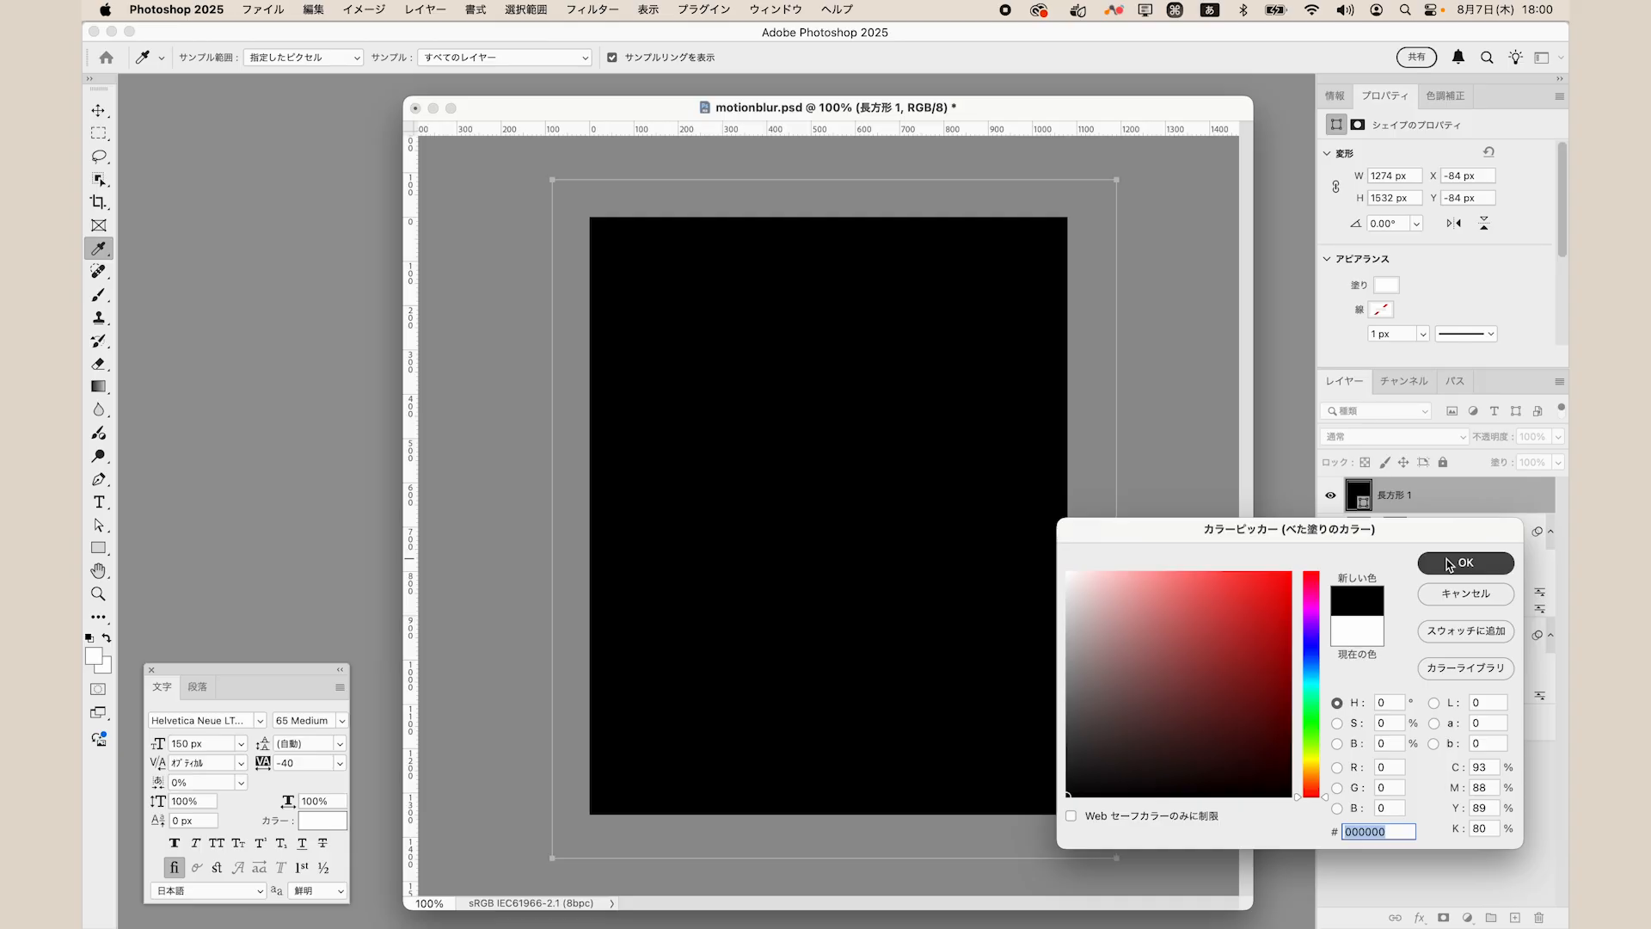
# Set the black rectangle layer's blend mode to Soft Light and its opacity to 35%.
pyautogui.click(1444, 437)
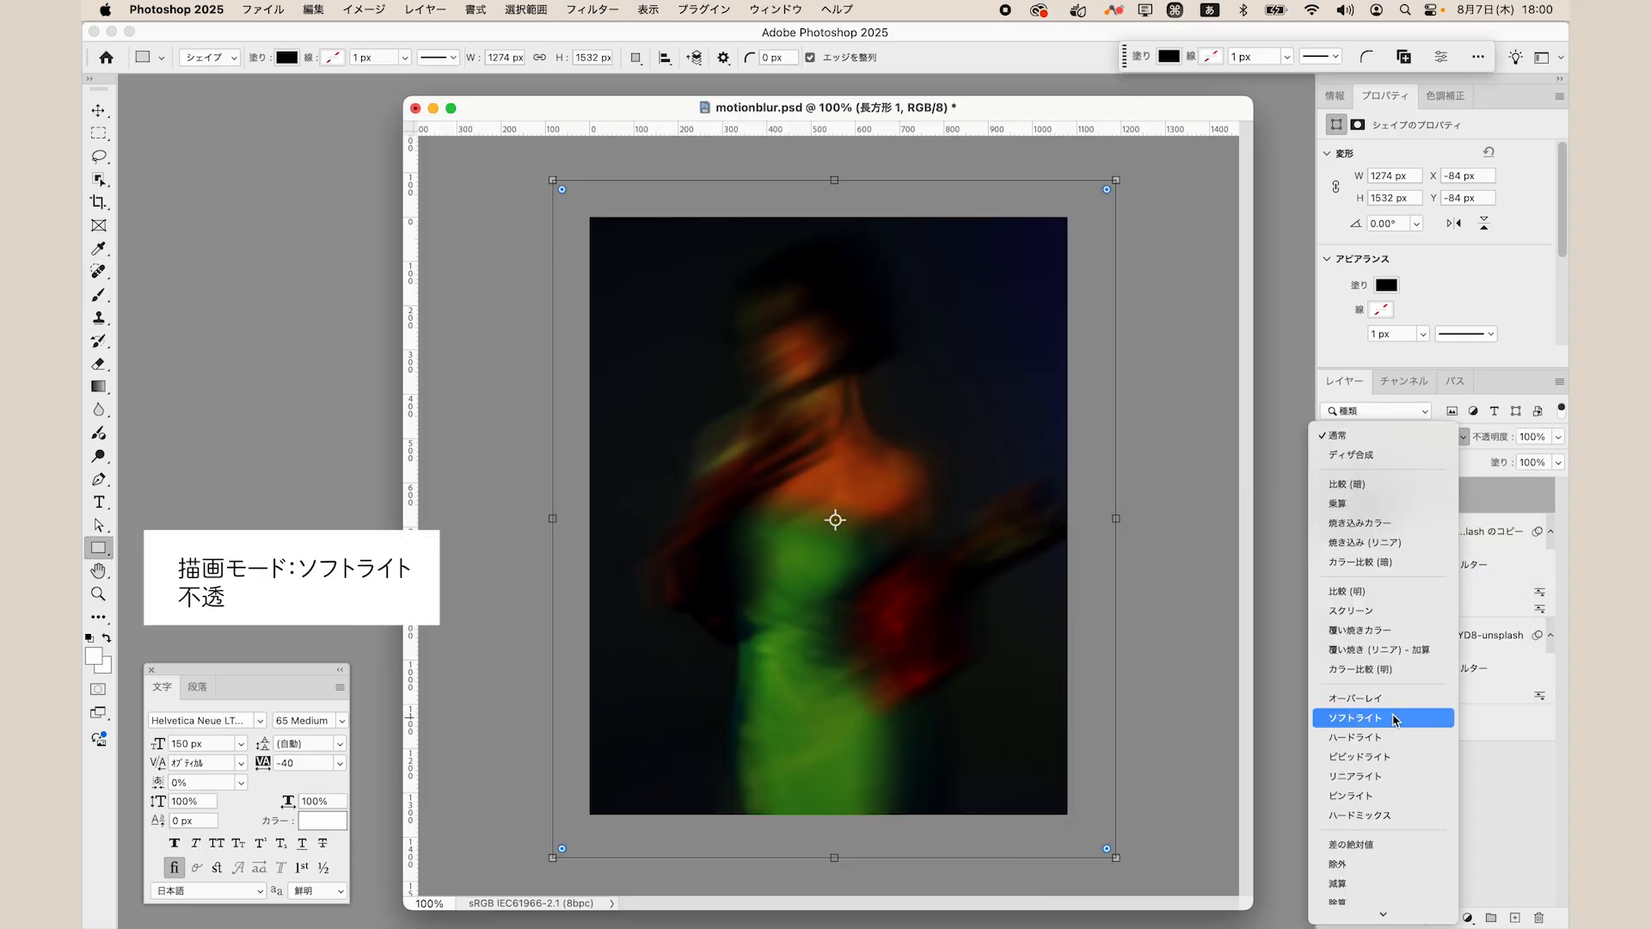
pyautogui.click(1394, 719)
pyautogui.click(1544, 437)
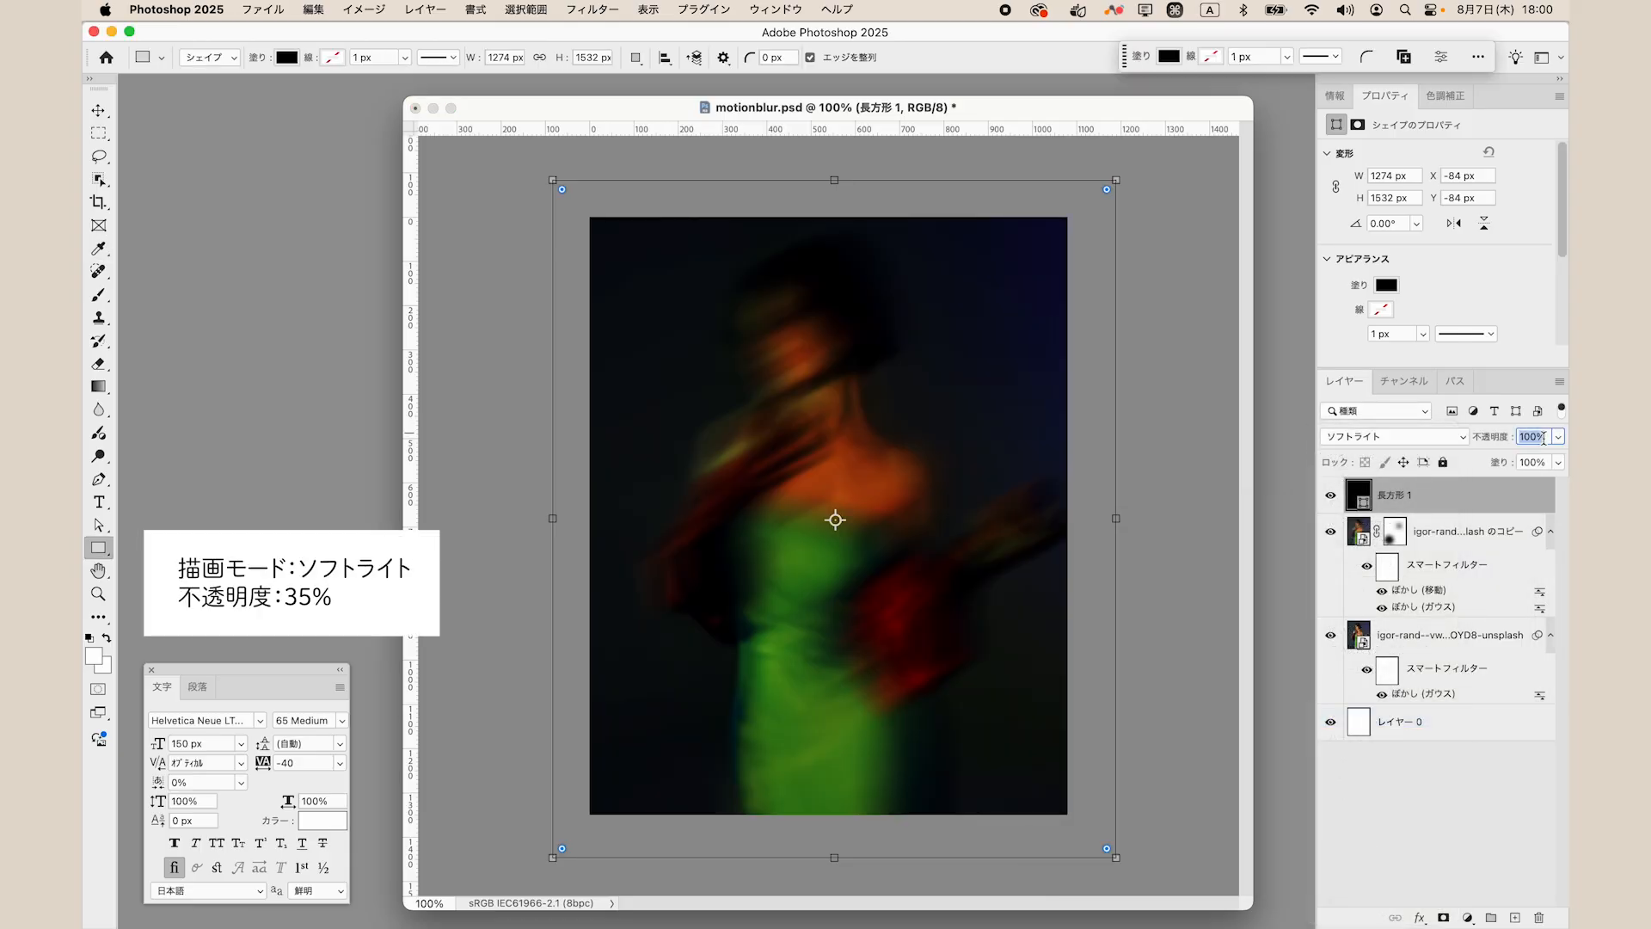
pyautogui.write('35')
pyautogui.press('Return')
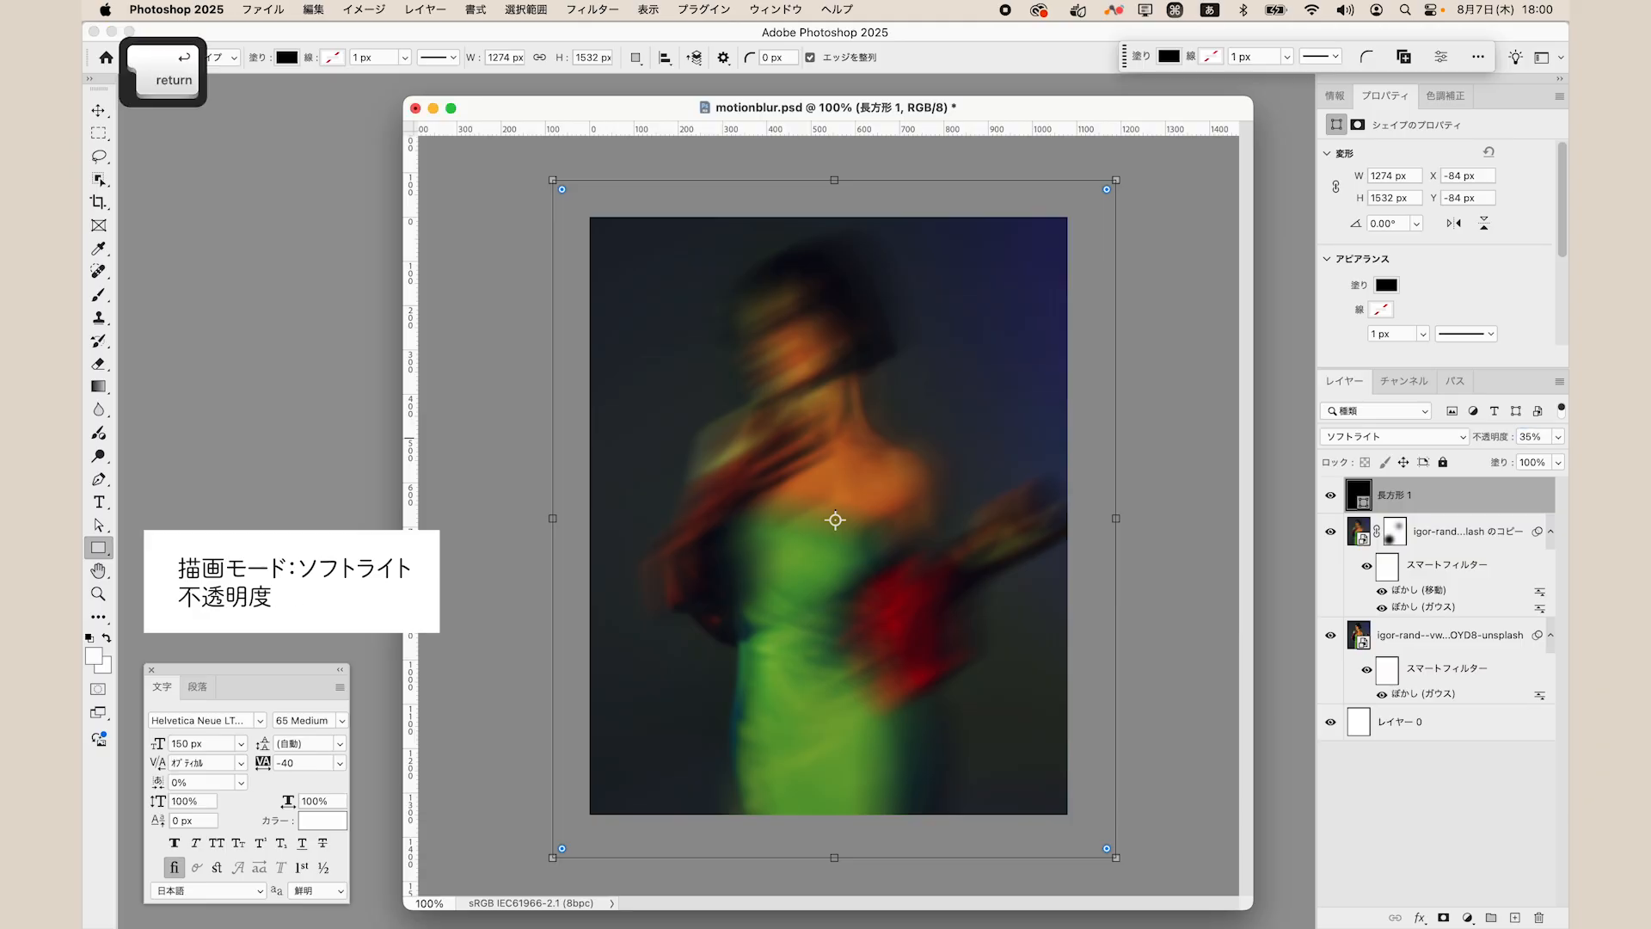
pyautogui.click(101, 112)
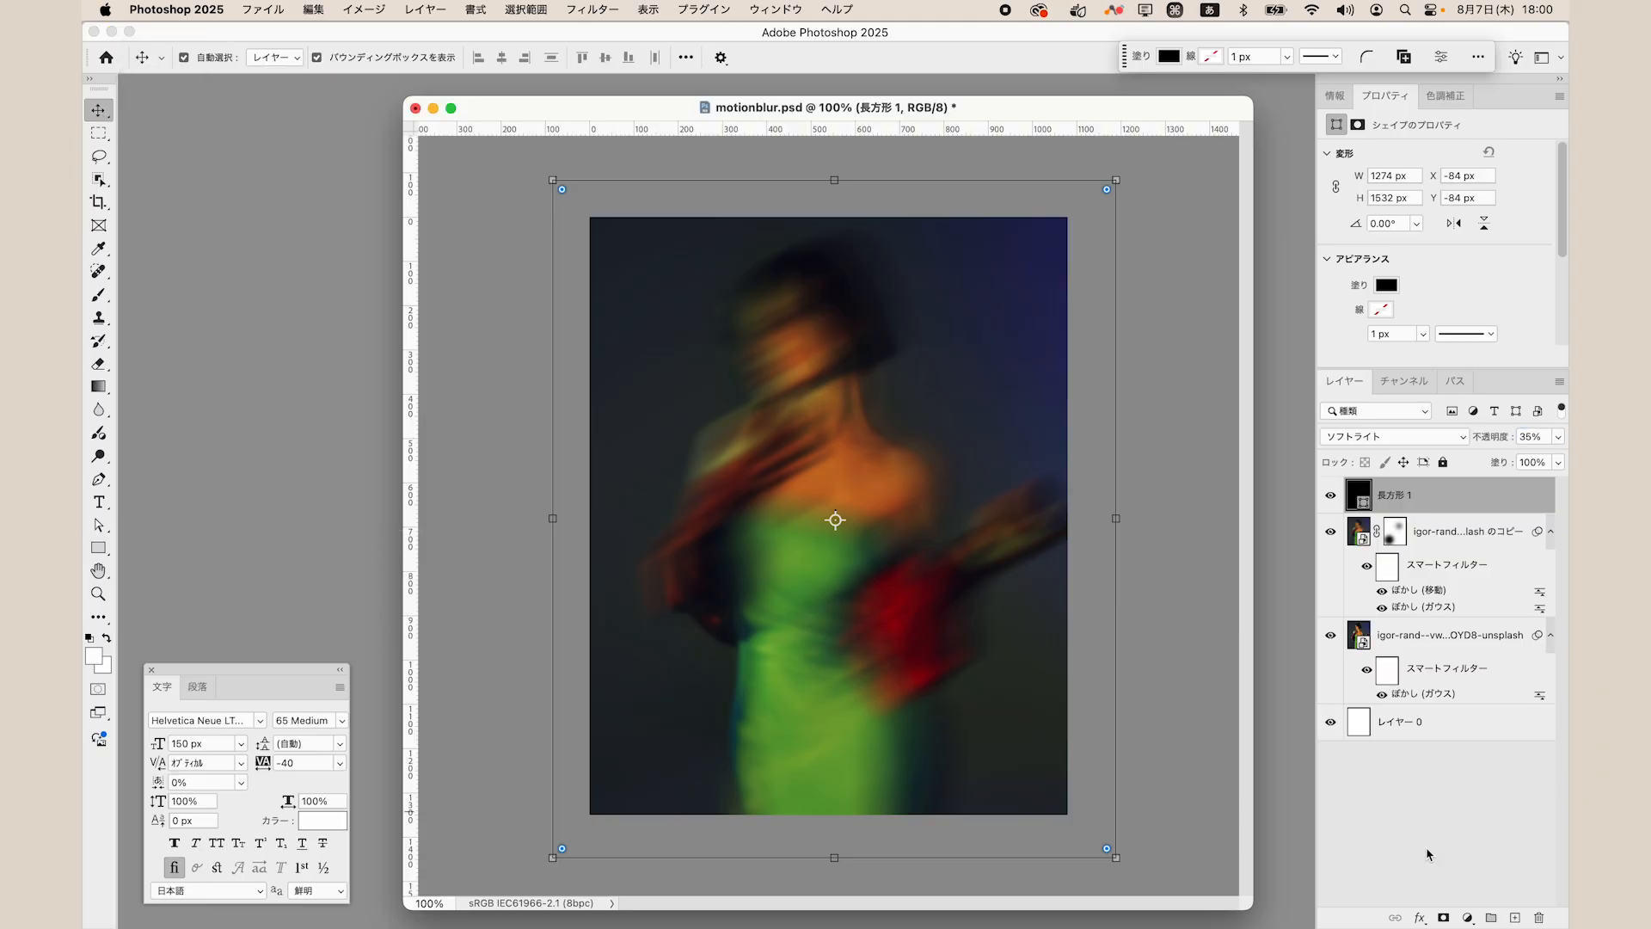
pyautogui.click(1434, 831)
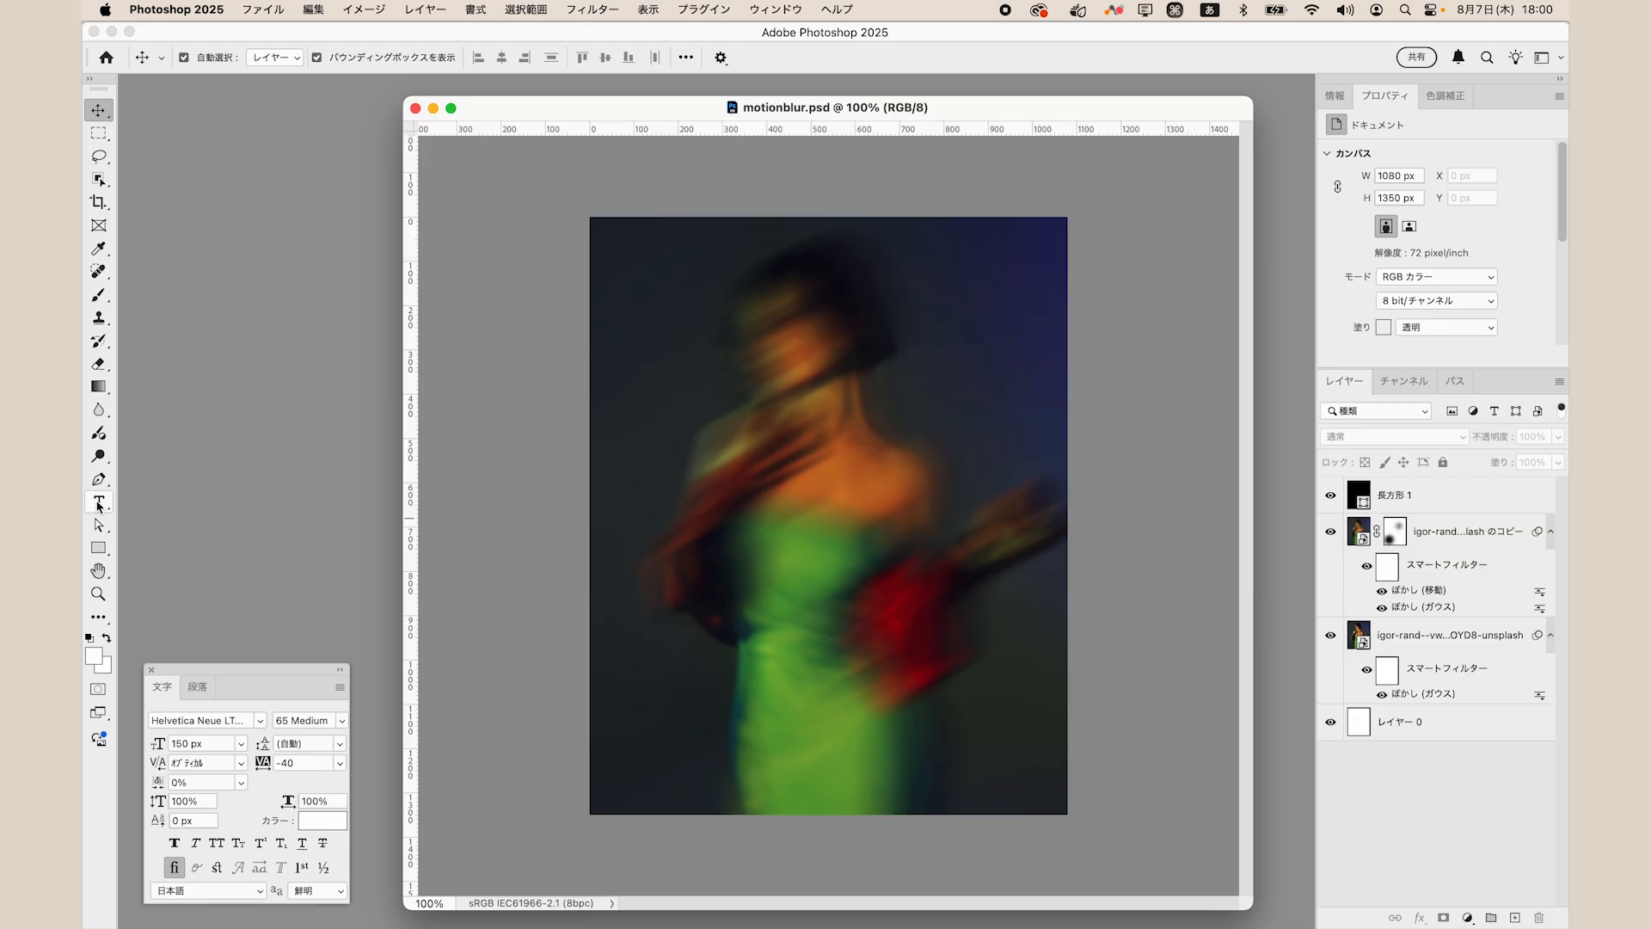
# Add the white text "Motion" in Helvetica Neue LT Pro 65 Medium at 150 px across the figure's chest and move it slightly down.
pyautogui.click(99, 504)
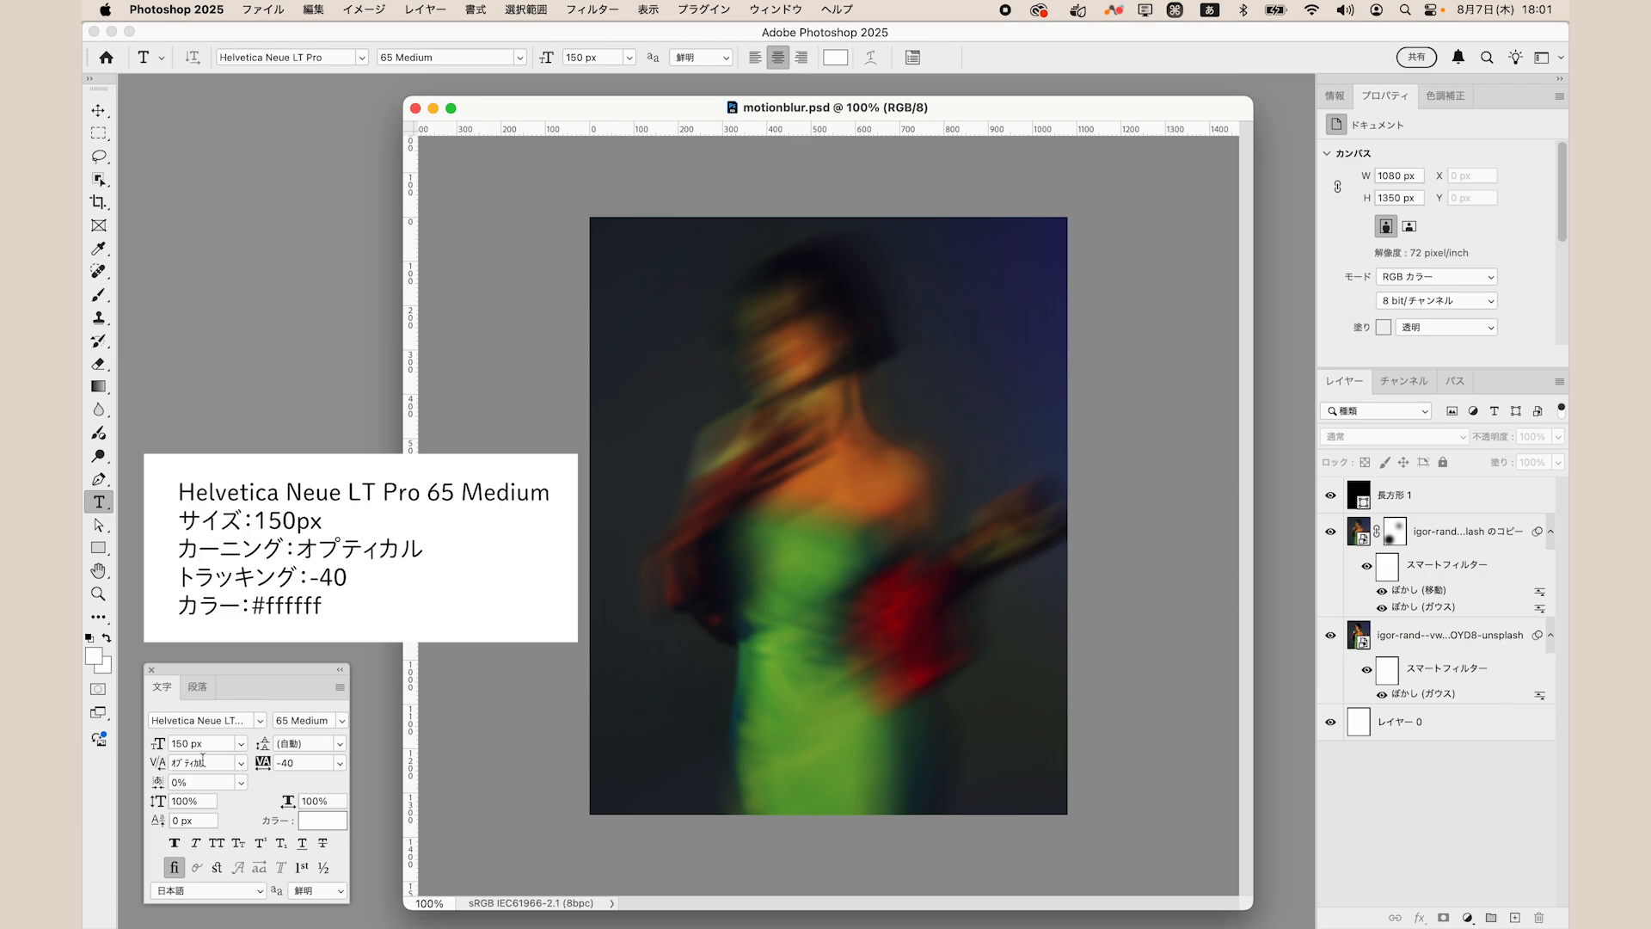
pyautogui.click(317, 825)
pyautogui.press('Escape')
pyautogui.click(676, 468)
pyautogui.press('space')
pyautogui.write('Motion')
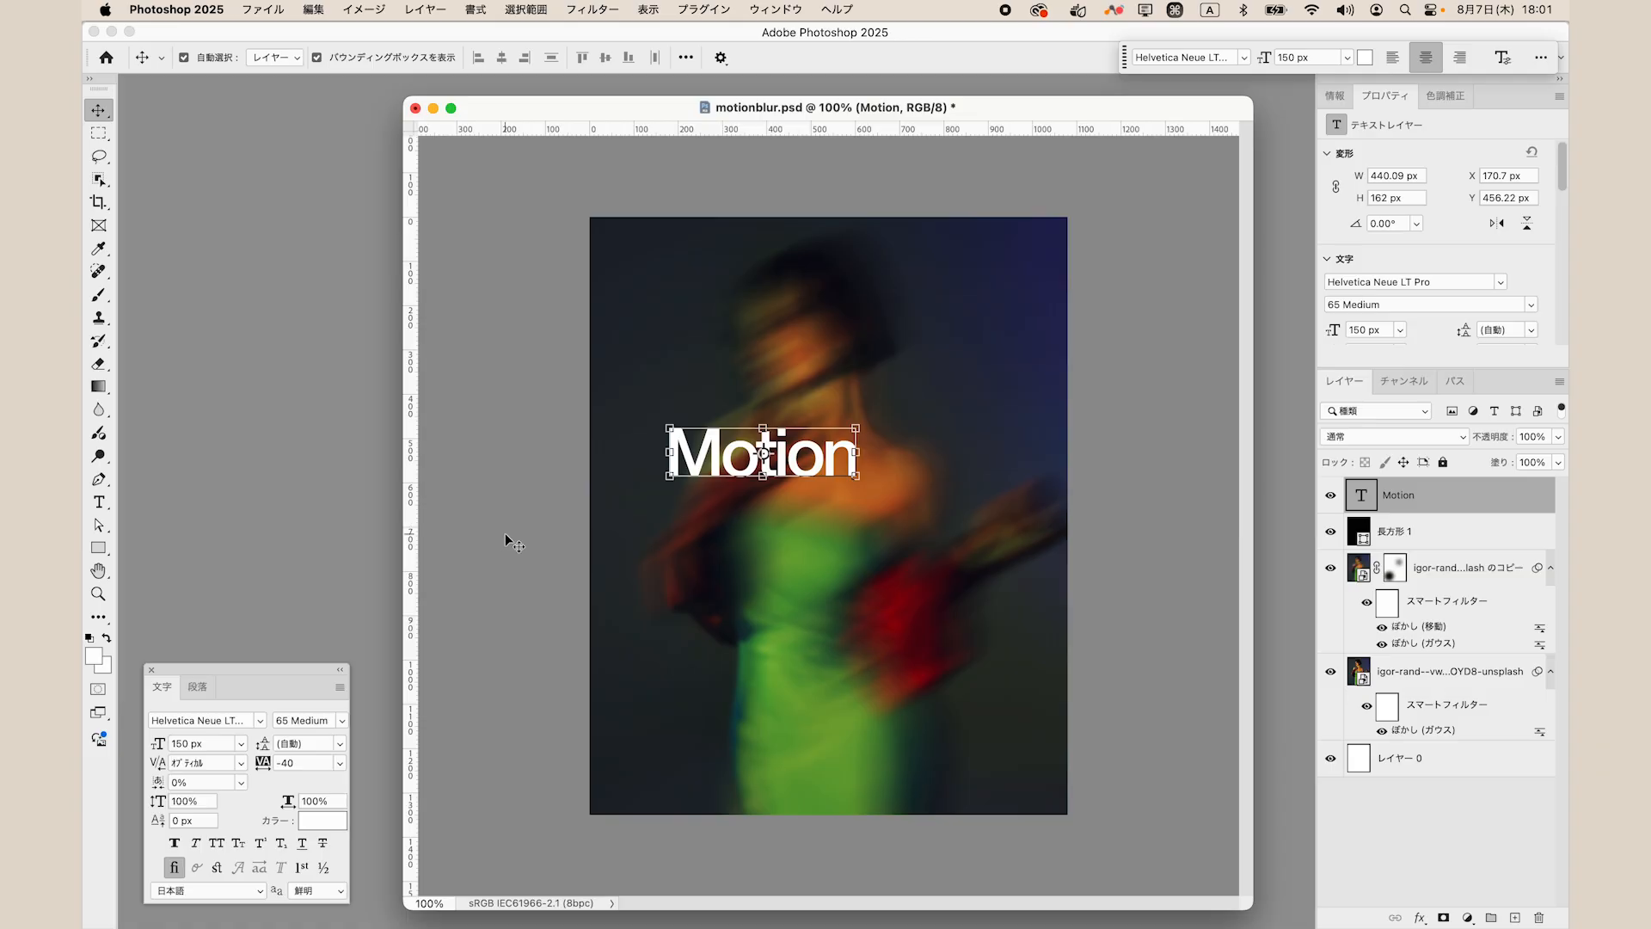
pyautogui.press('super+Return')
pyautogui.press('v')
pyautogui.moveTo(808, 488); pyautogui.dragTo(811, 508)
pyautogui.click(538, 569)
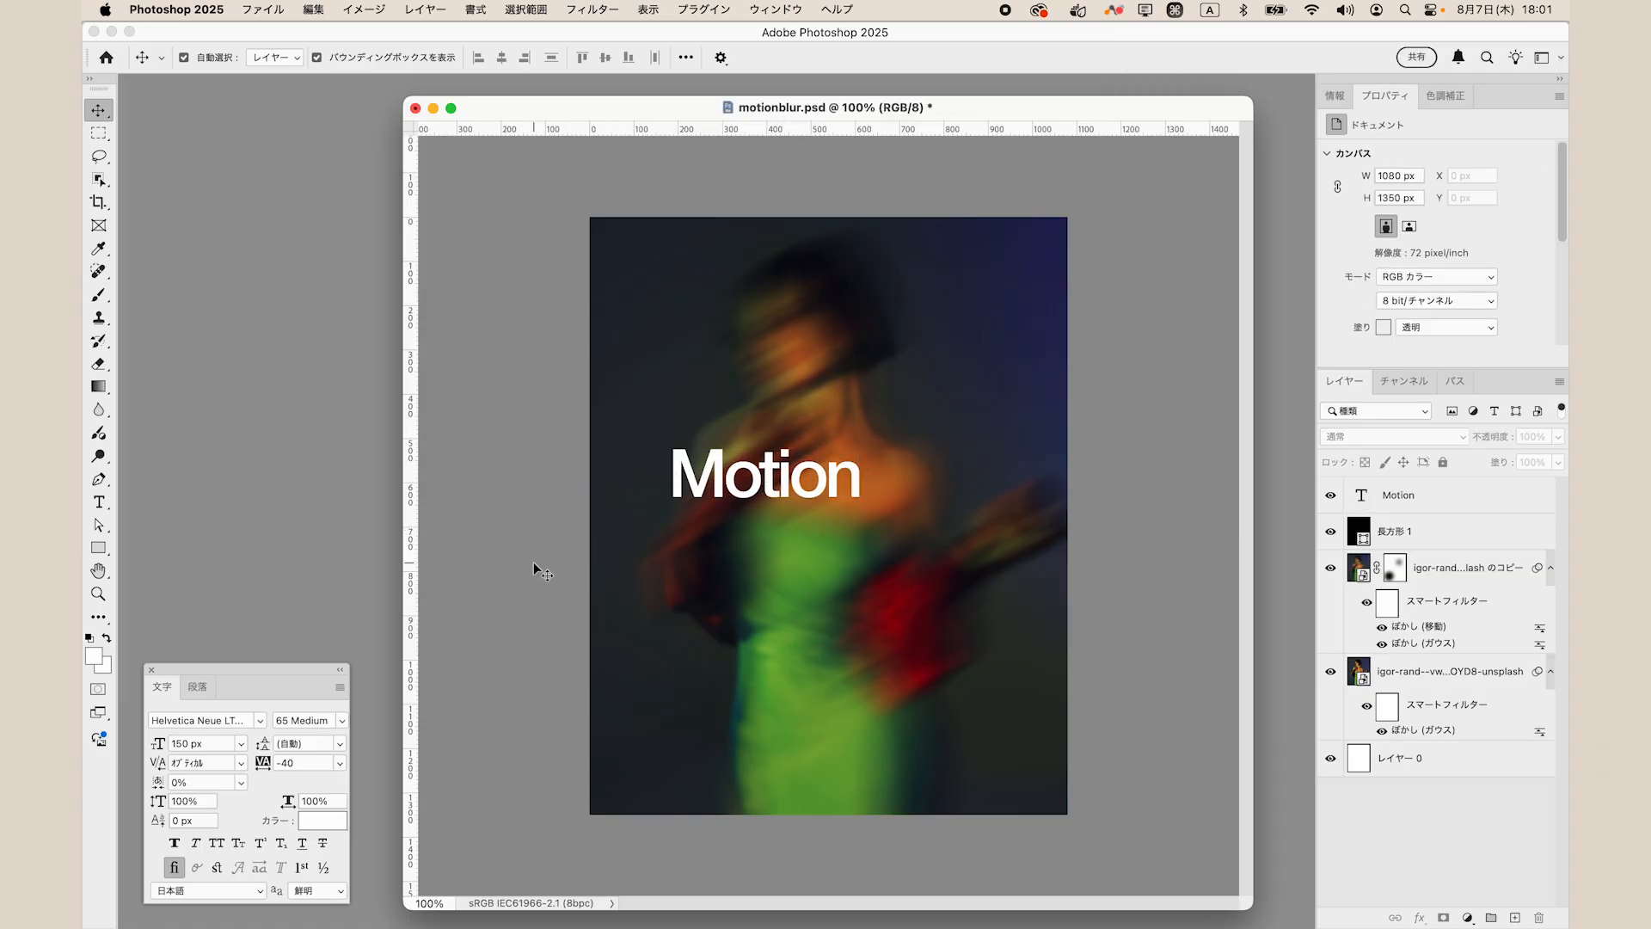
# Duplicate the "Motion" text, place the copy diagonally below right of the original, and colour it #ffe554.
pyautogui.click(821, 481)
pyautogui.press('super+j')
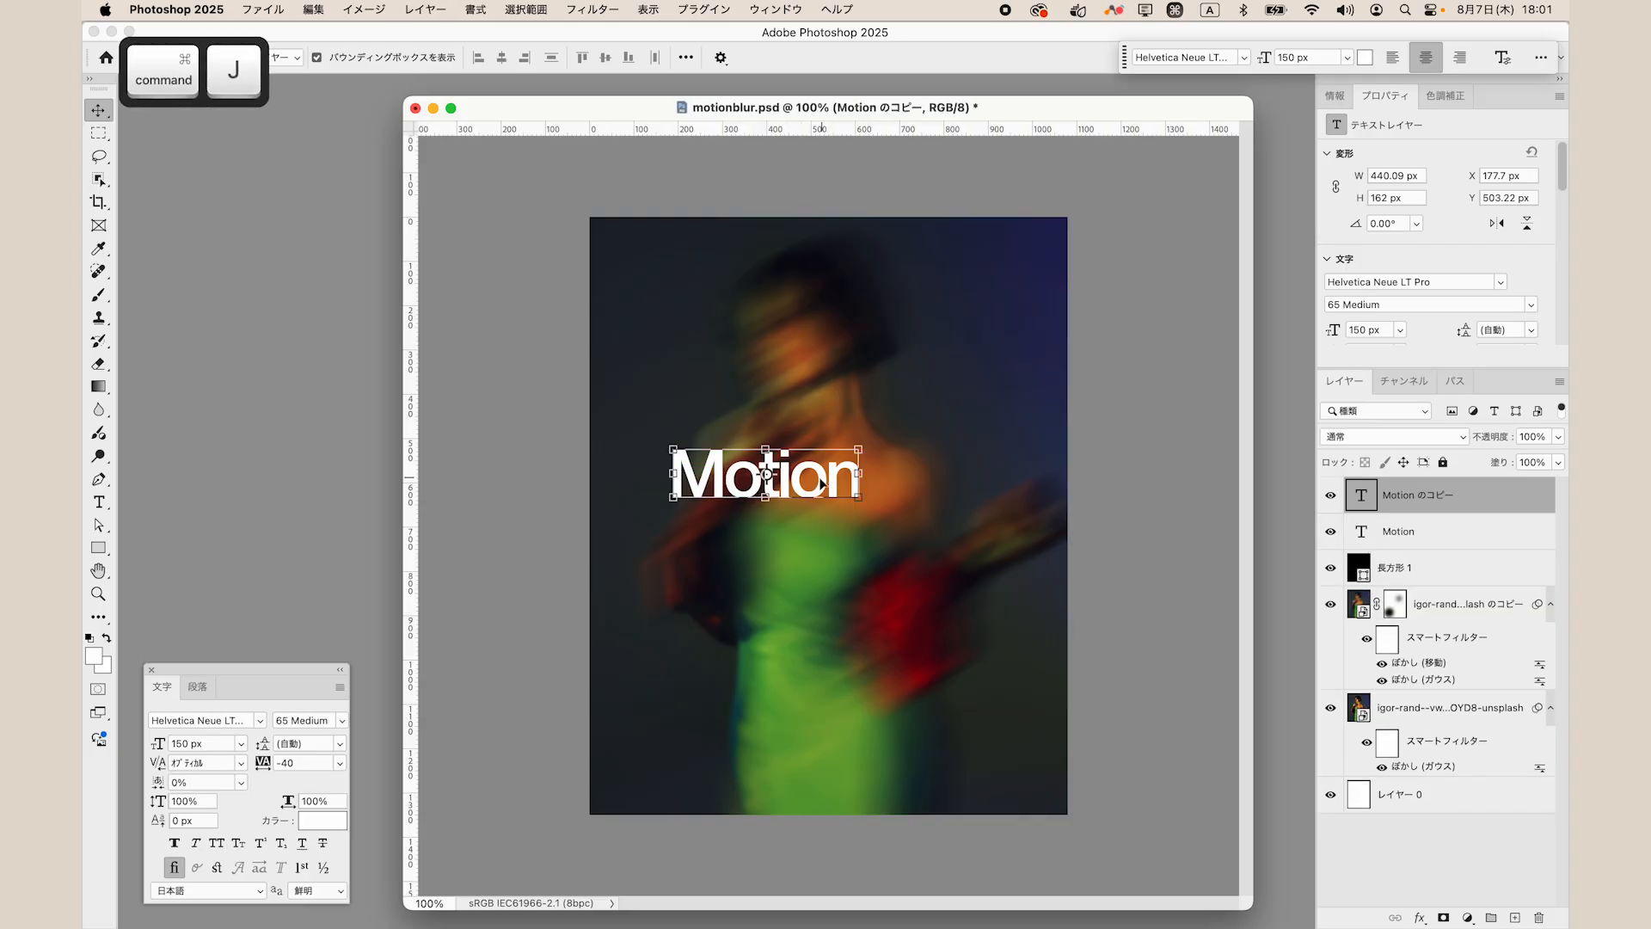
pyautogui.moveTo(818, 482); pyautogui.dragTo(909, 545)
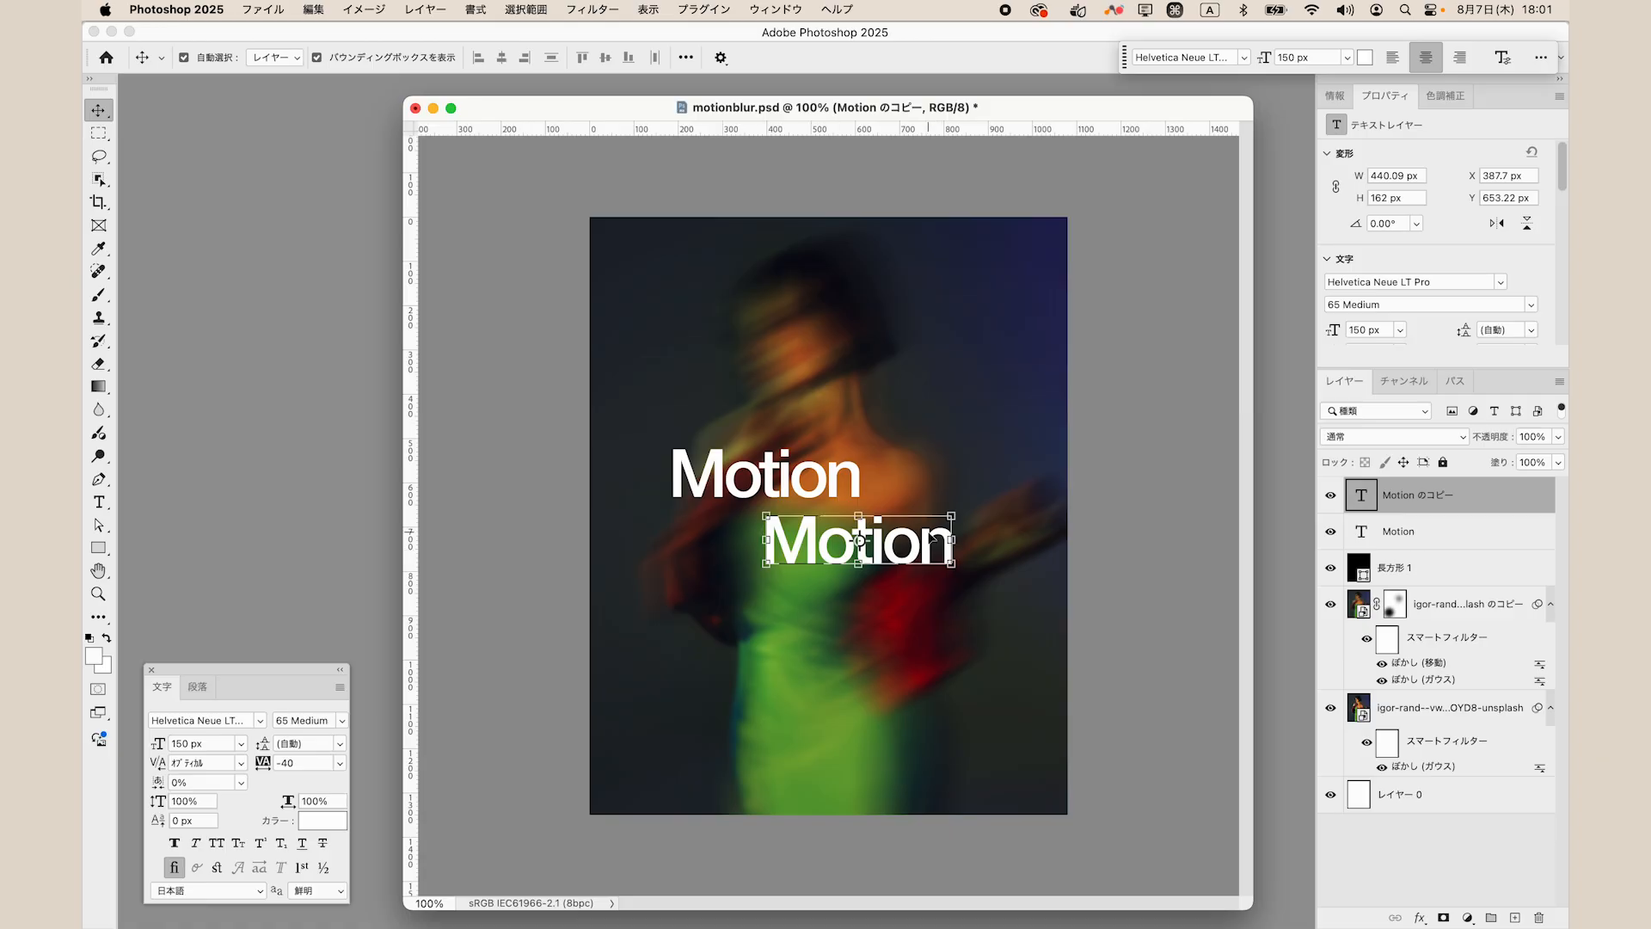
pyautogui.click(325, 821)
pyautogui.write('ffe554')
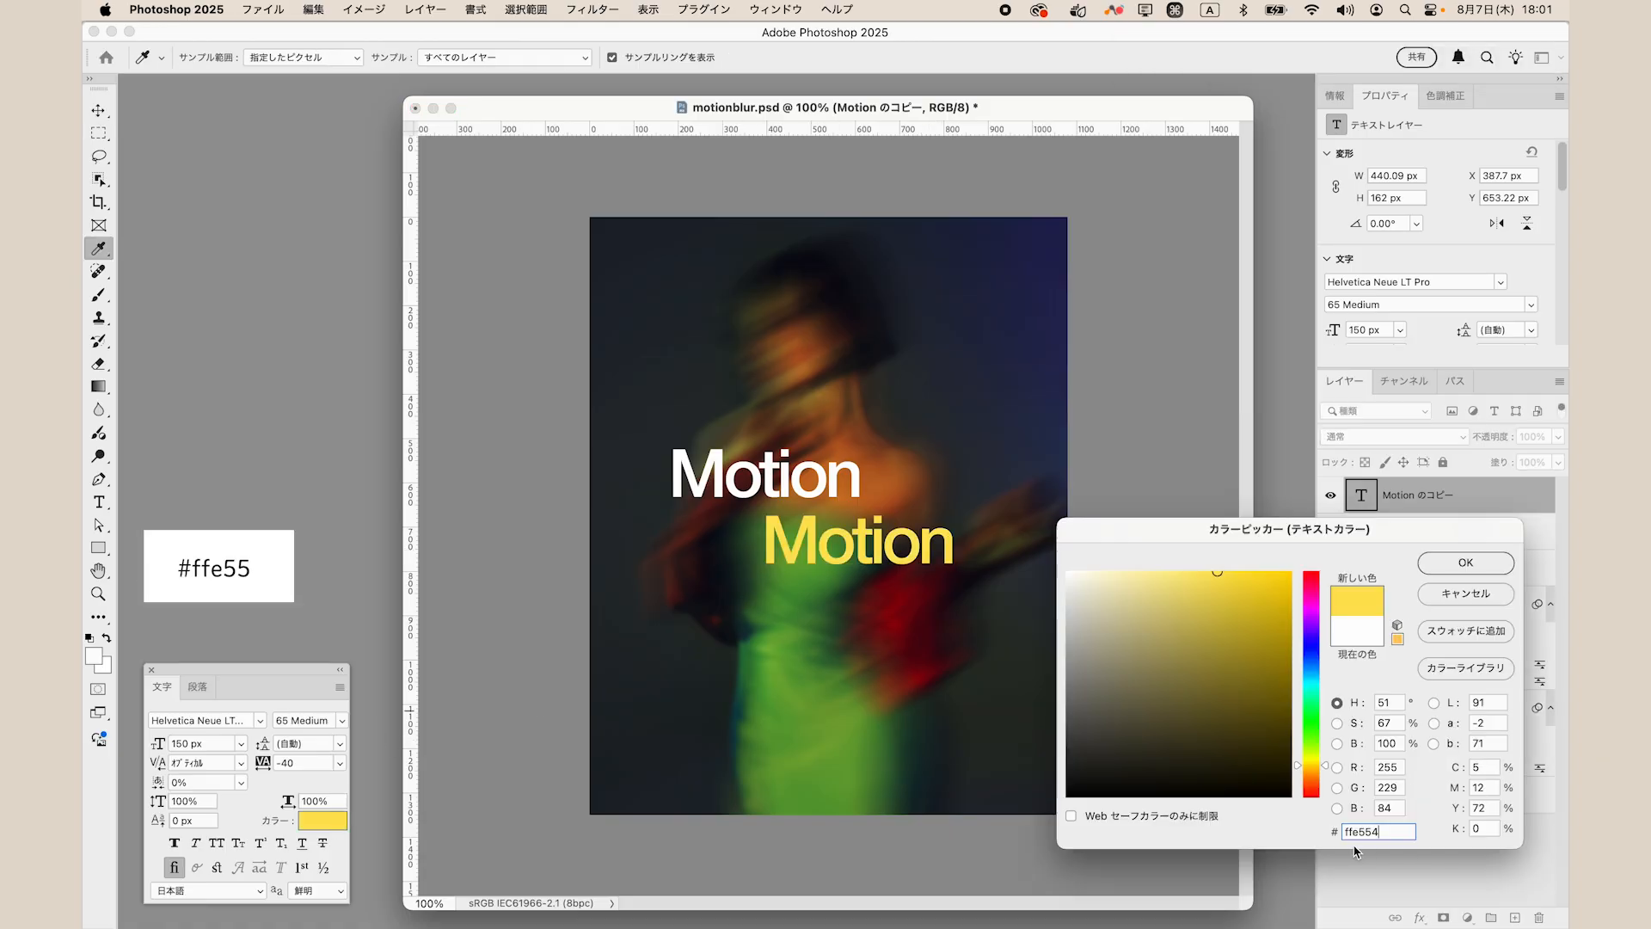
pyautogui.click(1465, 562)
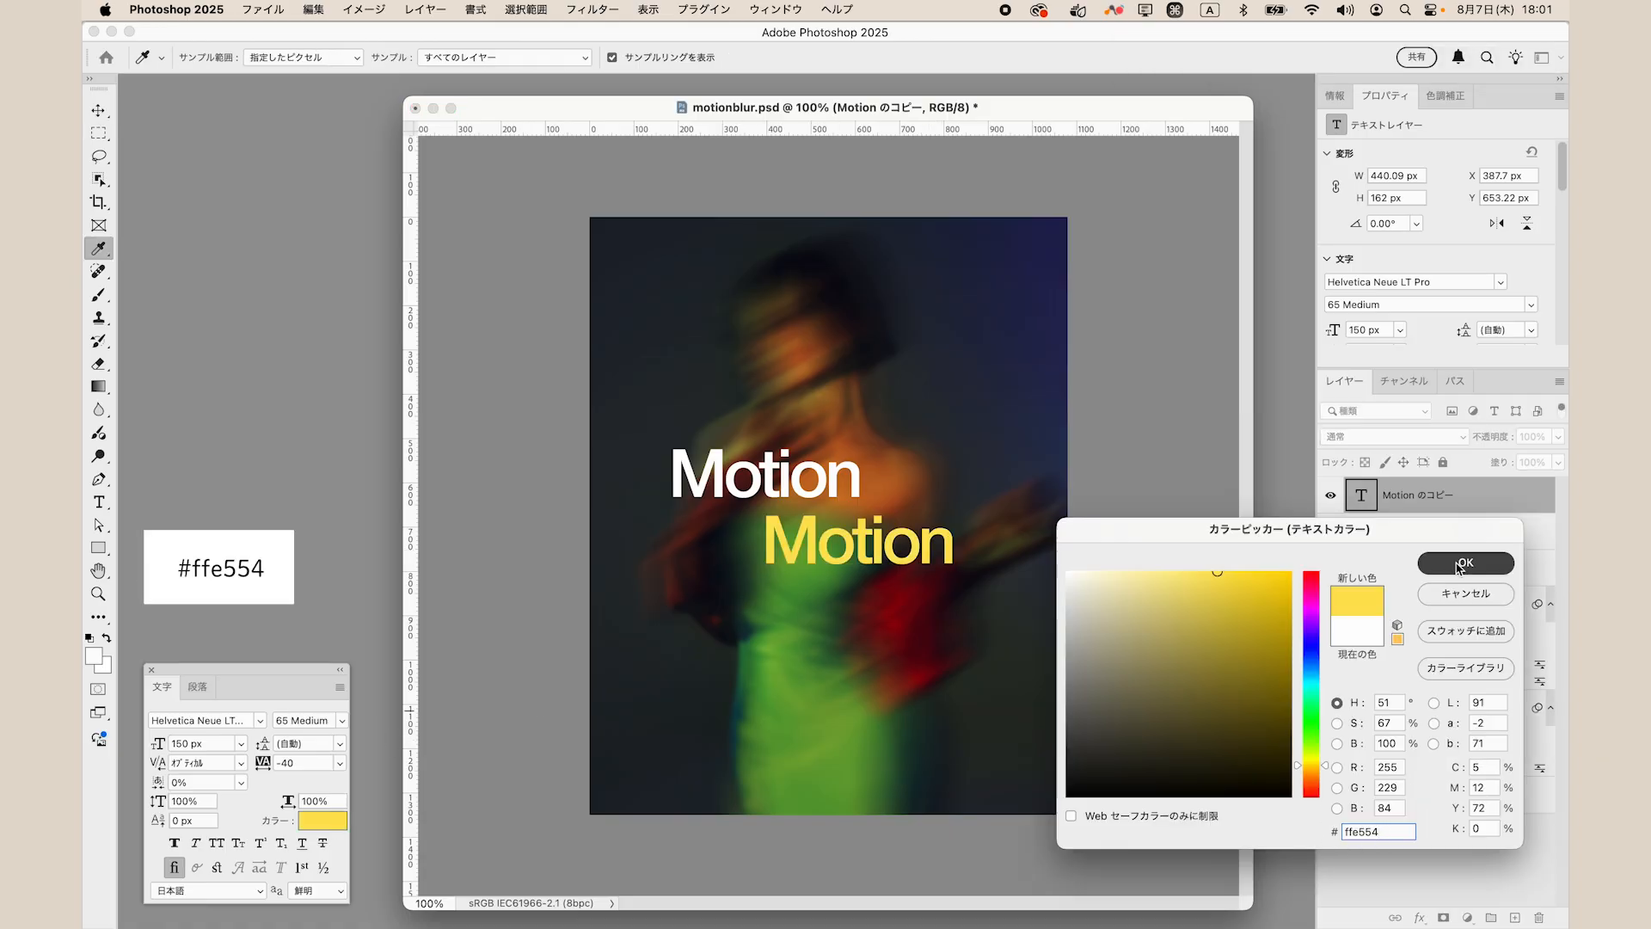
# Replace the yellow copy's text with "lur" and shift it slightly to the right.
pyautogui.write('lur')
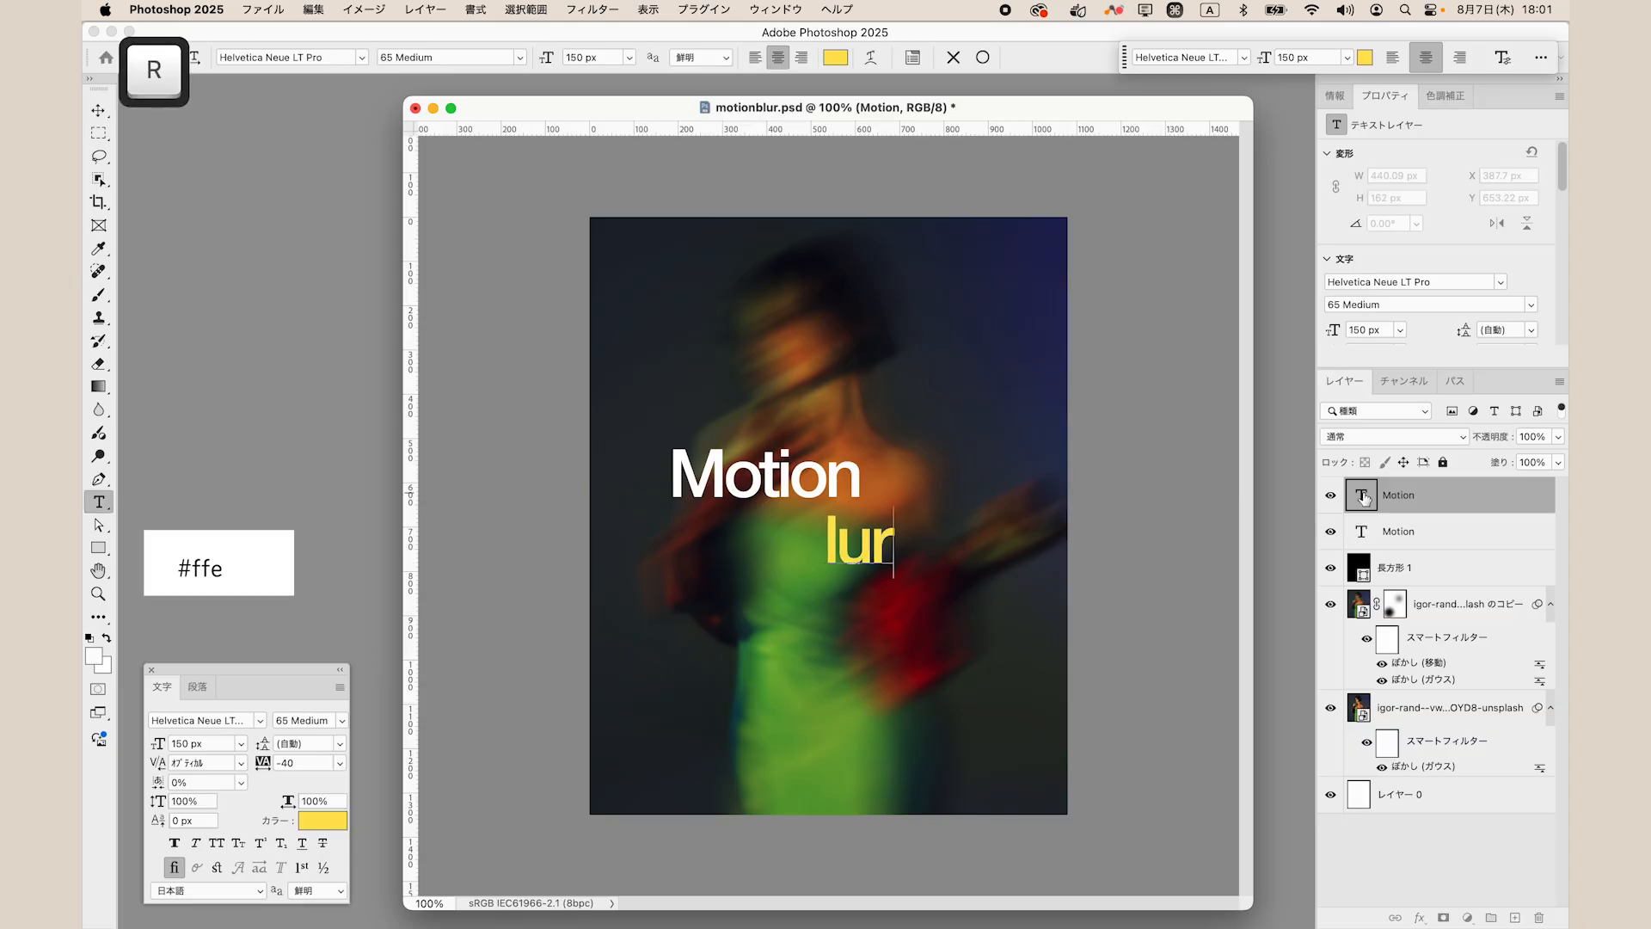
pyautogui.click(99, 110)
pyautogui.click(1133, 490)
pyautogui.moveTo(895, 559); pyautogui.dragTo(915, 560)
pyautogui.click(1155, 638)
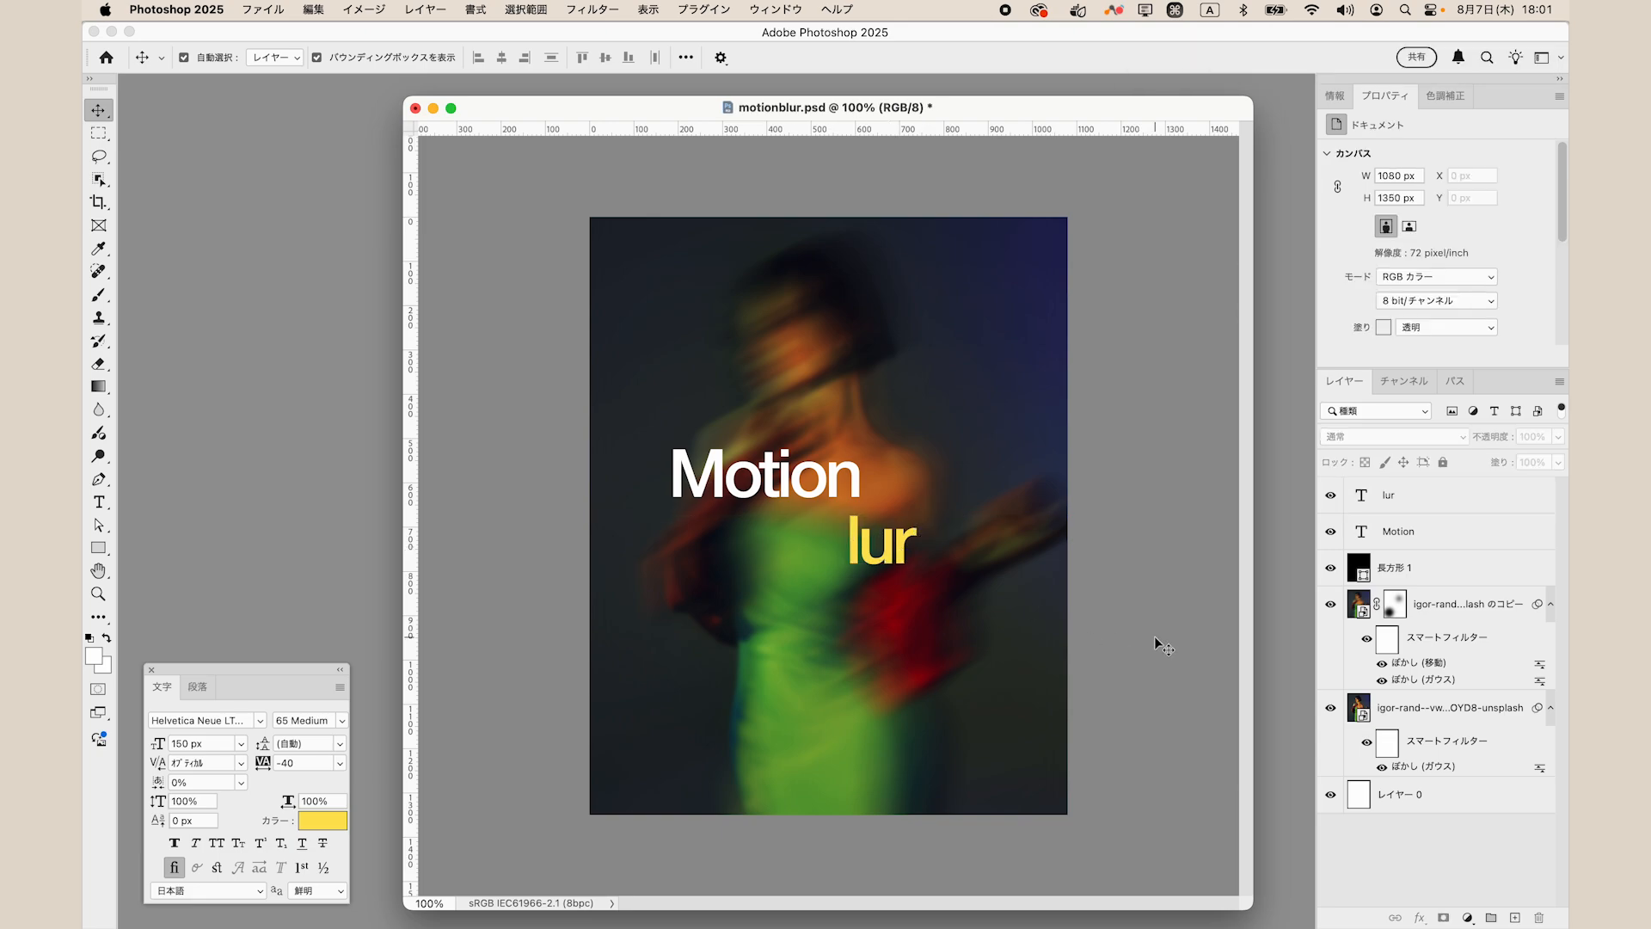
# Duplicate the yellow "lur" text layer and place the copy directly to the left of the original.
pyautogui.press('super+z')
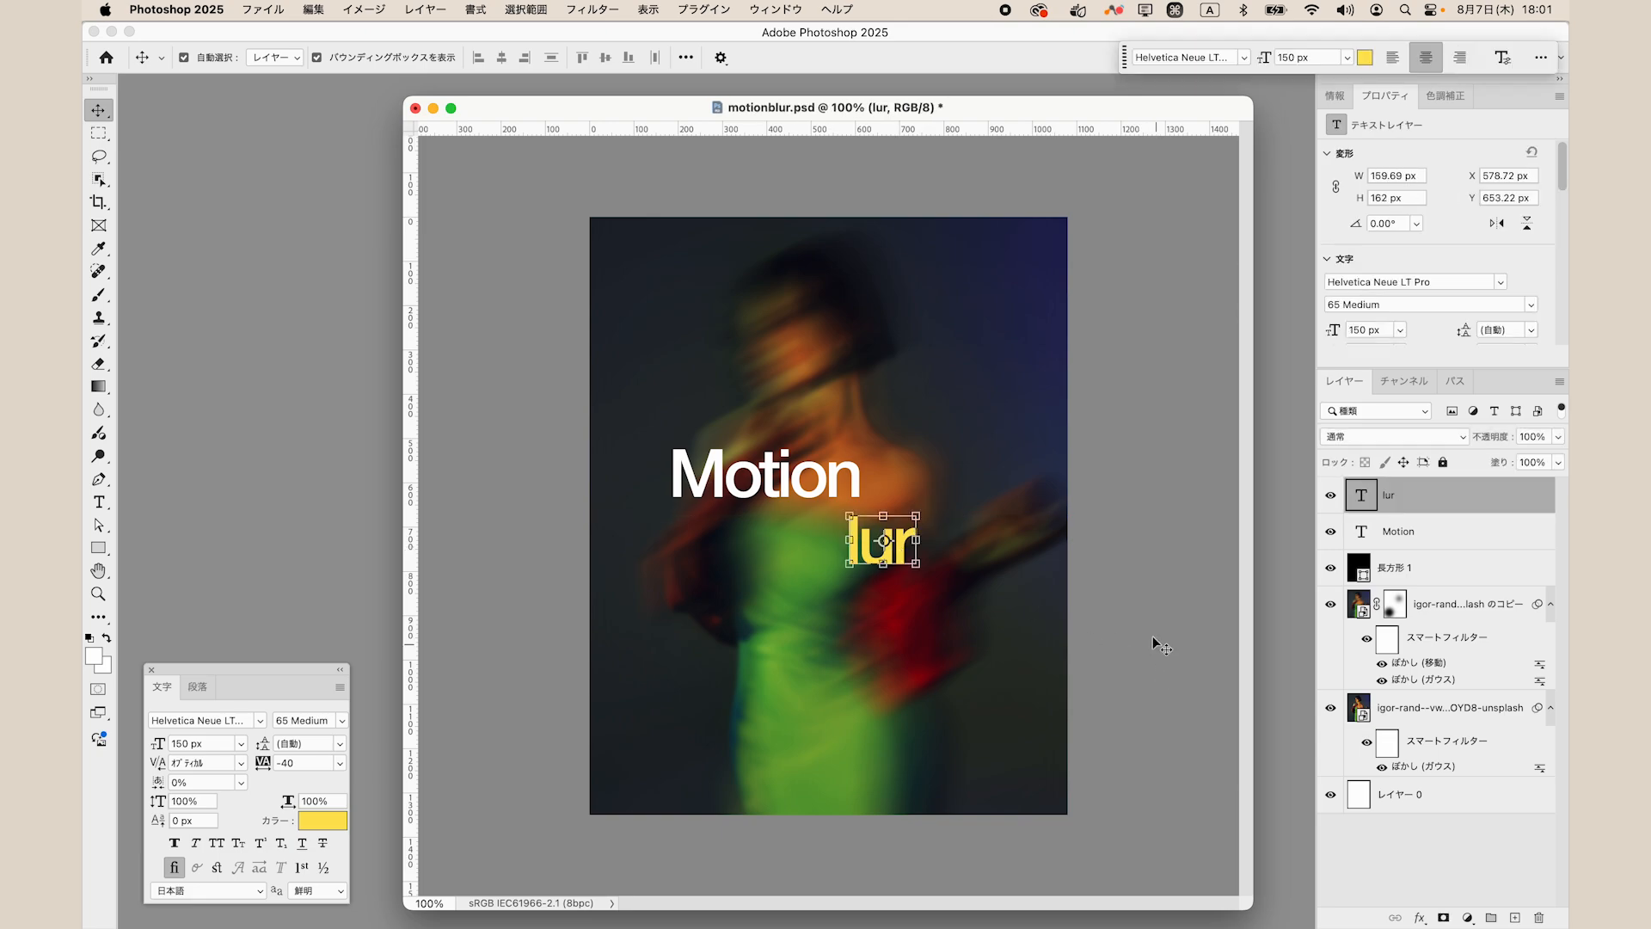
pyautogui.press('super+j')
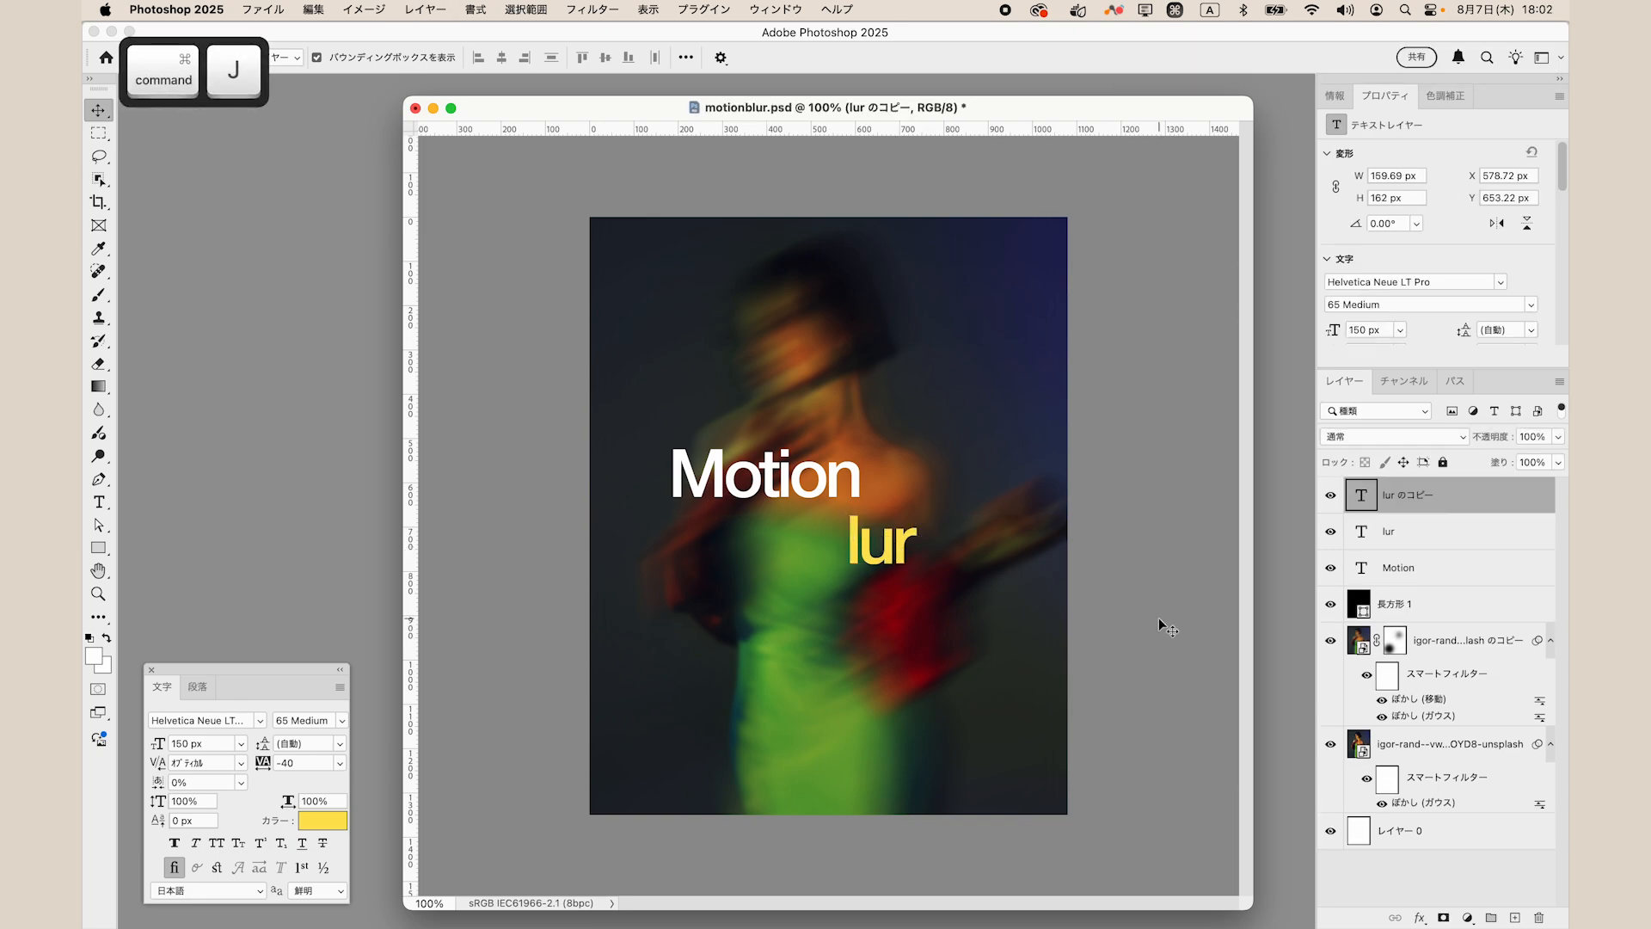
pyautogui.click(1152, 632)
pyautogui.moveTo(869, 557); pyautogui.dragTo(802, 557)
pyautogui.click(1156, 621)
# Set the left "lur" copy in Parfumerie Script Regular at 300 px with 0 tracking and replace its text with "B".
pyautogui.click(1400, 497)
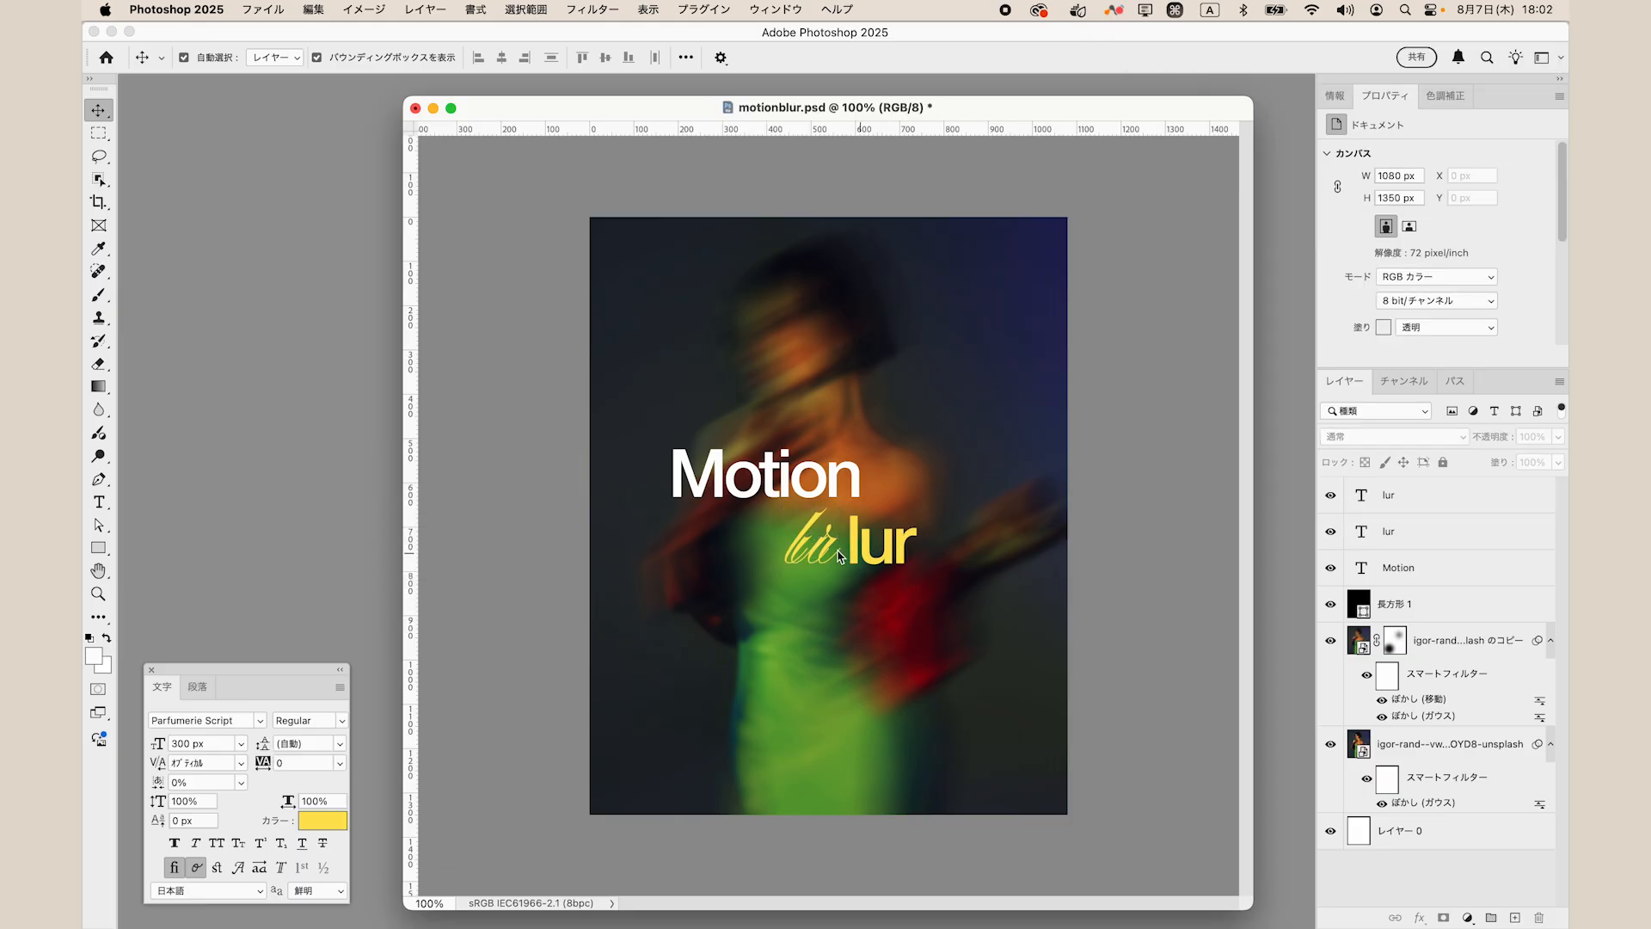
pyautogui.doubleClick(1369, 497)
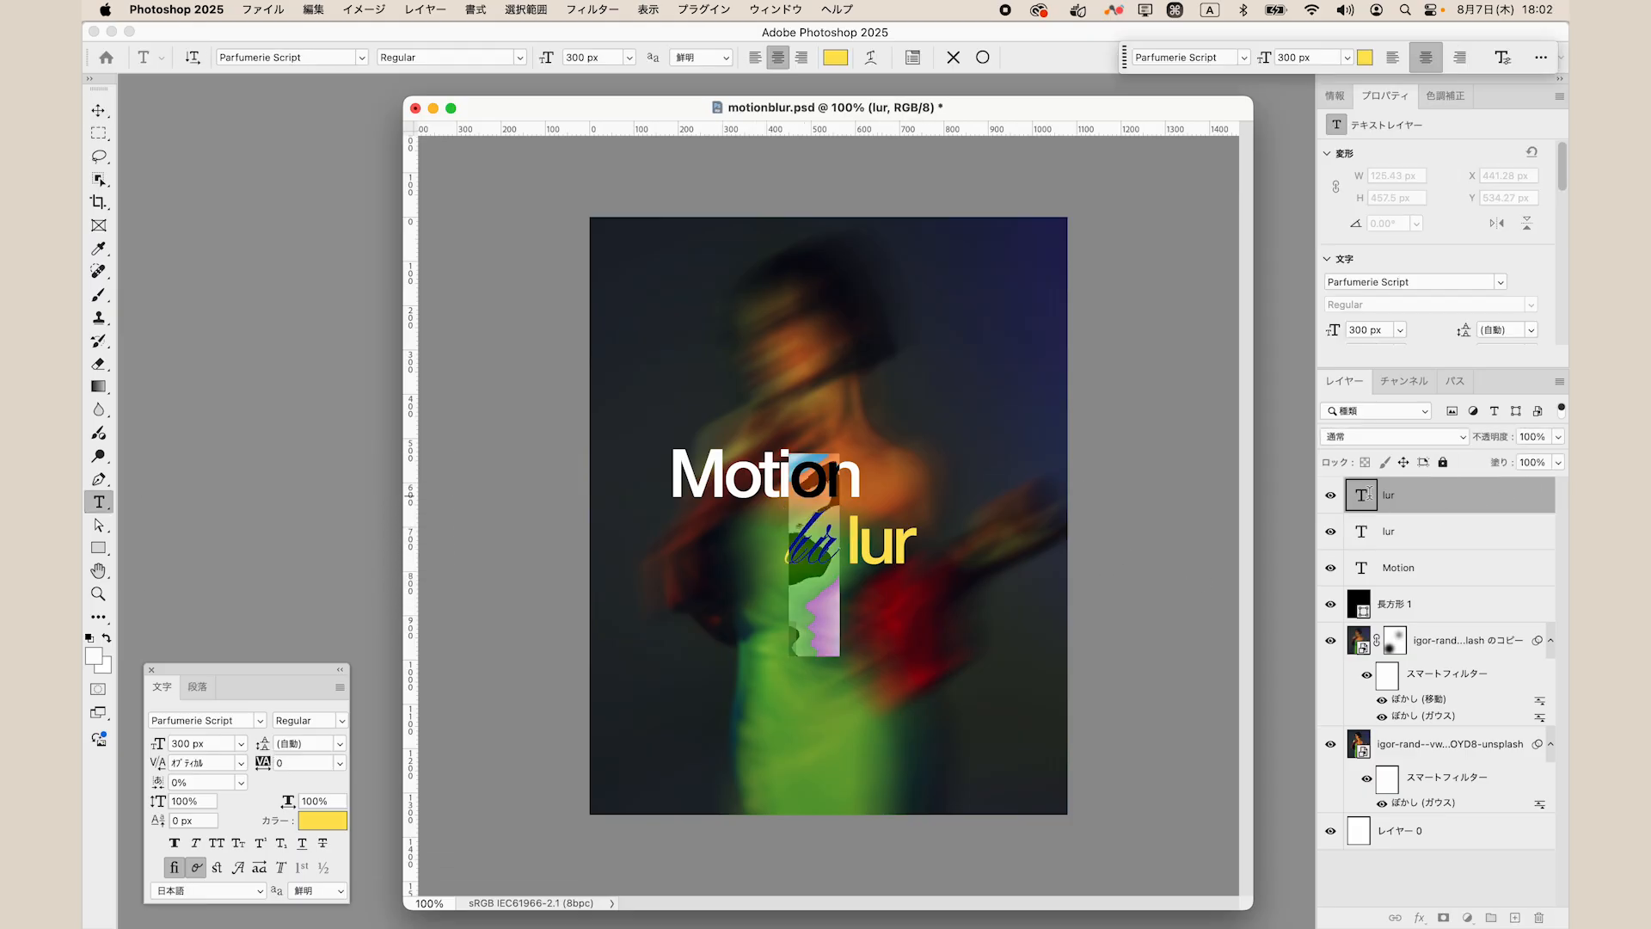
pyautogui.write('B')
pyautogui.click(1409, 525)
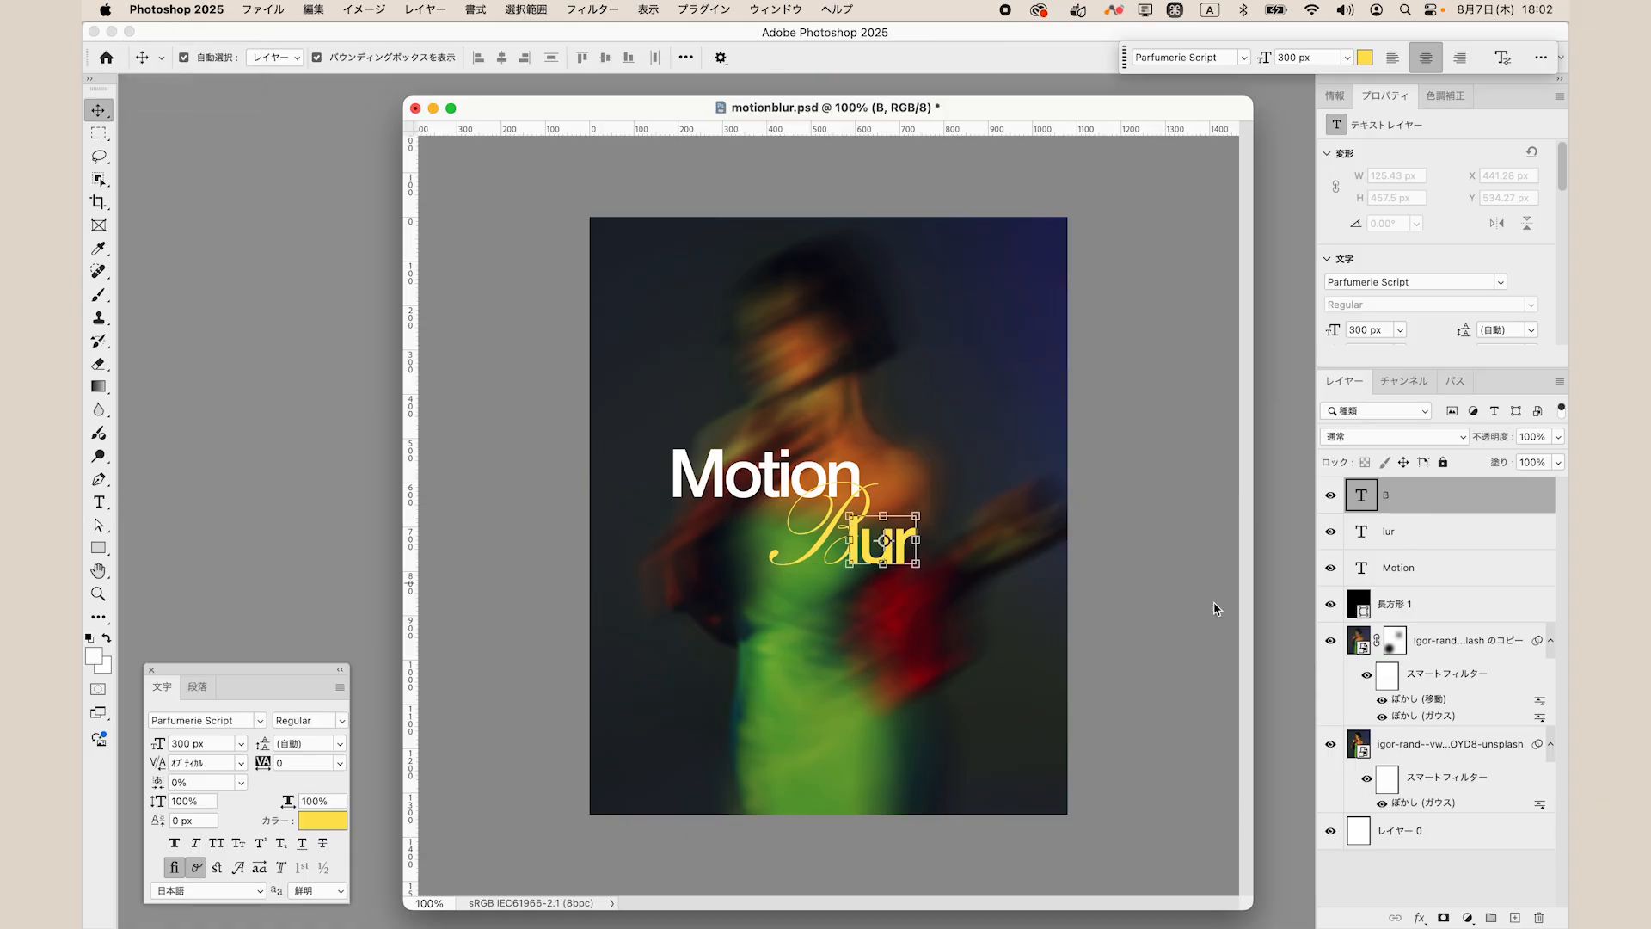
# Move the yellow script "B" left so it sits directly in front of "lur".
pyautogui.click(1104, 606)
pyautogui.click(848, 537)
pyautogui.hotkey('shift', 'Left')
pyautogui.hotkey('shift', 'Left')
pyautogui.hotkey('shift', 'Left')
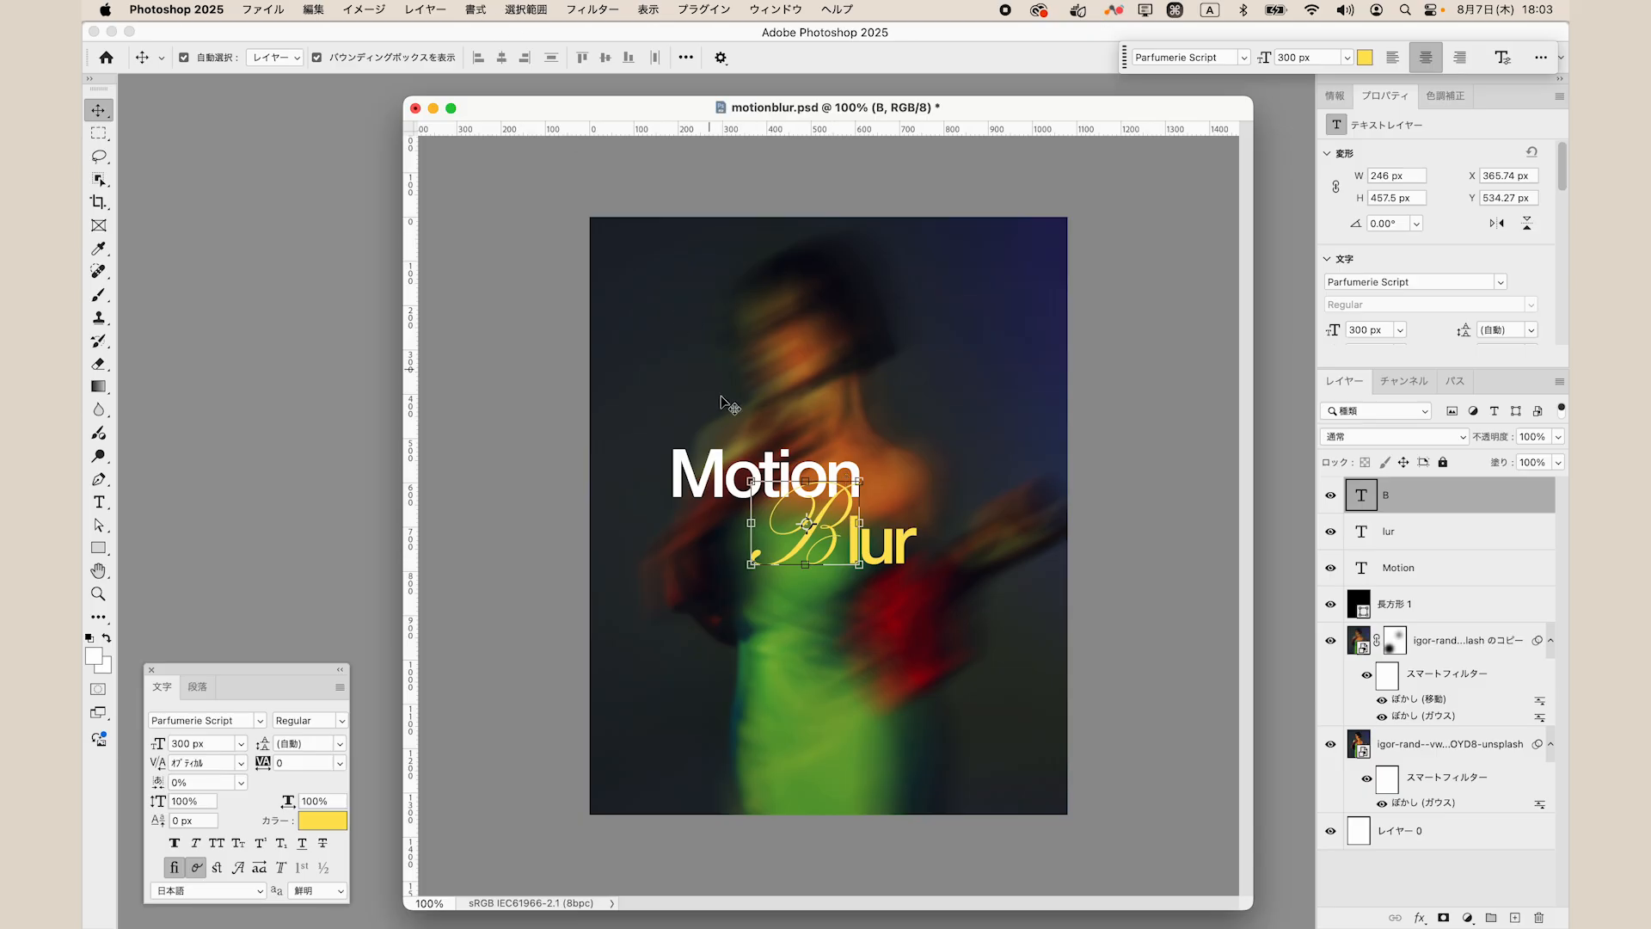
# Show the glyph list and limit it to the alternates for the selected script "B".
pyautogui.click(479, 19)
pyautogui.moveTo(602, 58)
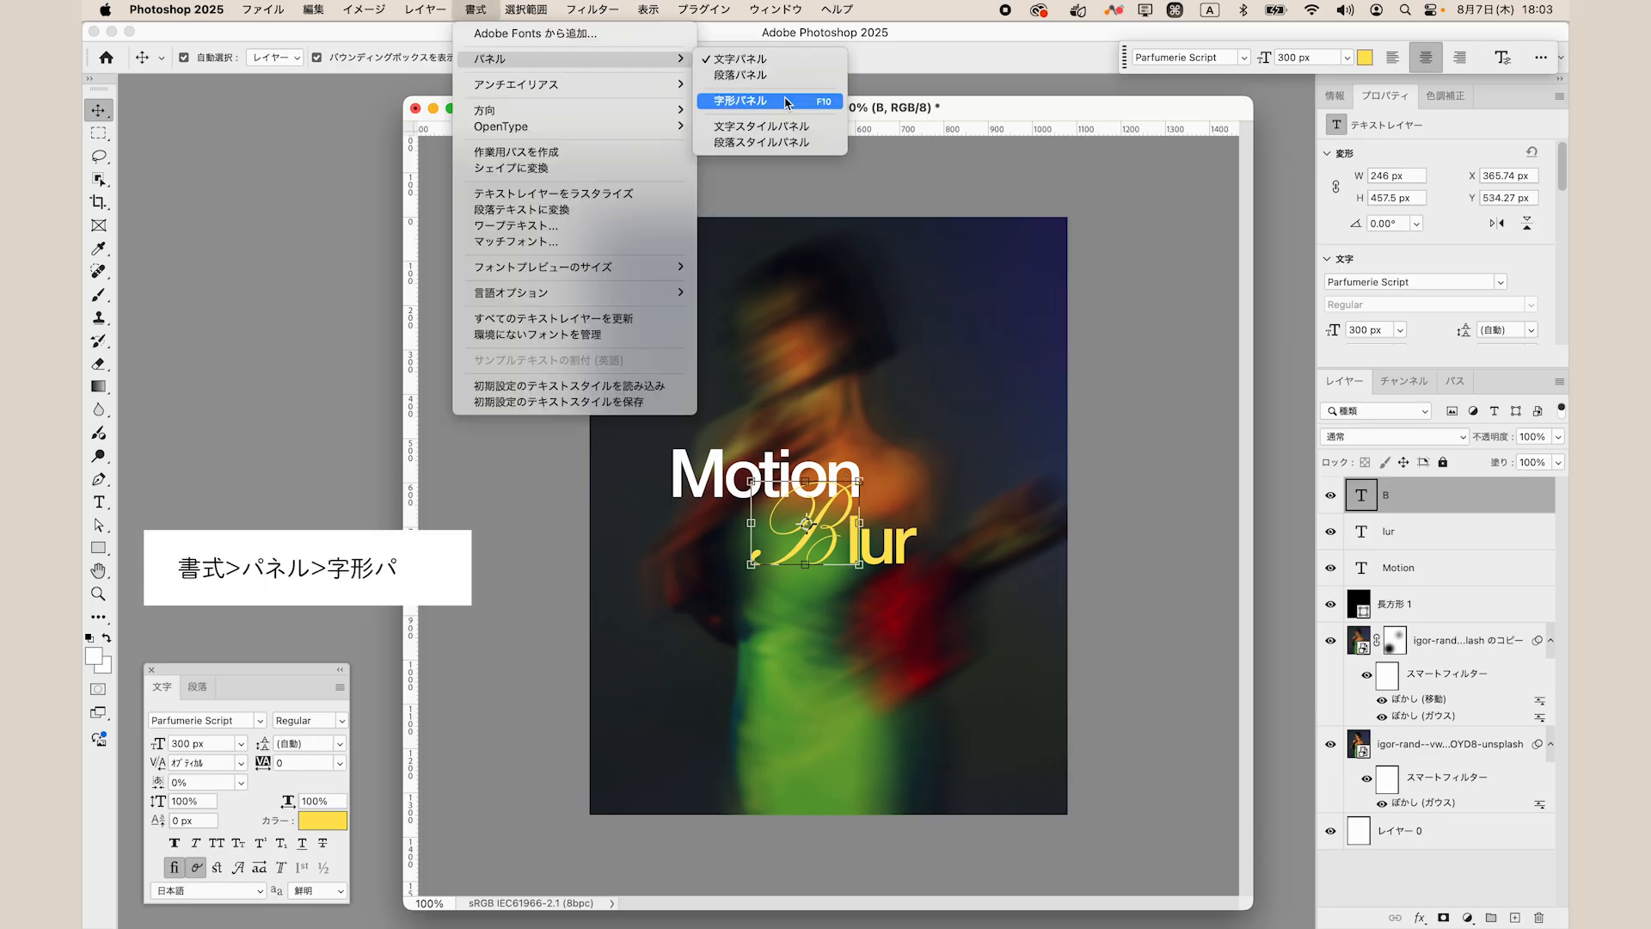
pyautogui.click(779, 101)
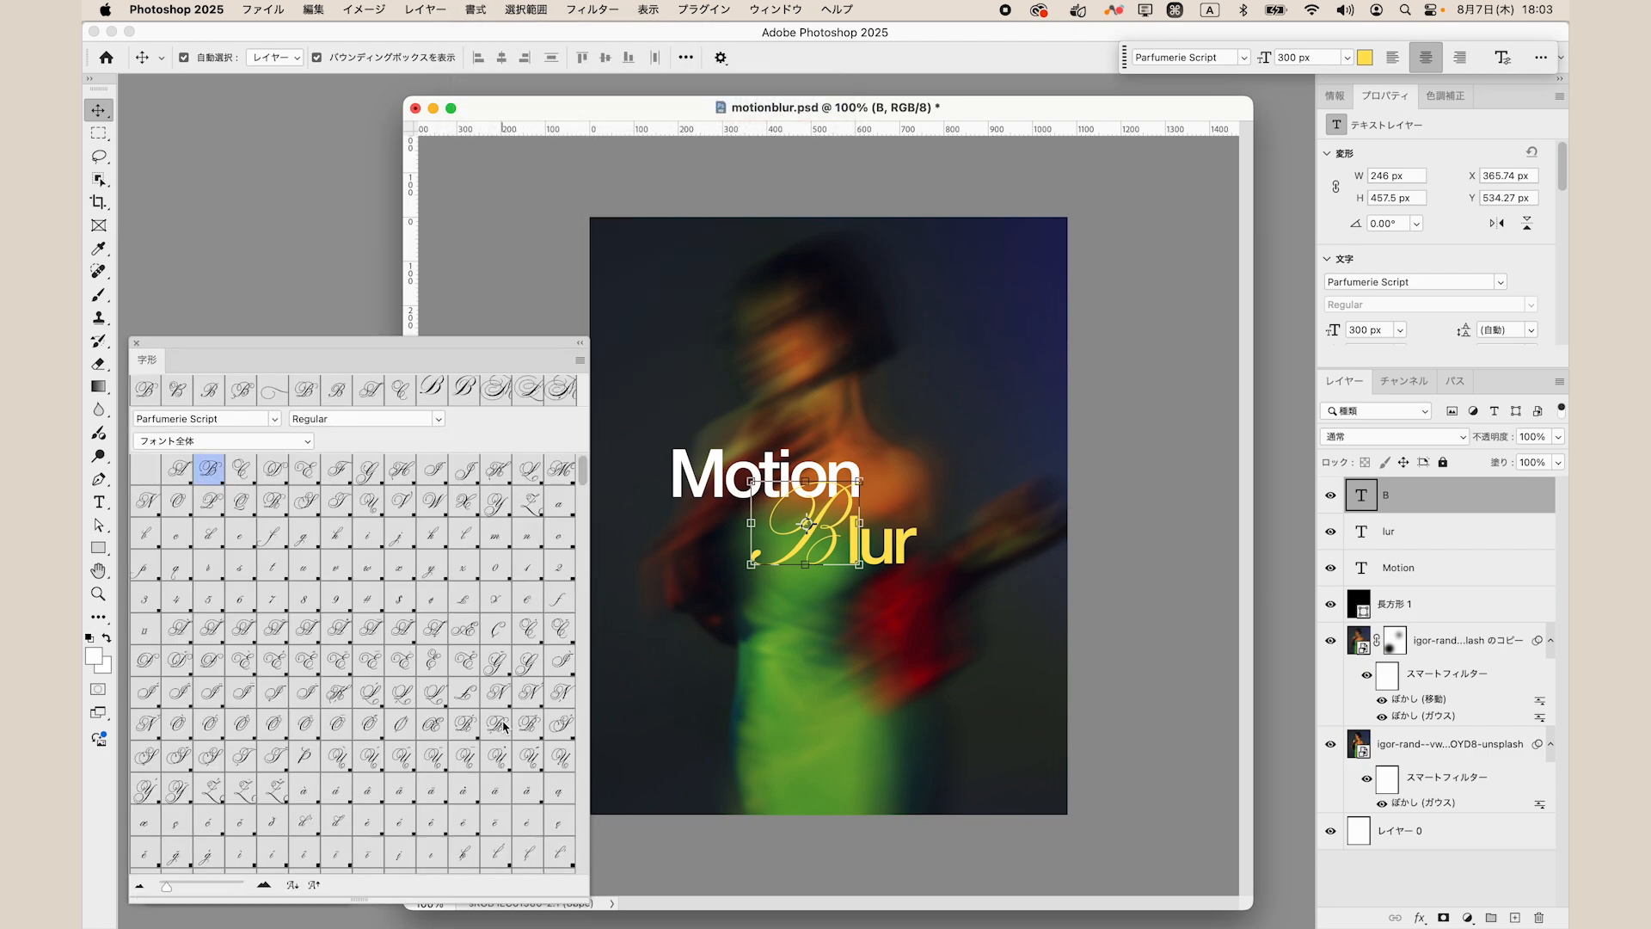
pyautogui.doubleClick(1363, 496)
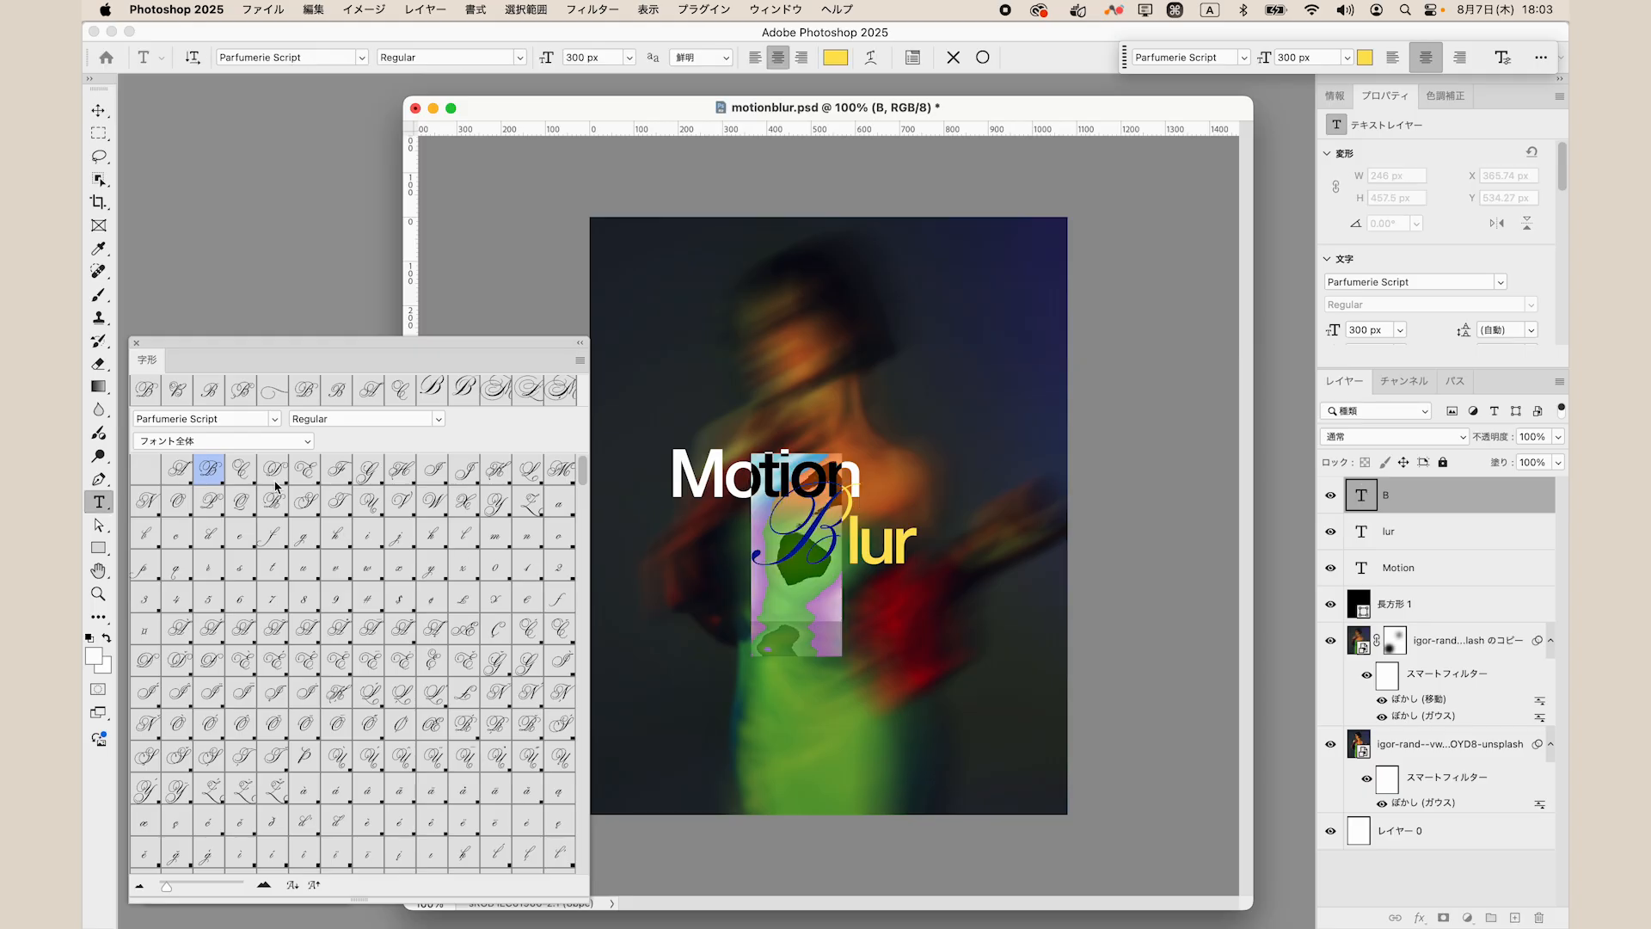
pyautogui.click(219, 442)
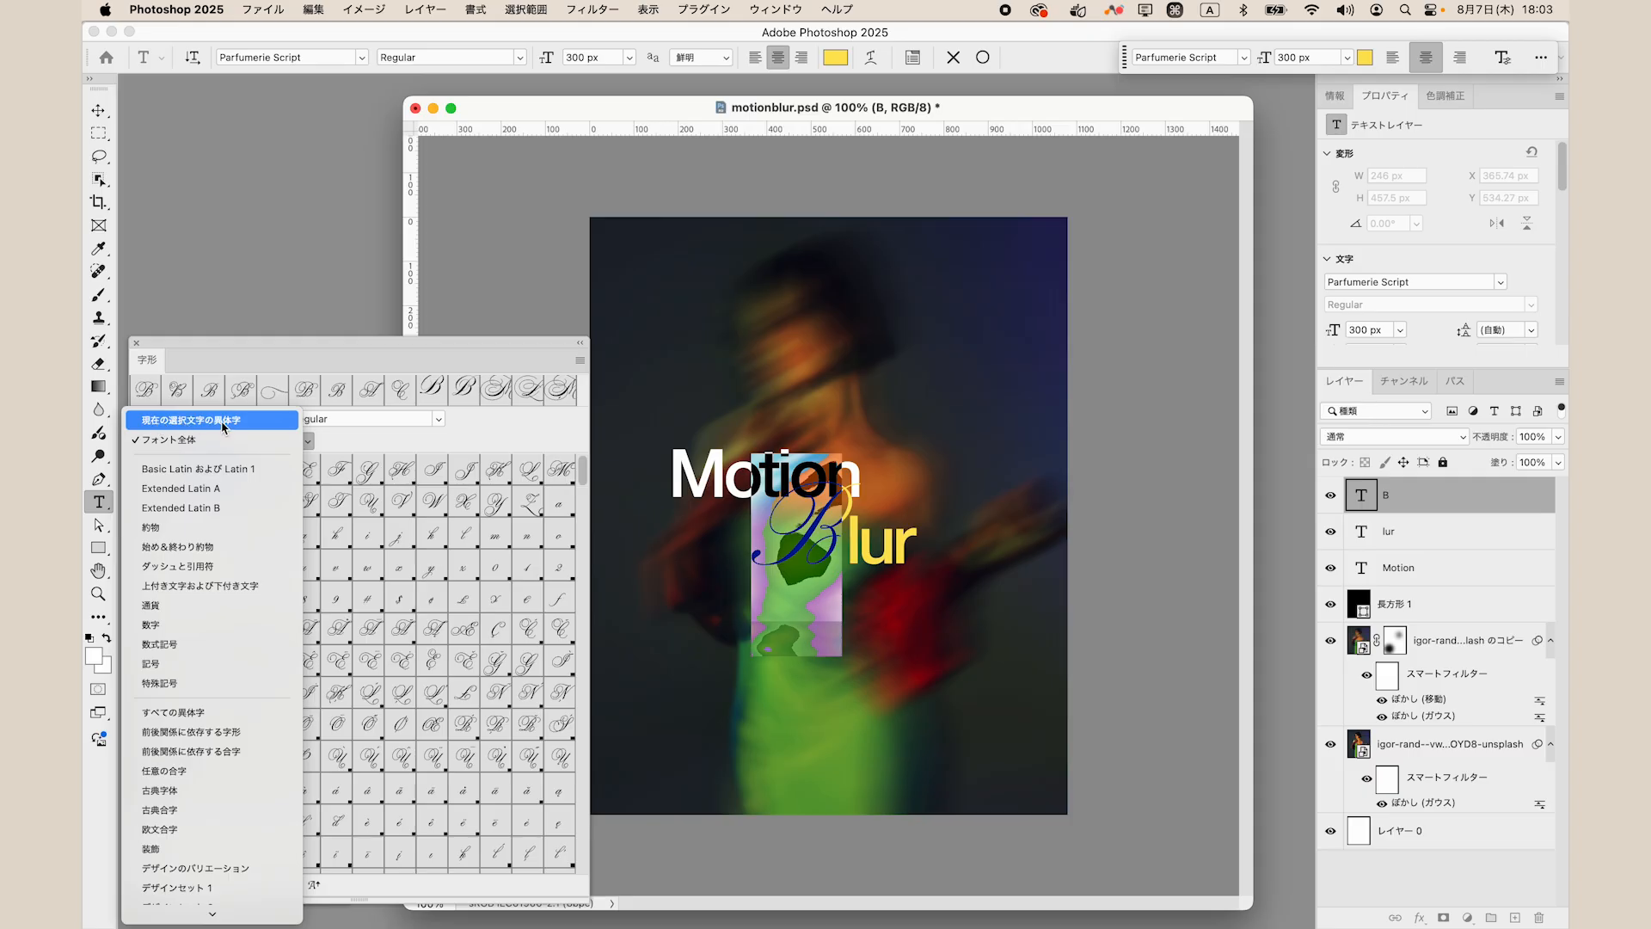
pyautogui.click(224, 428)
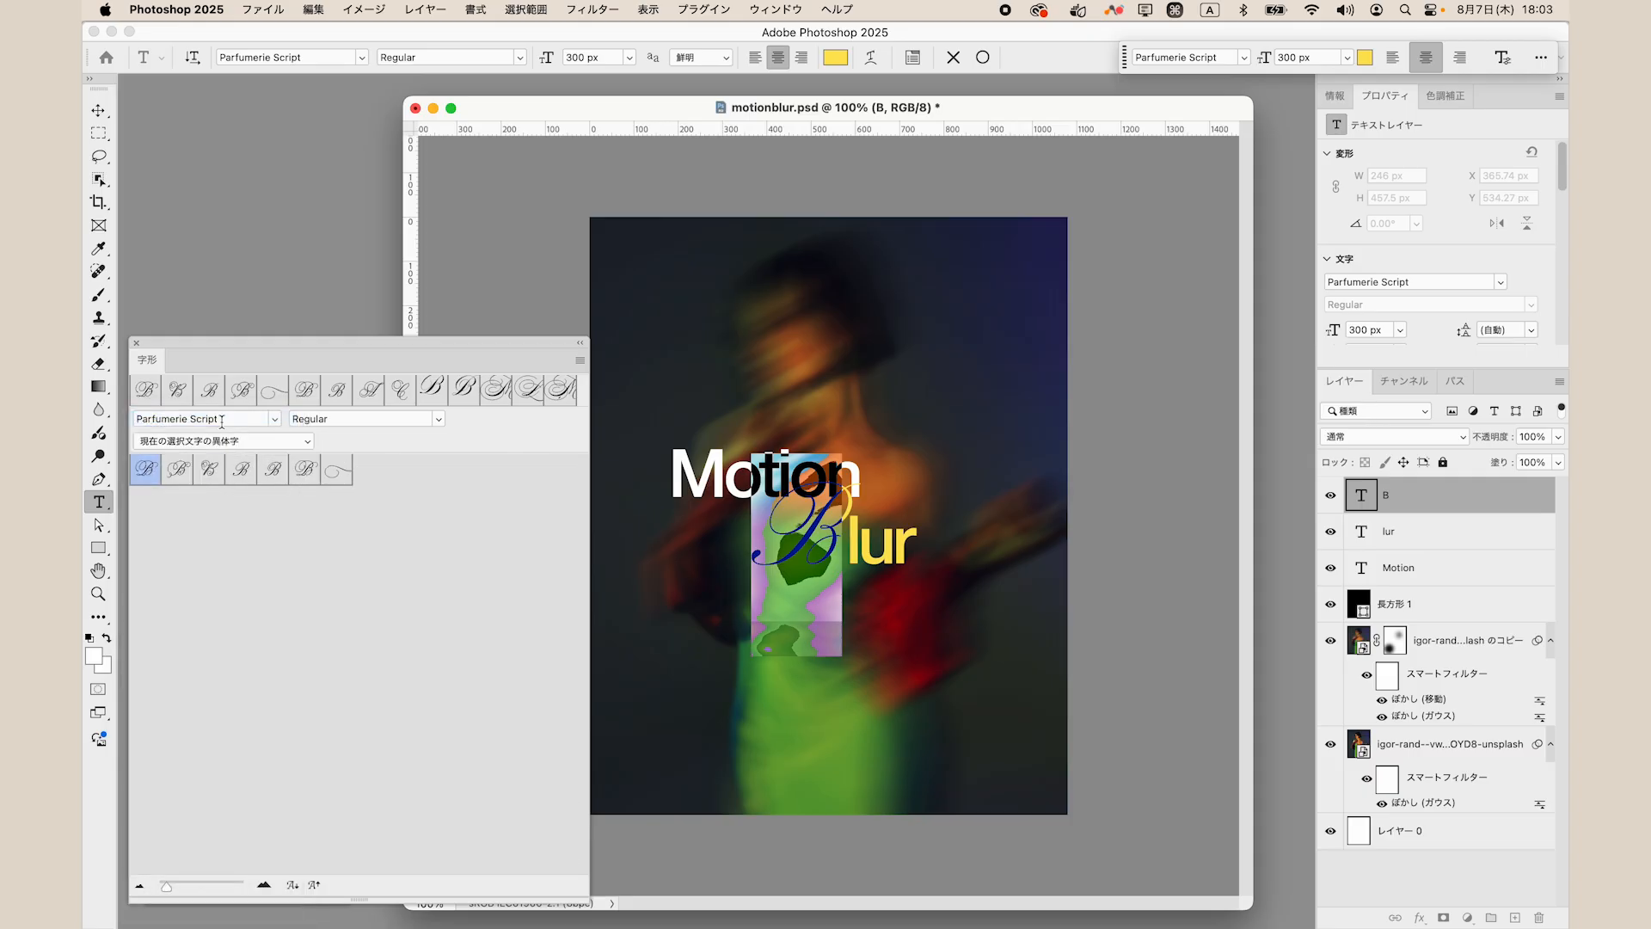
# Replace the script "B" with a more ornate swash alternate, commit the text, and close the glyph list.
pyautogui.doubleClick(147, 474)
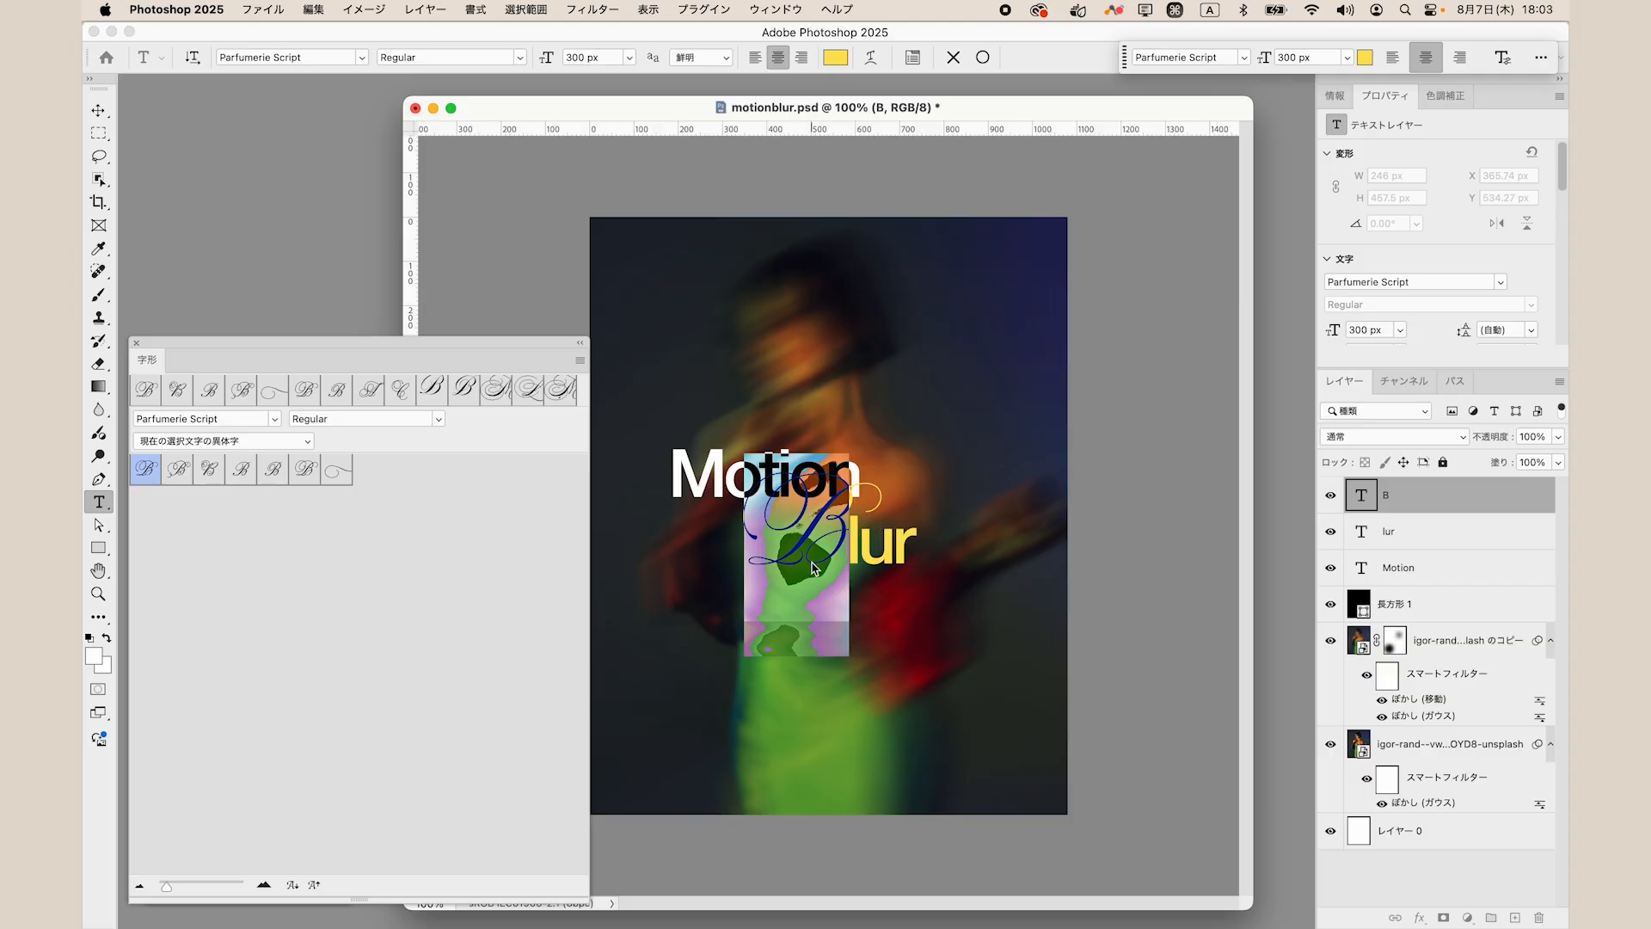
pyautogui.click(983, 58)
pyautogui.press('v')
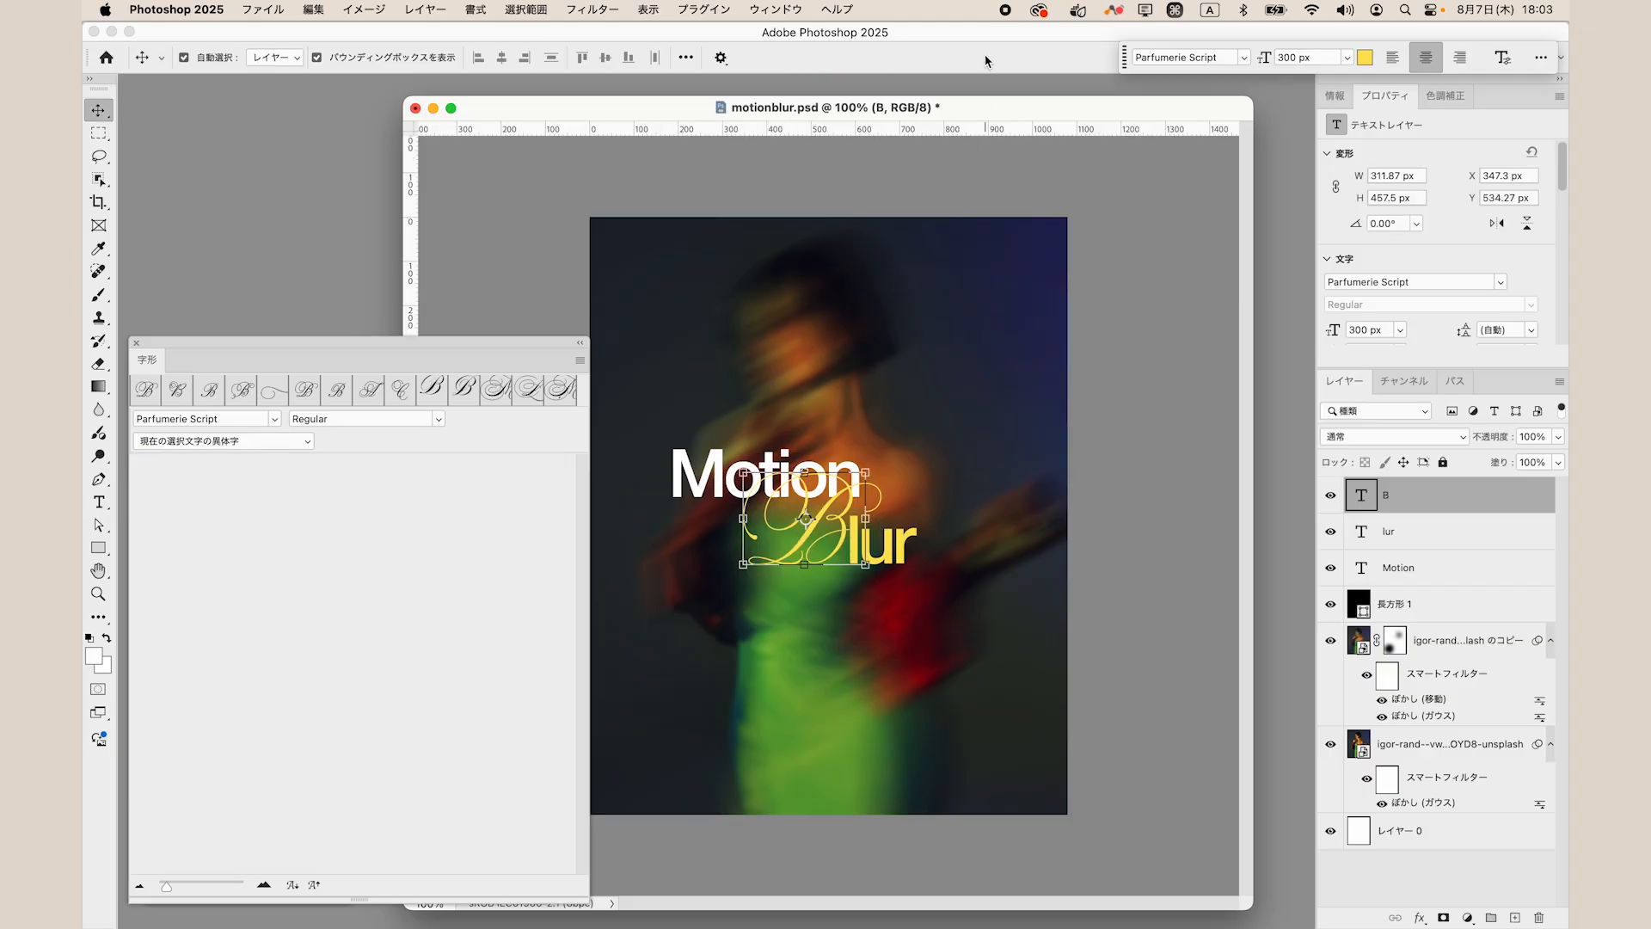
pyautogui.click(135, 346)
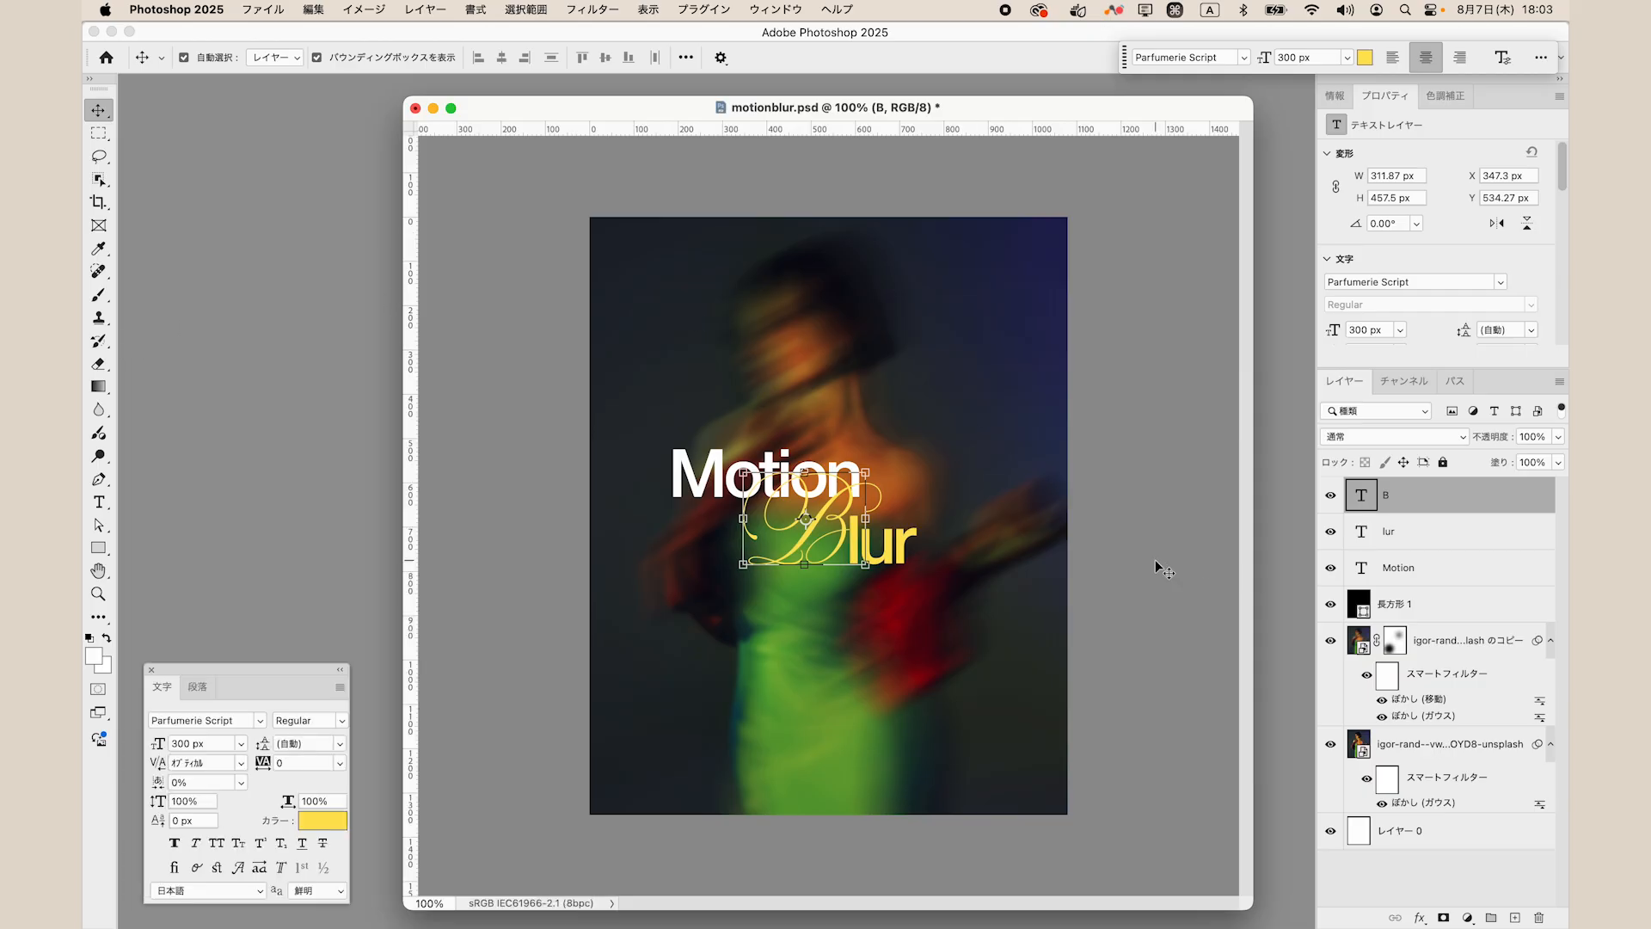
# Align the bottom edges of the script "B" and the "lur" text.
pyautogui.click(1160, 567)
pyautogui.click(828, 559)
pyautogui.press('super+plus')
pyautogui.press('super+plus')
pyautogui.press('super+plus')
pyautogui.press('super+plus')
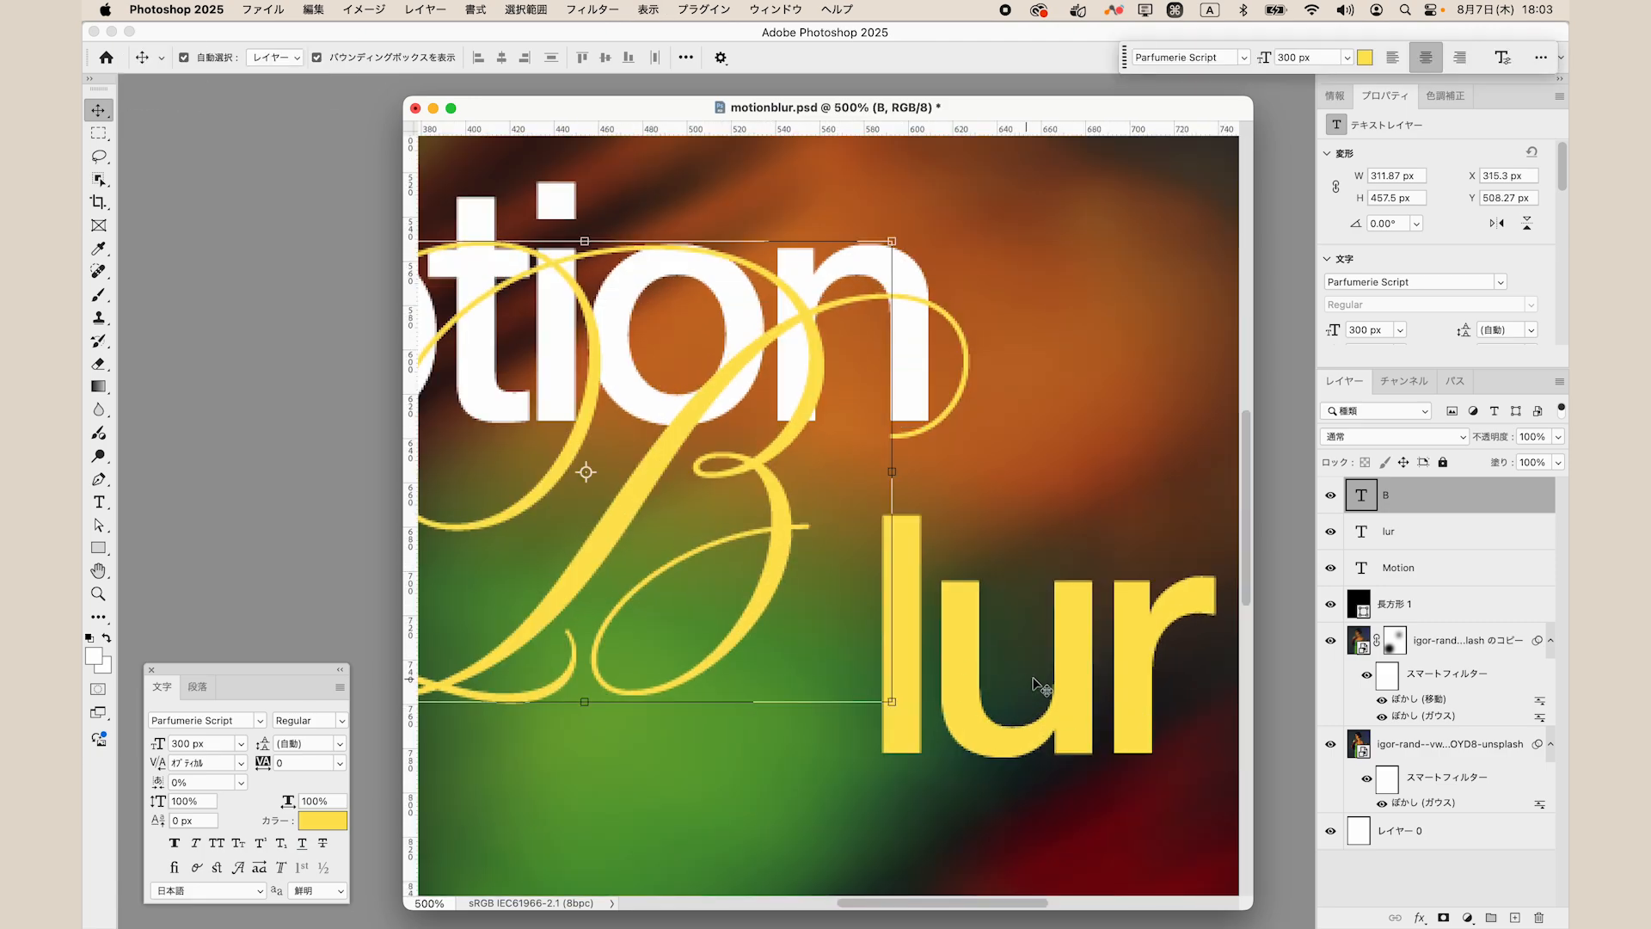
pyautogui.press('shift')
pyautogui.keyDown('shift'); pyautogui.click(1093, 669); pyautogui.keyUp('shift')
pyautogui.click(636, 62)
# Nudge the script "B" 22 px to the right, closer to "lur".
pyautogui.click(1429, 509)
pyautogui.hotkey('shift', 'Right')
pyautogui.hotkey('shift', 'Right')
pyautogui.press('Right')
pyautogui.press('Right')
pyautogui.click(1443, 574)
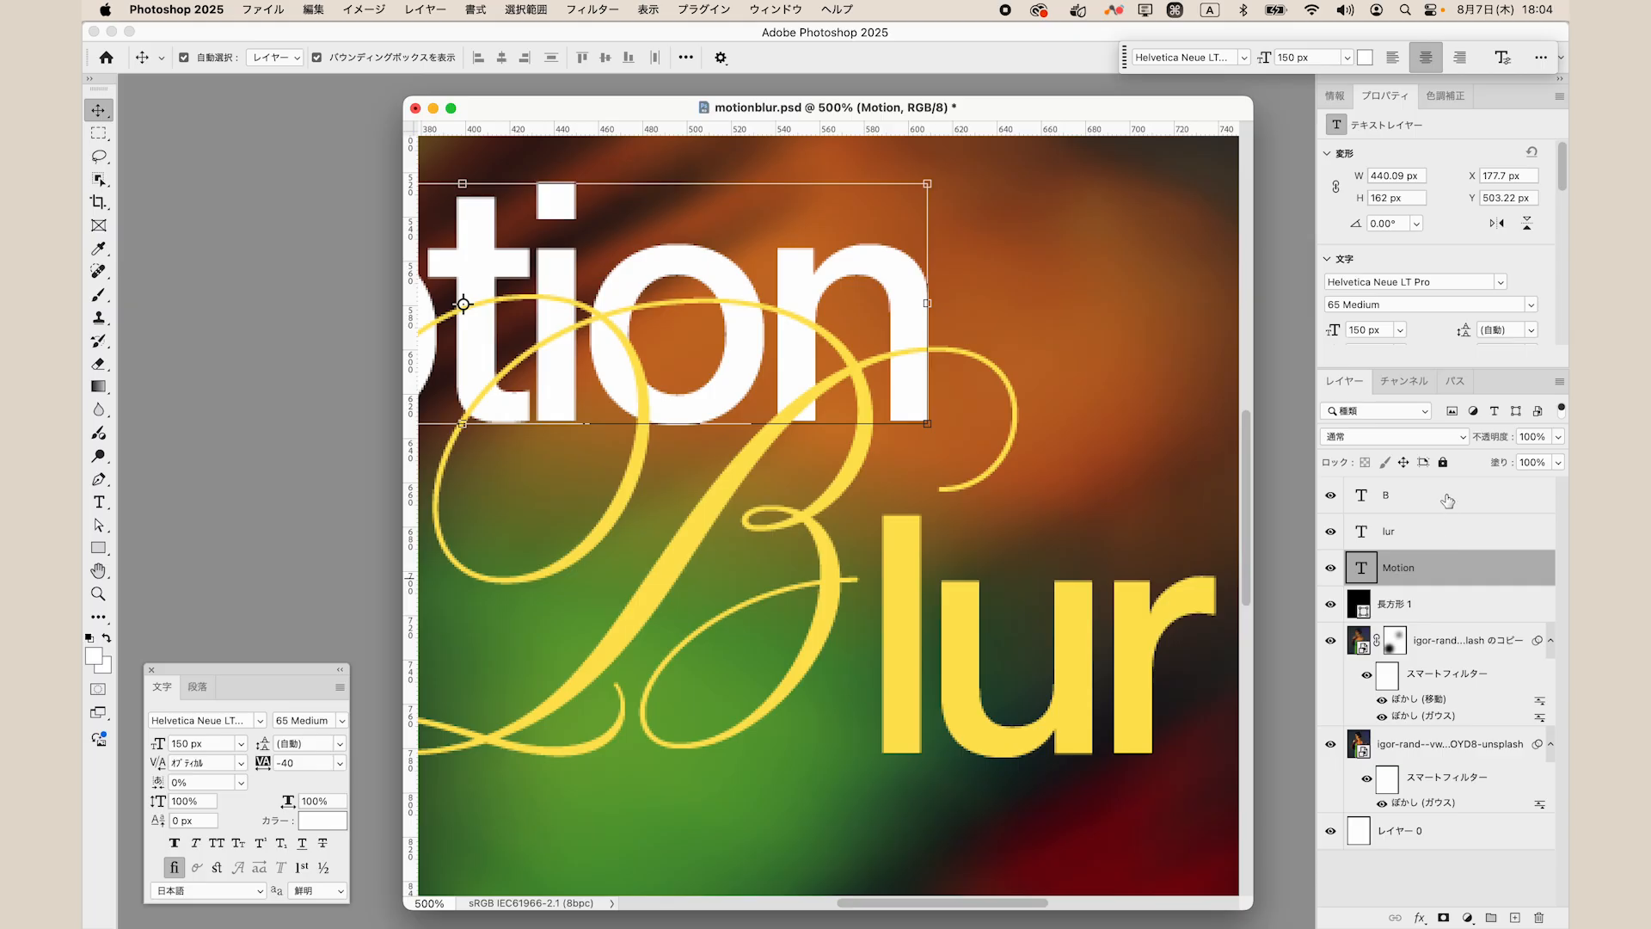
pyautogui.click(1448, 500)
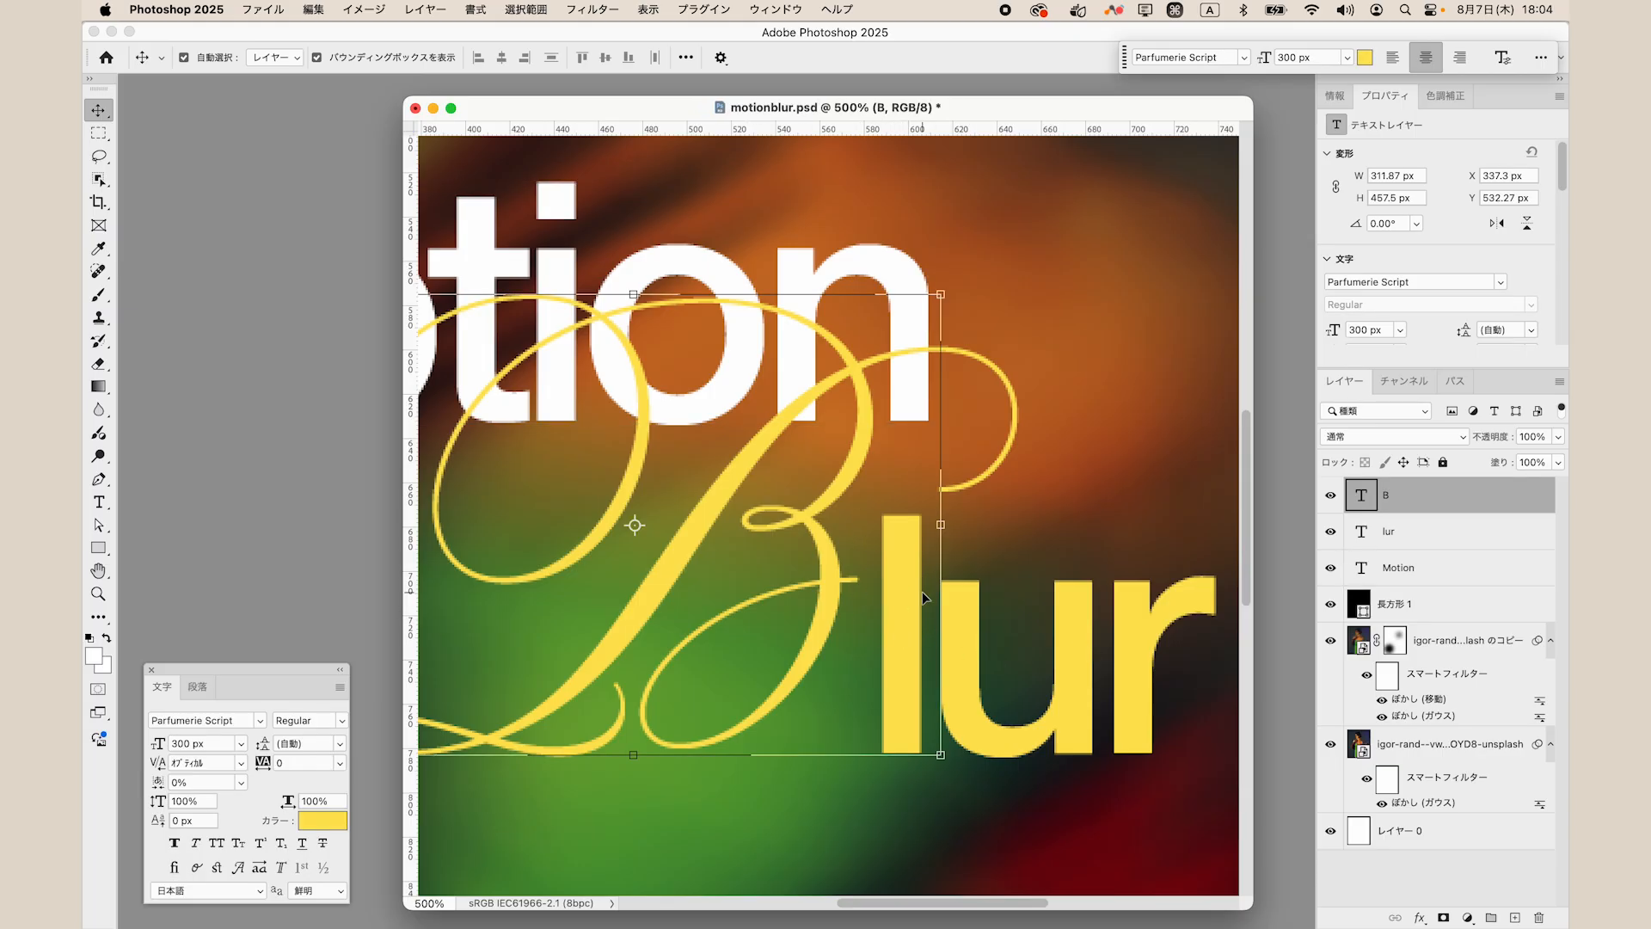
# Group the "B" and "lur" text layers and name the group "blur".
pyautogui.click(1427, 576)
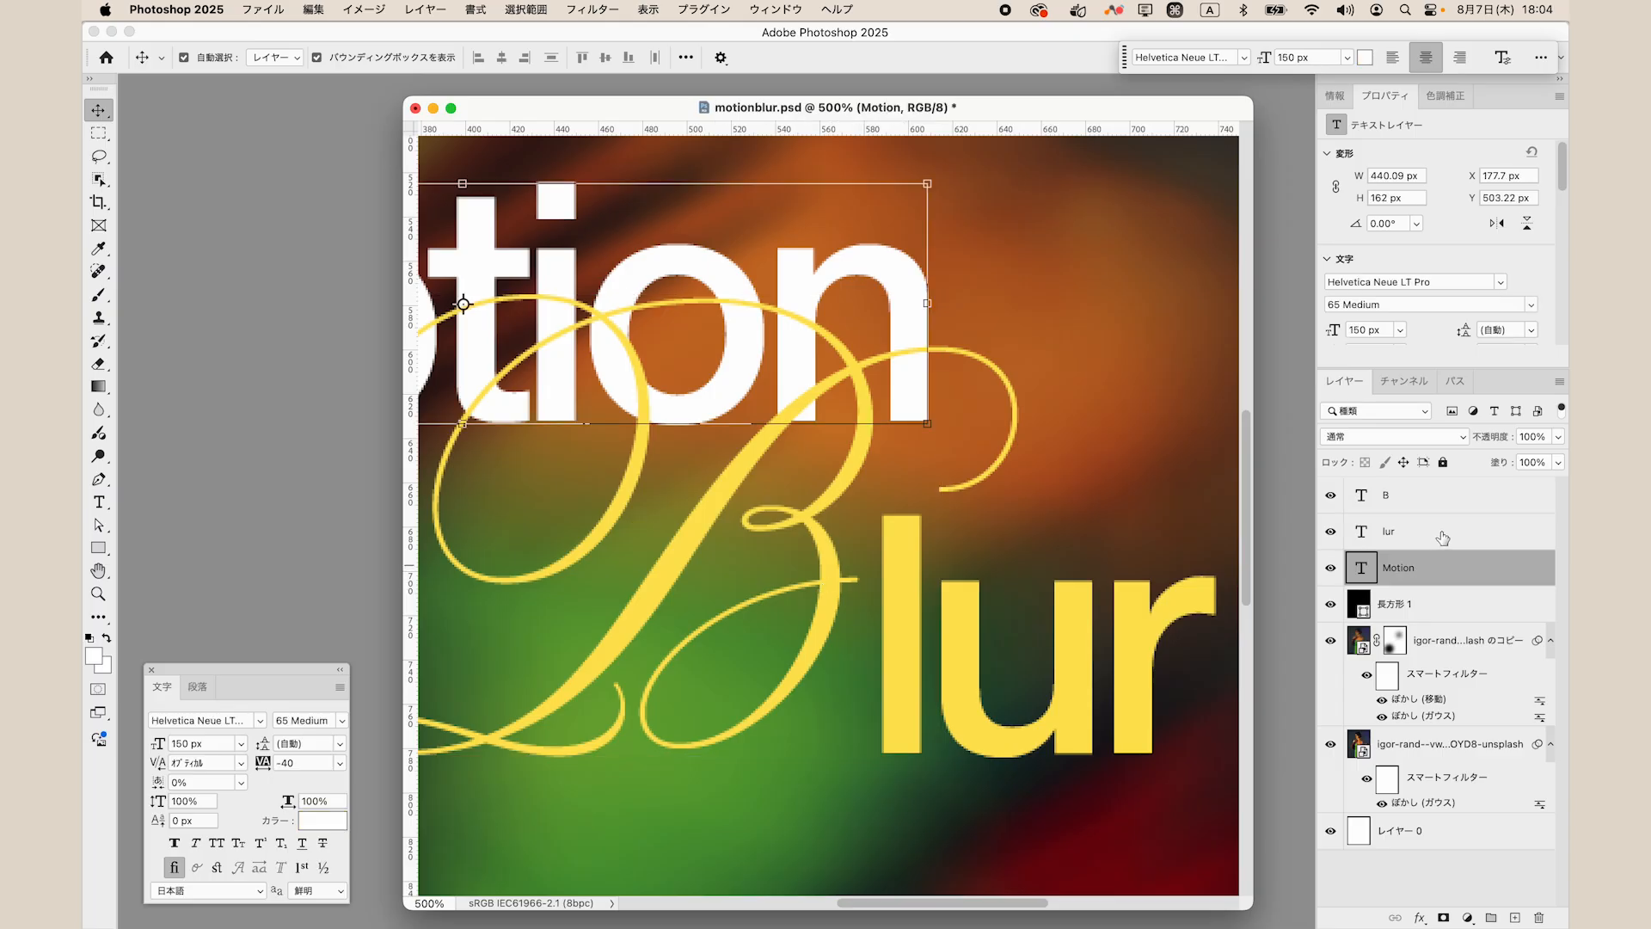
pyautogui.click(1442, 533)
pyautogui.keyDown('shift'); pyautogui.click(1444, 498); pyautogui.keyUp('shift')
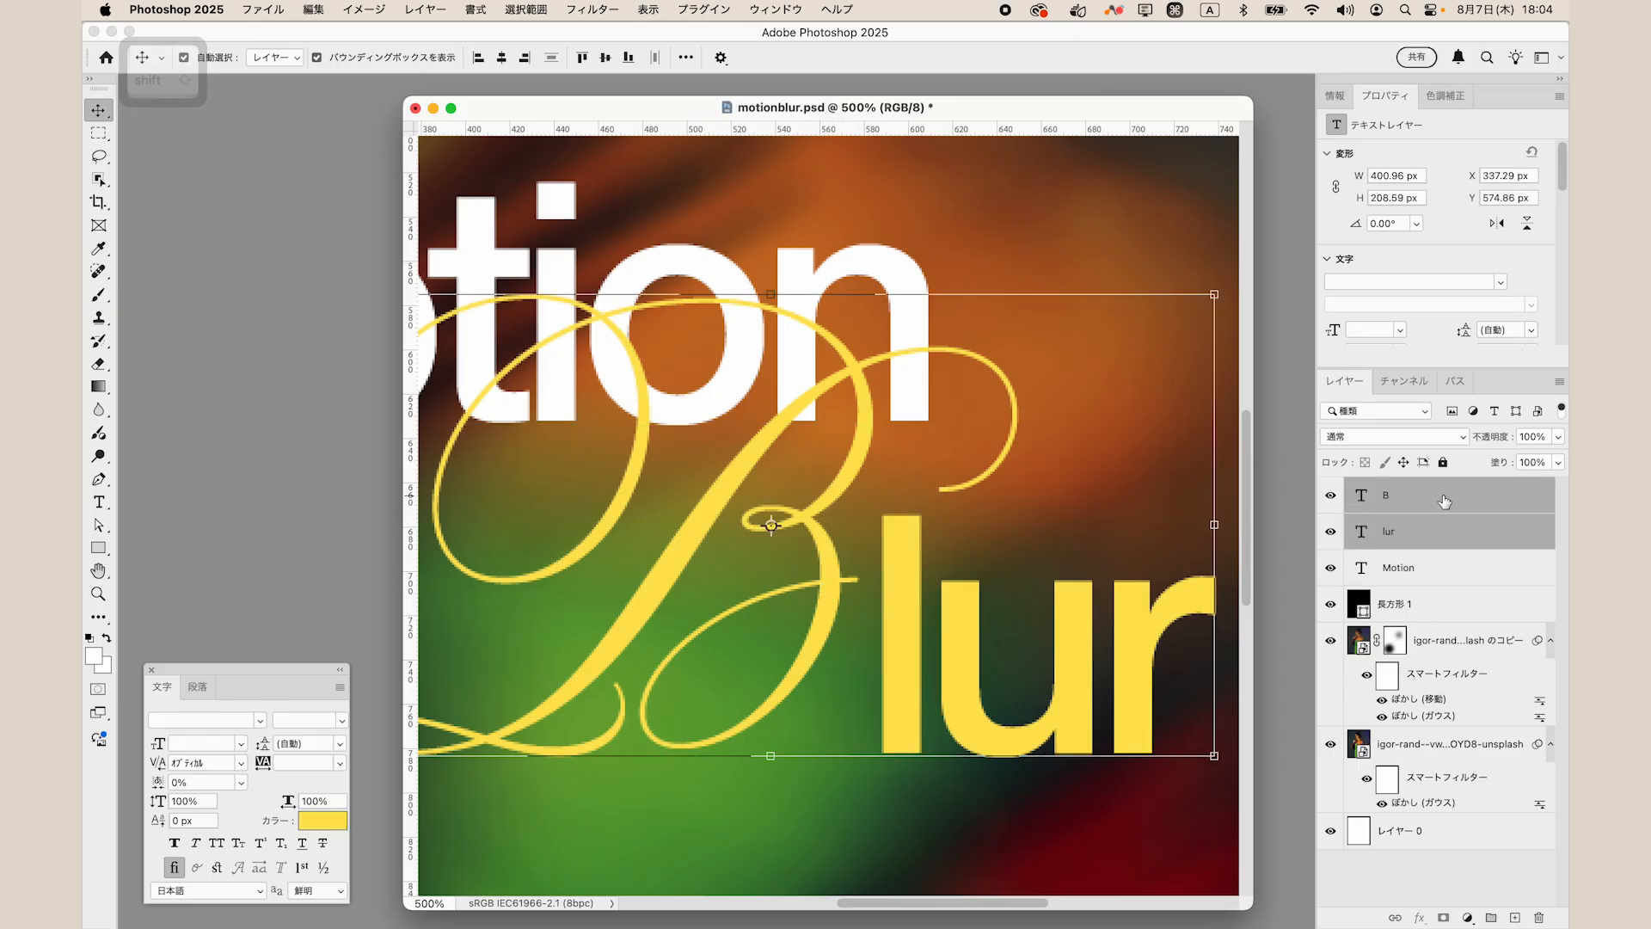
pyautogui.press('super+g')
pyautogui.doubleClick(1403, 488)
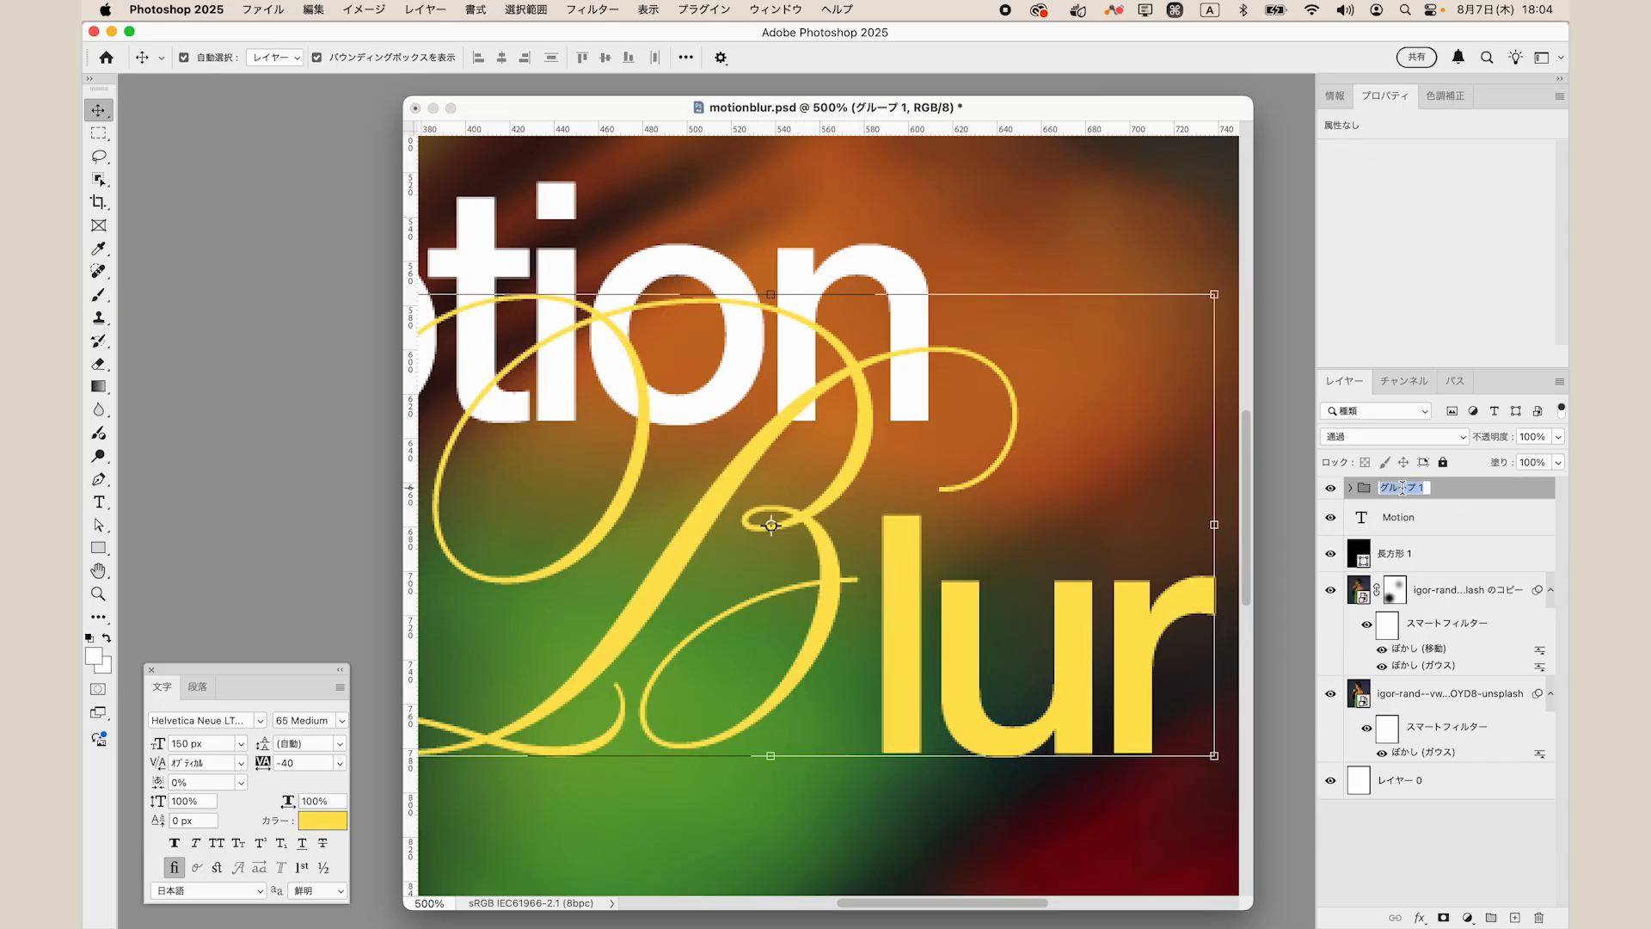
pyautogui.write('blur')
pyautogui.press('Return')
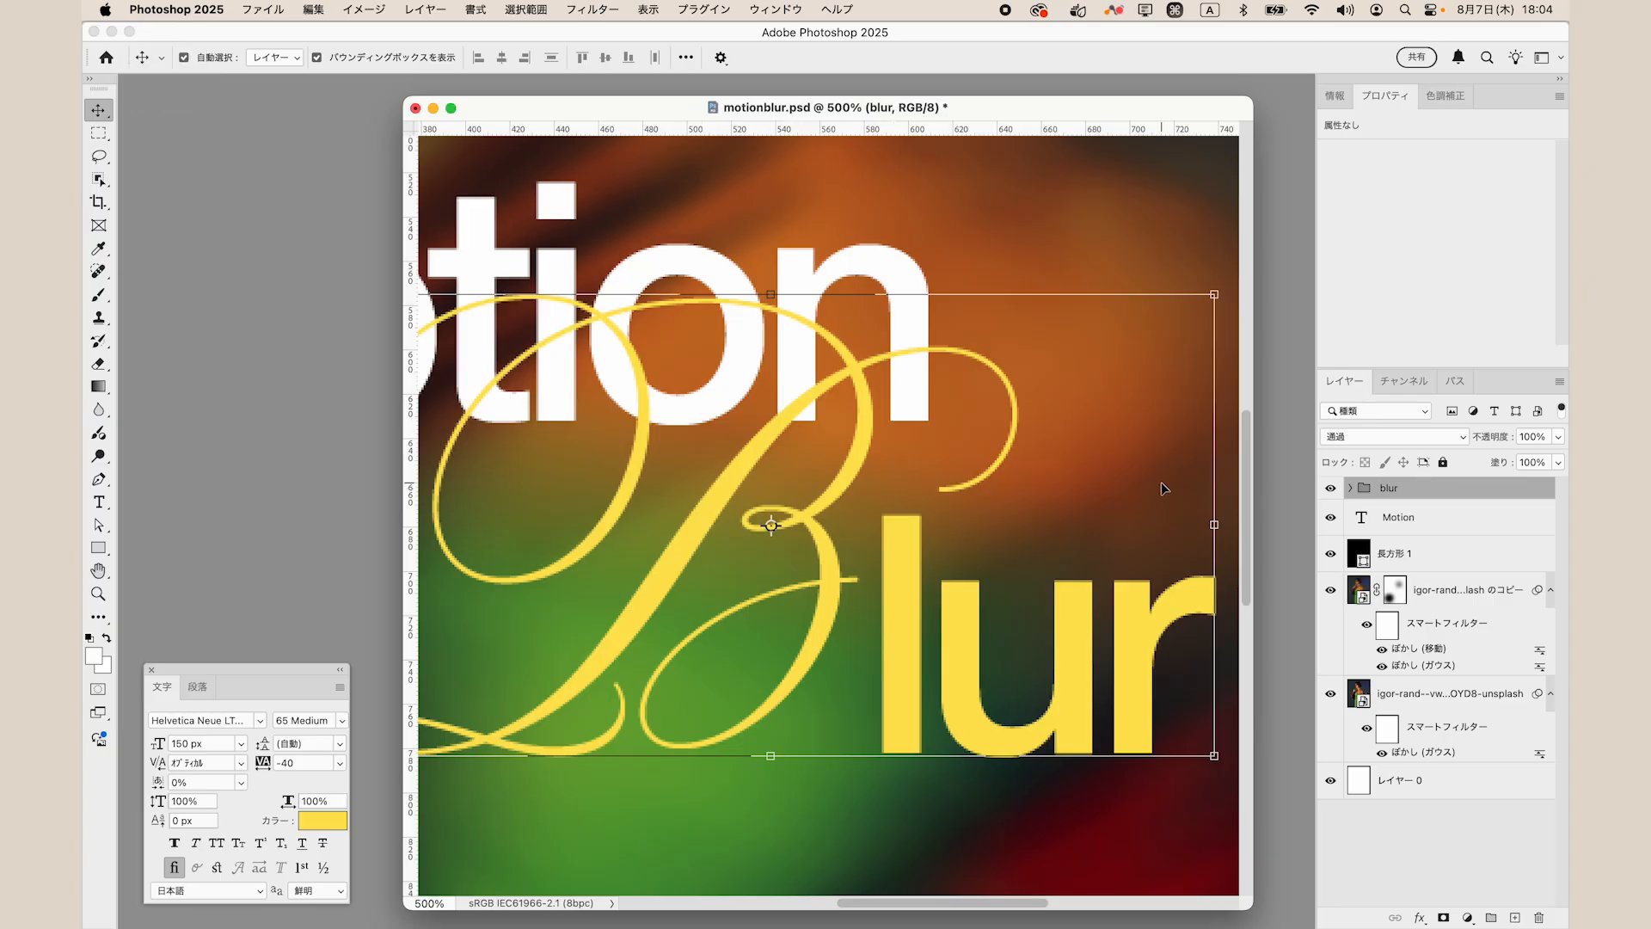
# Group the "Motion" text layer with the "blur" group and name the new group "maintitle".
pyautogui.hscroll(-5, 1160, 483)
pyautogui.press('super+minus')
pyautogui.press('super+minus')
pyautogui.press('super+minus')
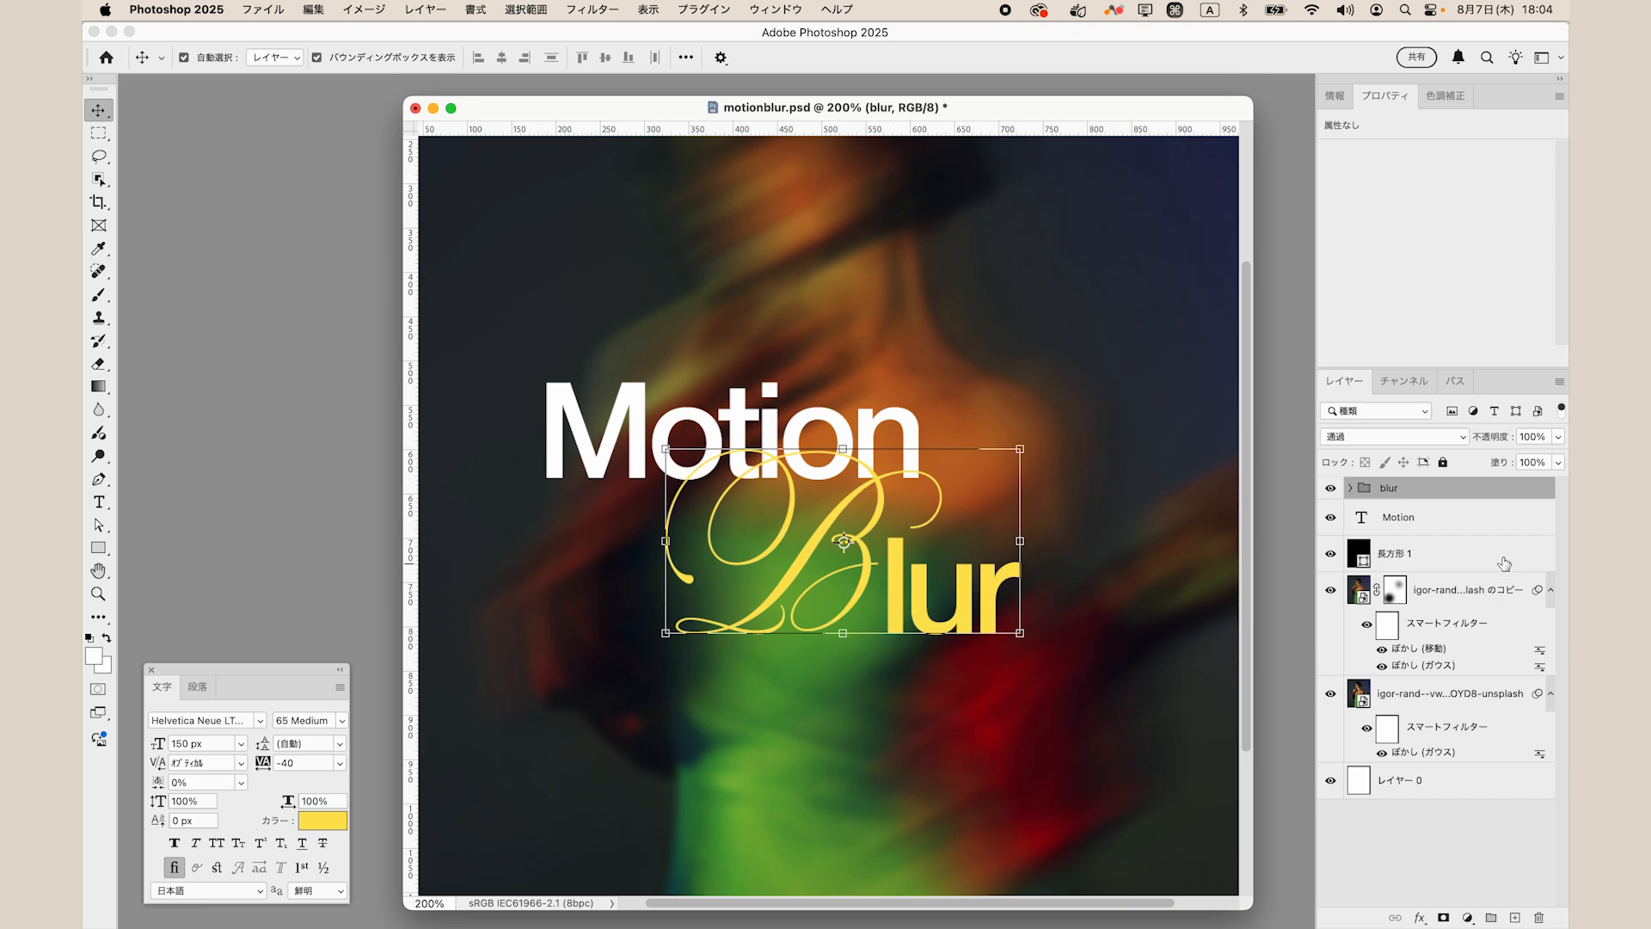
pyautogui.click(1472, 851)
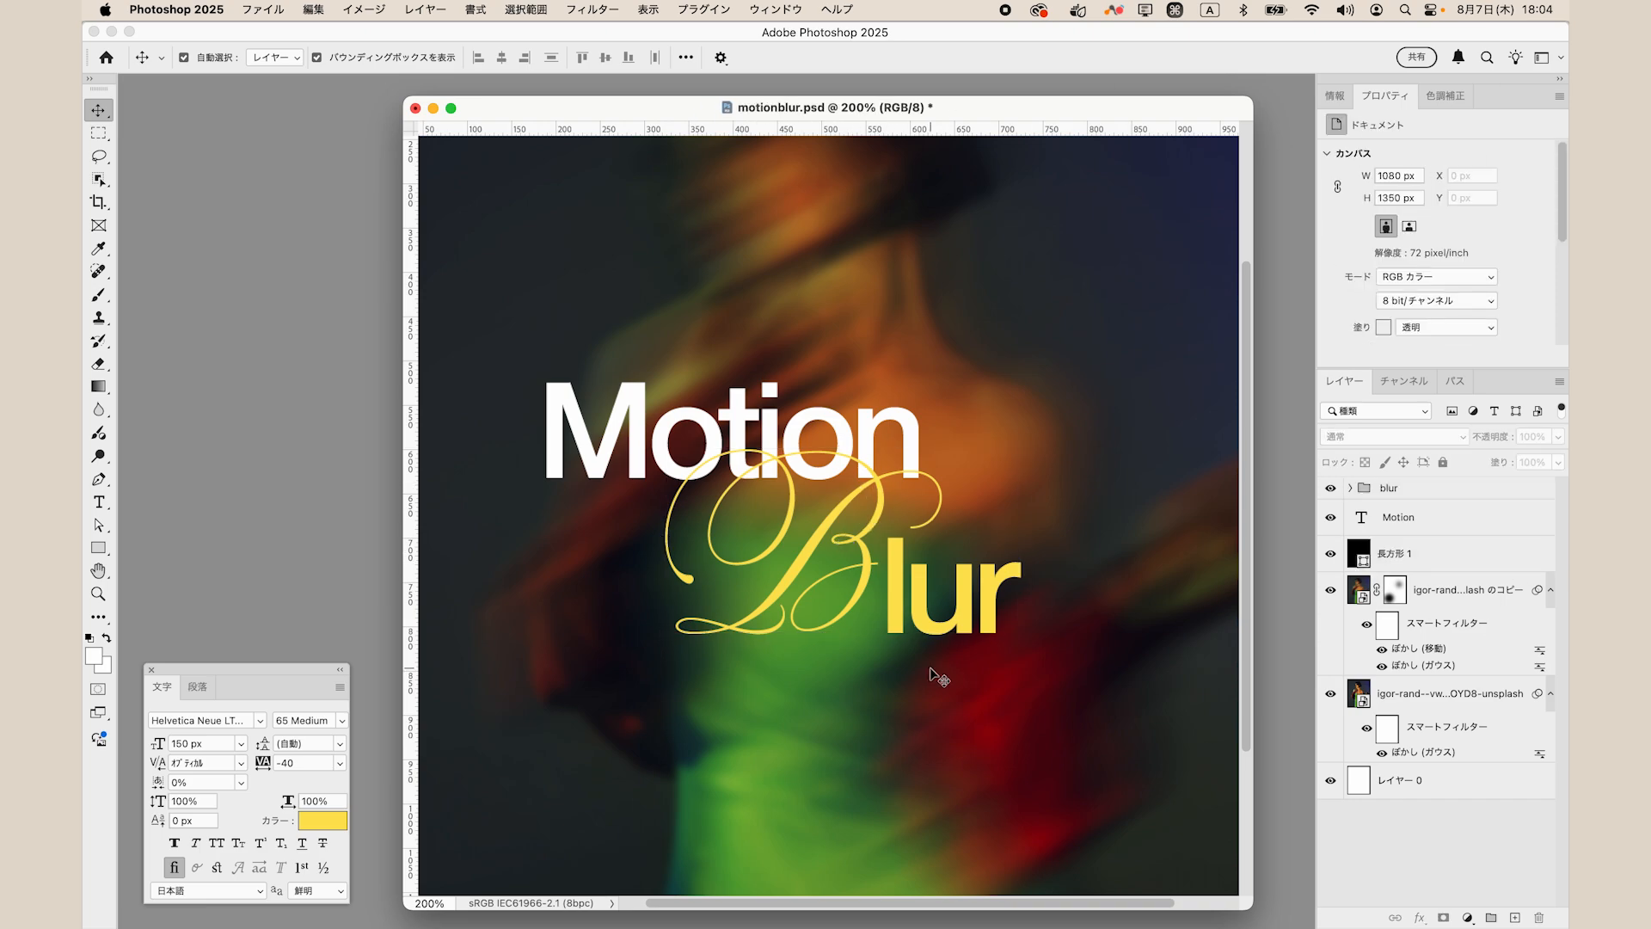
pyautogui.click(1436, 522)
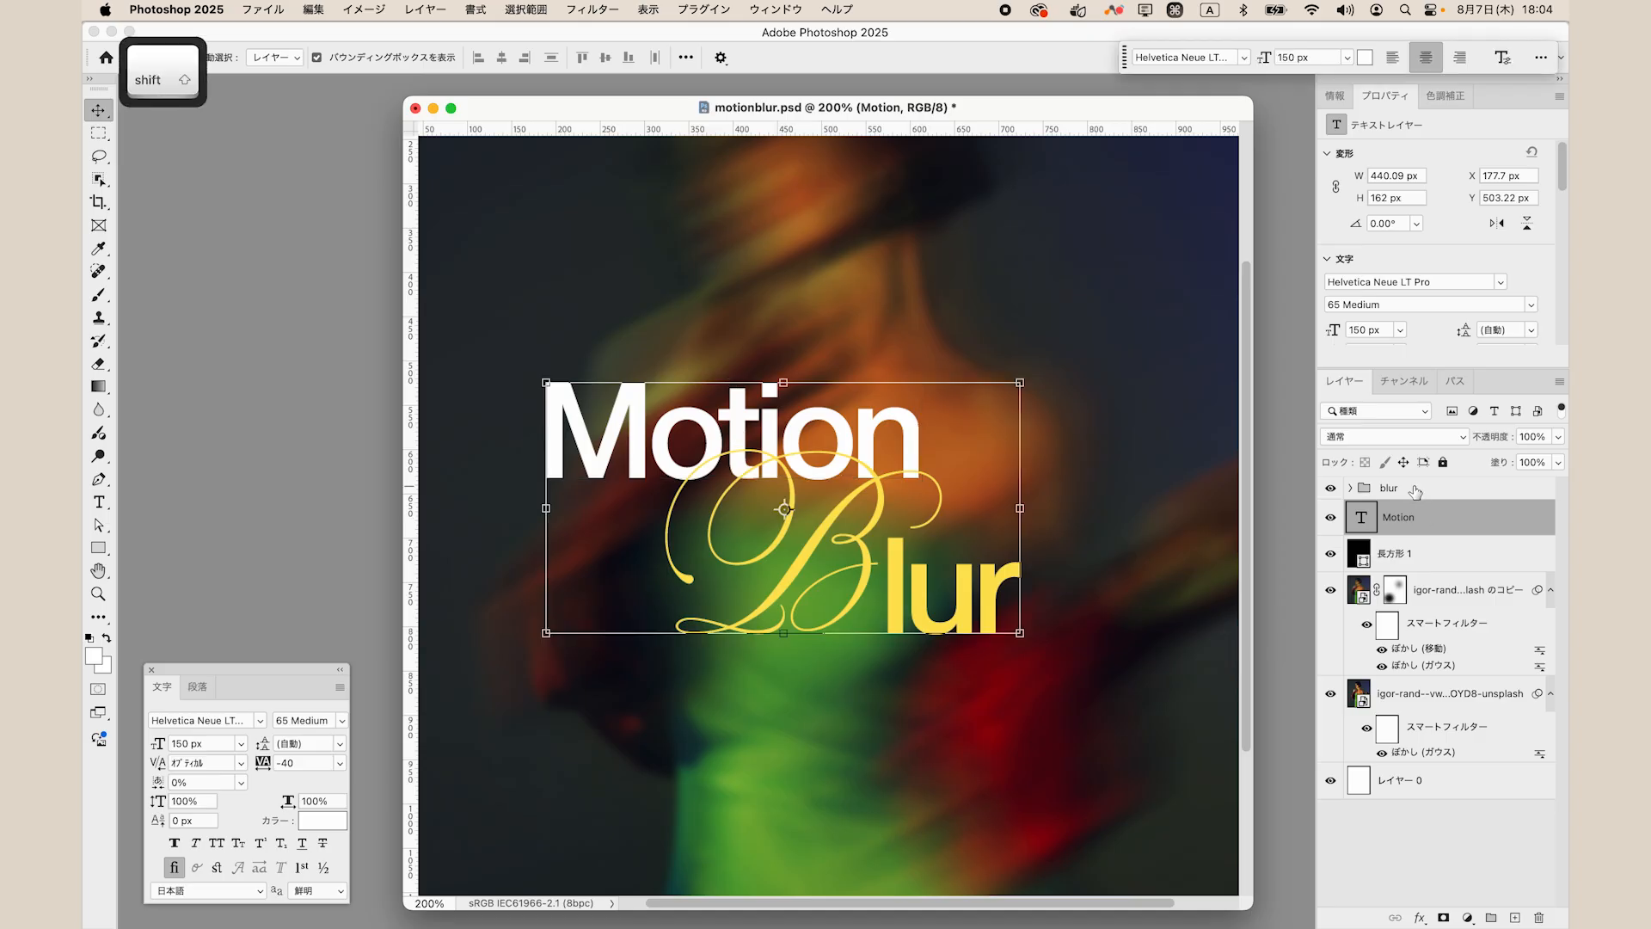
pyautogui.keyDown('shift'); pyautogui.click(1414, 490); pyautogui.keyUp('shift')
pyautogui.press('super+g')
pyautogui.doubleClick(1406, 488)
pyautogui.write('maintitle')
pyautogui.press('Return')
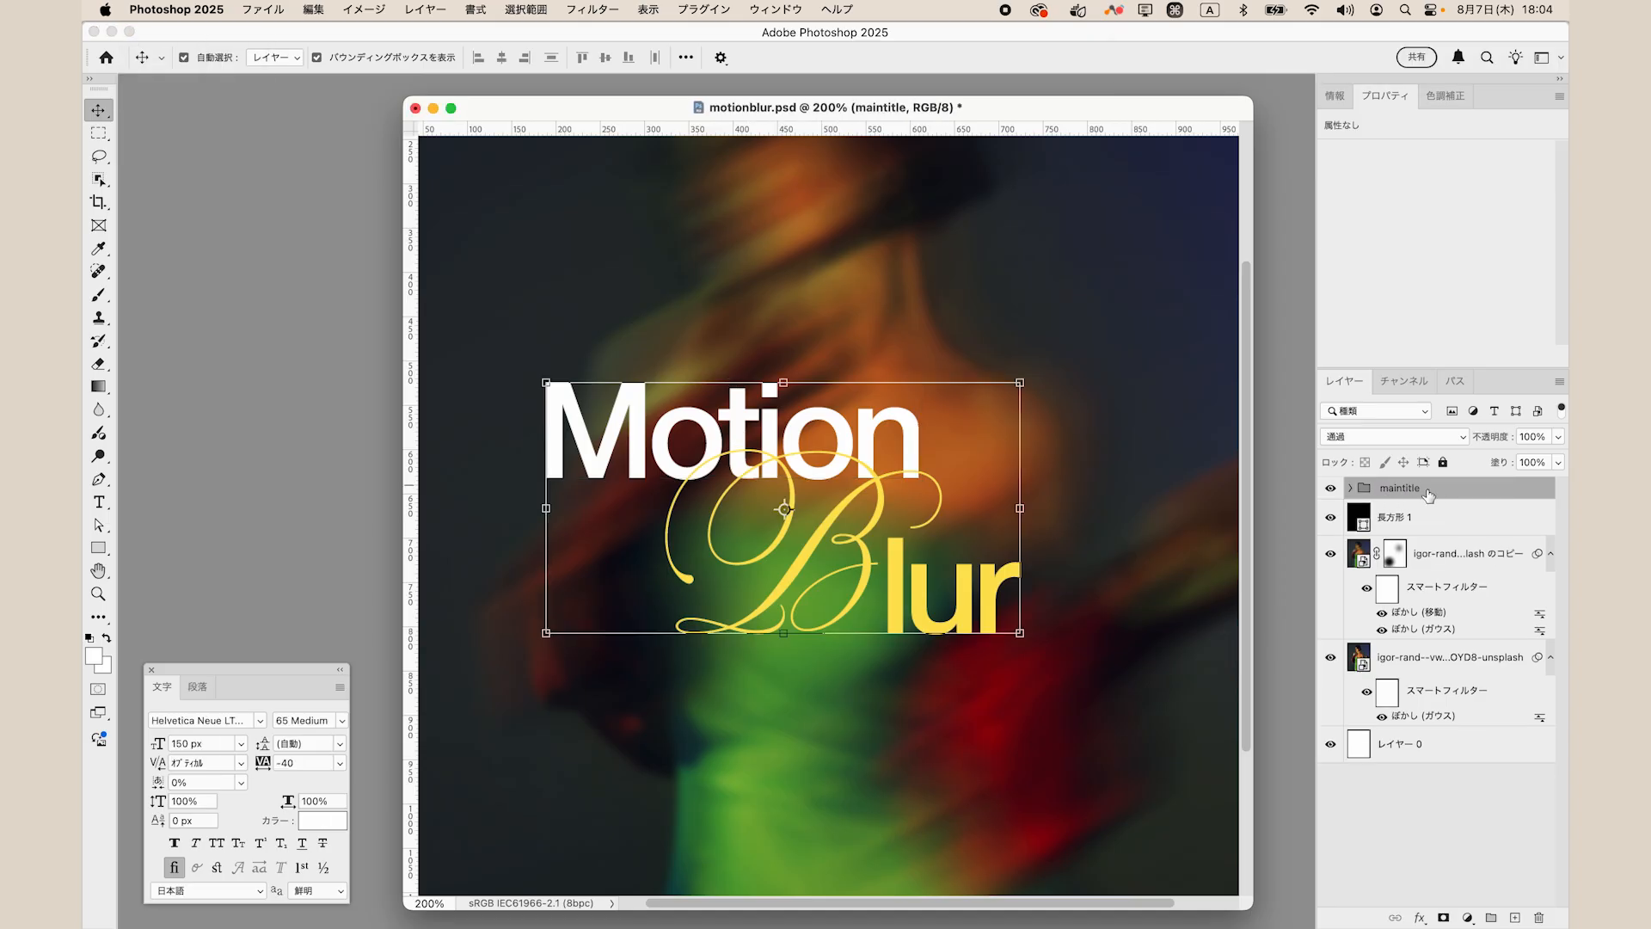
# Move the "maintitle" group to the centre of the canvas and save the document.
pyautogui.press('super+t')
pyautogui.press('super+minus')
pyautogui.moveTo(849, 526); pyautogui.dragTo(885, 540)
pyautogui.click(1029, 58)
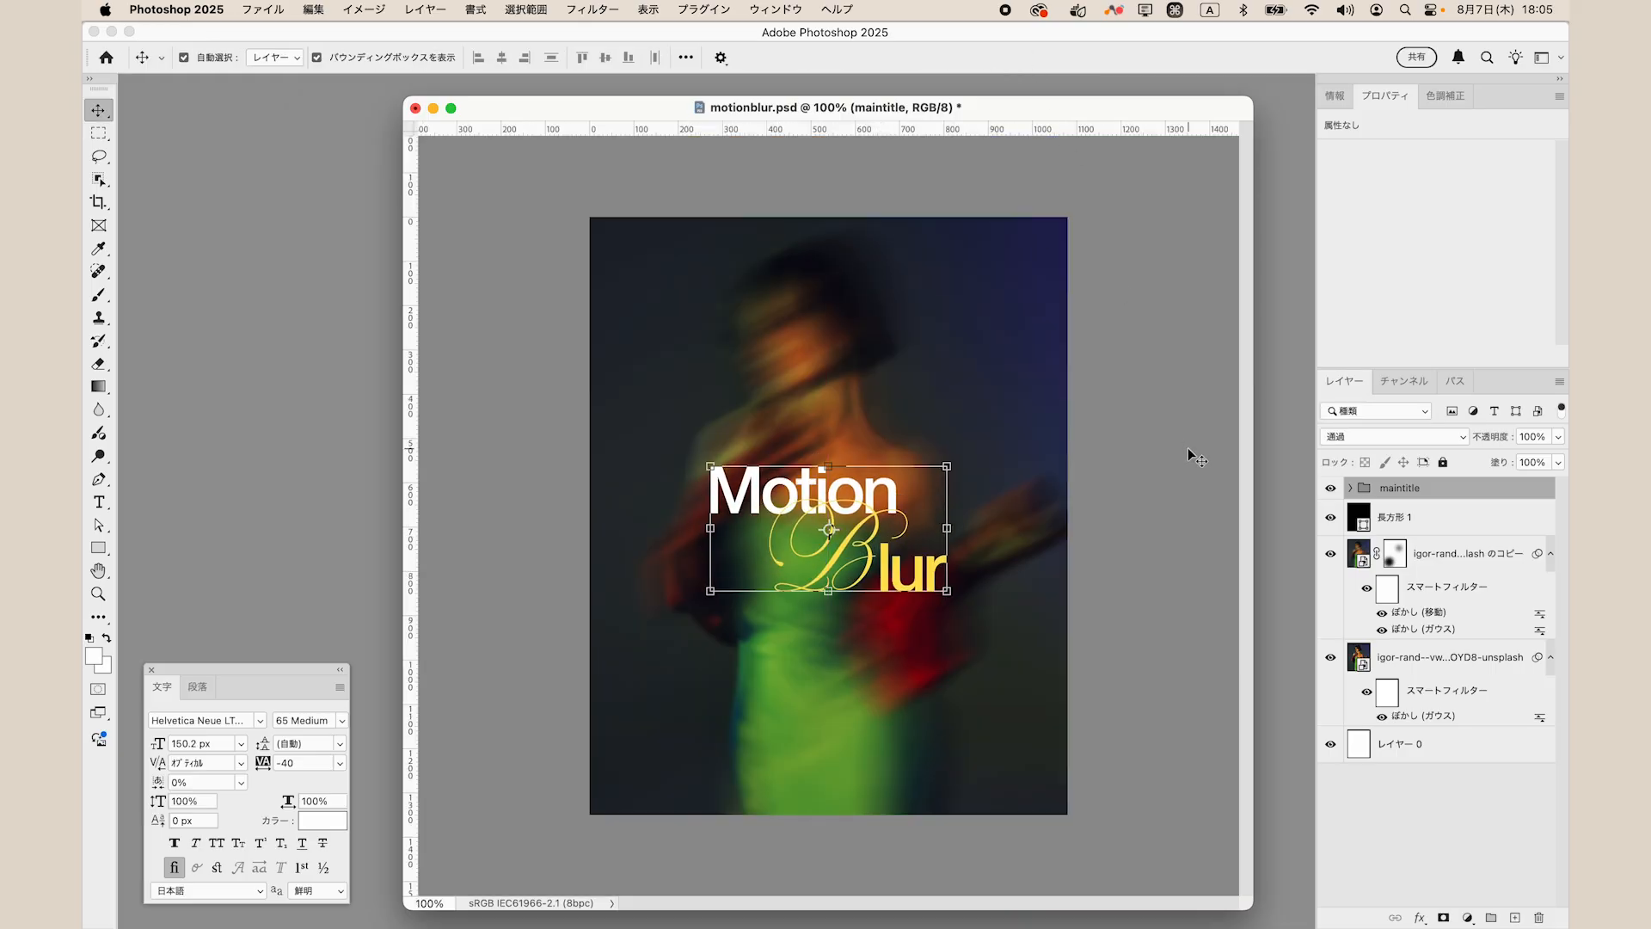
pyautogui.click(1188, 448)
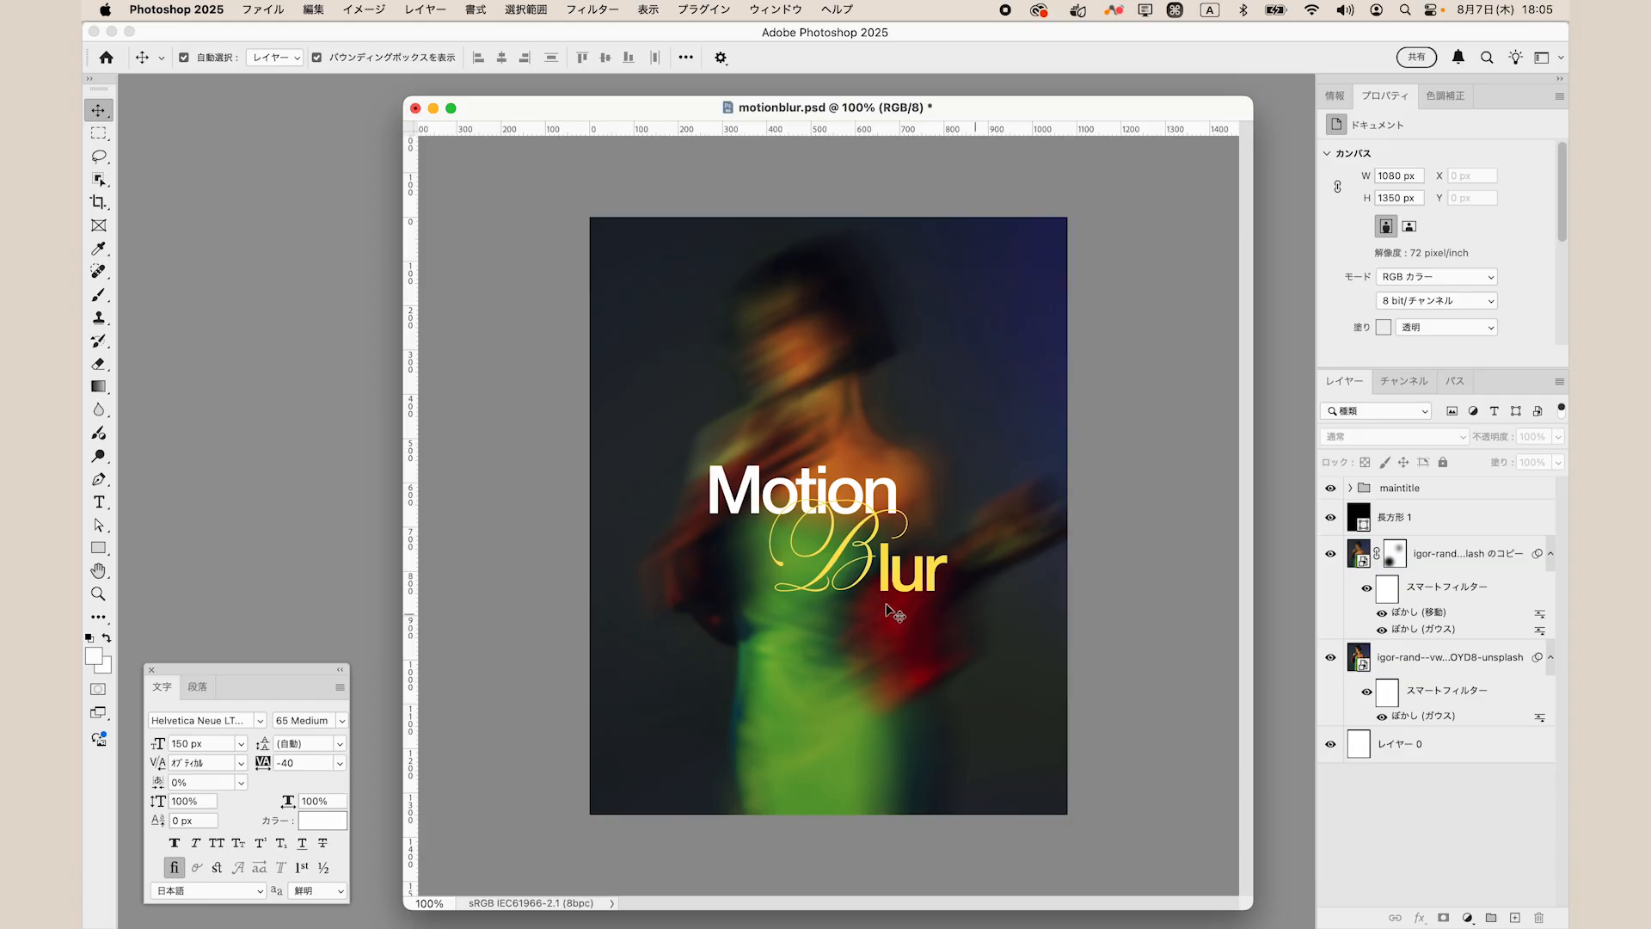
pyautogui.press('super+s')
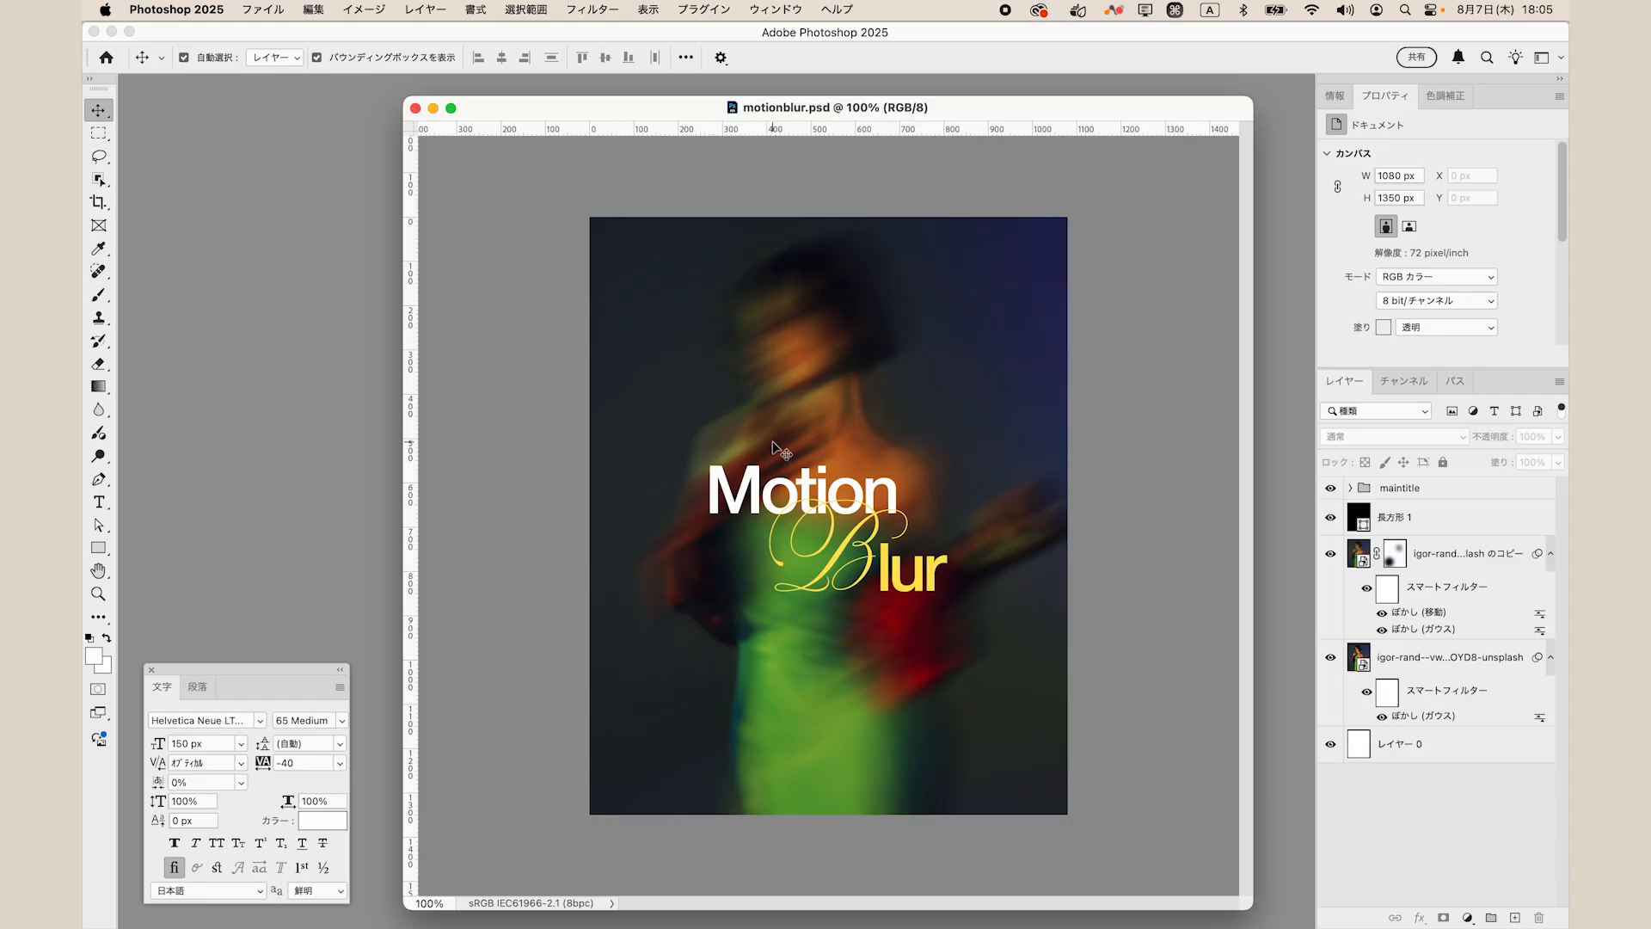
# Create a white 4 × 4 px circle above and to the left of the title.
pyautogui.click(93, 656)
pyautogui.click(1466, 563)
pyautogui.hotkey('shift', 'u')
pyautogui.click(741, 423)
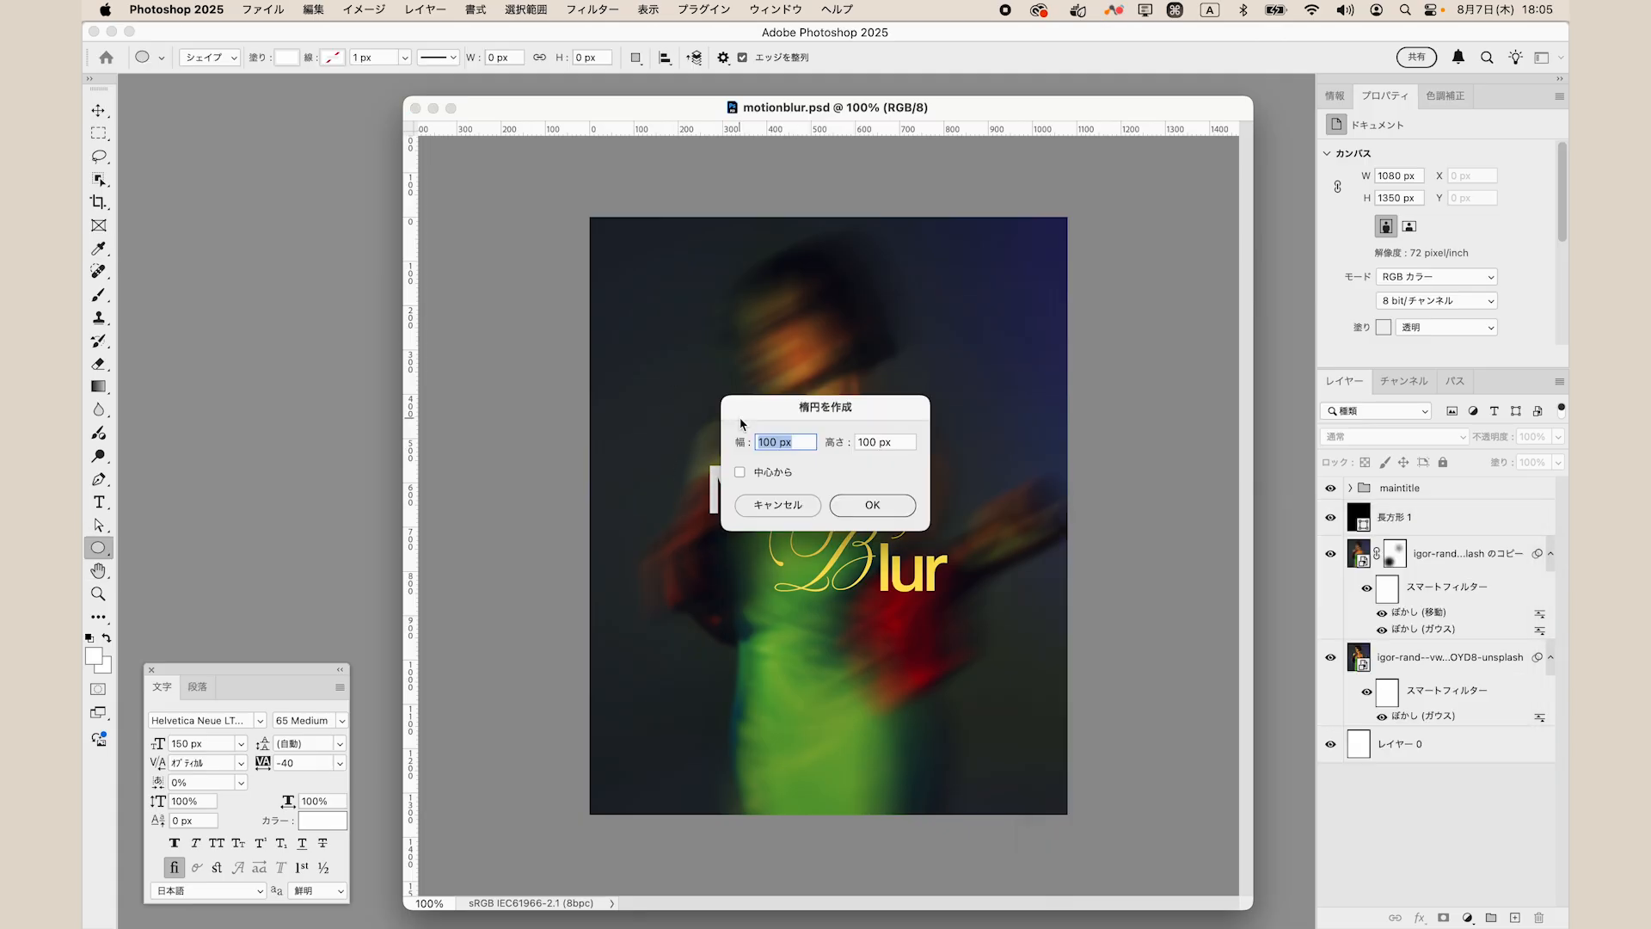
pyautogui.write('4')
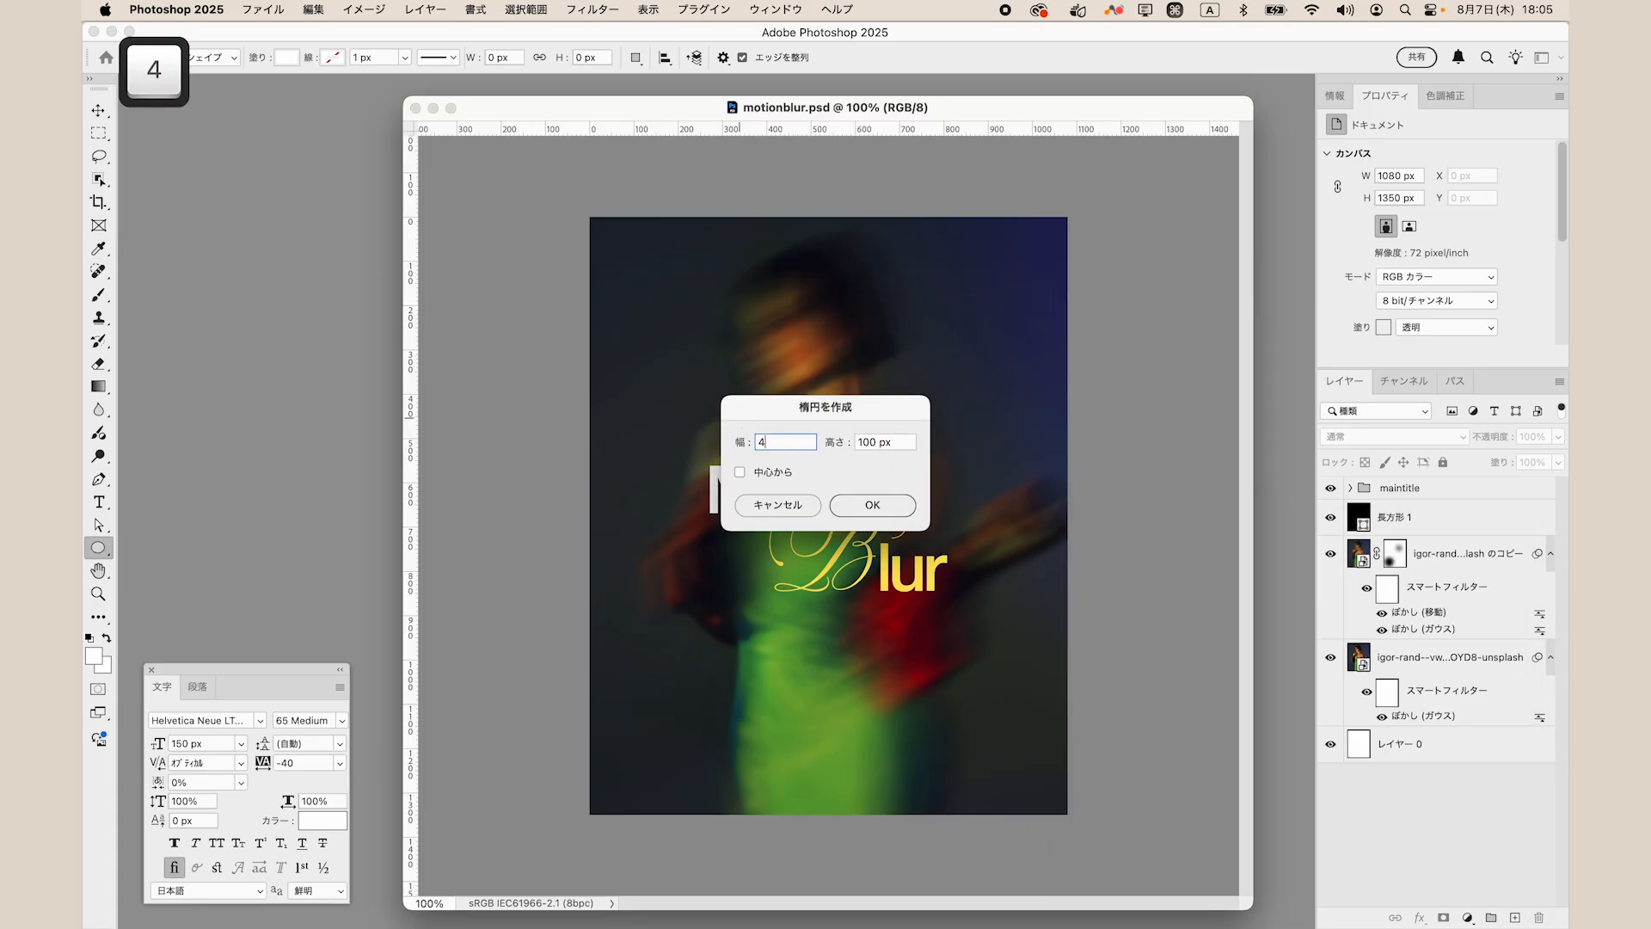
pyautogui.press('Tab')
pyautogui.click(873, 506)
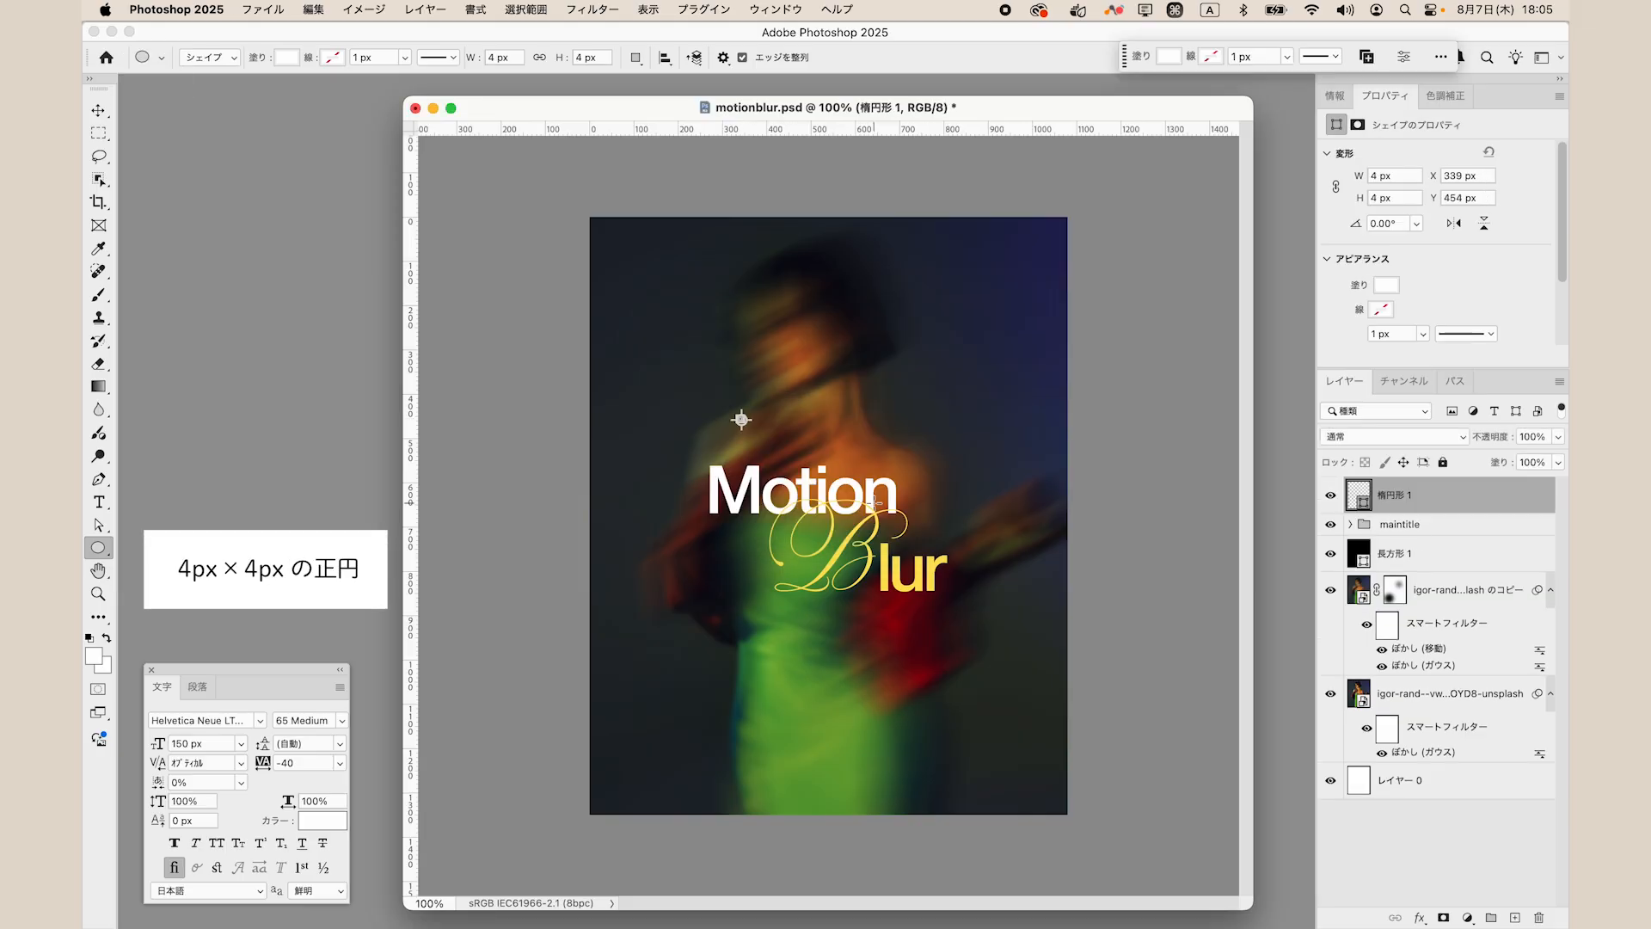
# Align the small circle's left edge with the left edge of the "maintitle" group.
pyautogui.press('v')
pyautogui.press('super+plus')
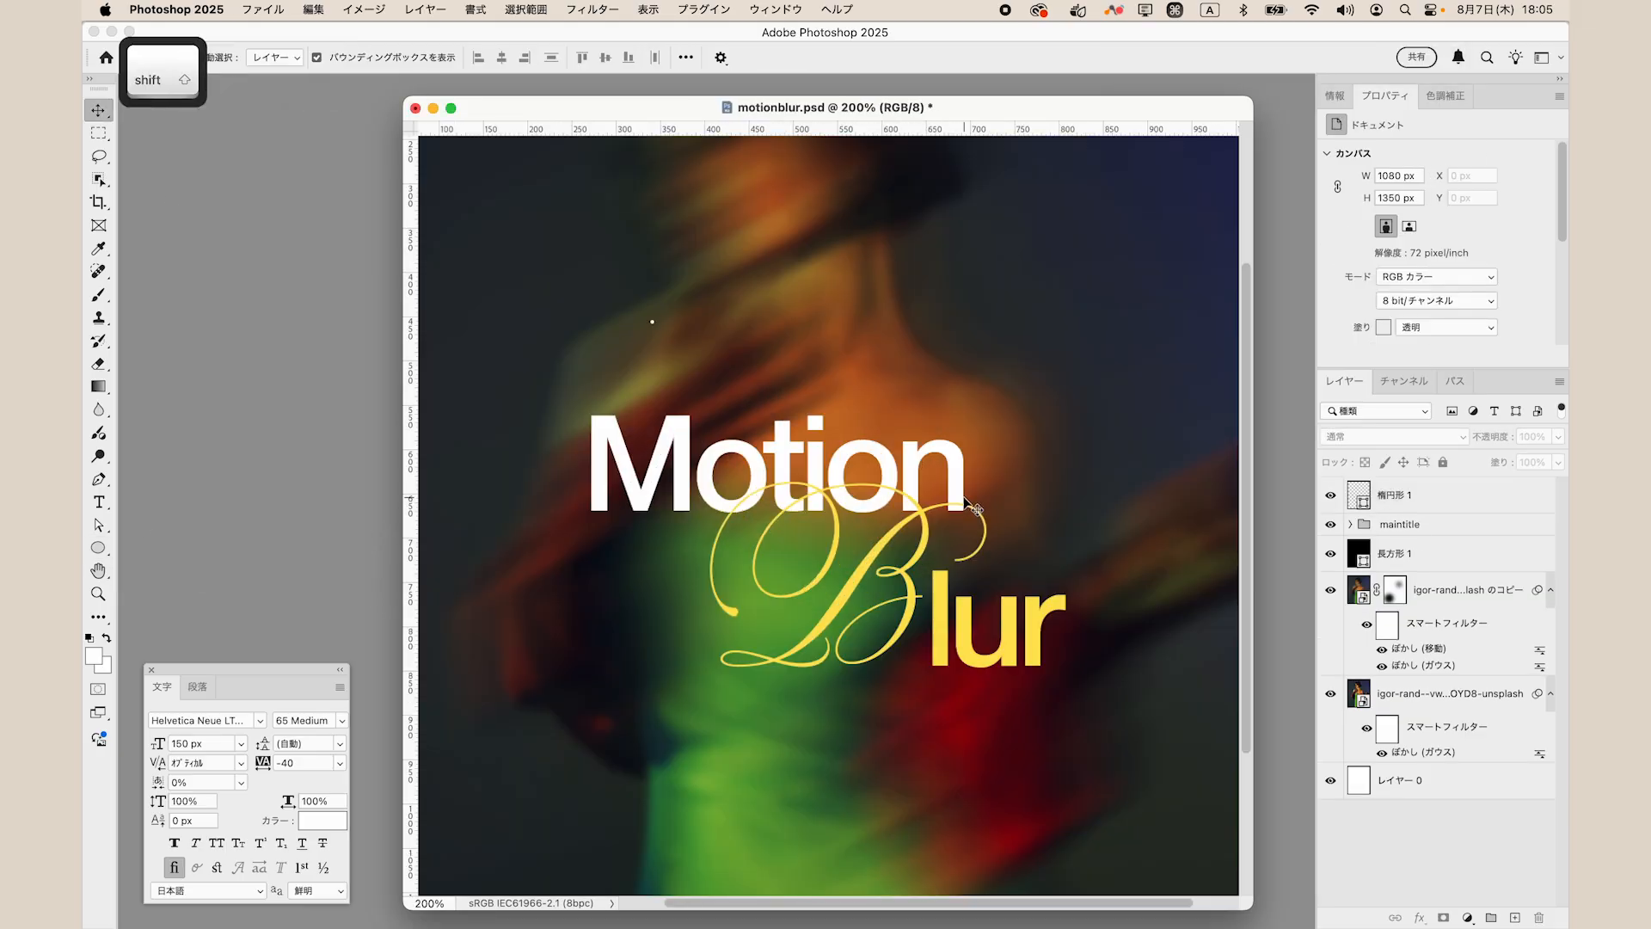
pyautogui.click(1453, 548)
pyautogui.click(1456, 504)
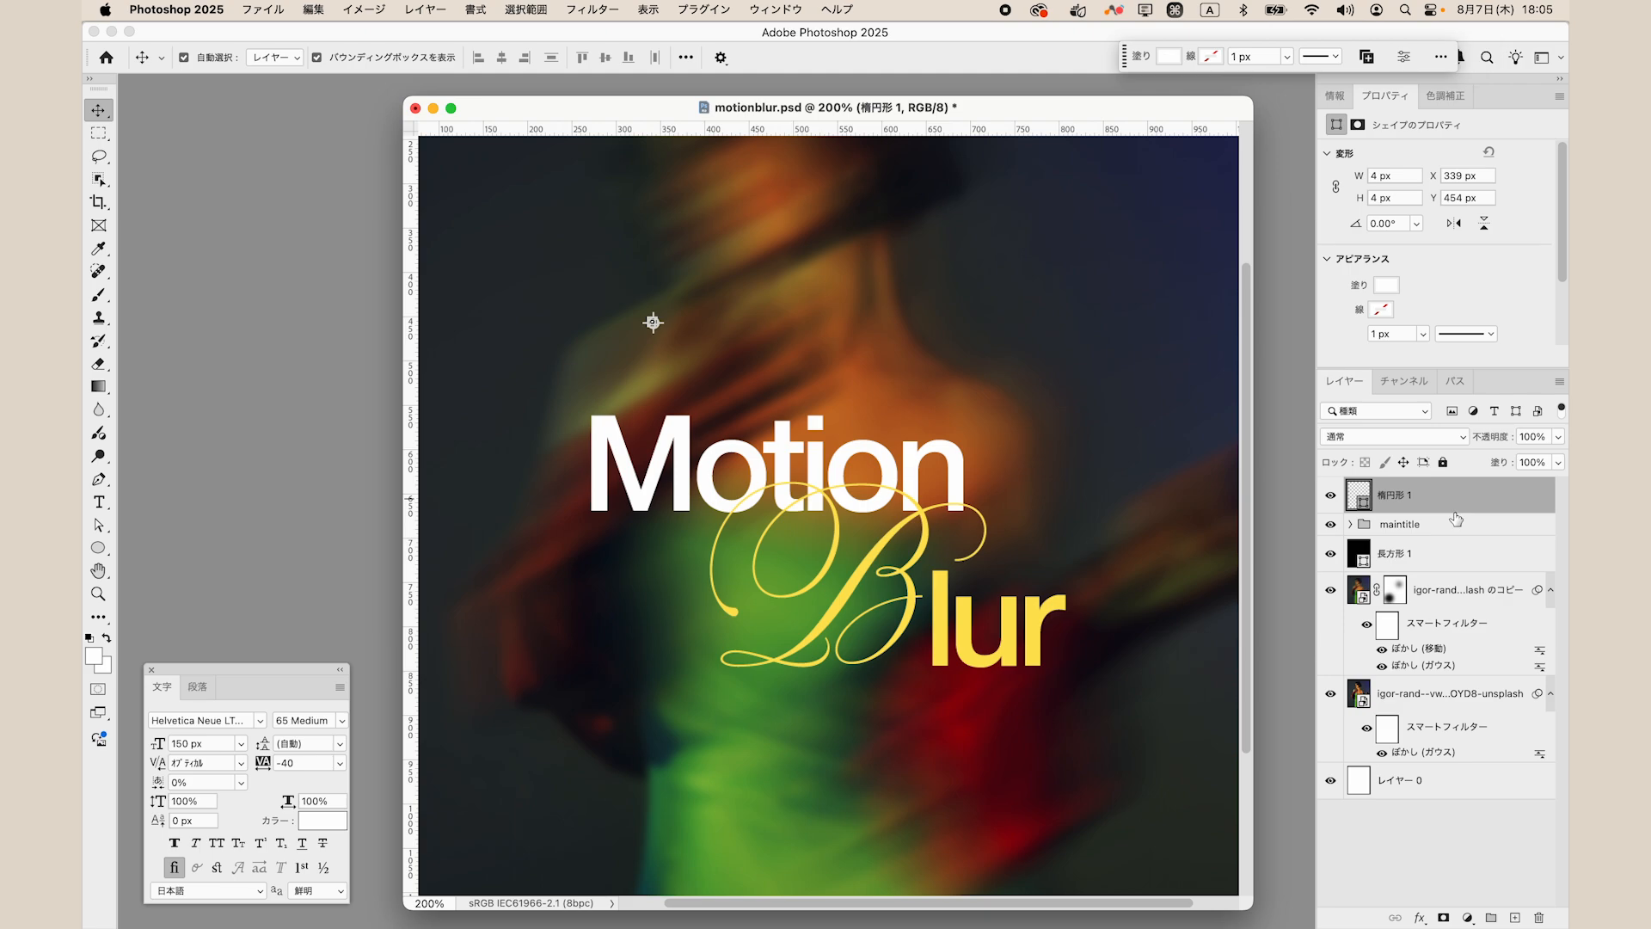
pyautogui.keyDown('shift'); pyautogui.click(1446, 534); pyautogui.keyUp('shift')
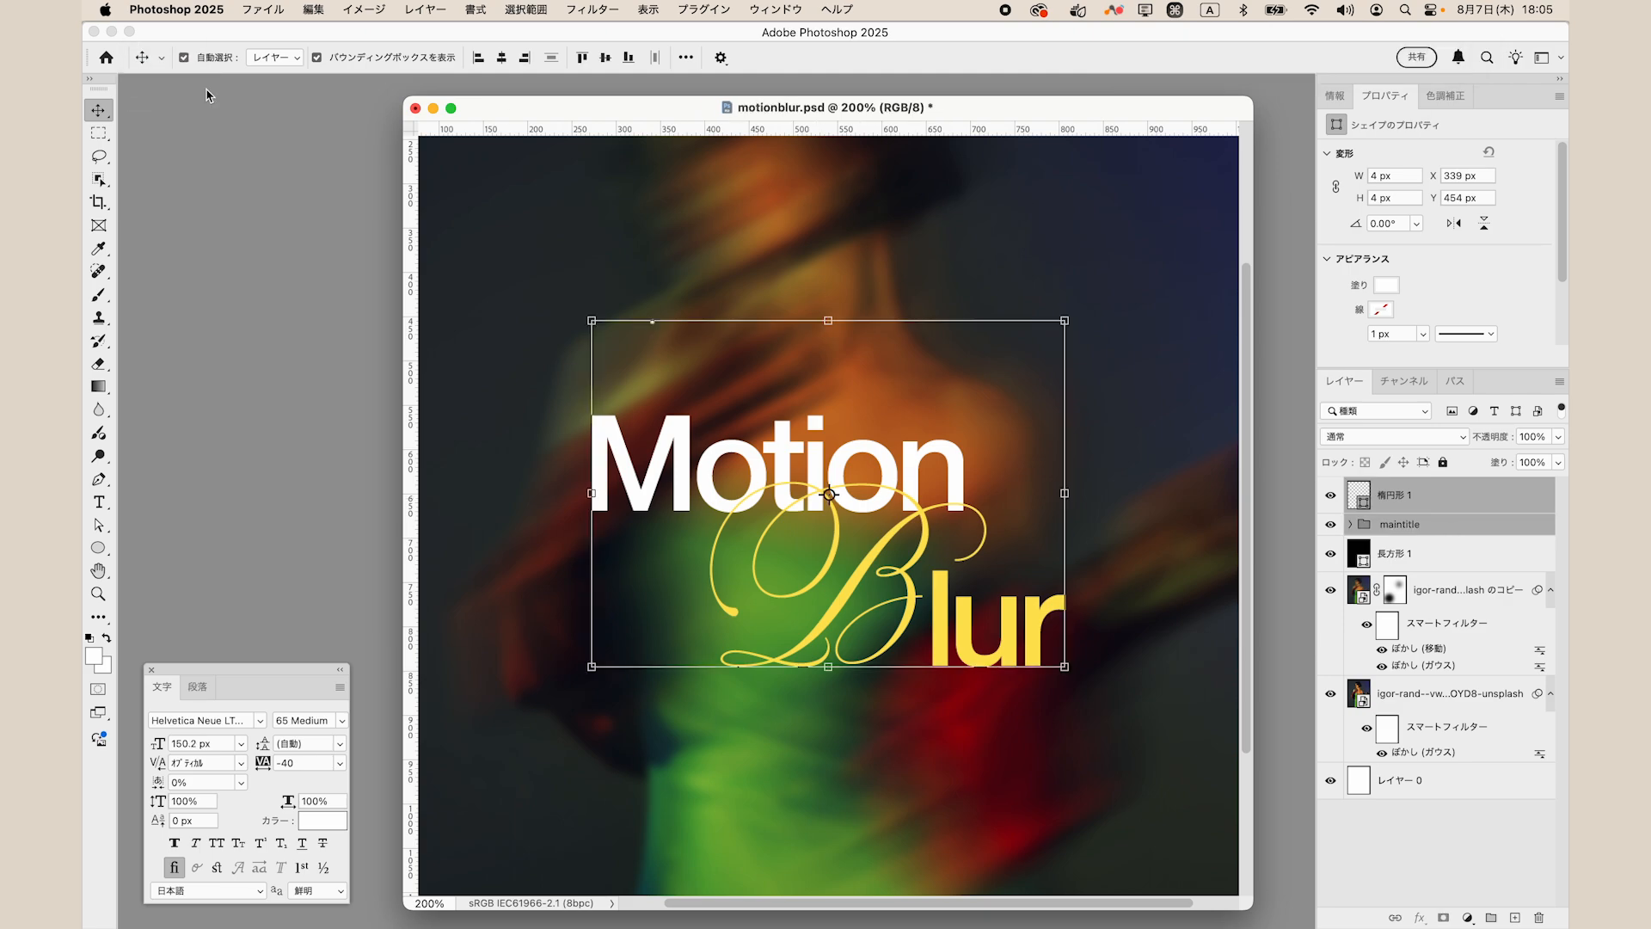
pyautogui.click(1468, 854)
pyautogui.press('super+shift+semicolon')
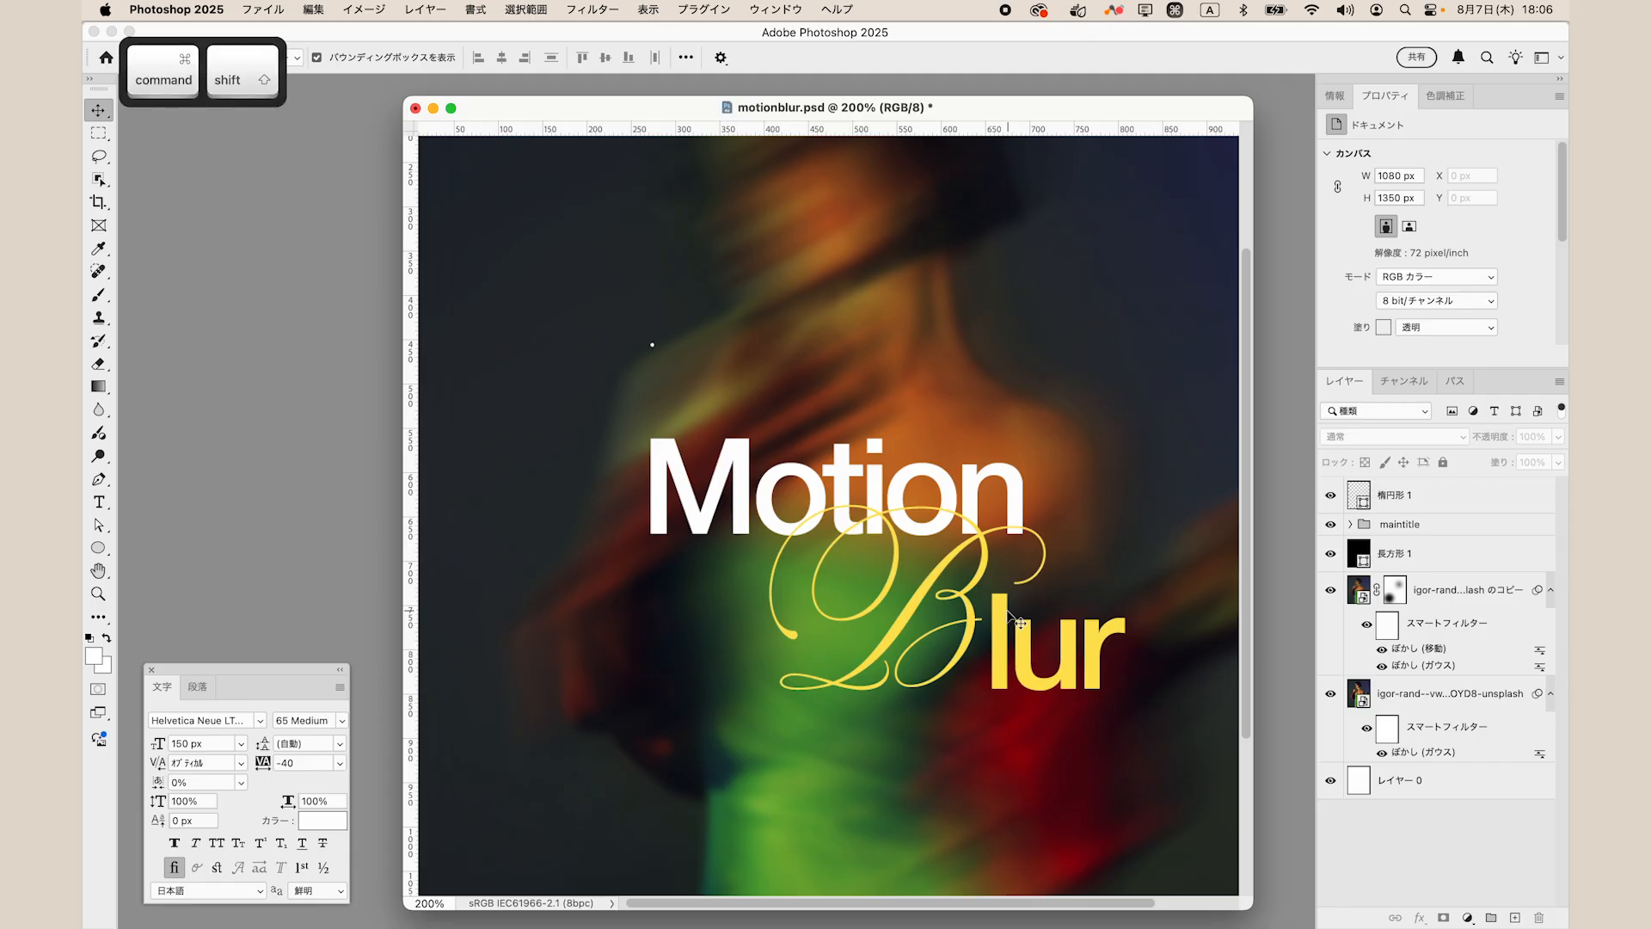
pyautogui.press('super+shift+semicolon')
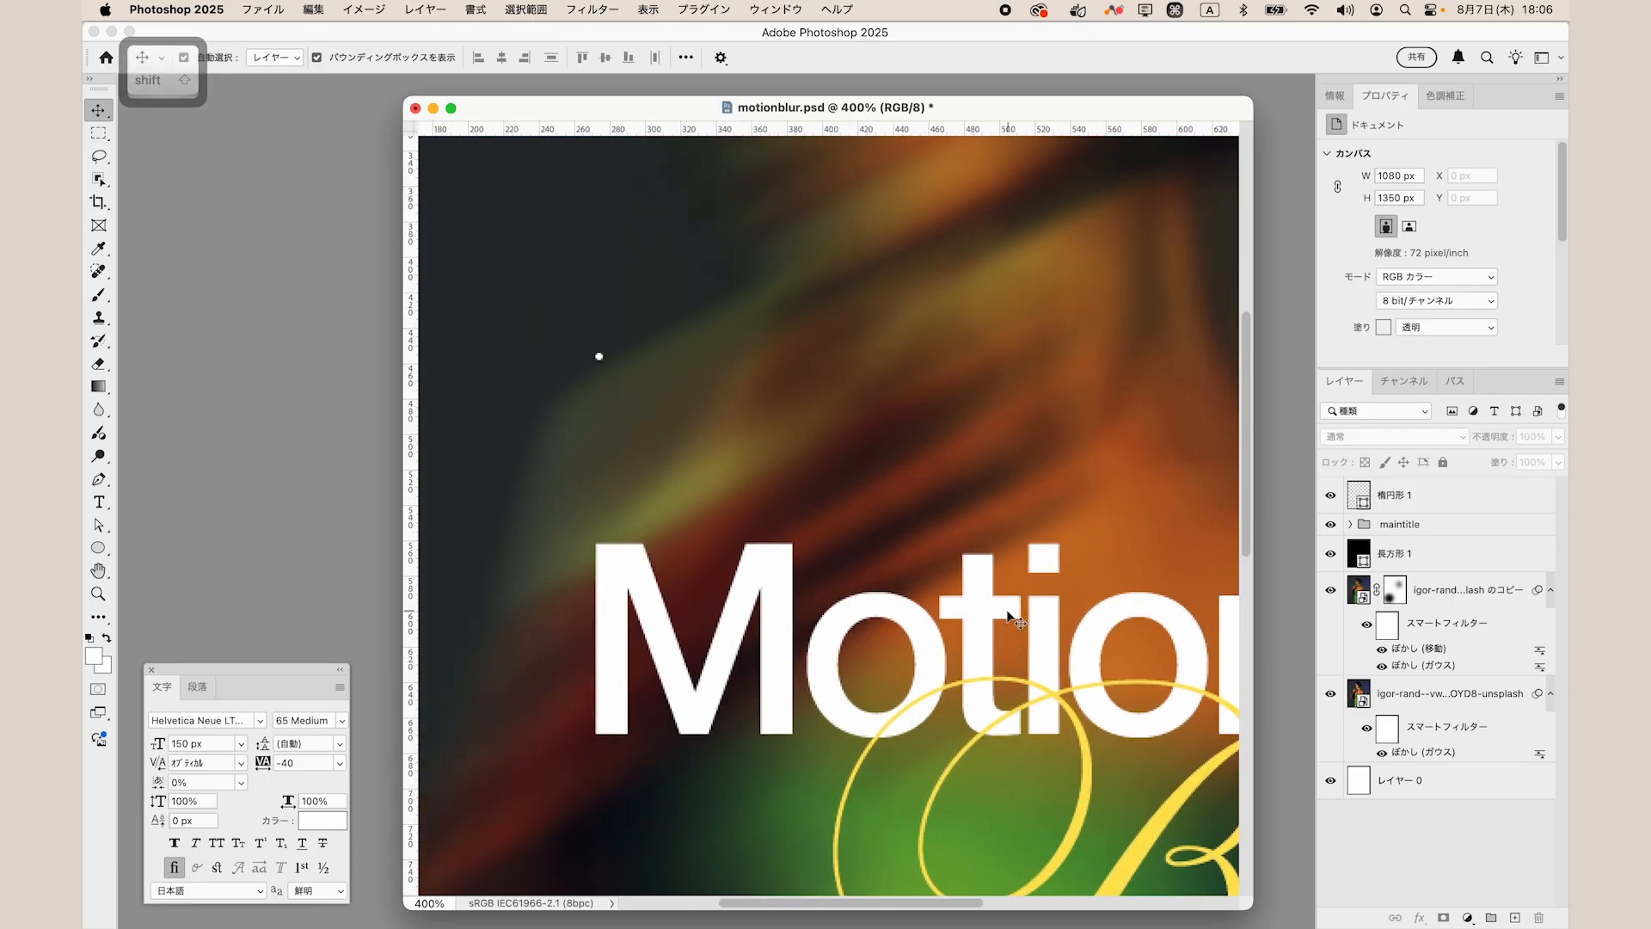
pyautogui.click(1485, 497)
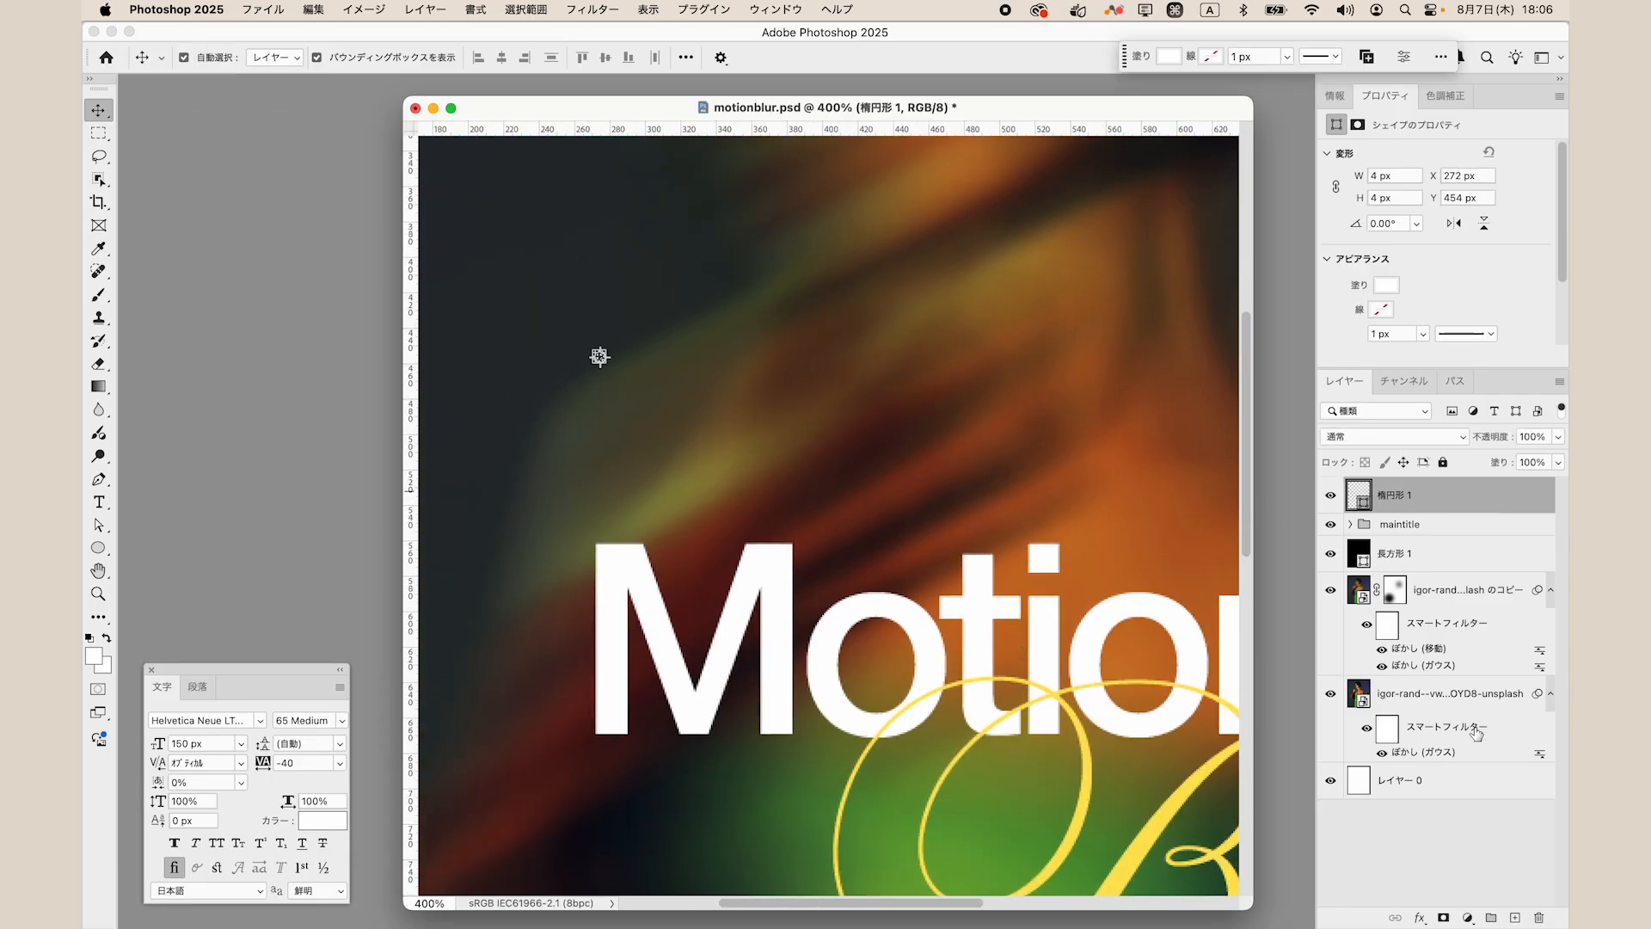
pyautogui.click(1443, 837)
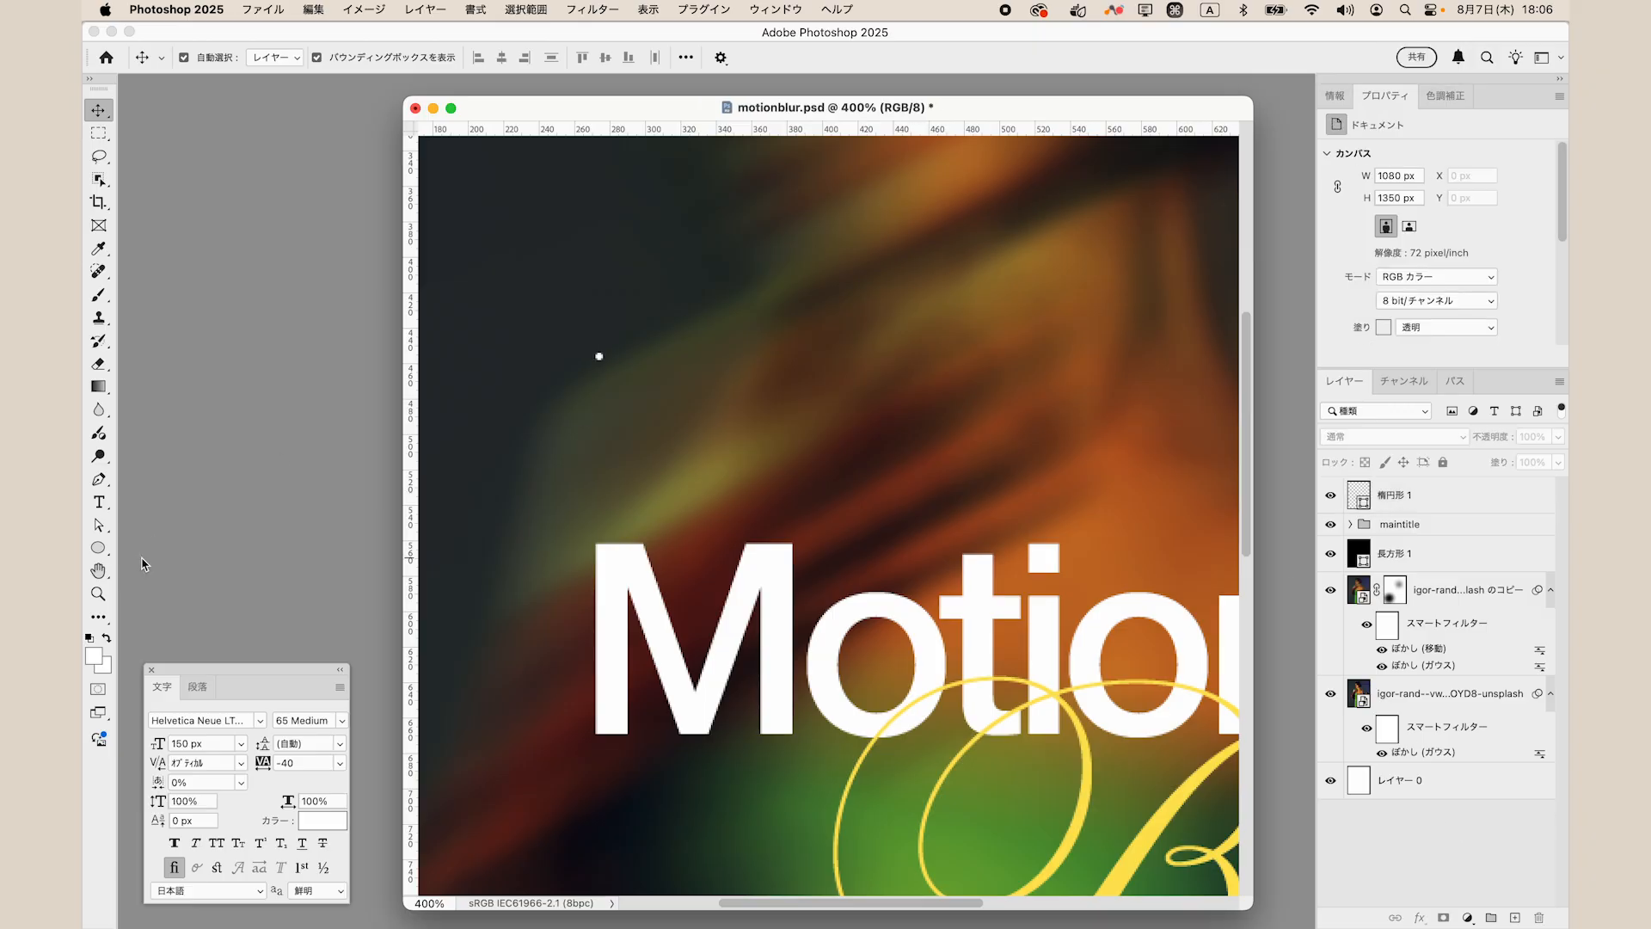
# Add the white text "2025" in Helvetica Neue LT Pro 65 Medium at 22 px just right of the small circle.
pyautogui.press('t')
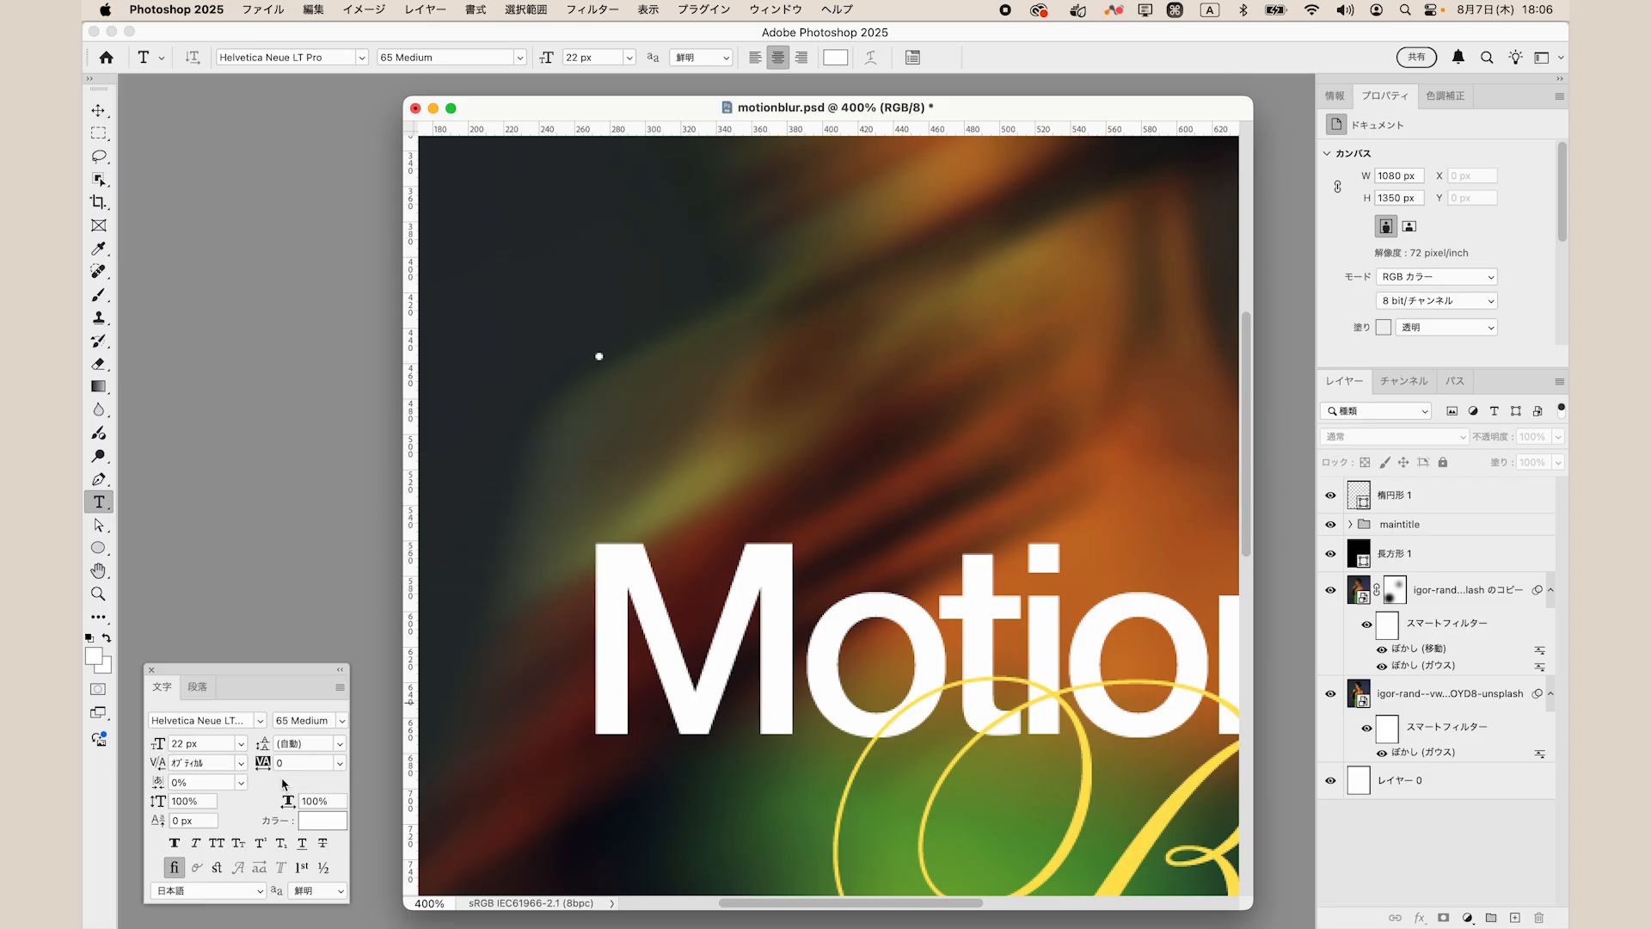
pyautogui.click(648, 359)
pyautogui.write('2025')
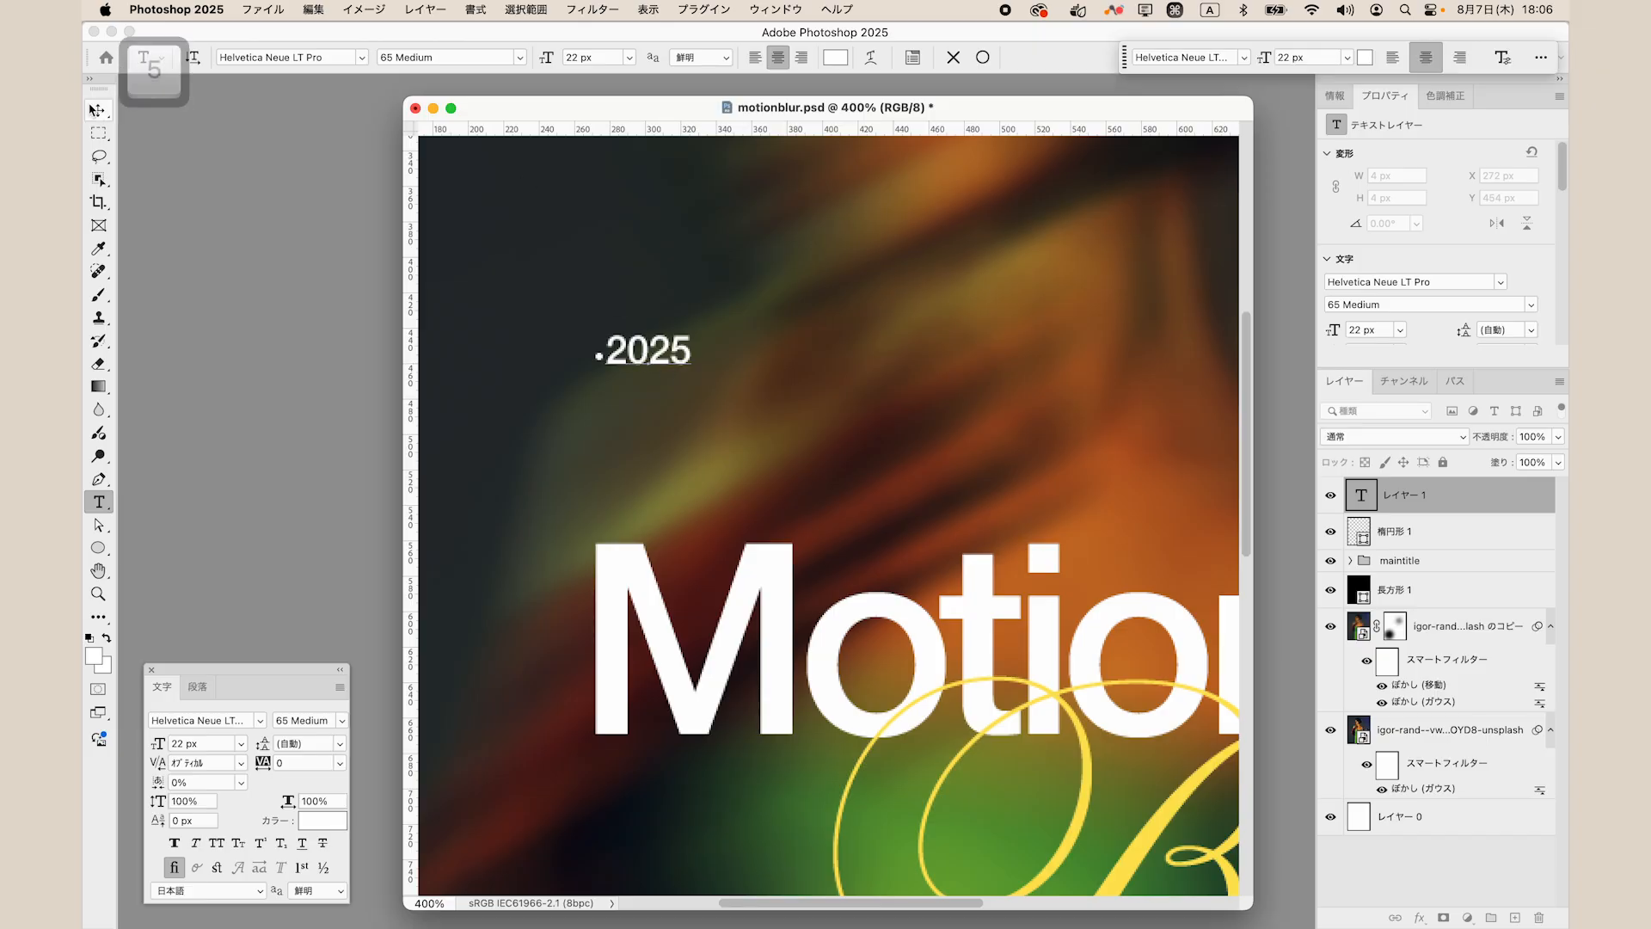
pyautogui.click(105, 112)
pyautogui.click(1429, 606)
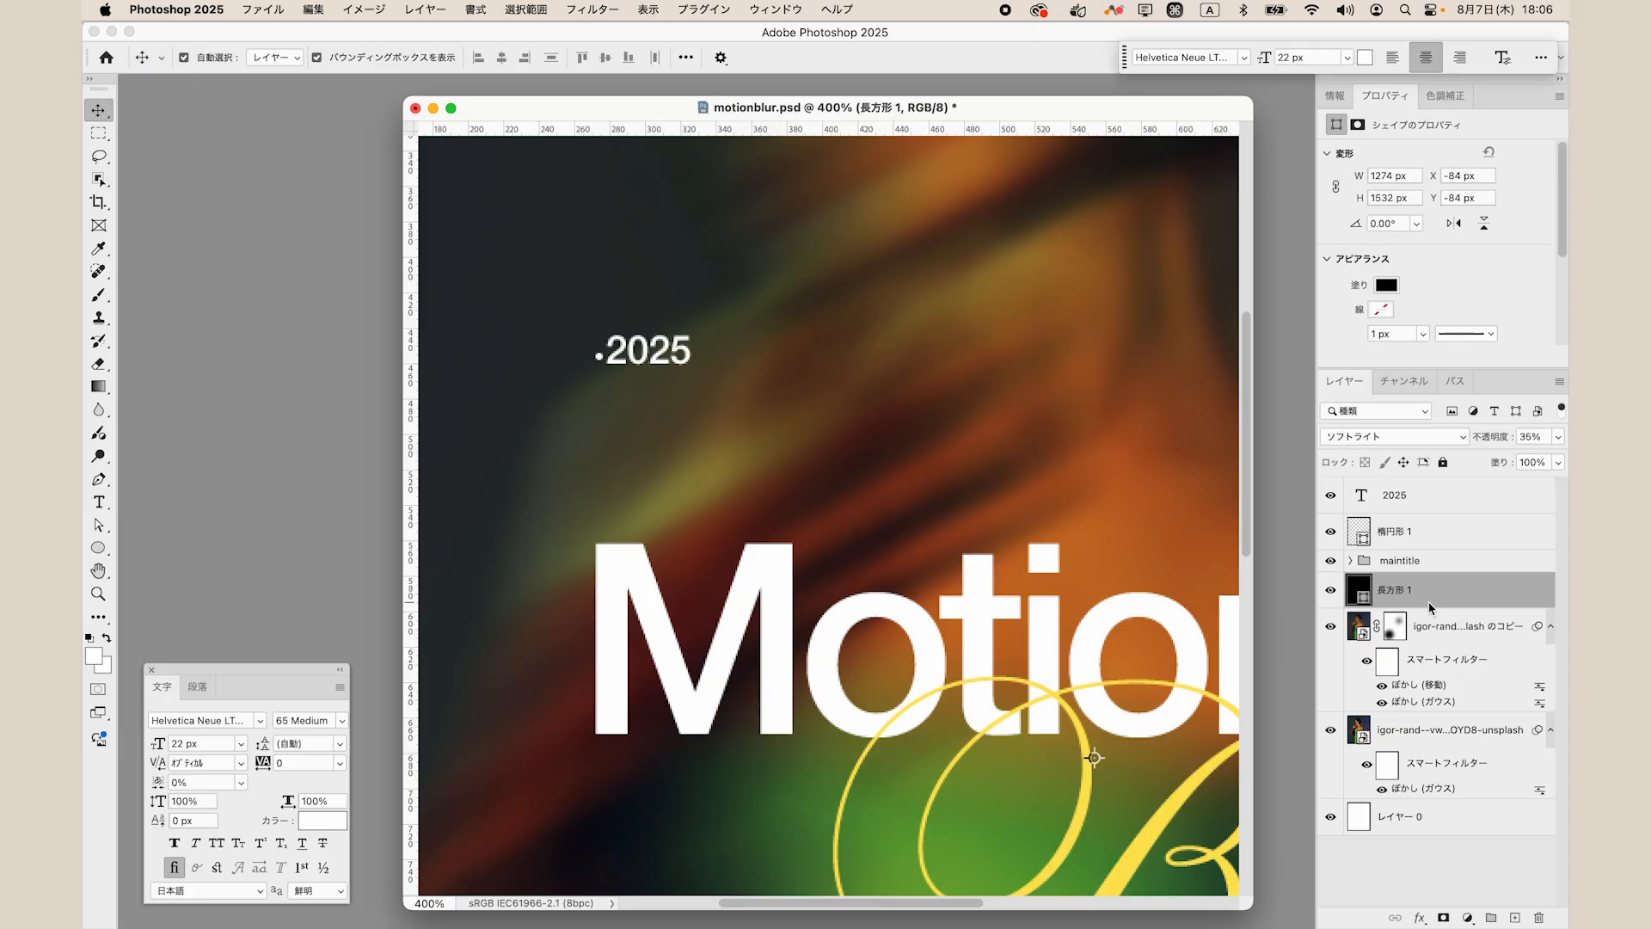
pyautogui.moveTo(667, 355); pyautogui.dragTo(680, 362)
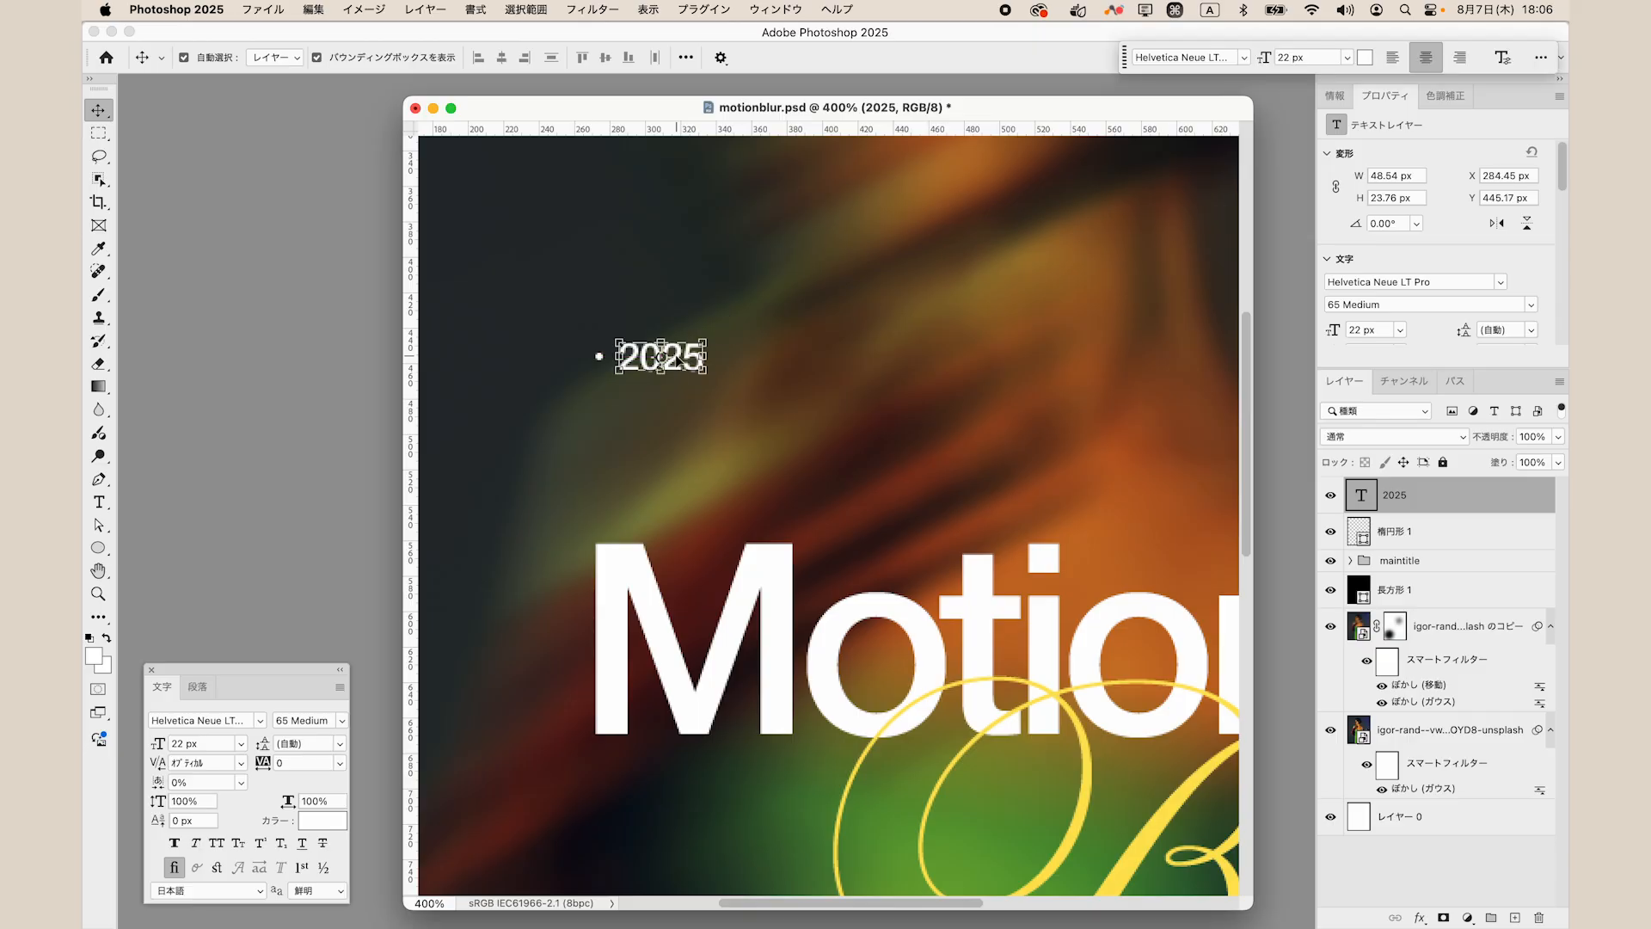
# Butt the "2025" text against the circle's right edge, then offset it 10 px to the right.
pyautogui.press('super+shift+semicolon')
pyautogui.press('super+shift+semicolon')
pyautogui.press('super+shift+semicolon')
pyautogui.press('super+shift+semicolon')
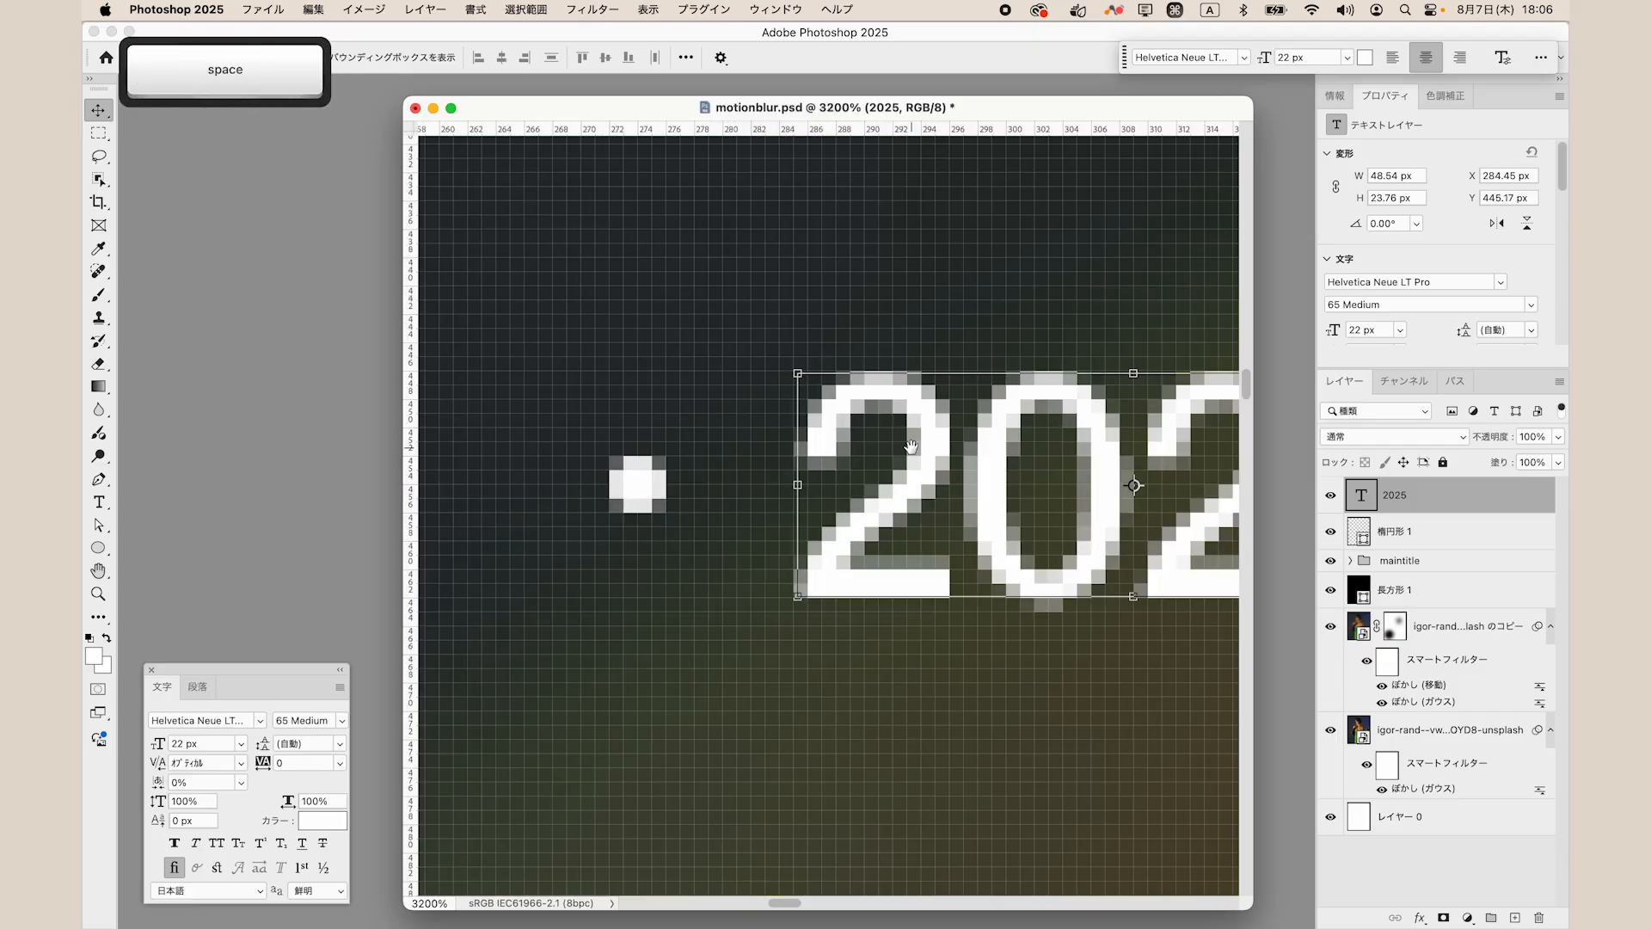
pyautogui.moveTo(919, 435); pyautogui.dragTo(889, 387)
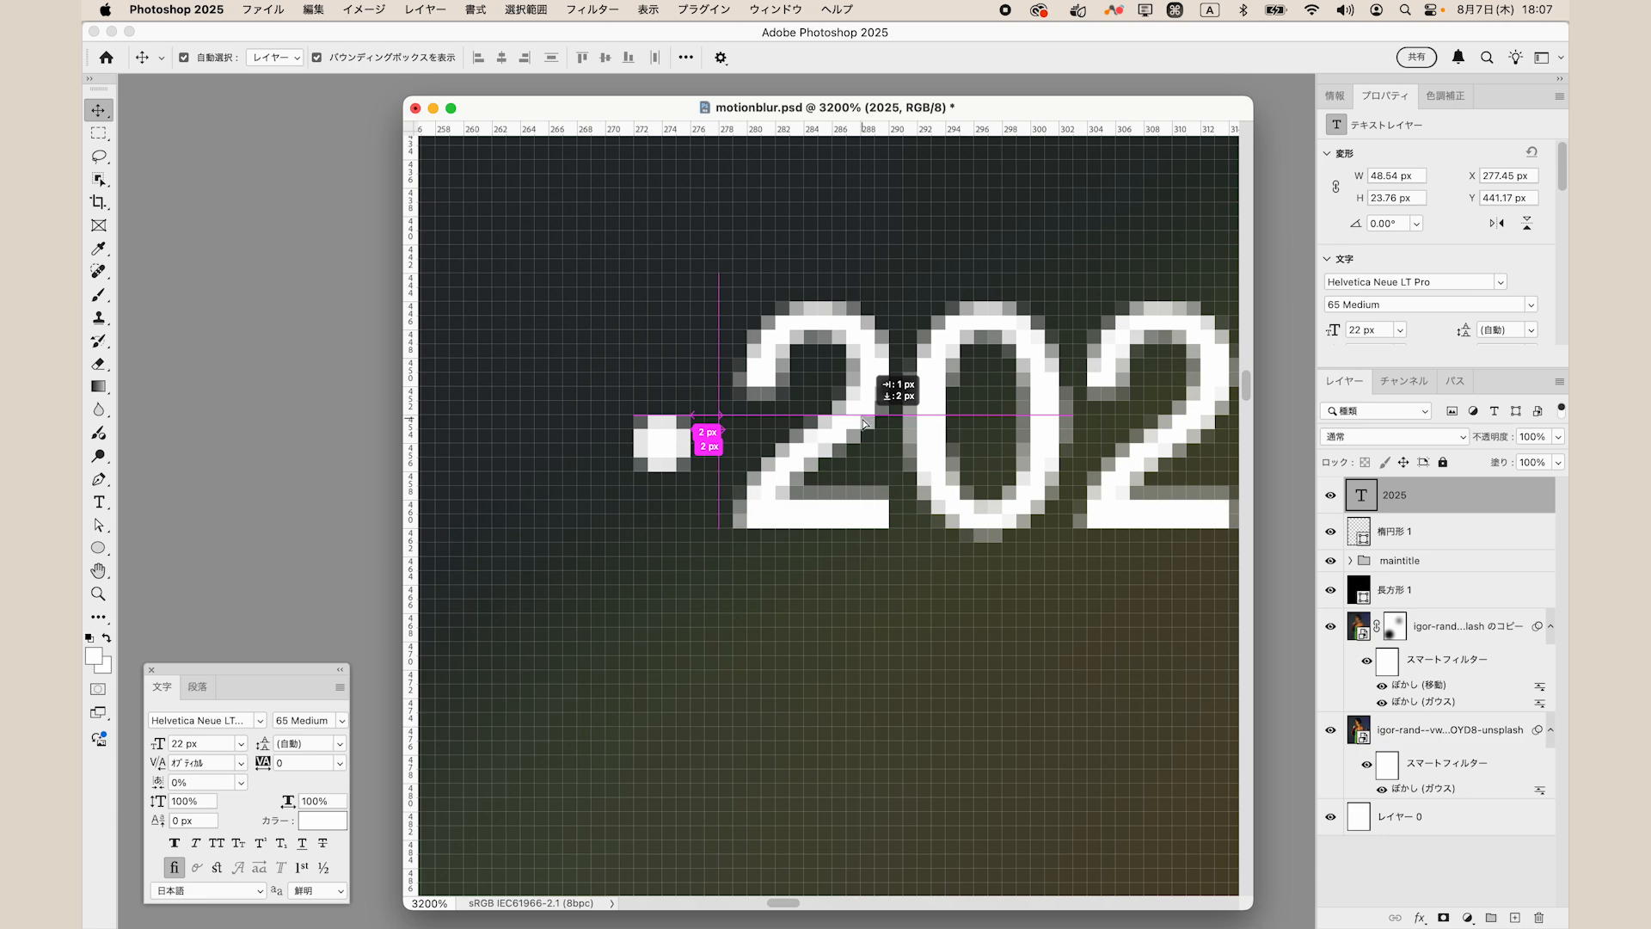
pyautogui.moveTo(861, 418); pyautogui.dragTo(820, 421)
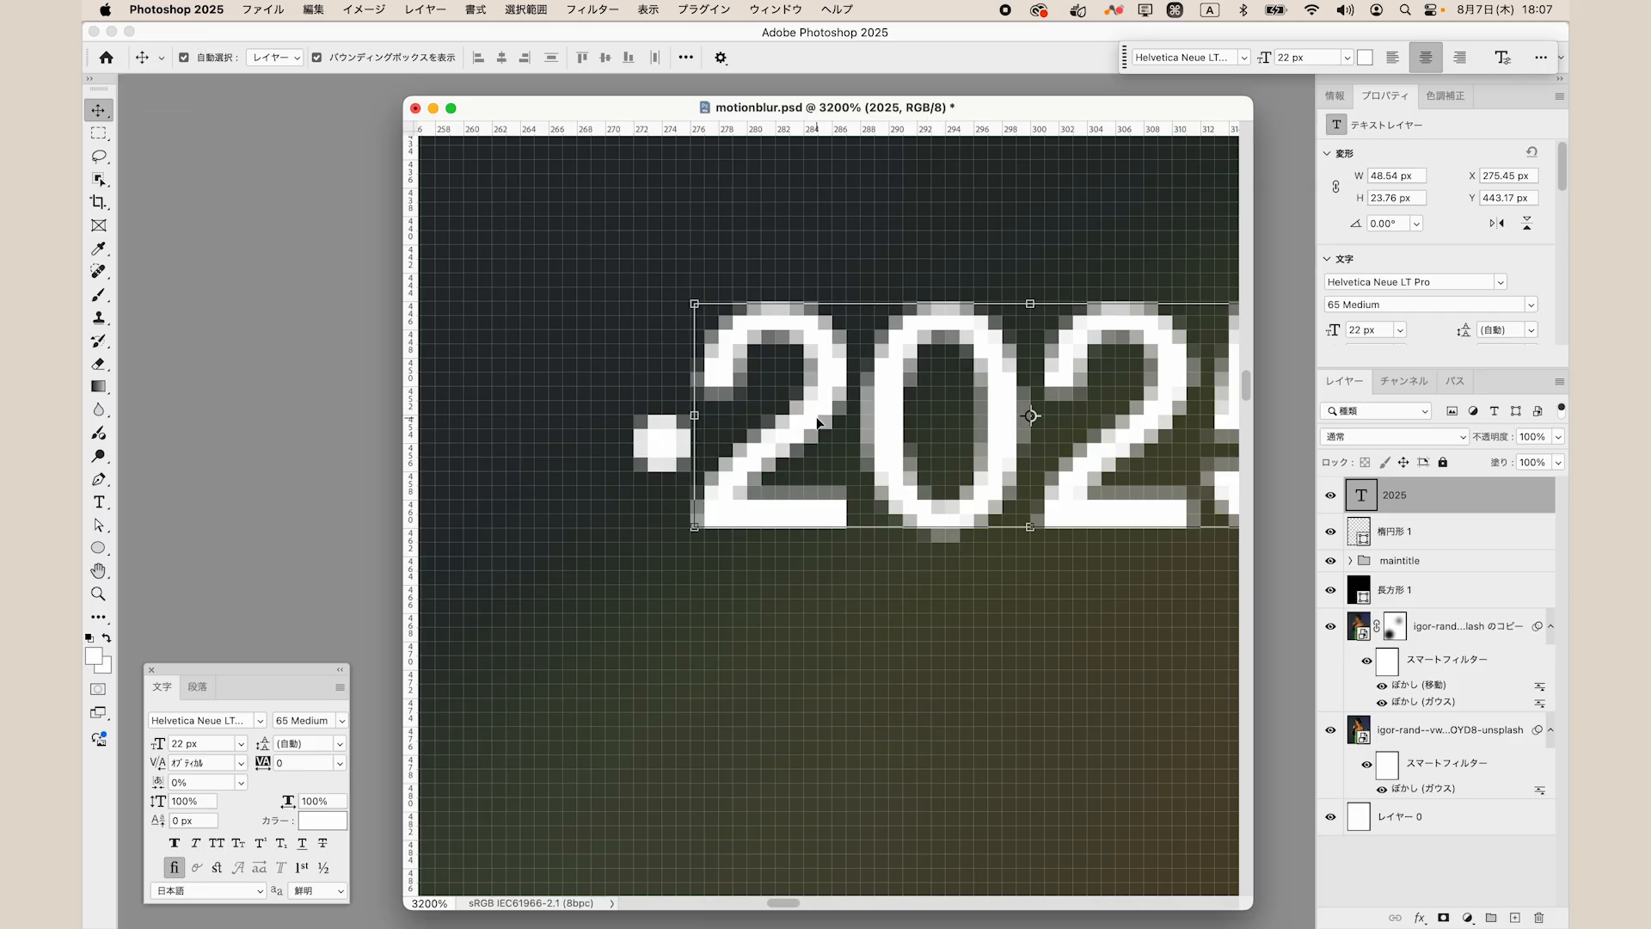
pyautogui.hotkey('shift', 'Right')
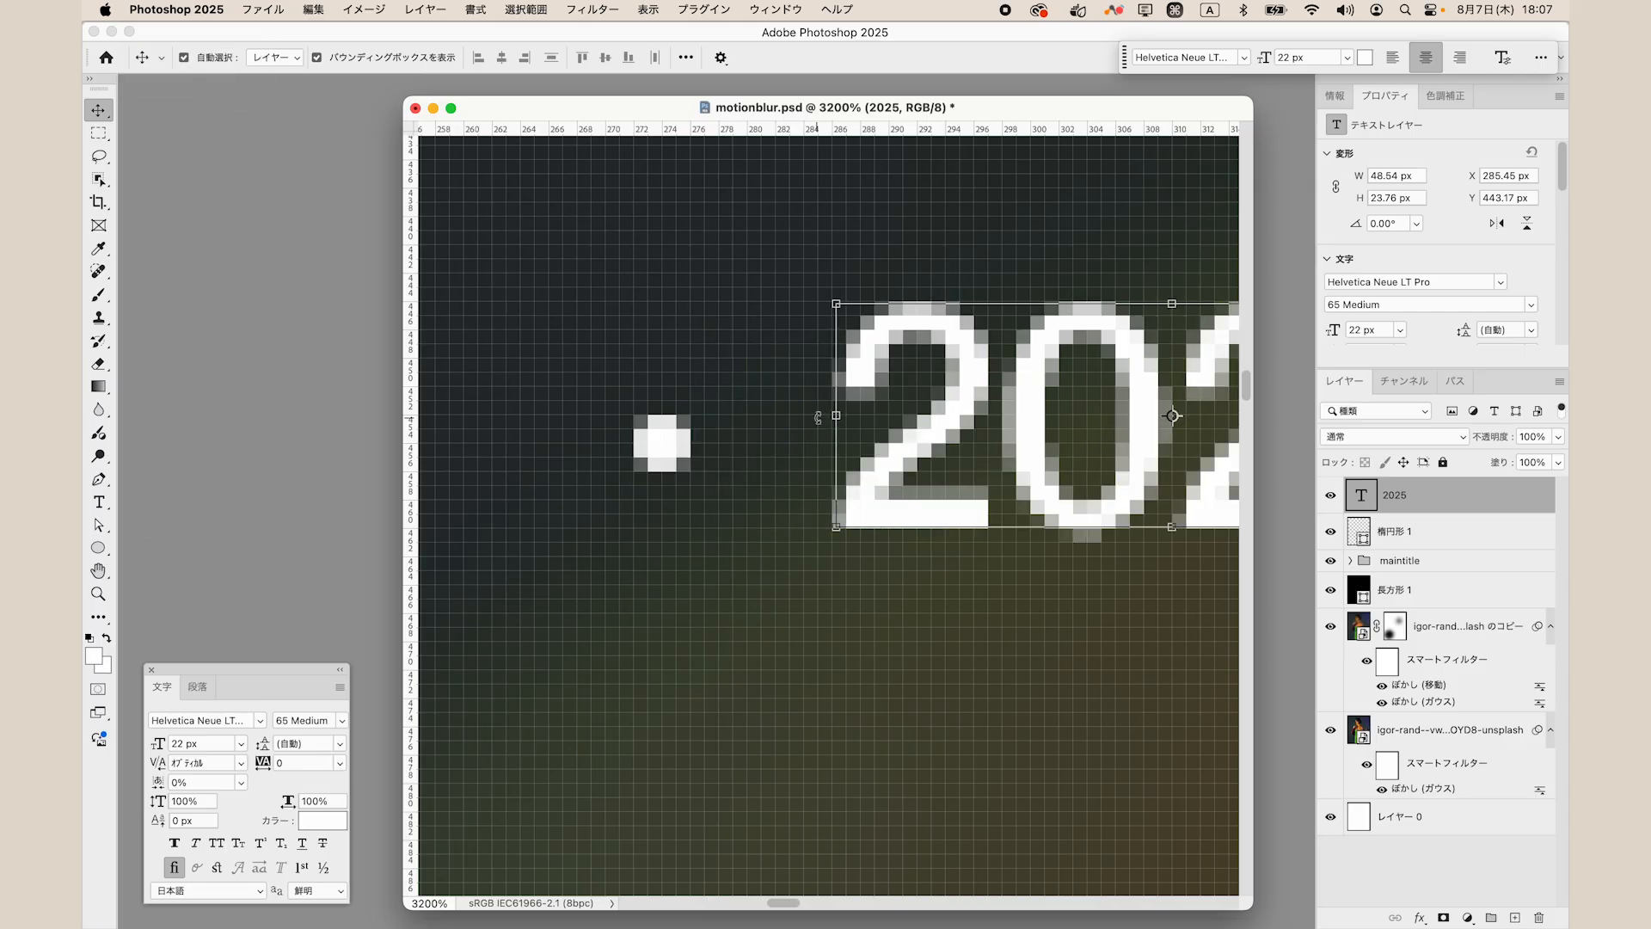
# Duplicate the small circle, place the copy above the "2025" text layer and align it to the text's right edge.
pyautogui.hscroll(5, 817, 418)
pyautogui.press('super+minus')
pyautogui.click(1456, 543)
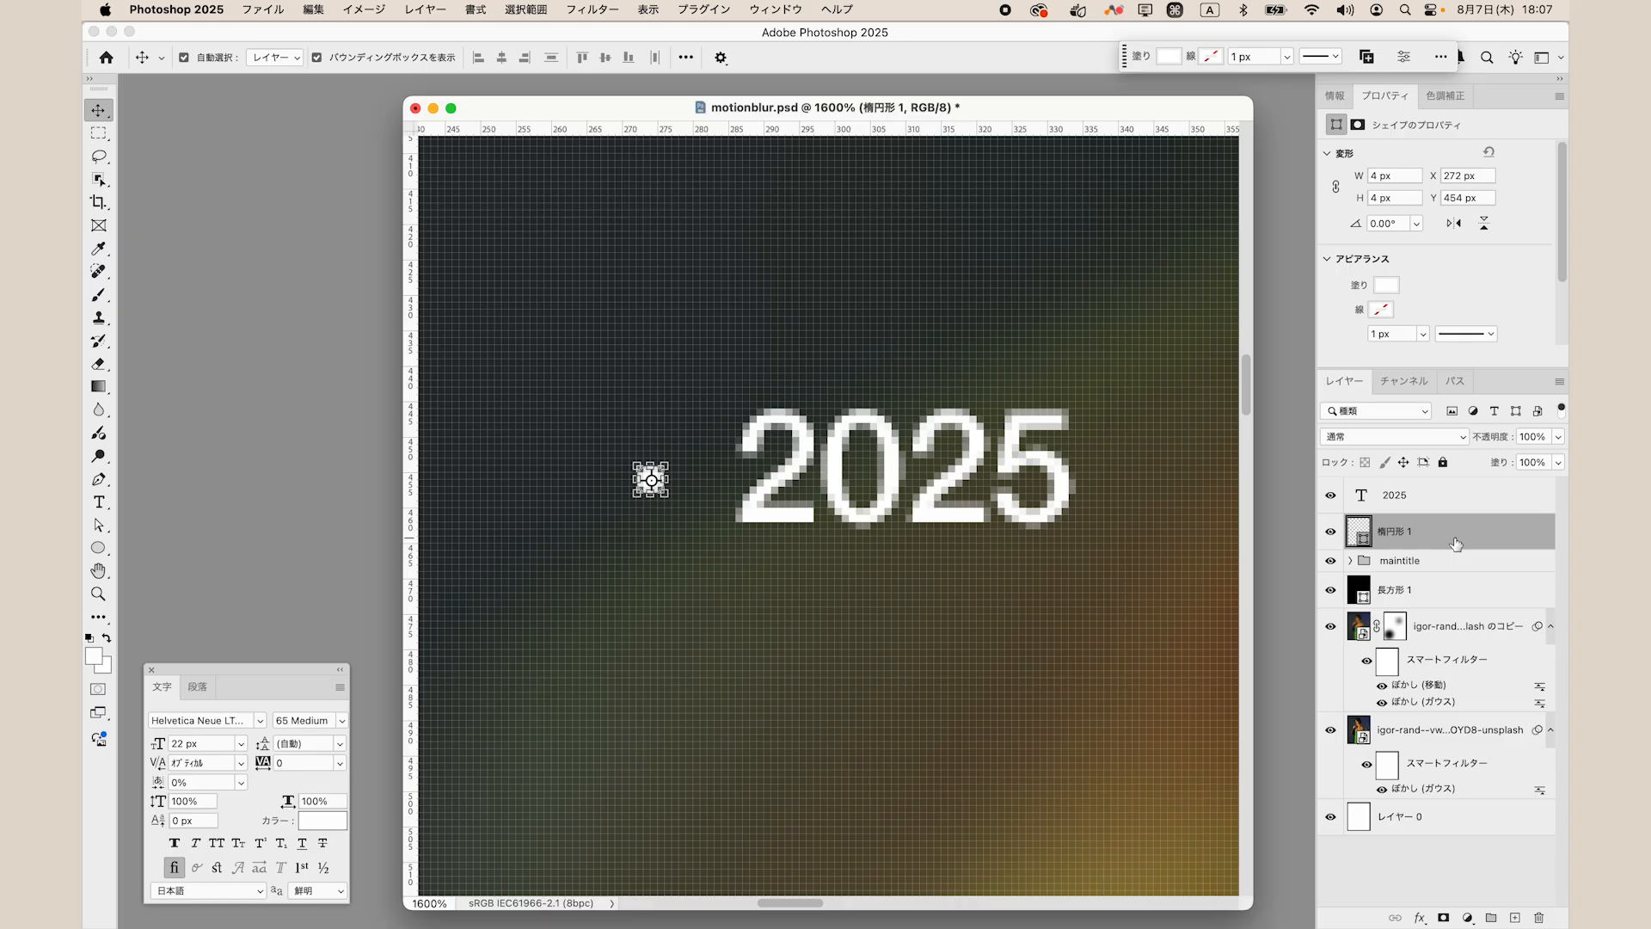
pyautogui.press('super+j')
pyautogui.moveTo(1462, 538); pyautogui.dragTo(1460, 490)
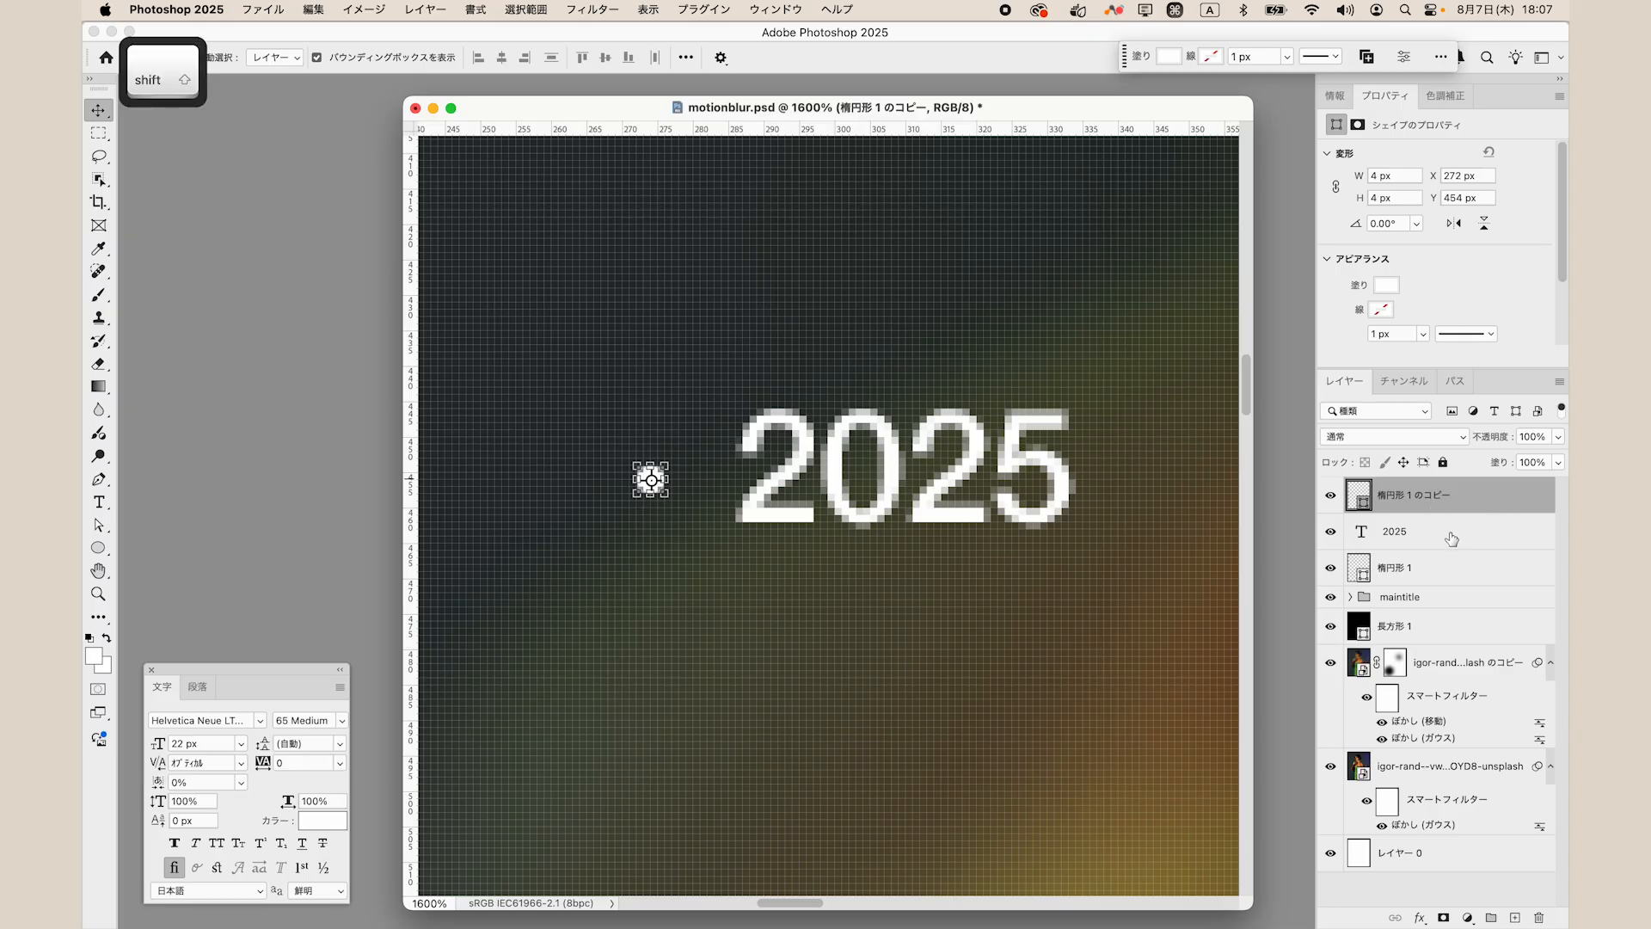
pyautogui.keyDown('shift'); pyautogui.click(1452, 539); pyautogui.keyUp('shift')
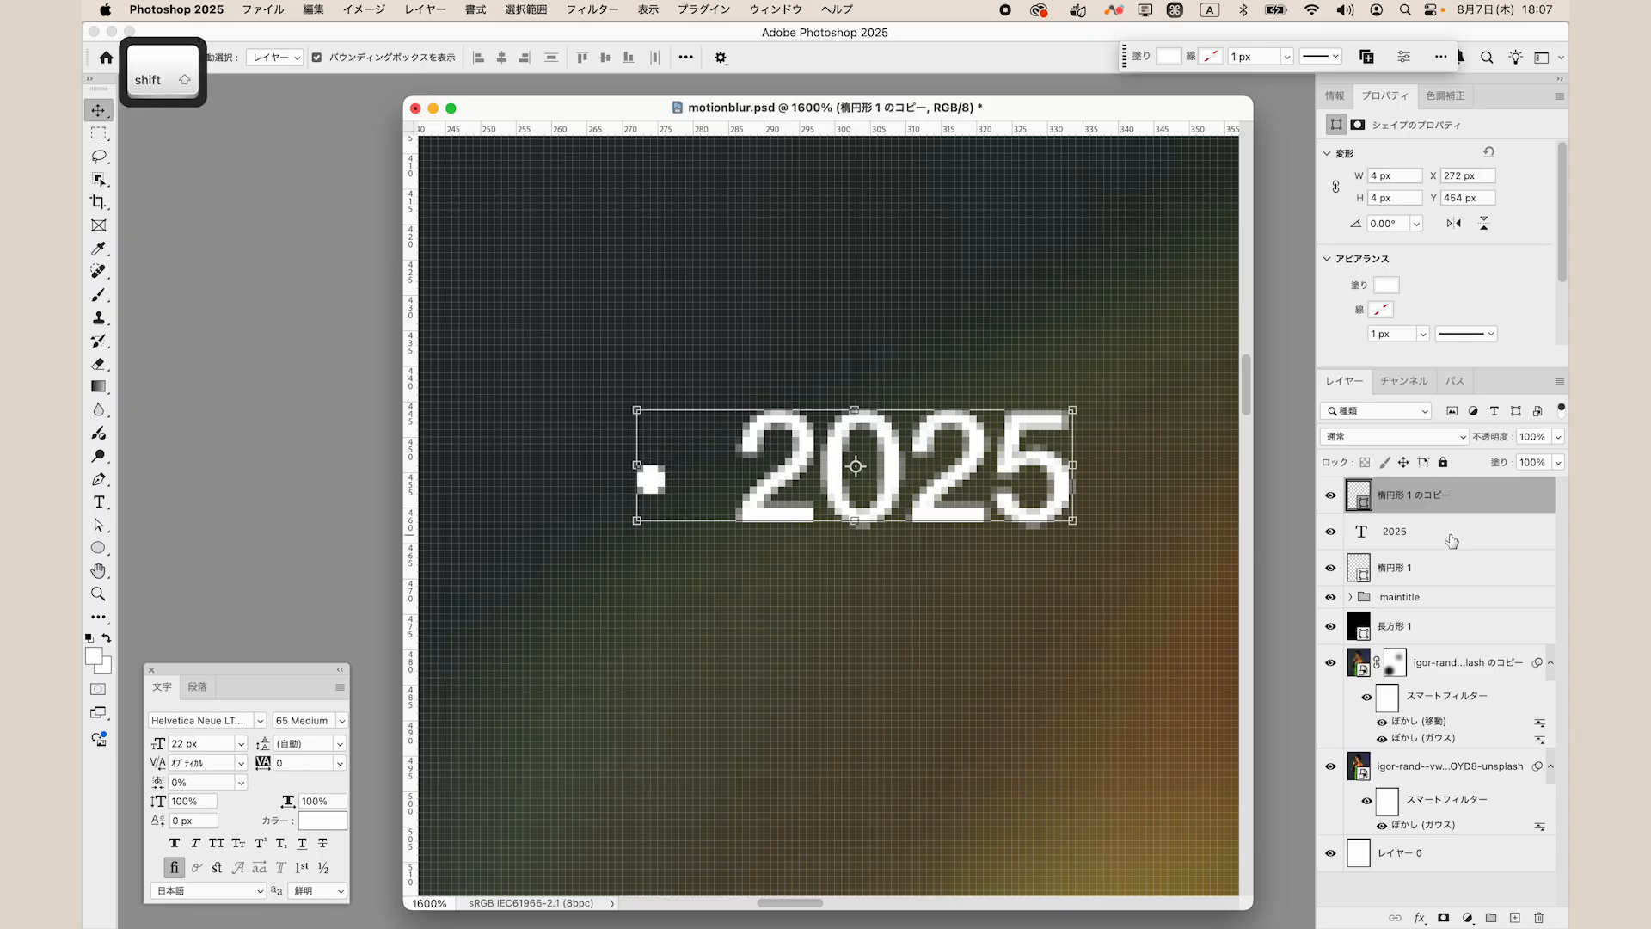
pyautogui.click(524, 58)
# Nudge the duplicate circle 4 px right until it sits just outside the "2025" text, then move it 10 px further right.
pyautogui.click(1425, 497)
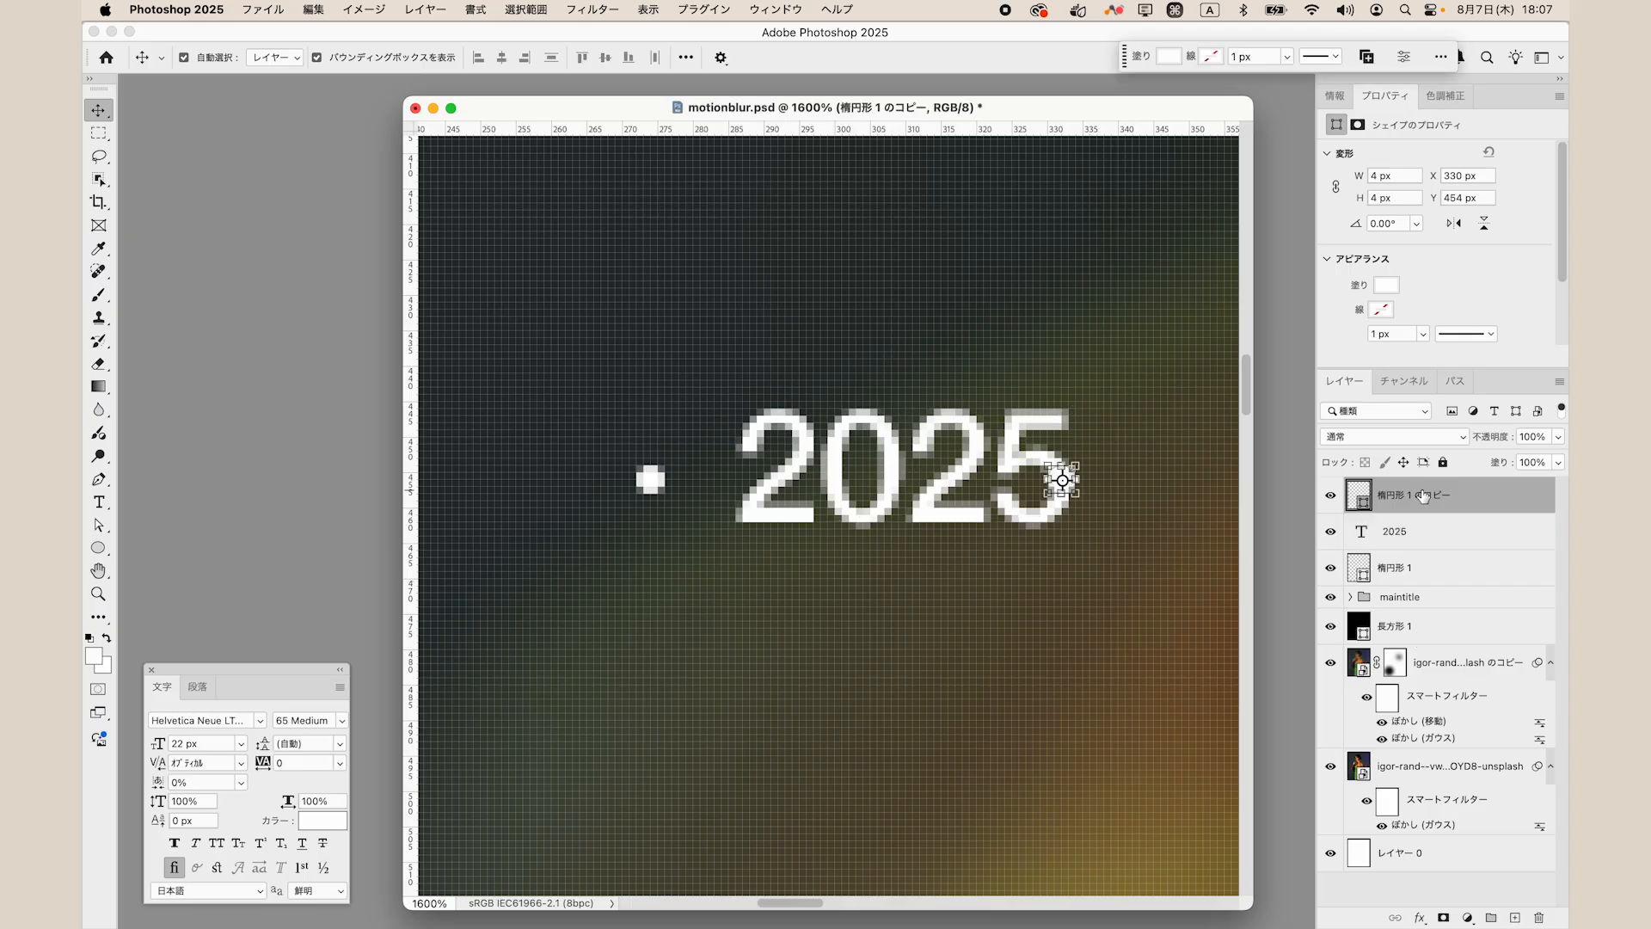
pyautogui.press('Right')
pyautogui.press('Right')
pyautogui.press('Right')
pyautogui.press('Right')
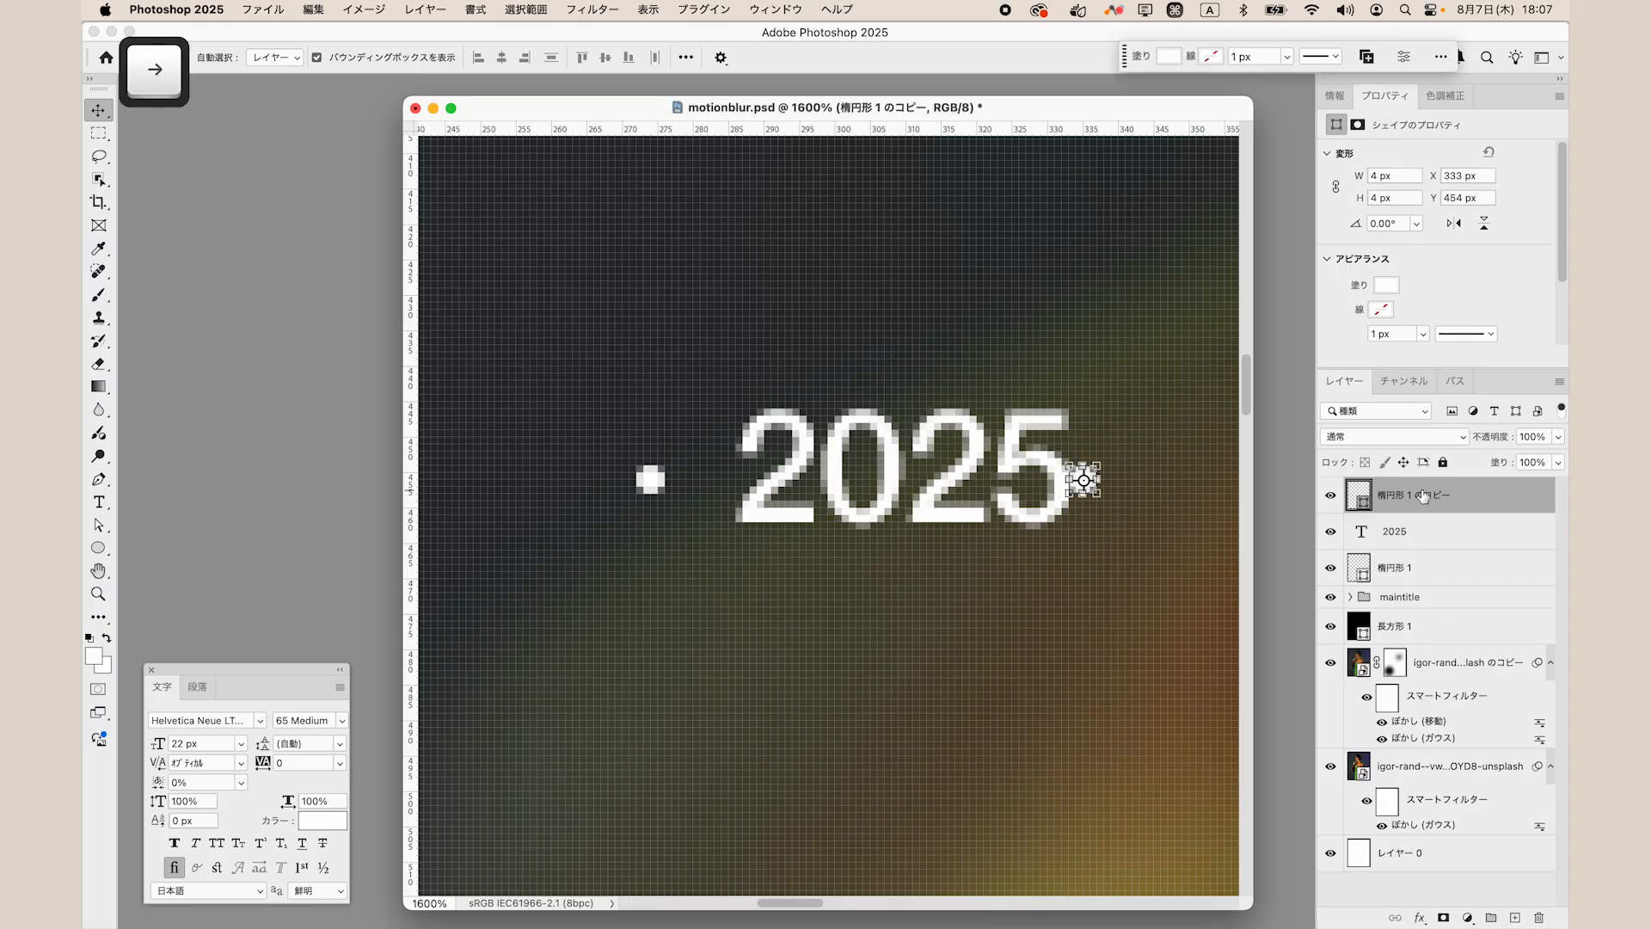
pyautogui.click(1453, 567)
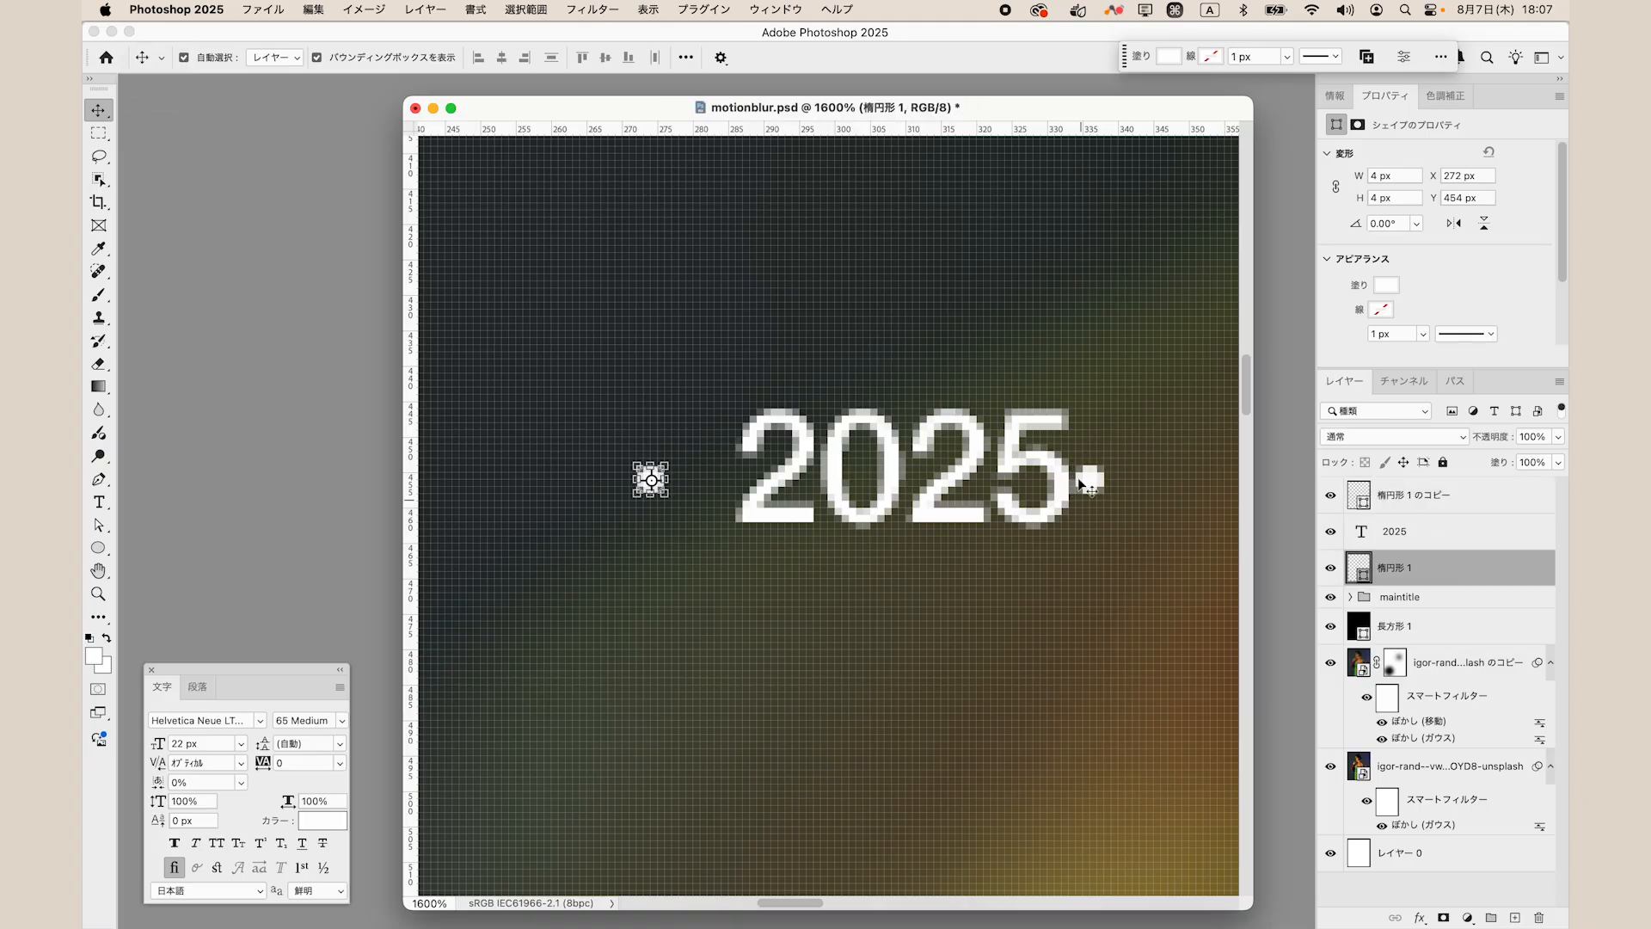
pyautogui.click(1506, 510)
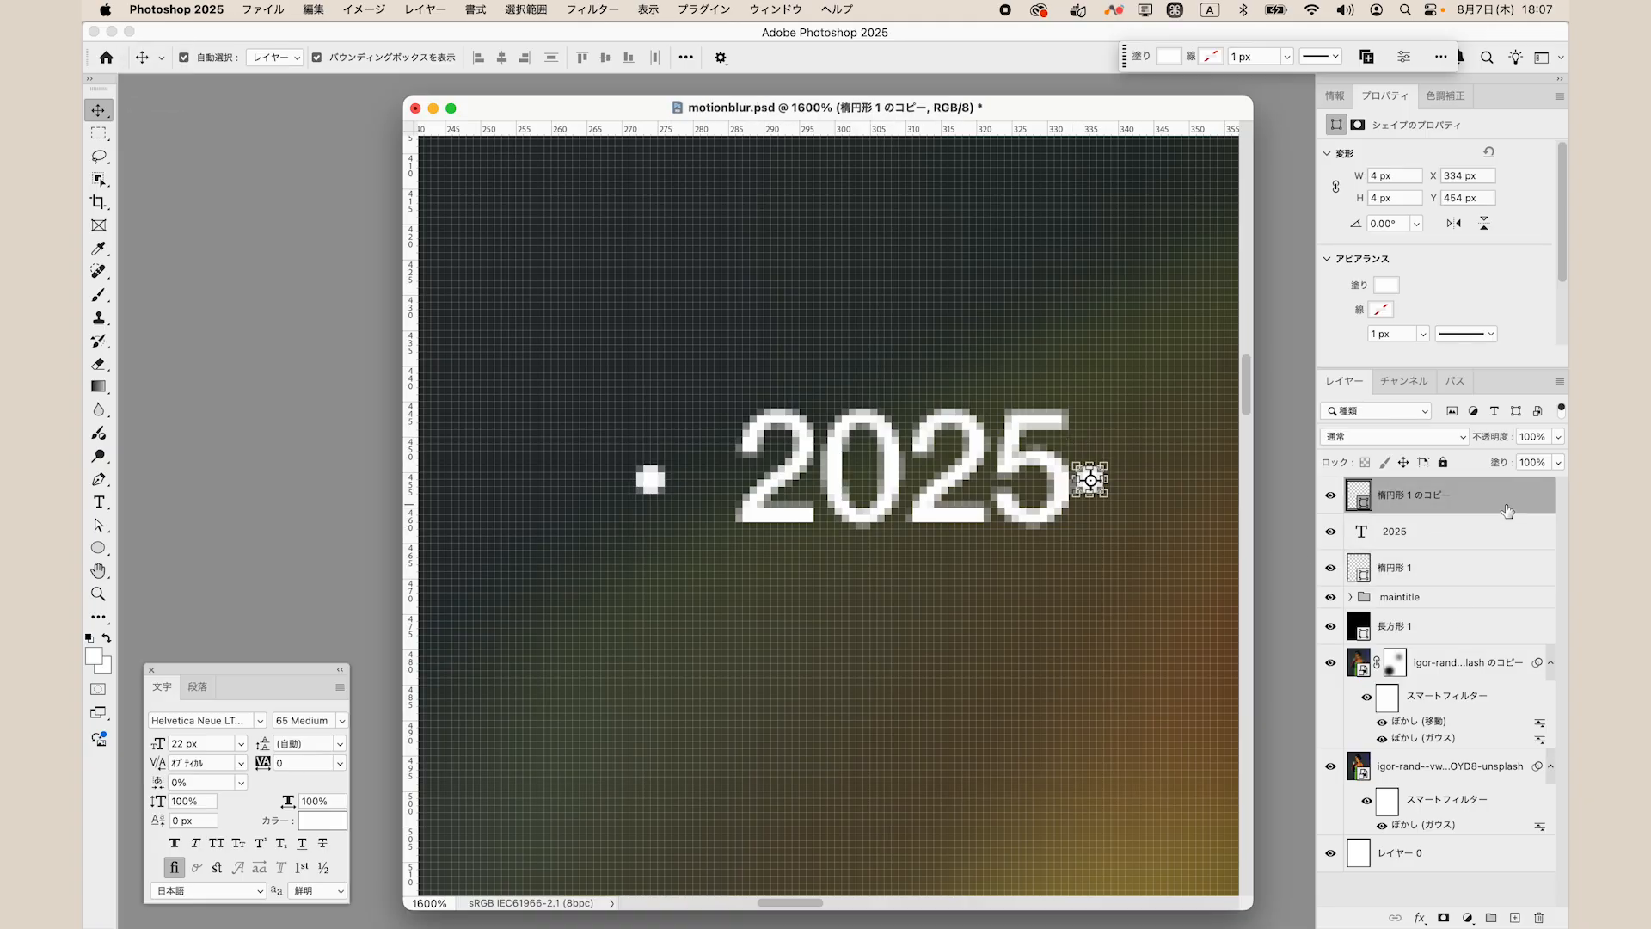
pyautogui.press('shift')
pyautogui.hotkey('shift', 'Right')
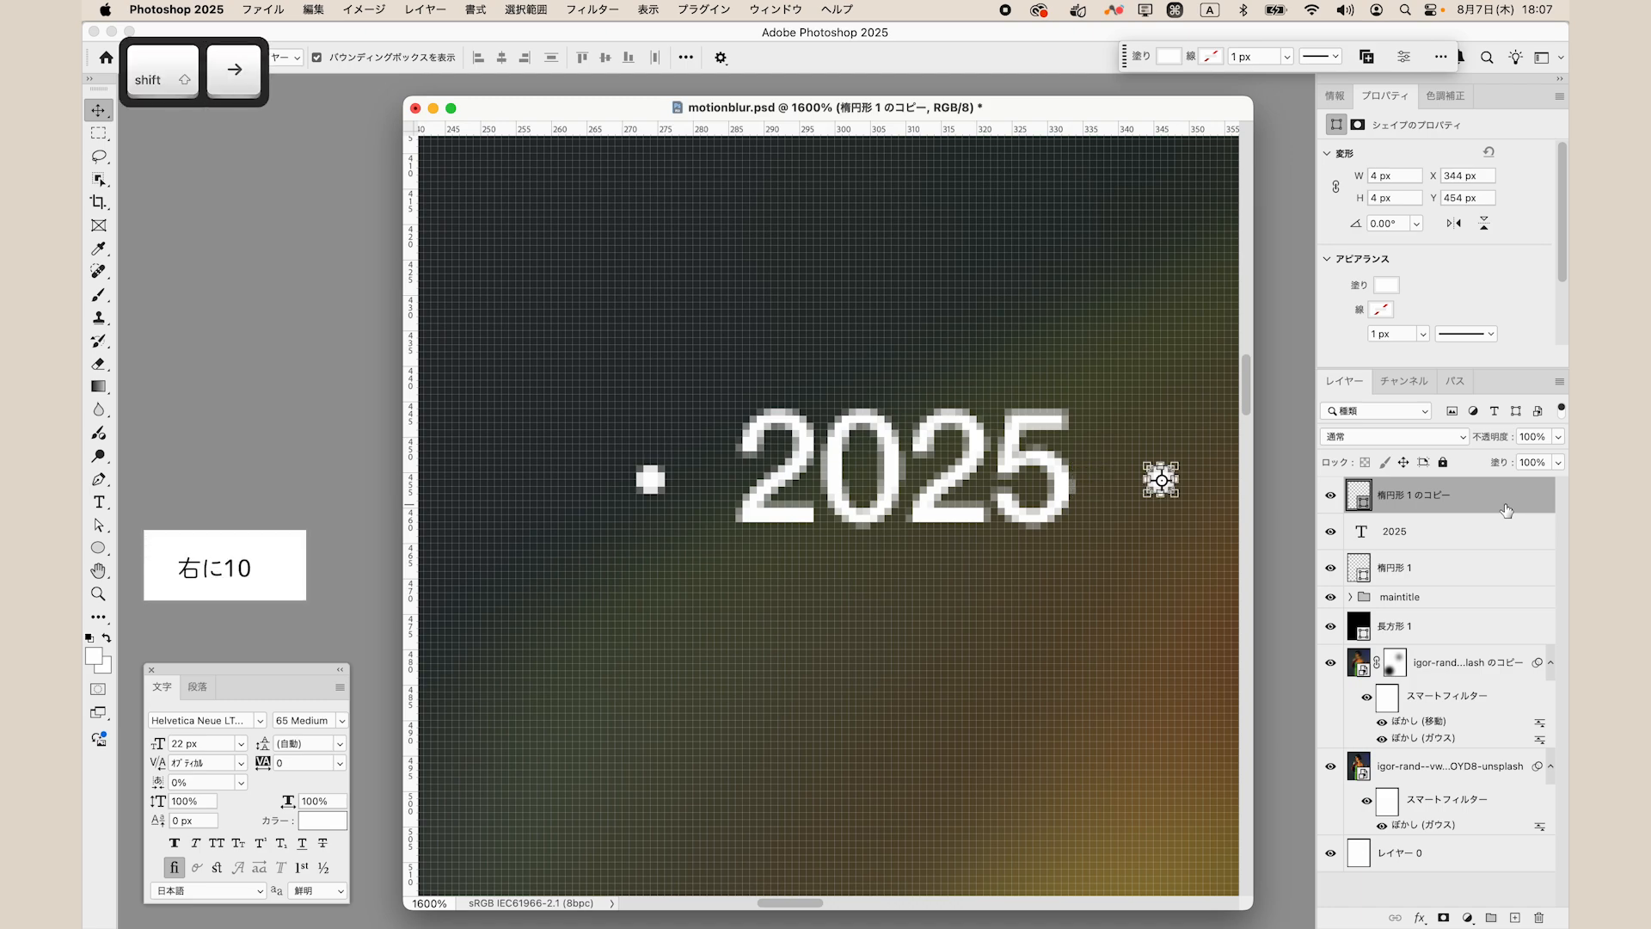
# Align both circles and the "2025" text to each other on their vertical centres.
pyautogui.click(1456, 571)
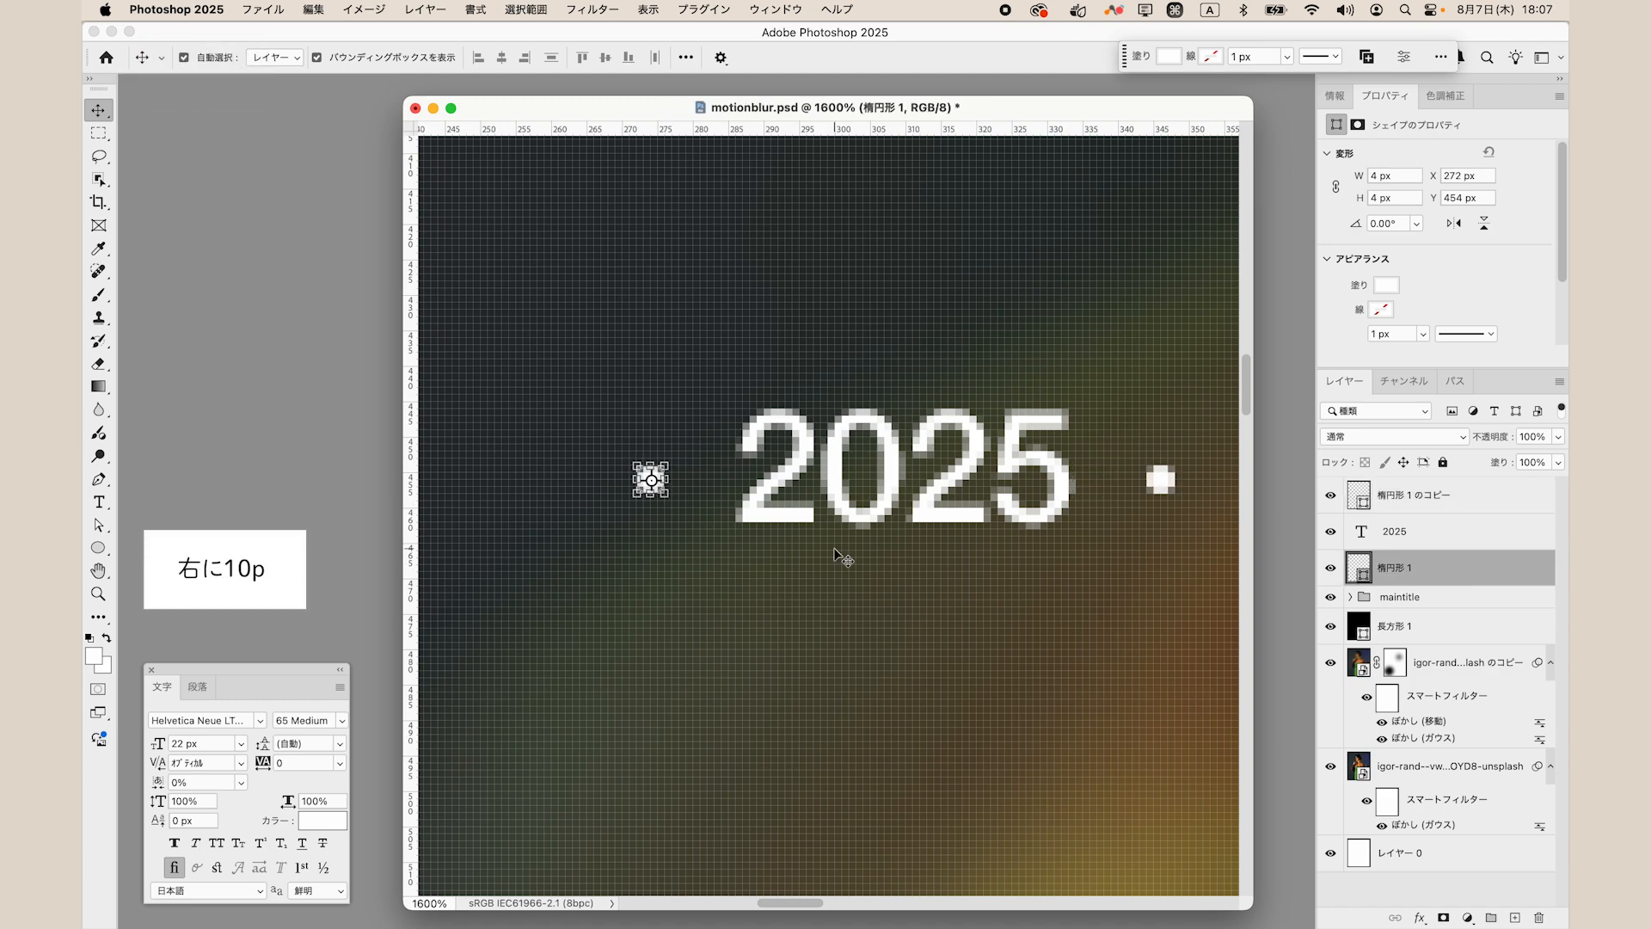
pyautogui.hscroll(2, 848, 560)
pyautogui.press('super+minus')
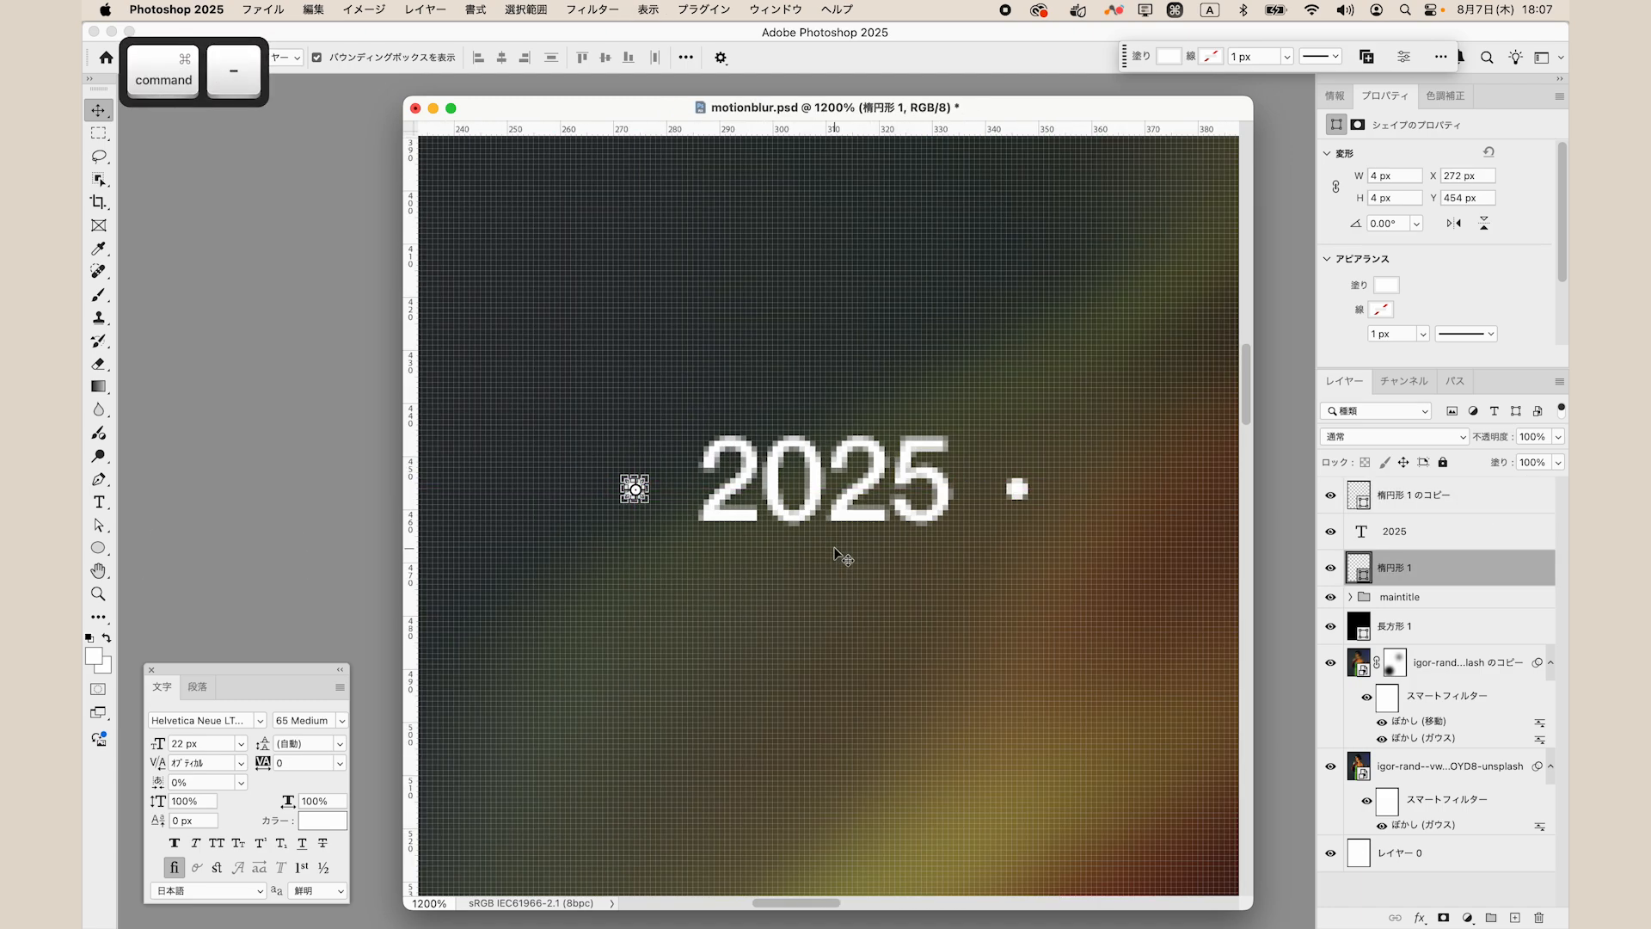
pyautogui.keyDown('shift'); pyautogui.click(1421, 498); pyautogui.keyUp('shift')
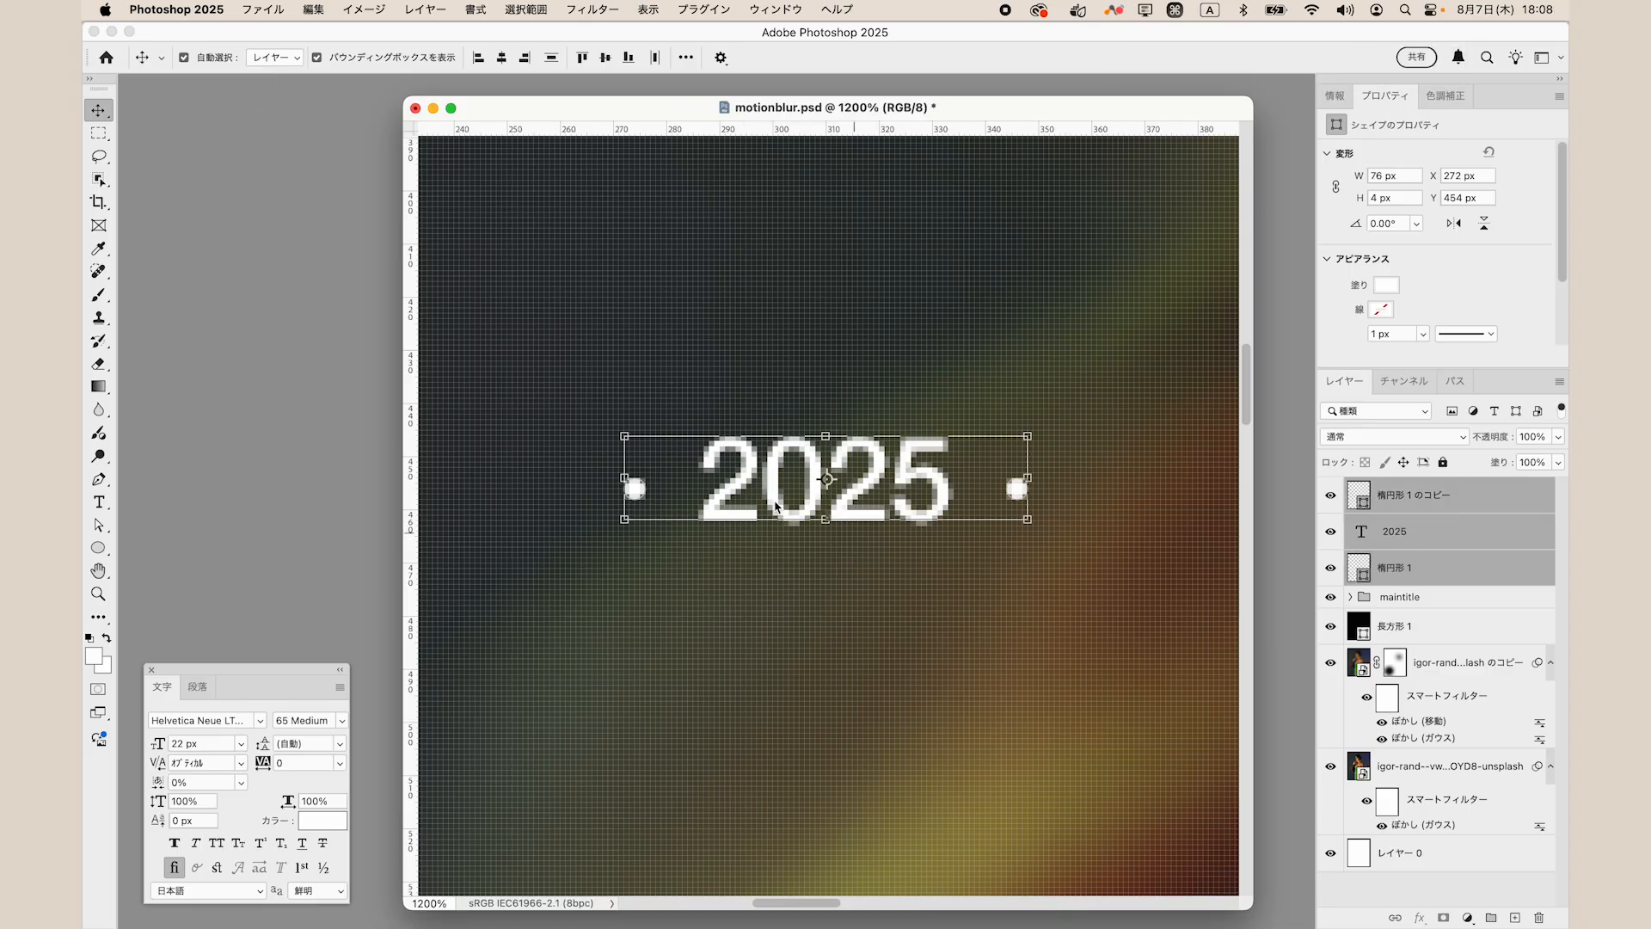
pyautogui.click(606, 57)
# Group the two circles with the text, name the group "2025" and save the document.
pyautogui.press('super+g')
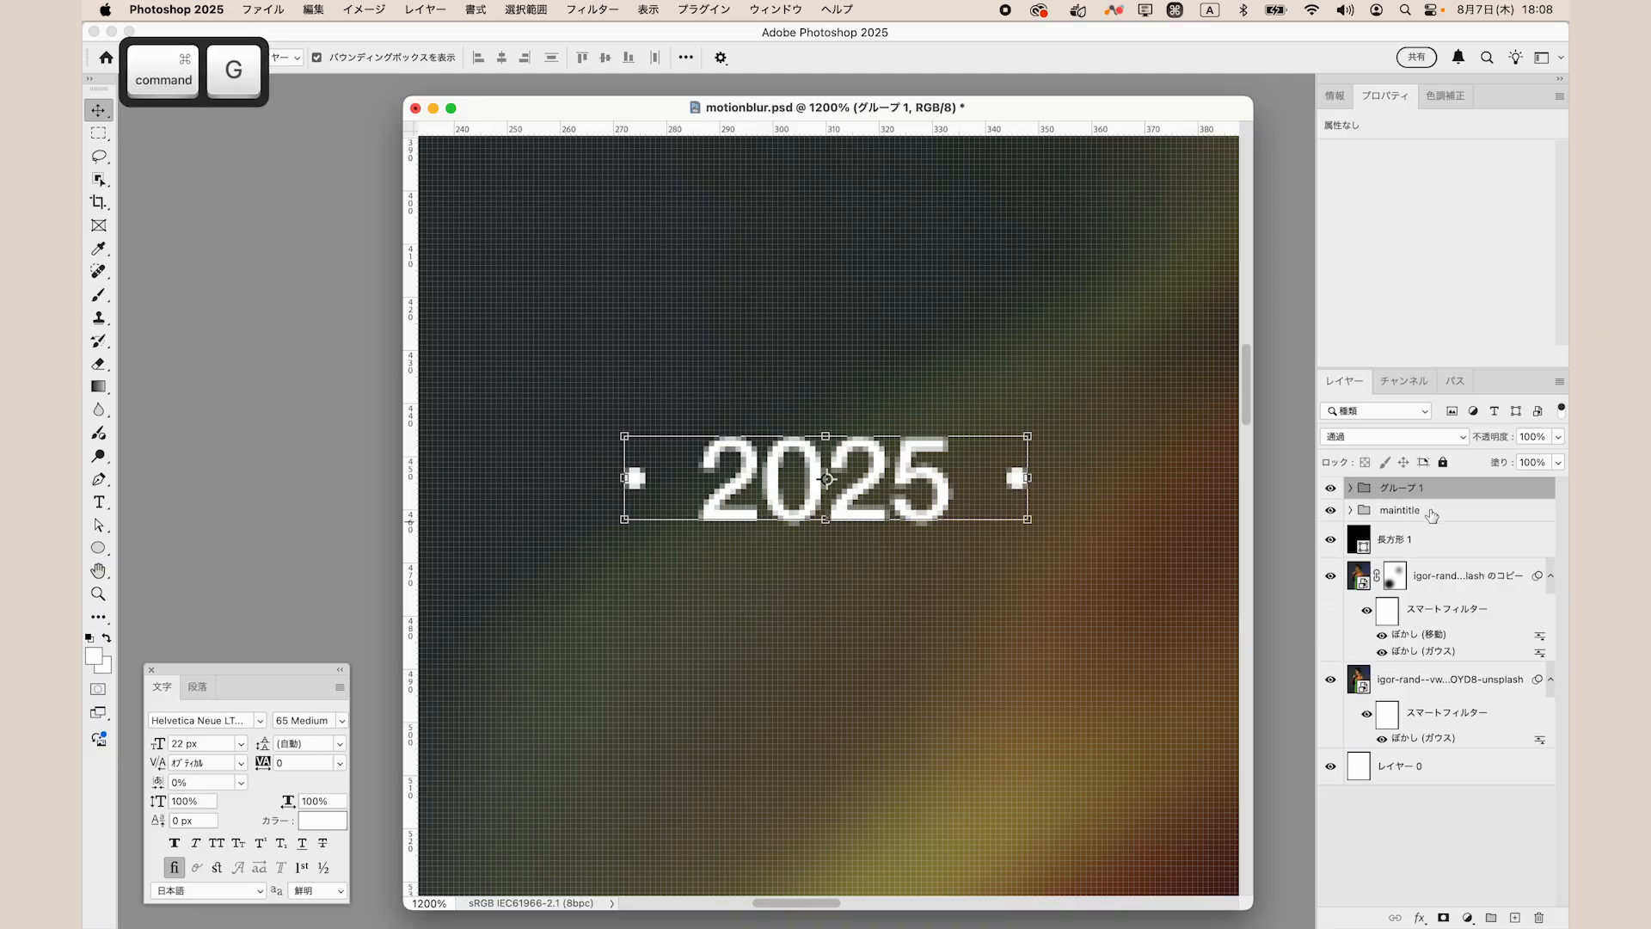
pyautogui.doubleClick(1410, 488)
pyautogui.write('2025')
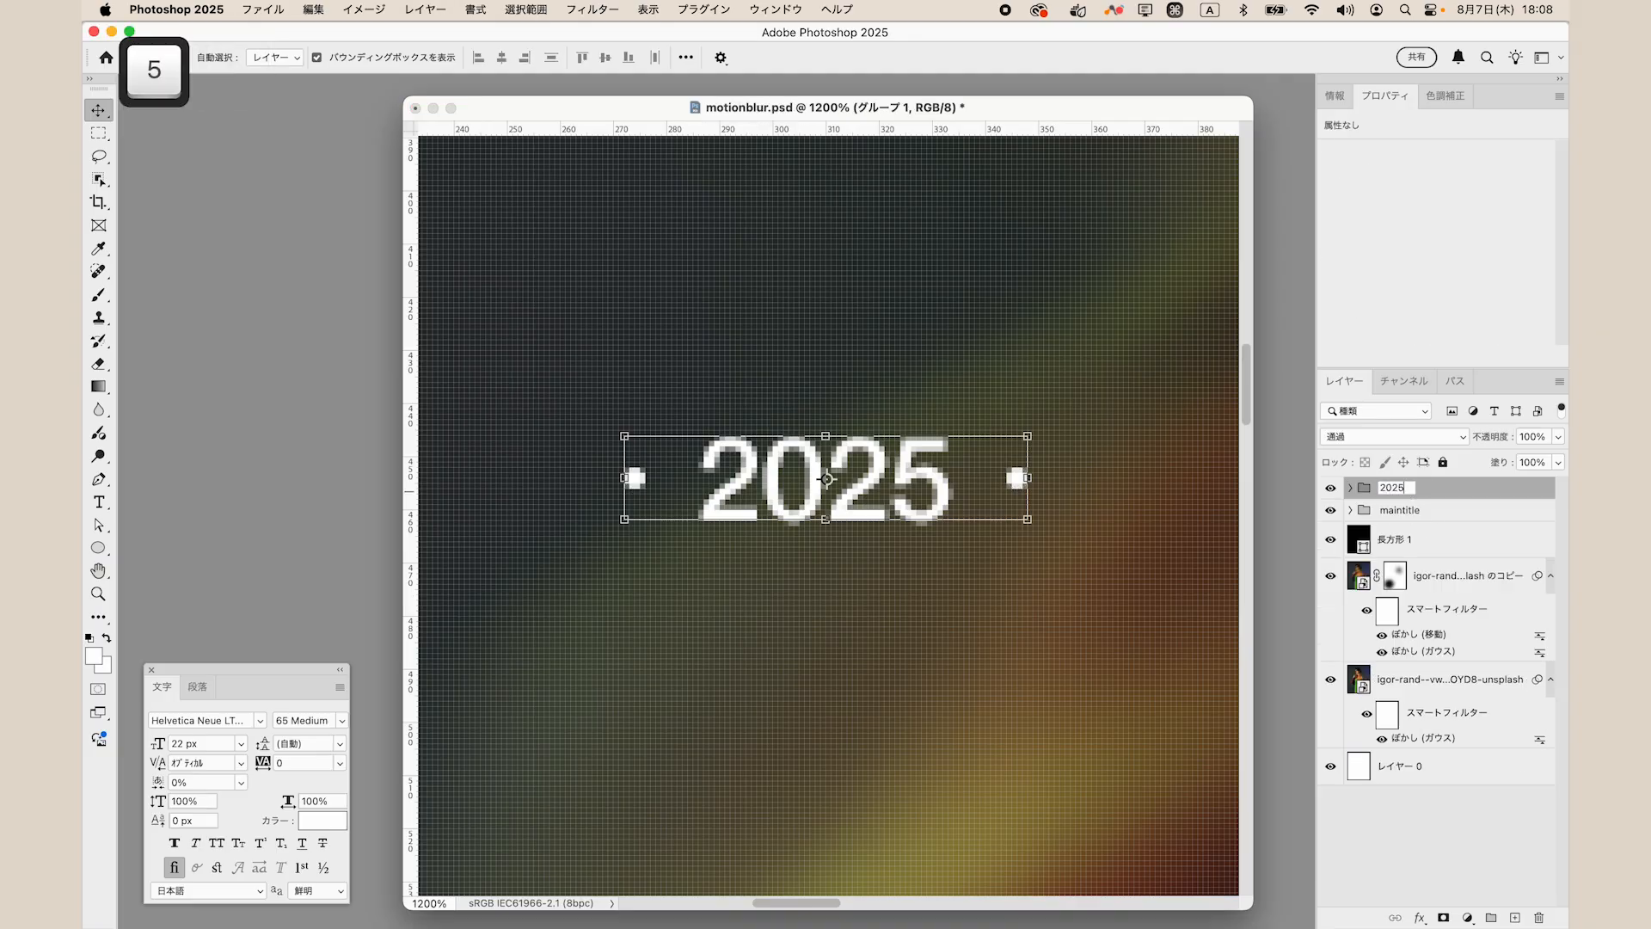
pyautogui.press('Return')
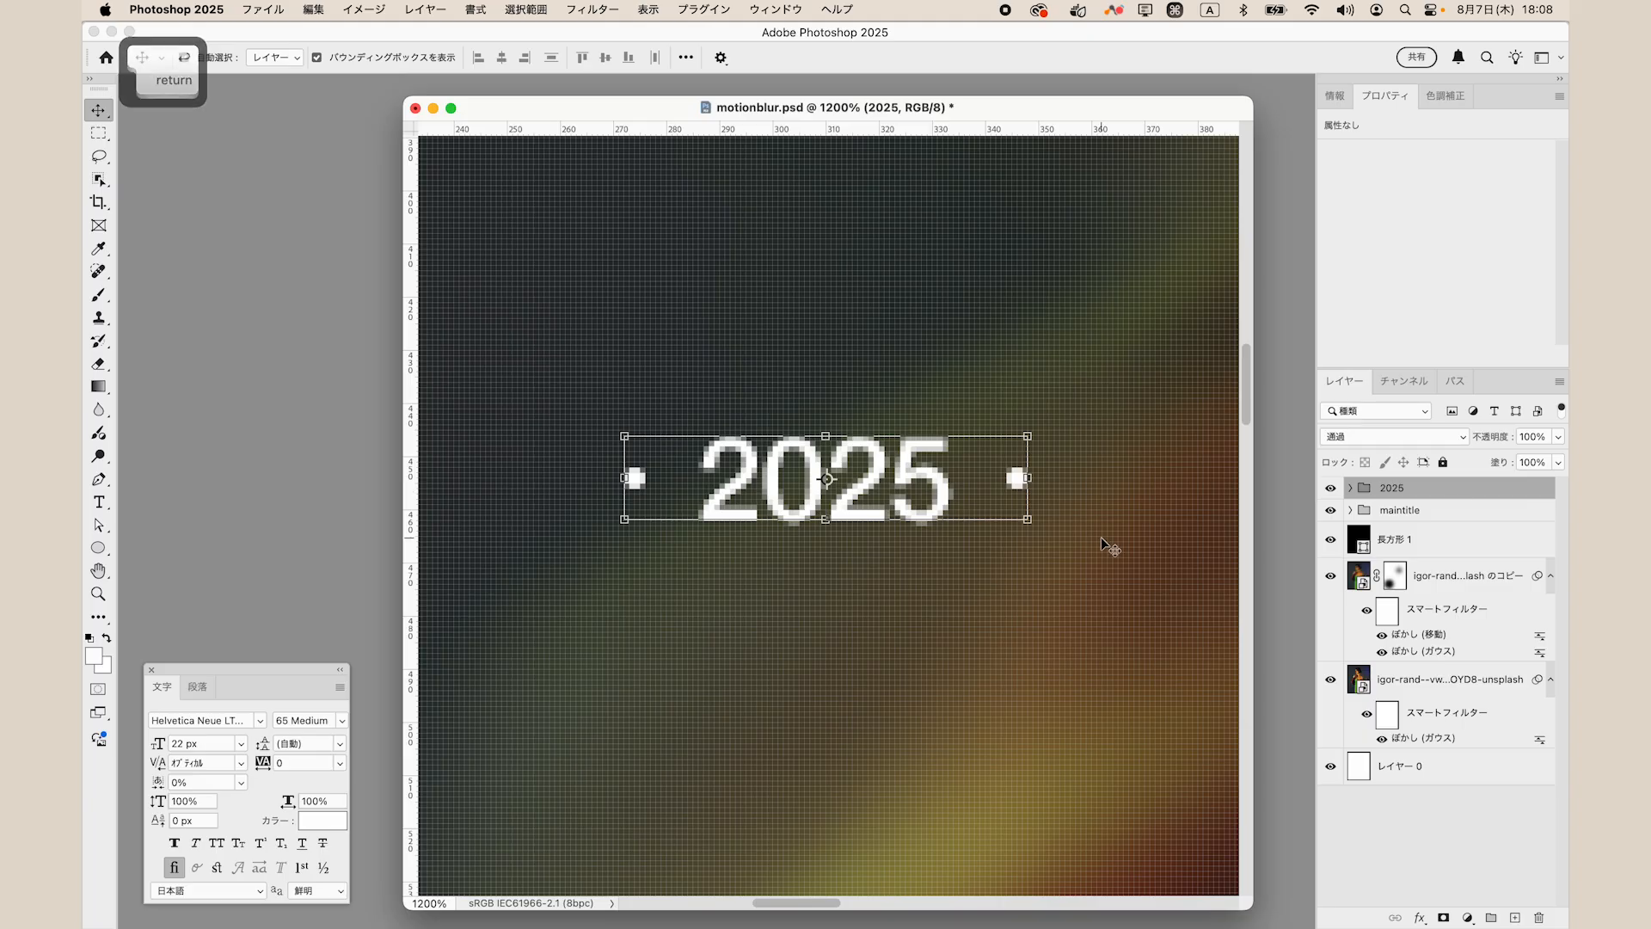
pyautogui.press('super+minus')
pyautogui.press('super+minus')
pyautogui.press('super+minus')
pyautogui.press('super+minus')
pyautogui.press('super+s')
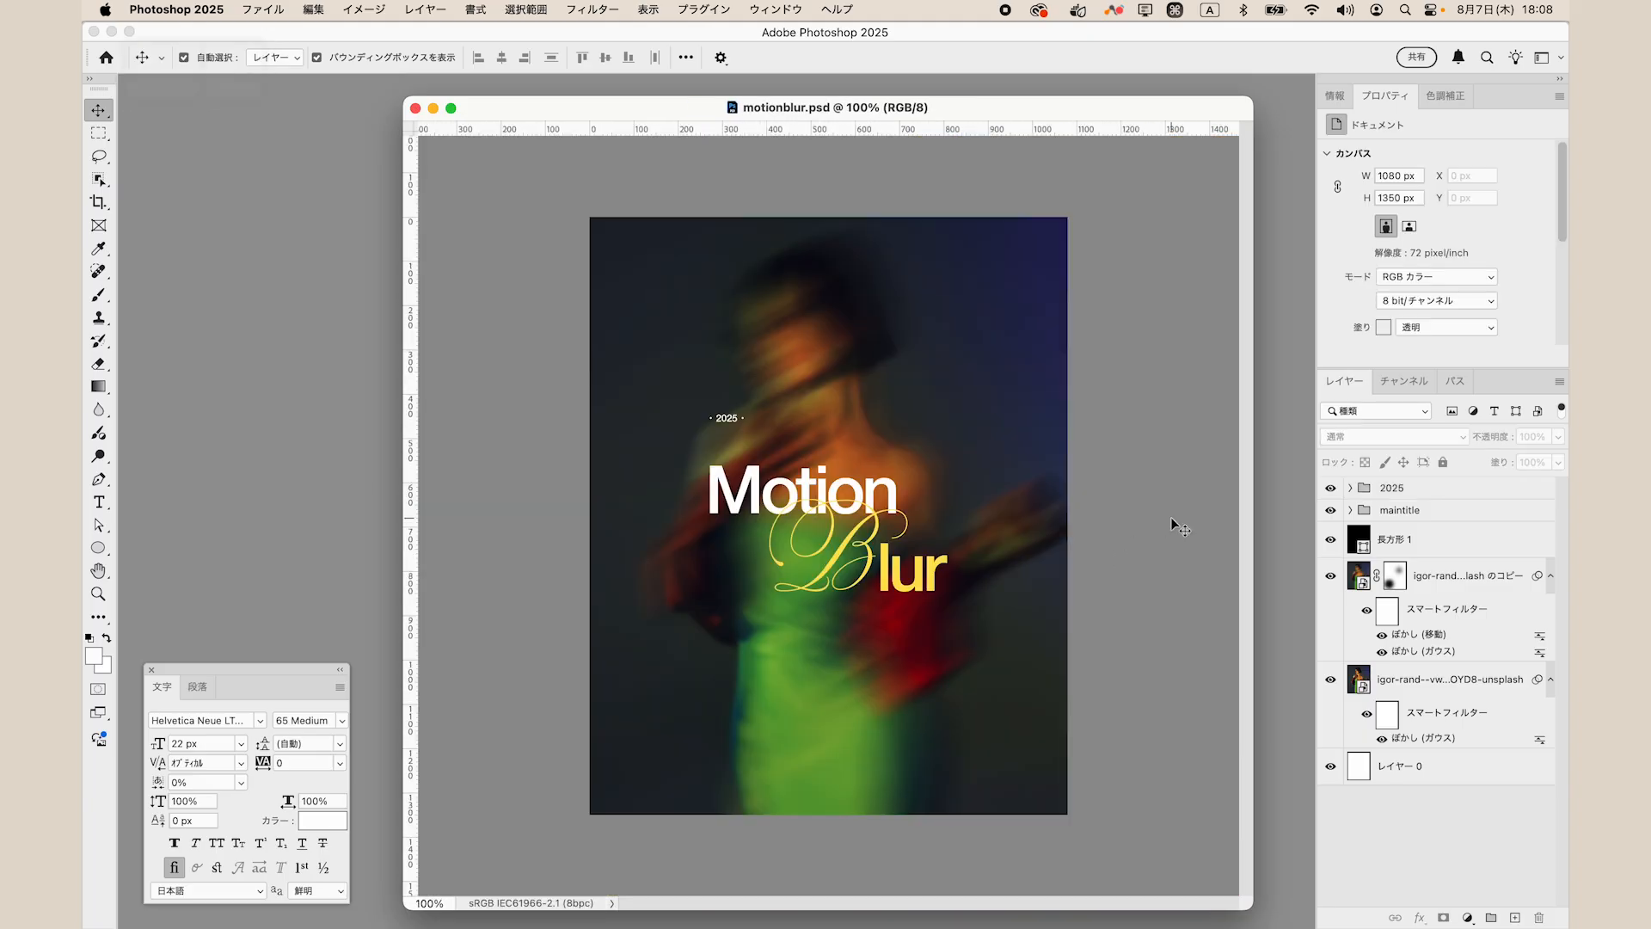
# Duplicate the "2025" group and align the copy's right edge with the right edge of the "maintitle" group.
pyautogui.click(1408, 489)
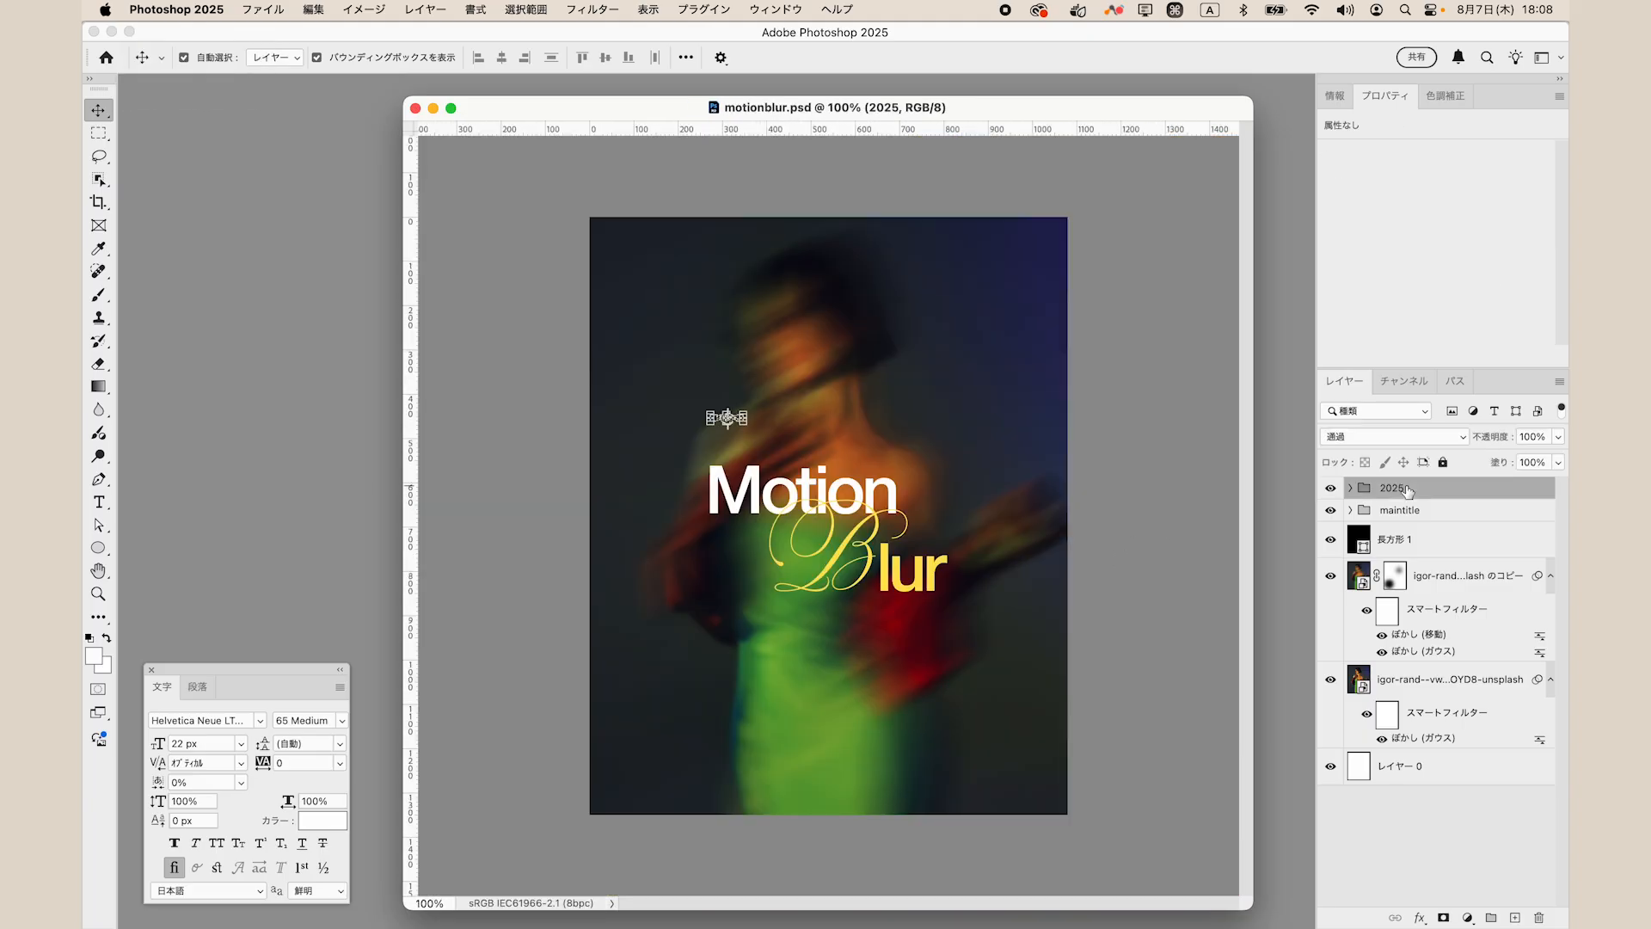
pyautogui.press('super+j')
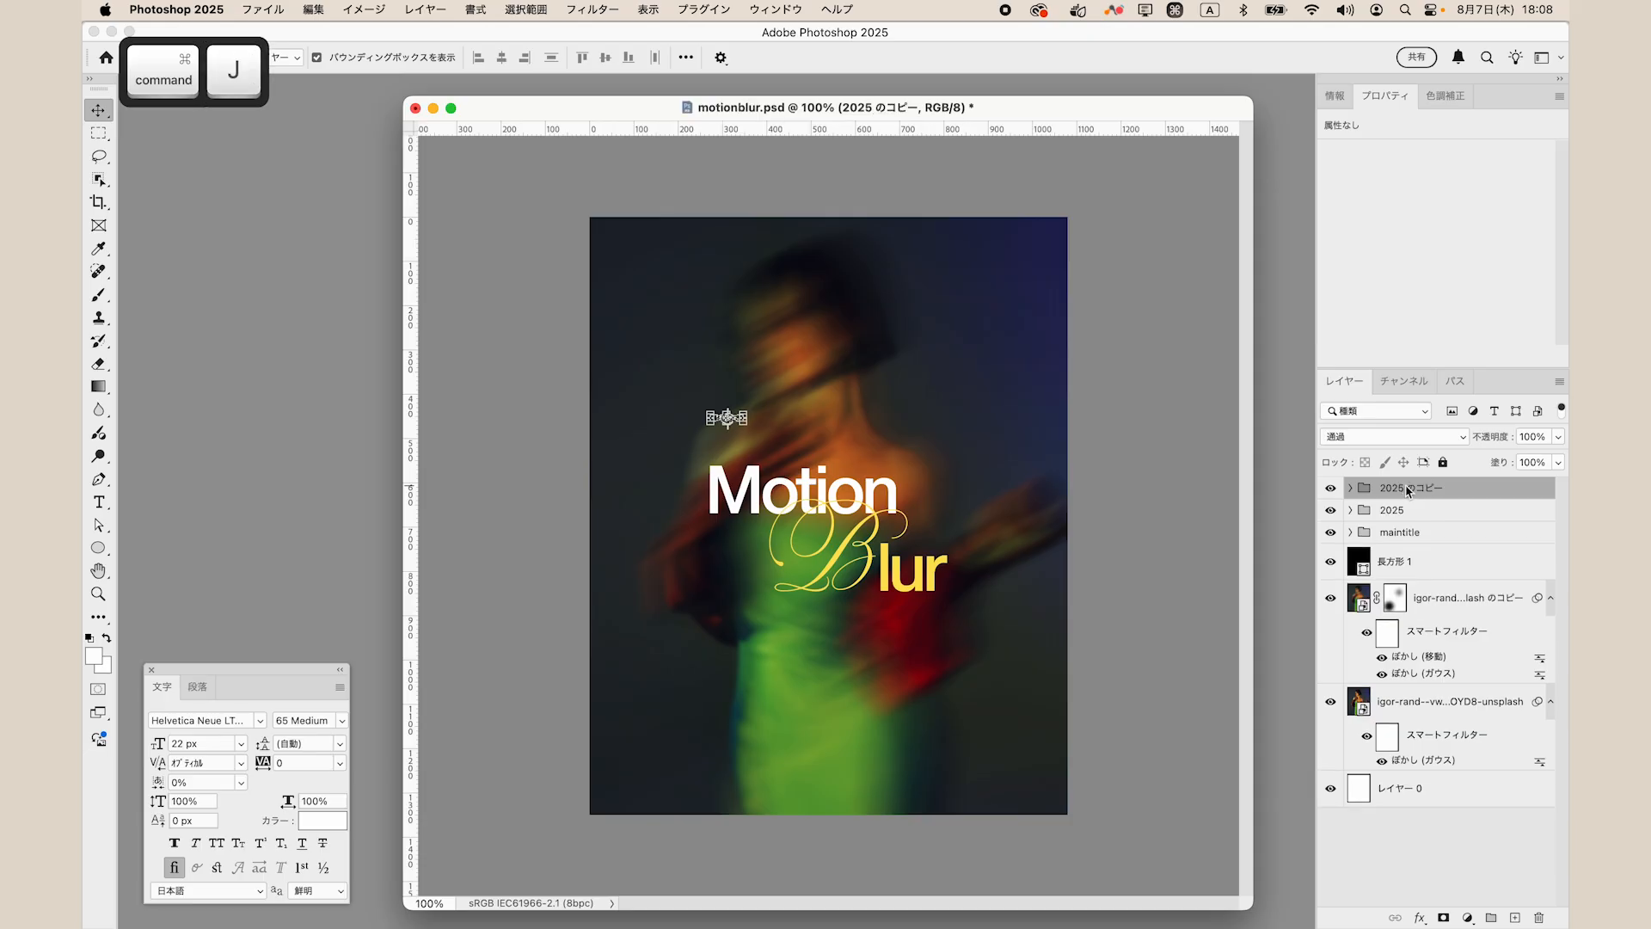
pyautogui.keyDown('super'); pyautogui.click(1420, 539); pyautogui.keyUp('super')
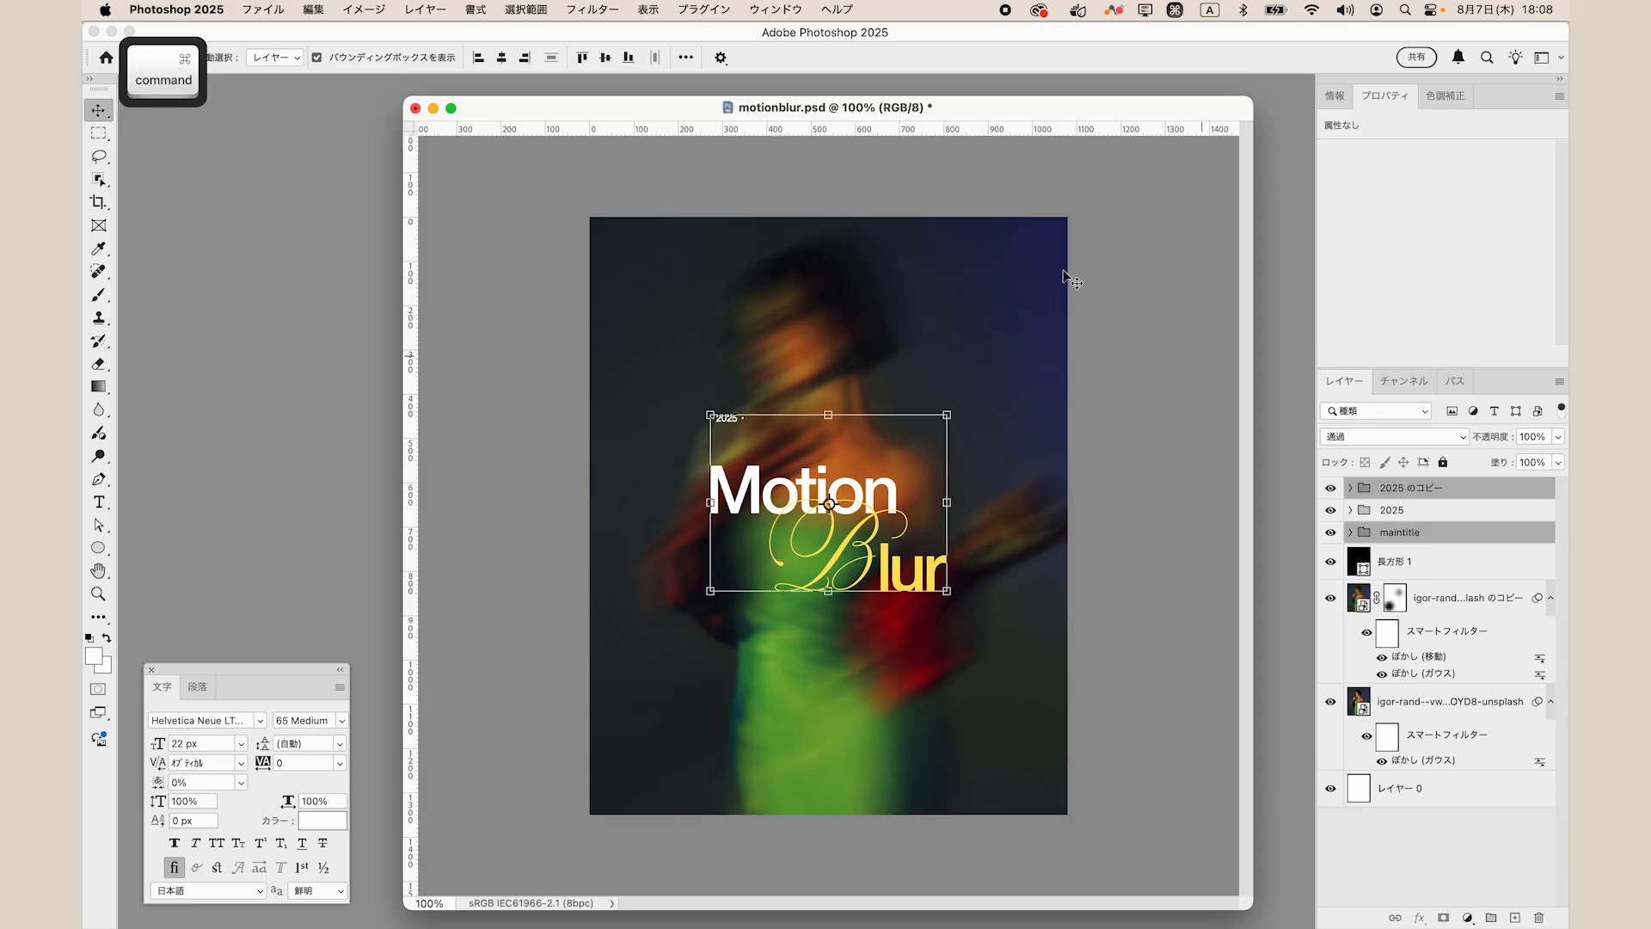
pyautogui.click(524, 58)
pyautogui.click(1161, 469)
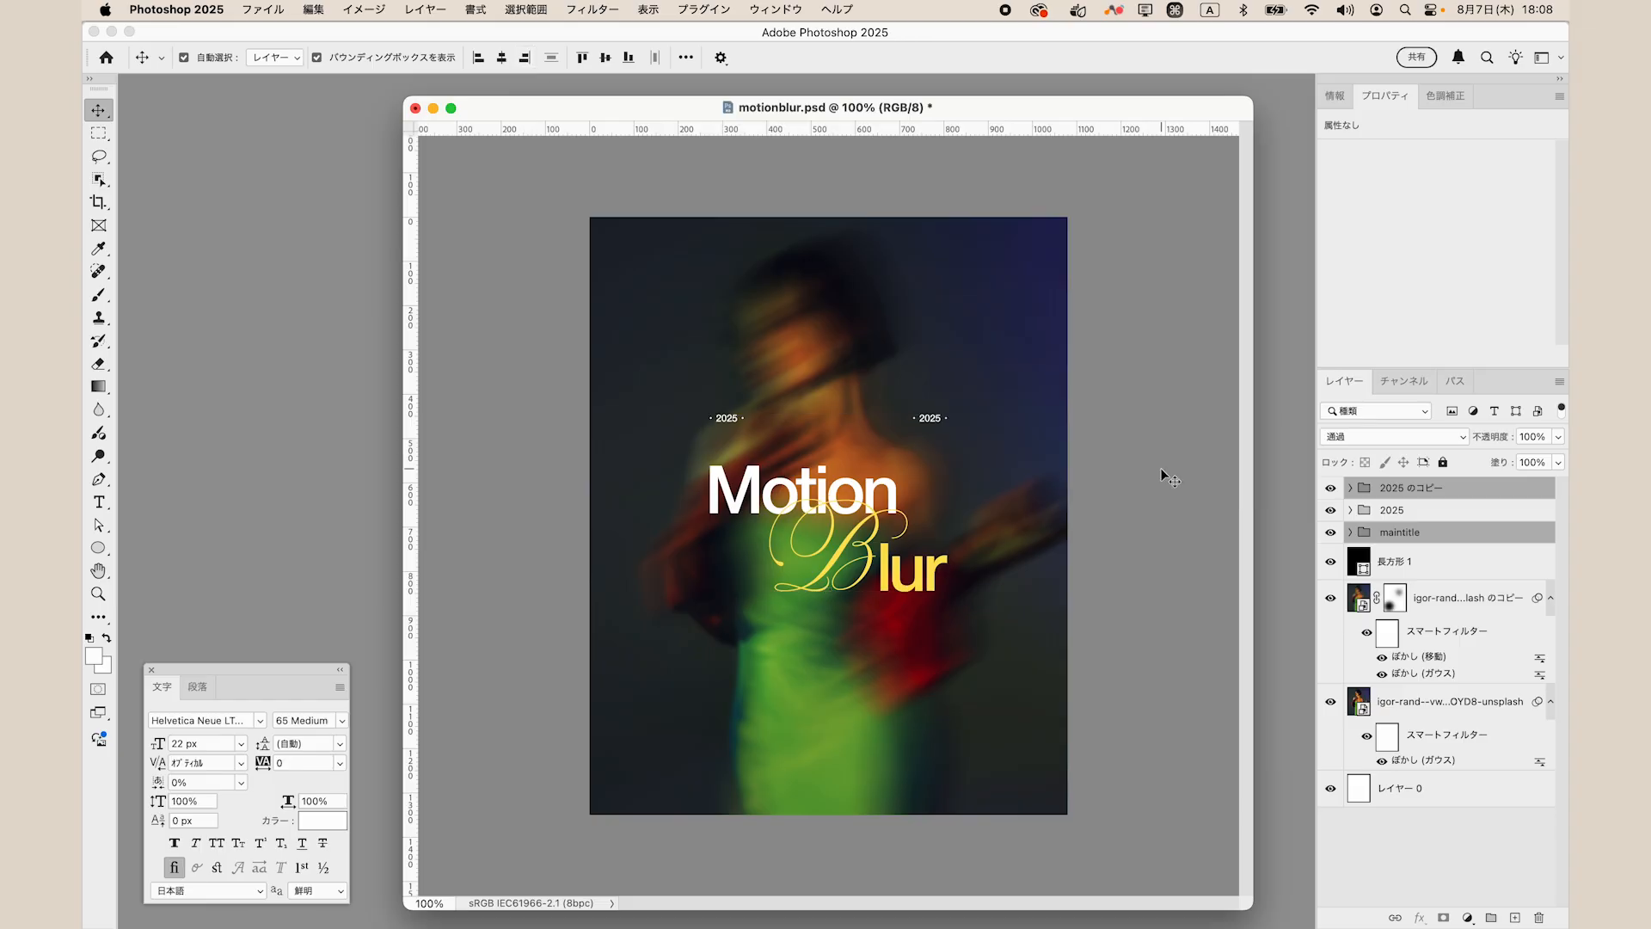
# Change the text in the duplicated caption group to "AUG".
pyautogui.press('super+plus')
pyautogui.press('super+plus')
pyautogui.press('super+plus')
pyautogui.hscroll(1, 1160, 470)
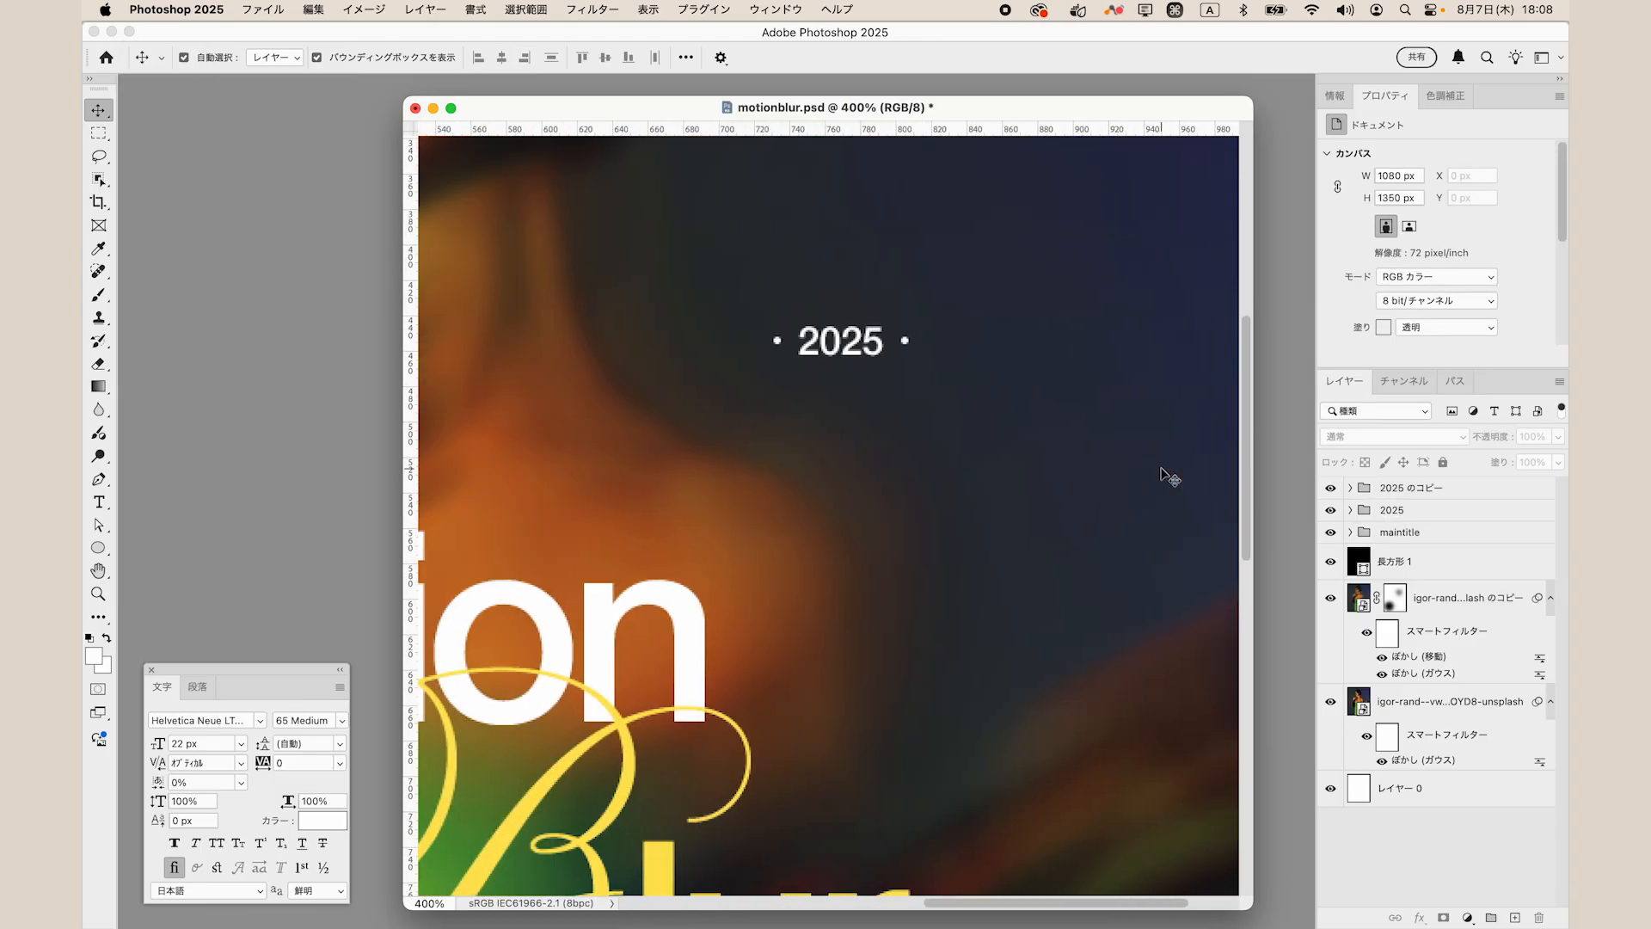
pyautogui.click(853, 352)
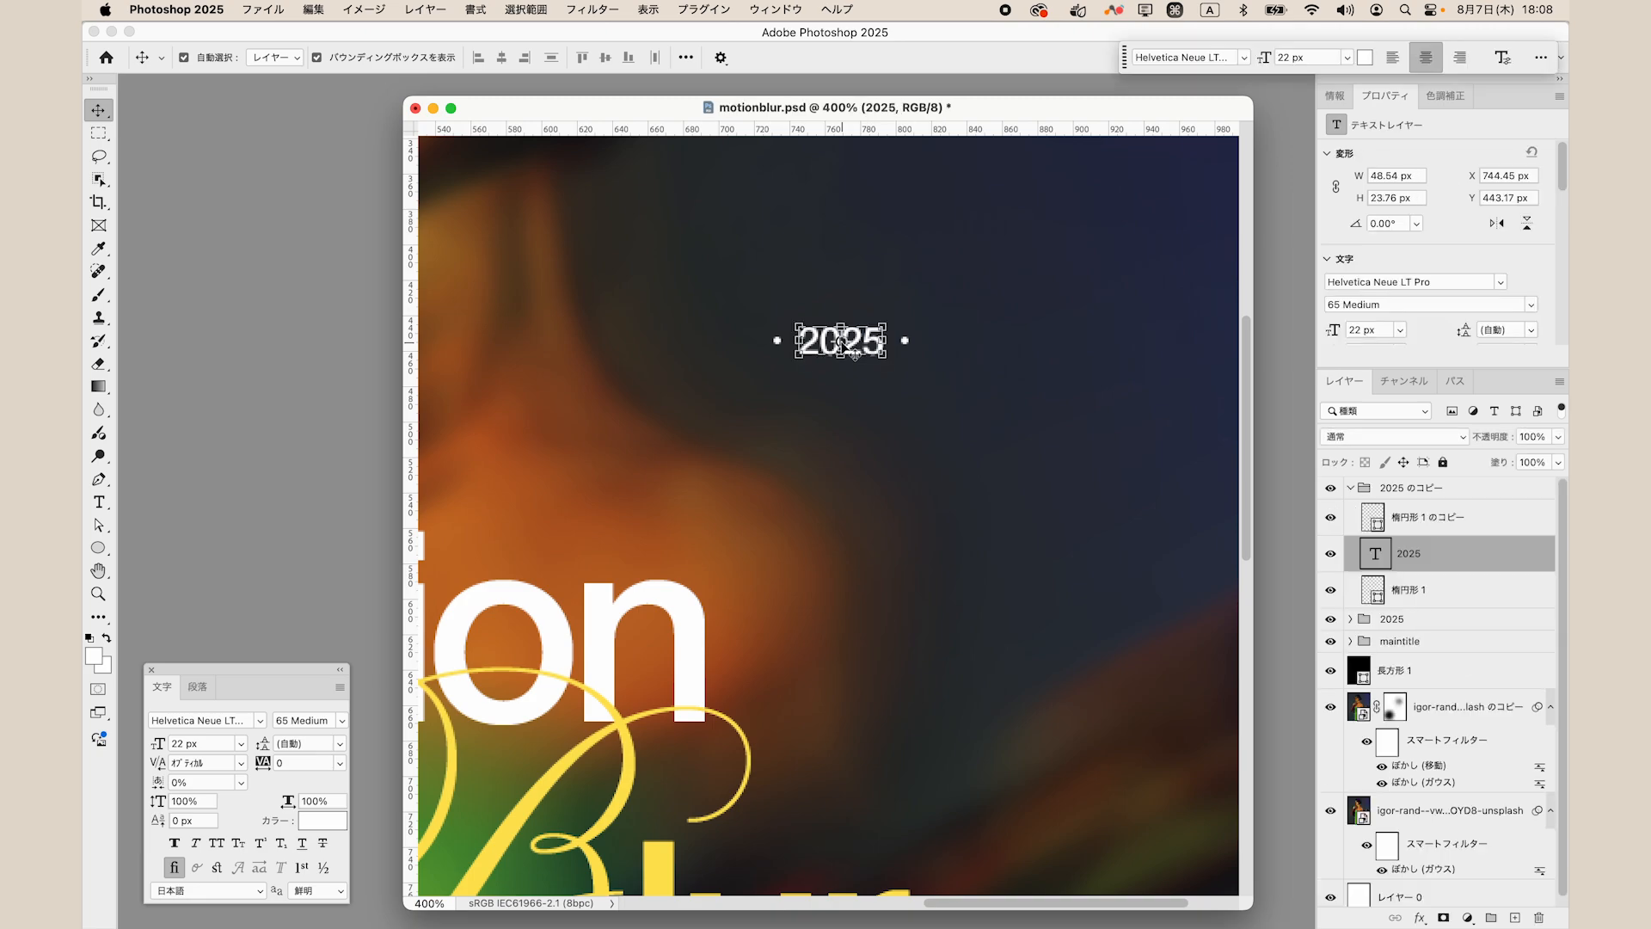
pyautogui.doubleClick(1377, 555)
pyautogui.write('AUG')
pyautogui.press('super+Return')
pyautogui.press('v')
pyautogui.click(1449, 597)
pyautogui.click(1432, 560)
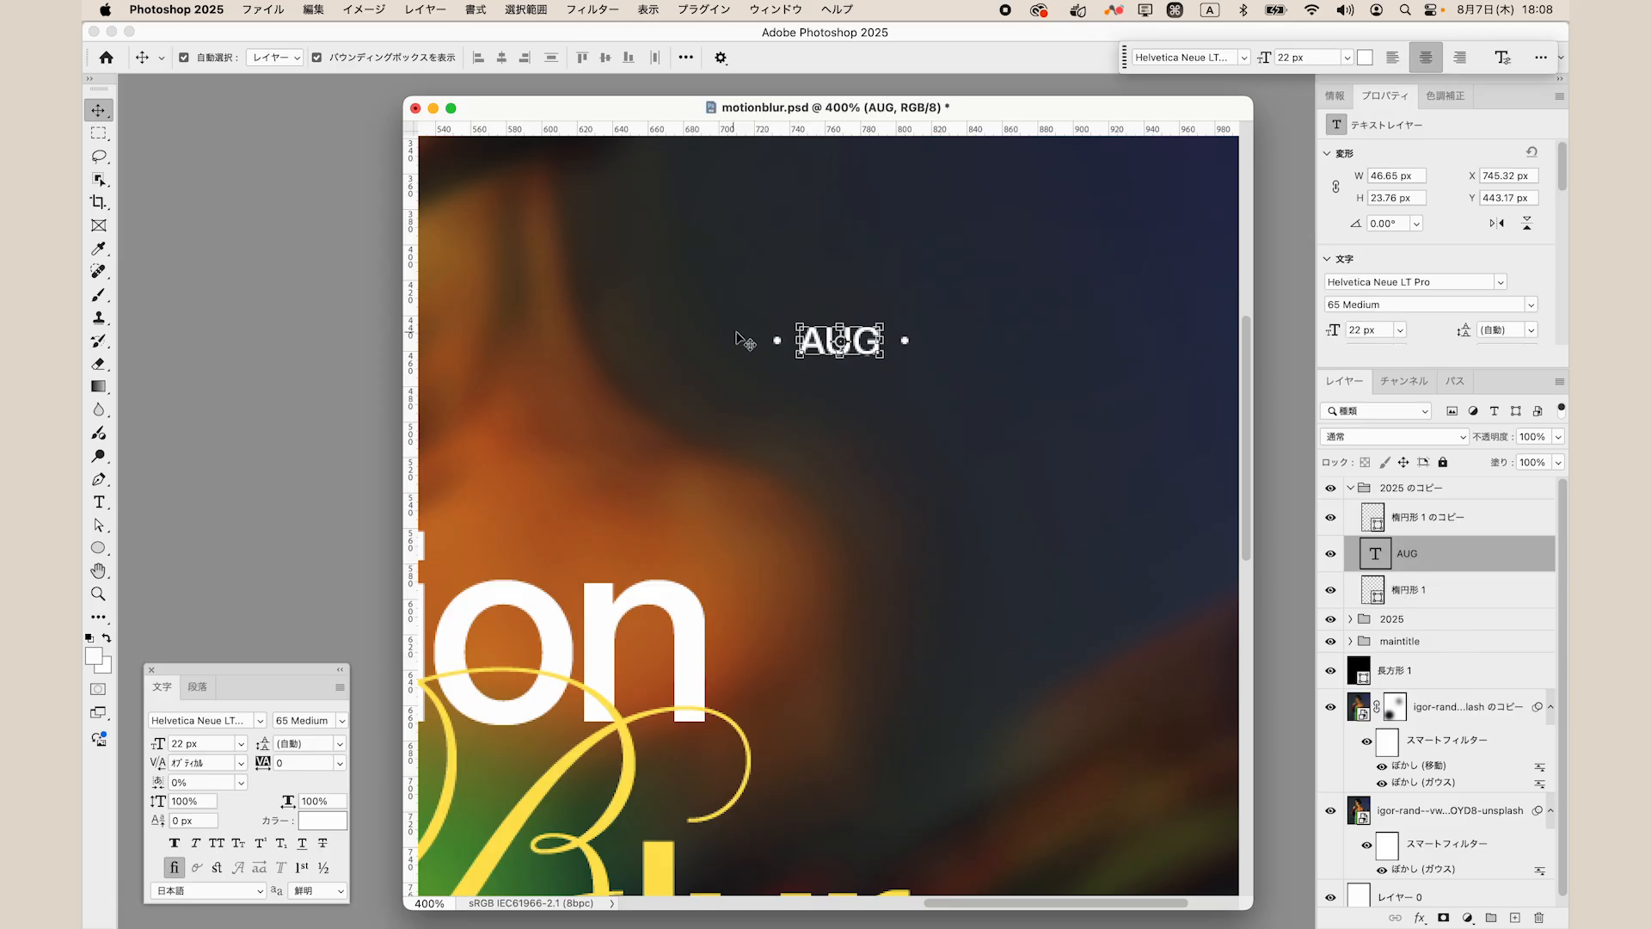
# Distribute the two circles and the "AUG" text evenly in the horizontal direction.
pyautogui.click(1436, 596)
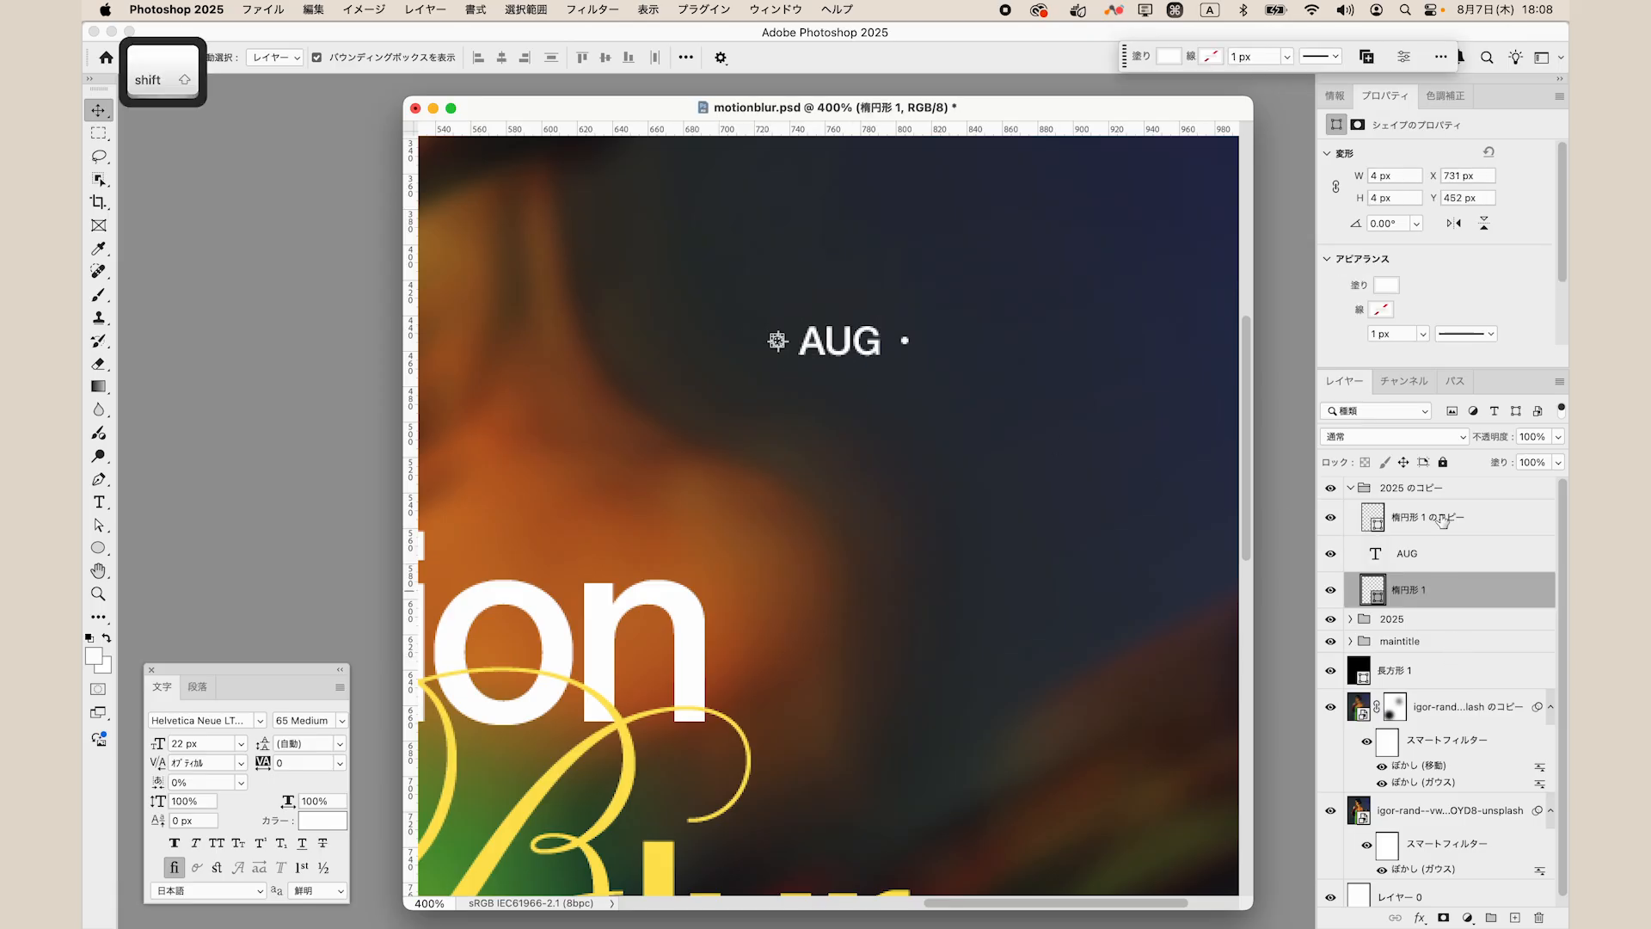
pyautogui.keyDown('shift'); pyautogui.click(1438, 518); pyautogui.keyUp('shift')
pyautogui.click(656, 57)
pyautogui.click(1459, 651)
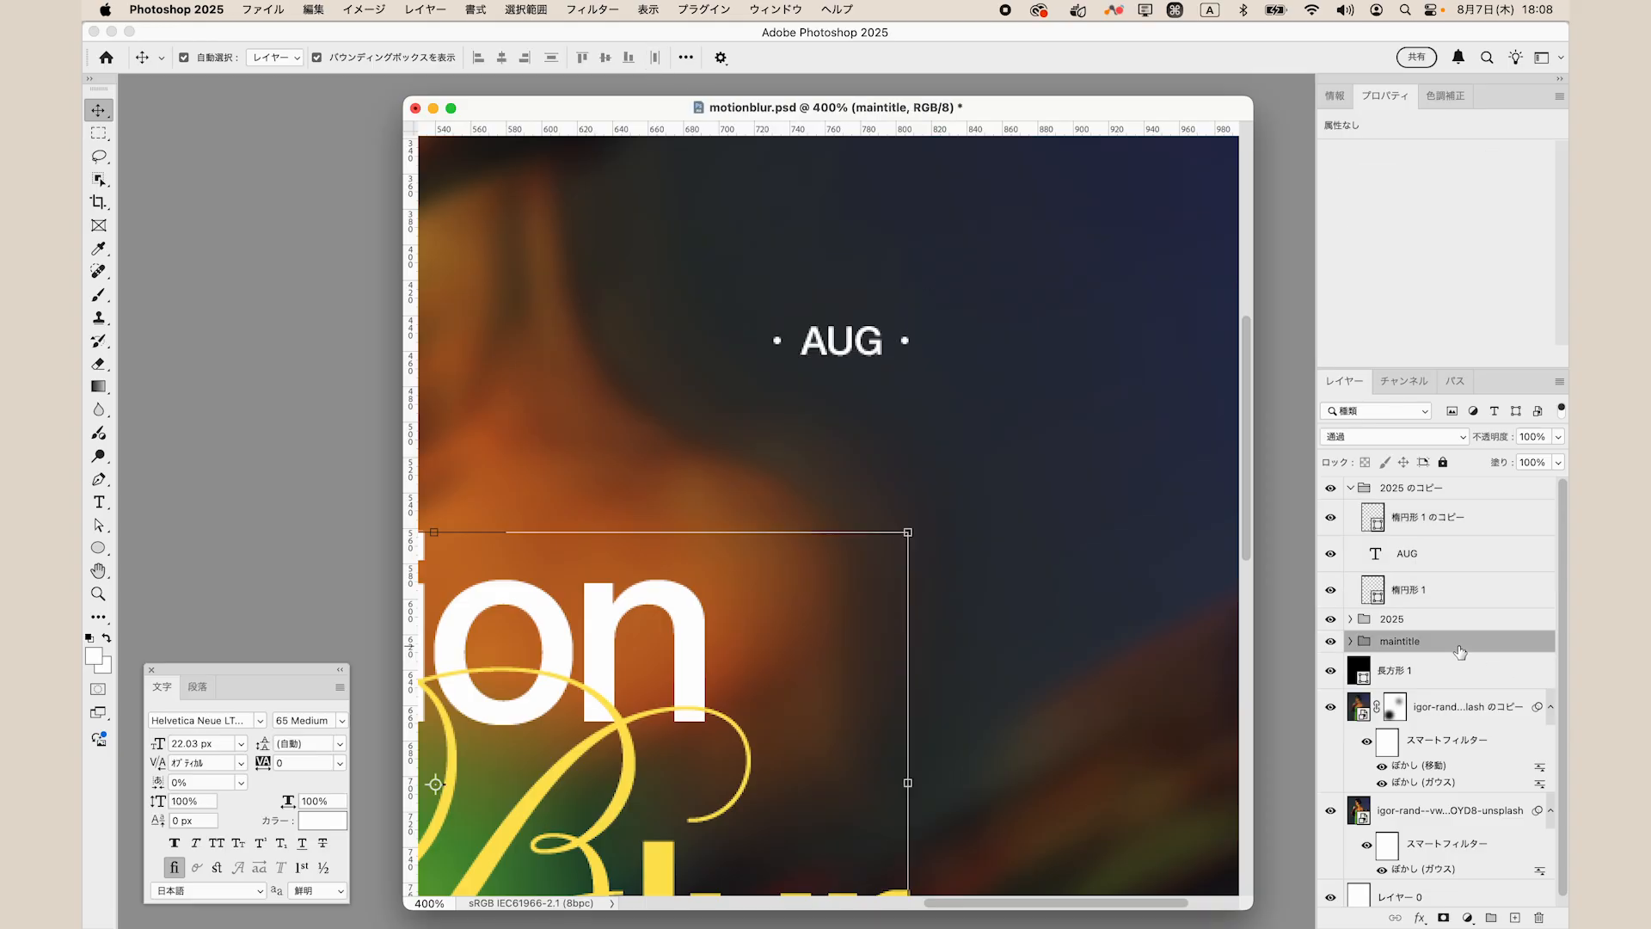
# Rename the duplicated caption group "AUG" and collapse it in the layer list.
pyautogui.press('super+minus')
pyautogui.press('super+minus')
pyautogui.doubleClick(1411, 488)
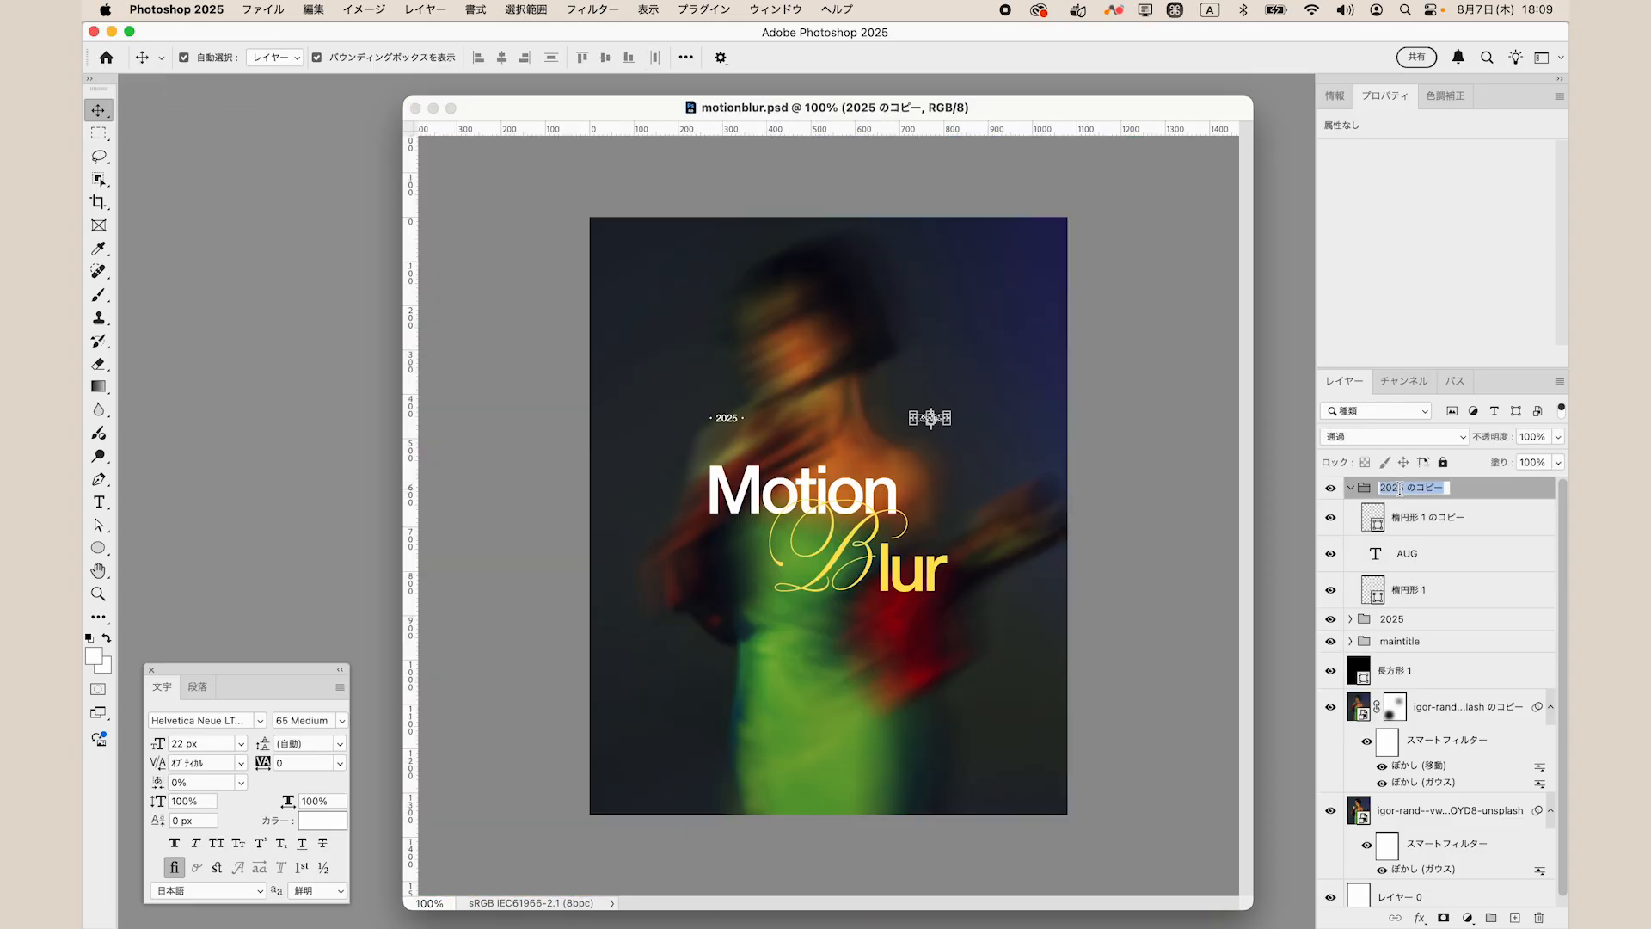
pyautogui.write('AUG')
pyautogui.press('Return')
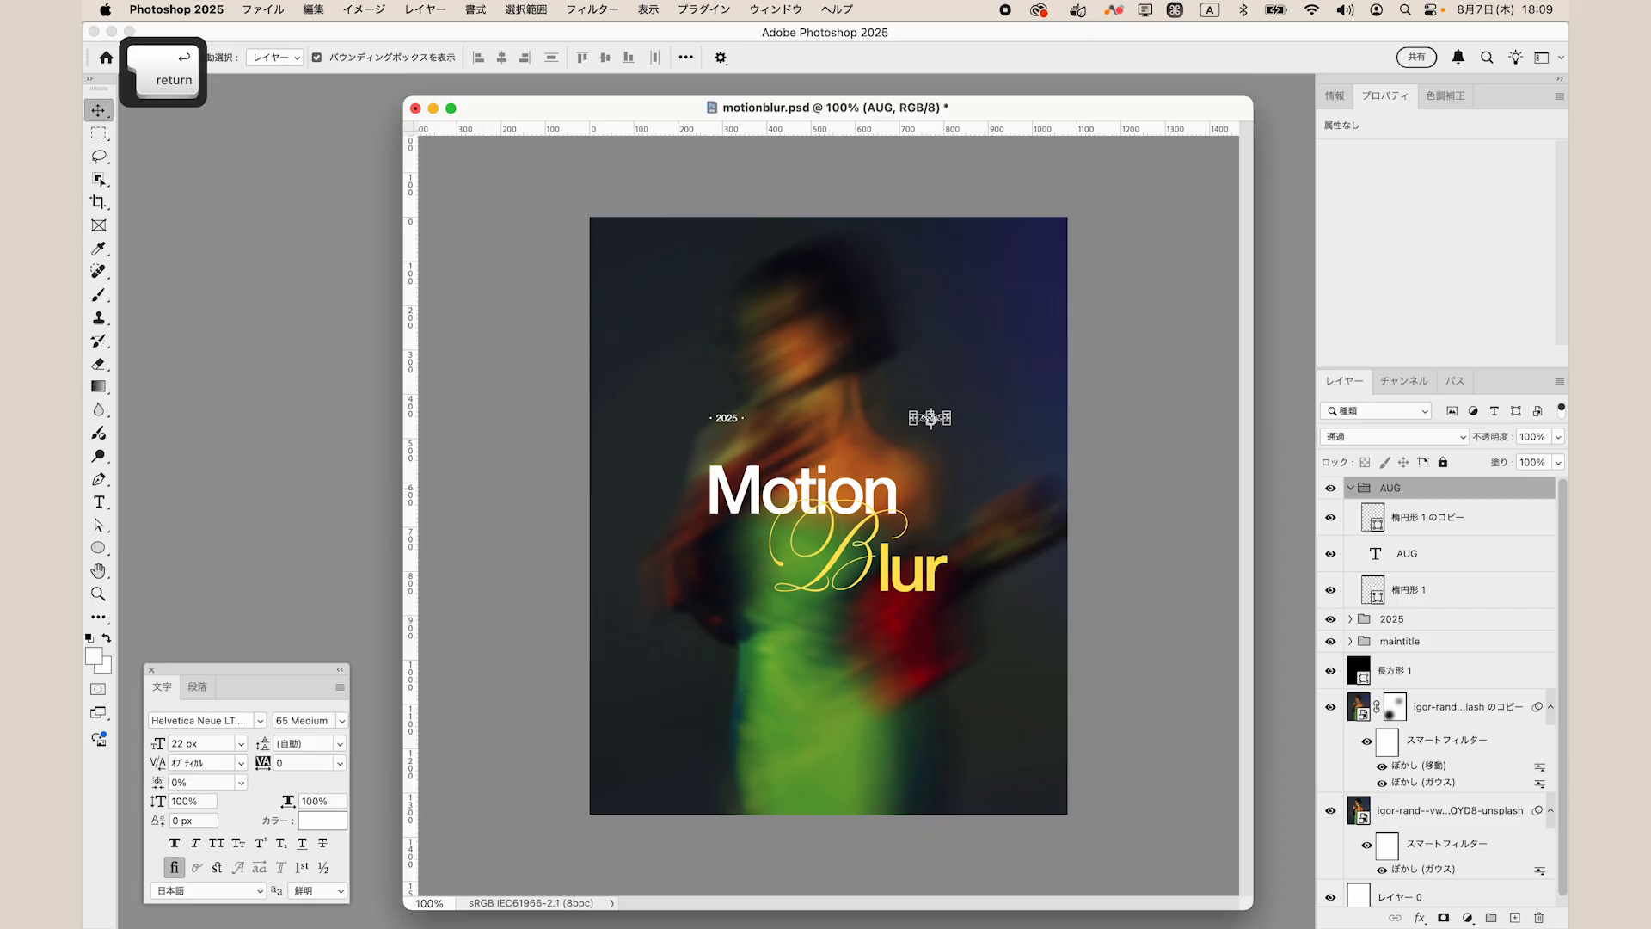
pyautogui.click(1349, 488)
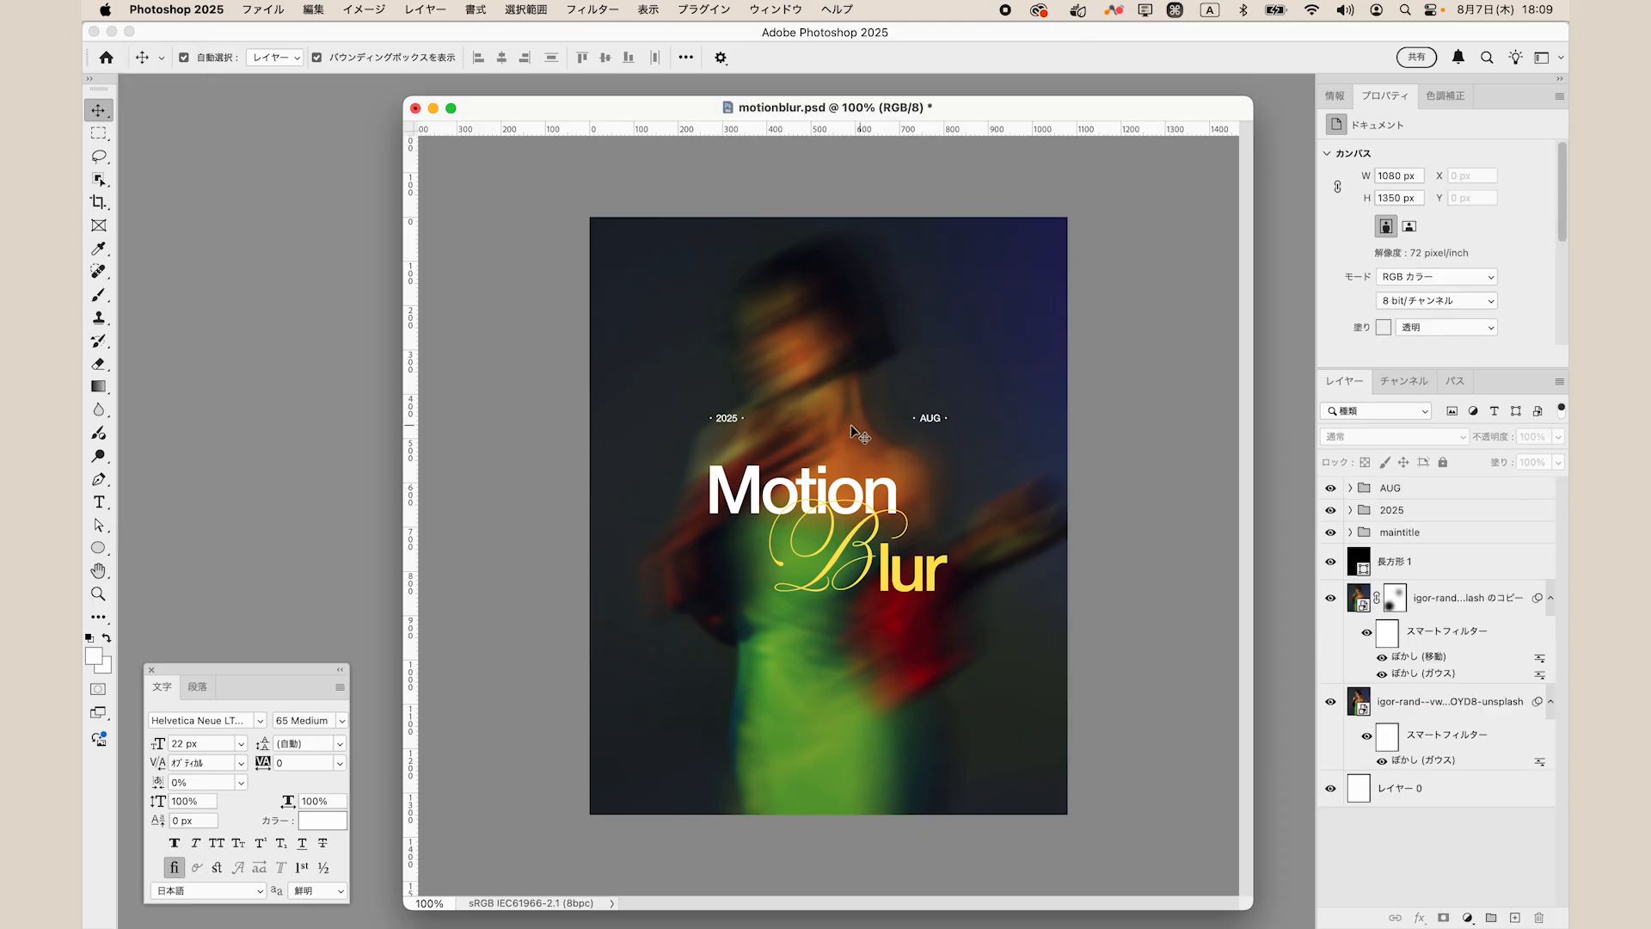
# Add the text "PHOTOSHOP" at 28 px and place it between the "2025" and "AUG" captions.
pyautogui.click(107, 504)
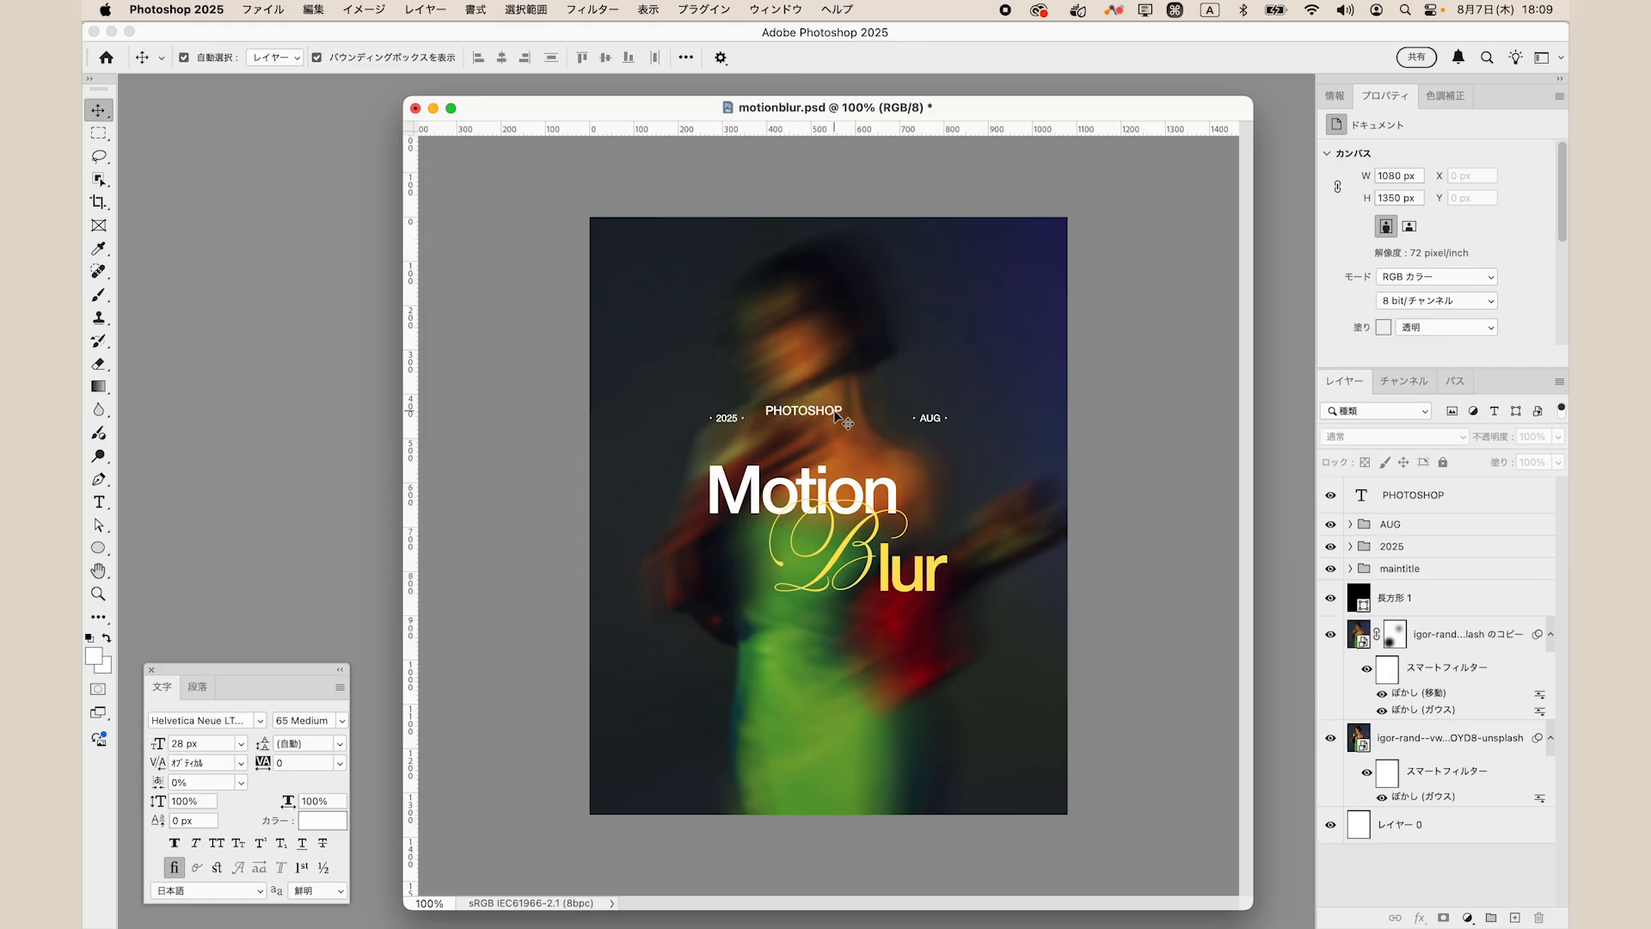
pyautogui.moveTo(836, 416)
pyautogui.mouseDown()
pyautogui.moveTo(930, 454)
pyautogui.moveTo(854, 423)
pyautogui.mouseUp()
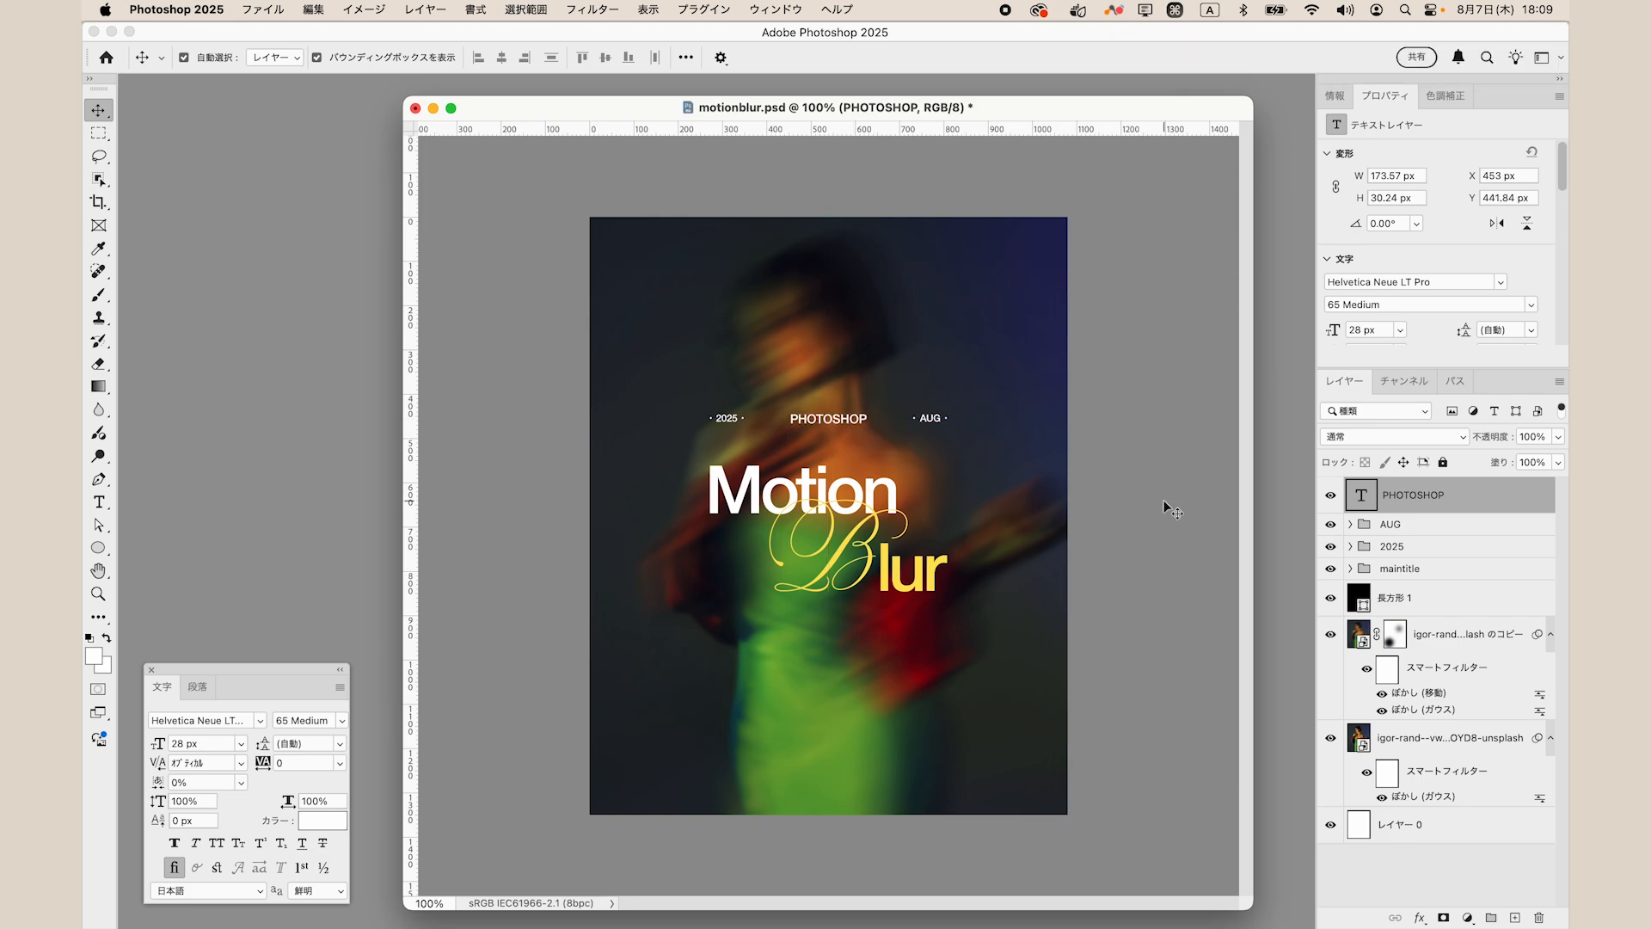
pyautogui.click(1164, 503)
# Adjust the kerning of individual letter pairs in the "PHOTOSHOP" text, using values such as 20 and -40.
pyautogui.press('super+plus')
pyautogui.doubleClick(1360, 497)
pyautogui.press('Left')
pyautogui.hotkey('alt', 'Right')
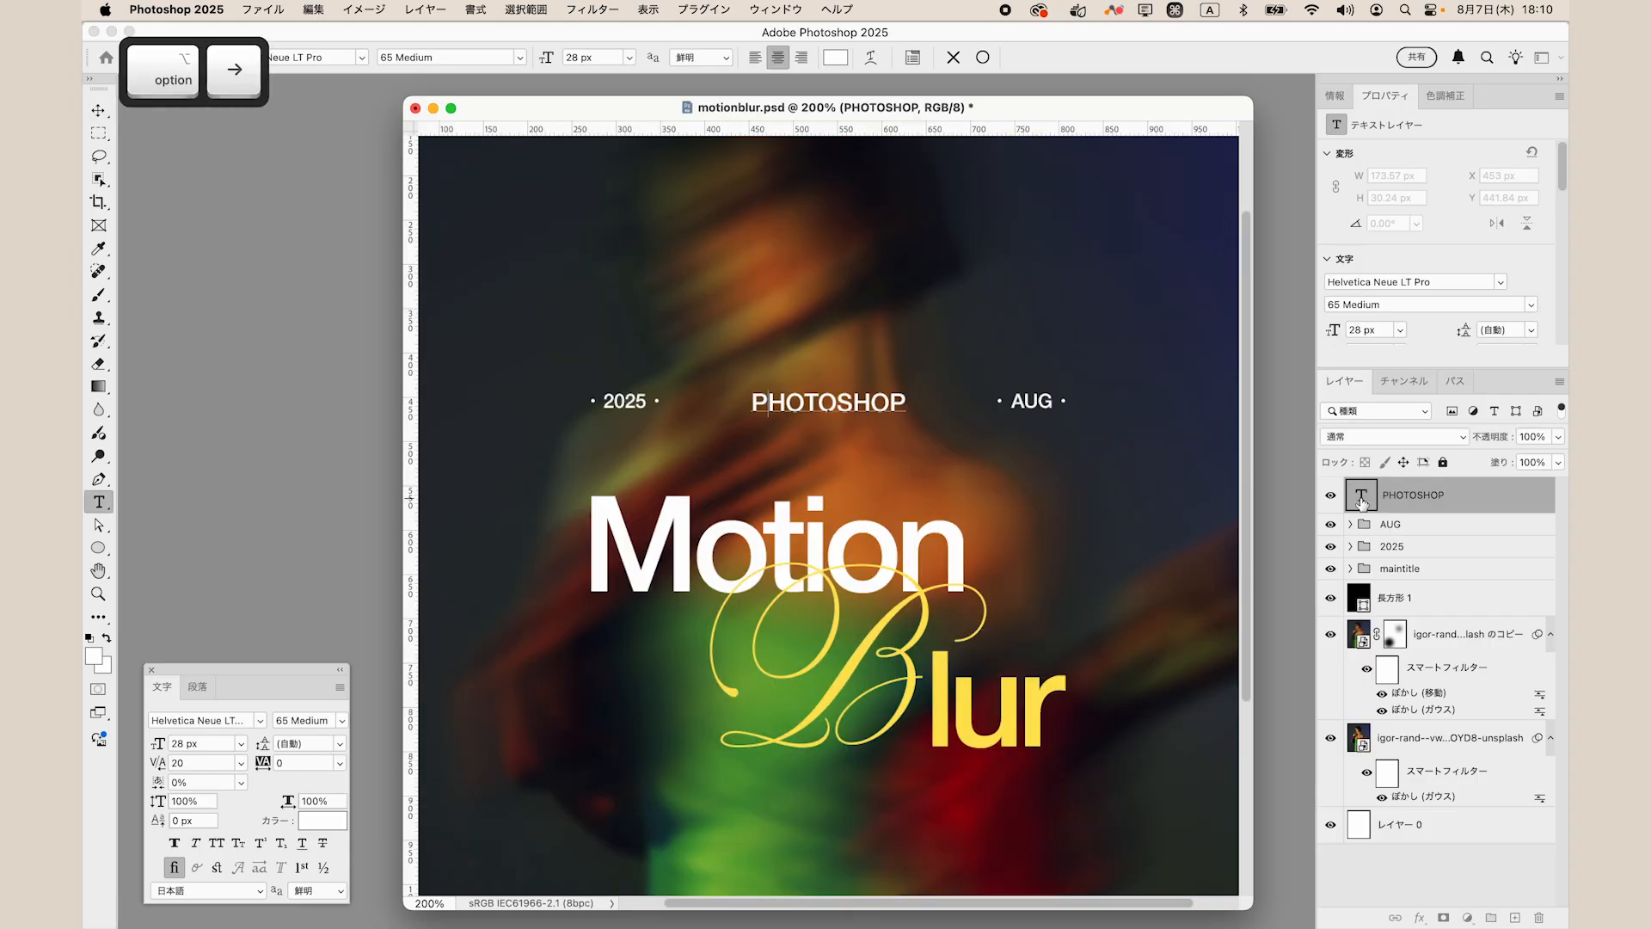
pyautogui.hotkey('alt', 'Left')
pyautogui.hotkey('alt', 'Right')
pyautogui.hotkey('alt', 'Left')
pyautogui.click(1425, 861)
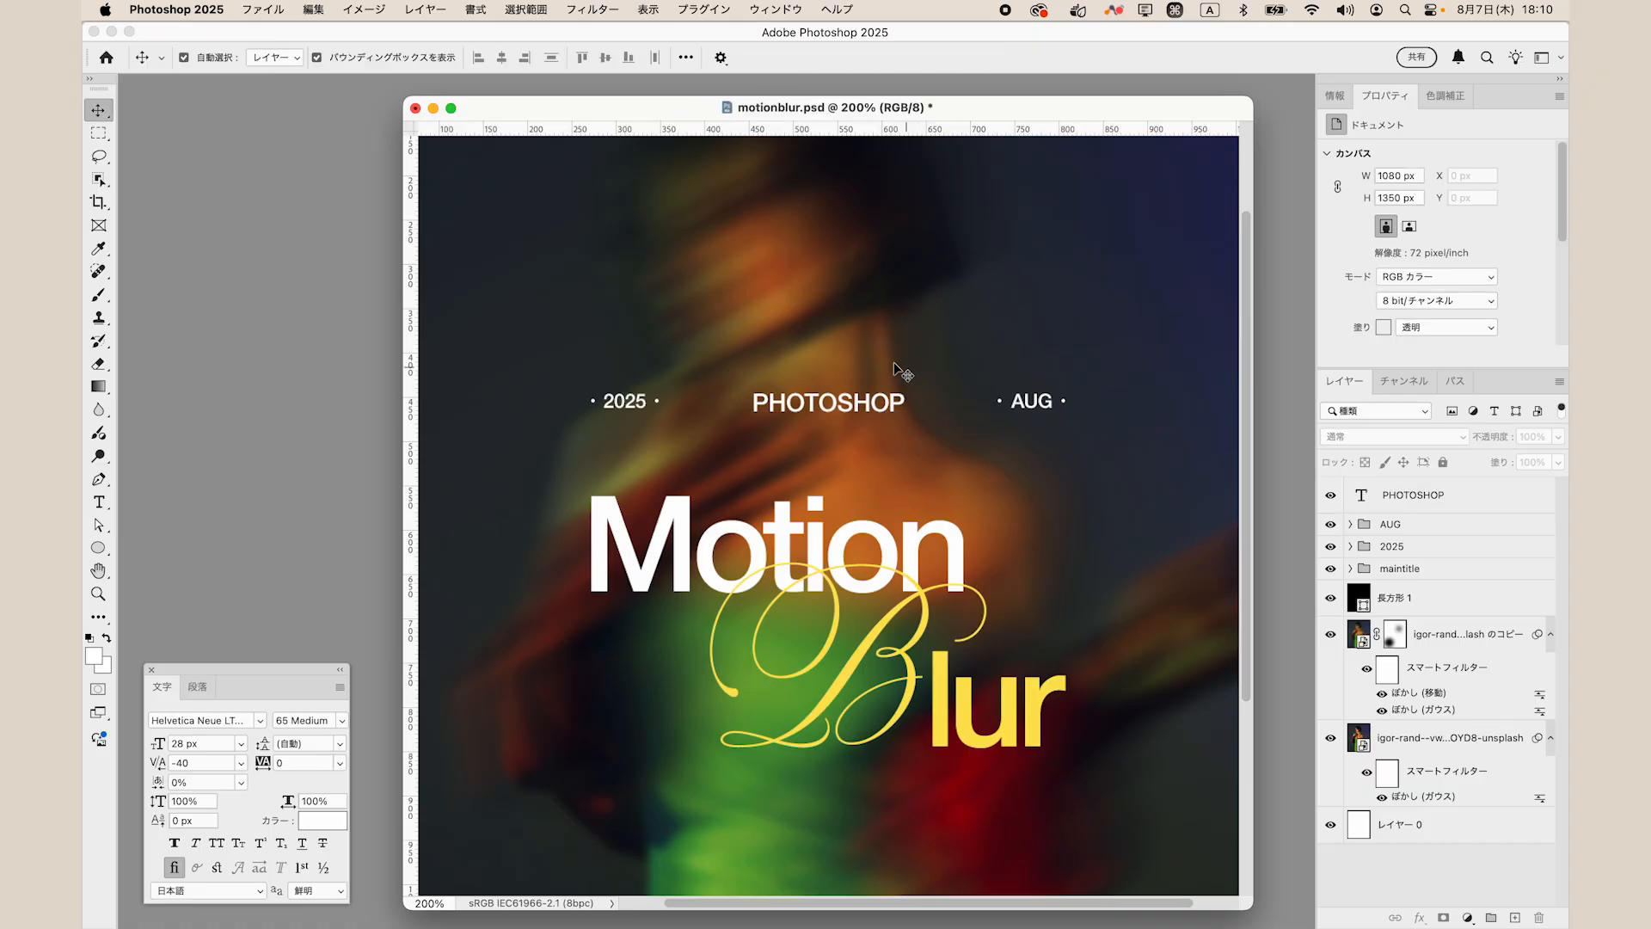
# Create a rectangle 230 px wide and 75 px high and position it over the "PHOTOSHOP" text.
pyautogui.moveTo(99, 548); pyautogui.dragTo(156, 548)
pyautogui.click(712, 465)
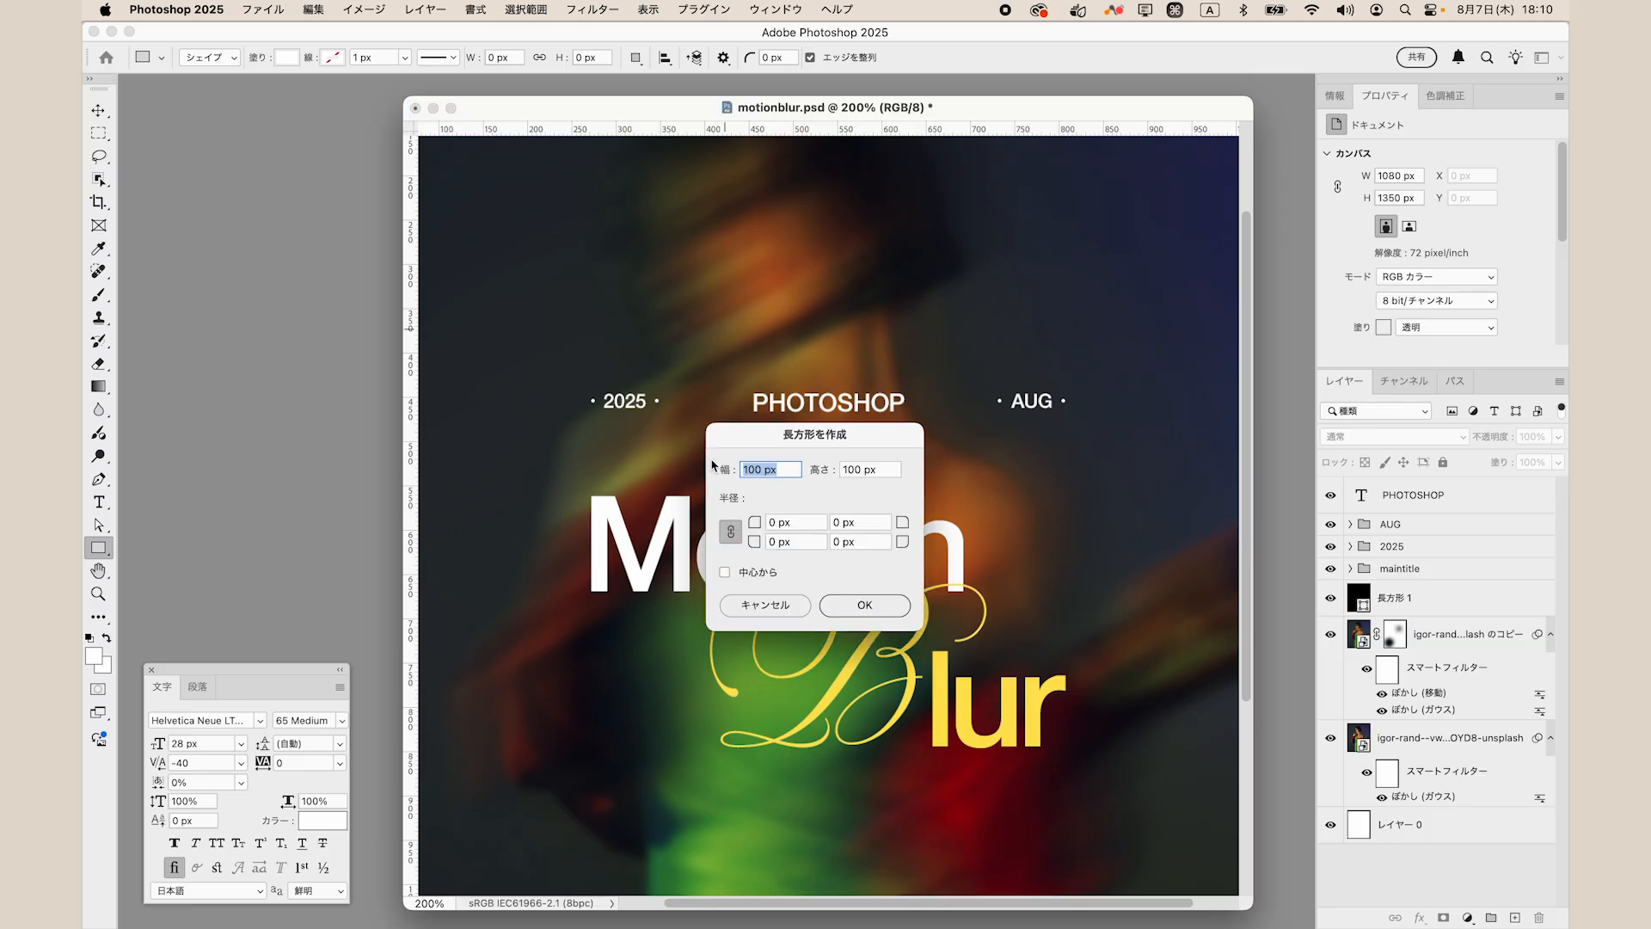
pyautogui.write('230')
pyautogui.press('Tab')
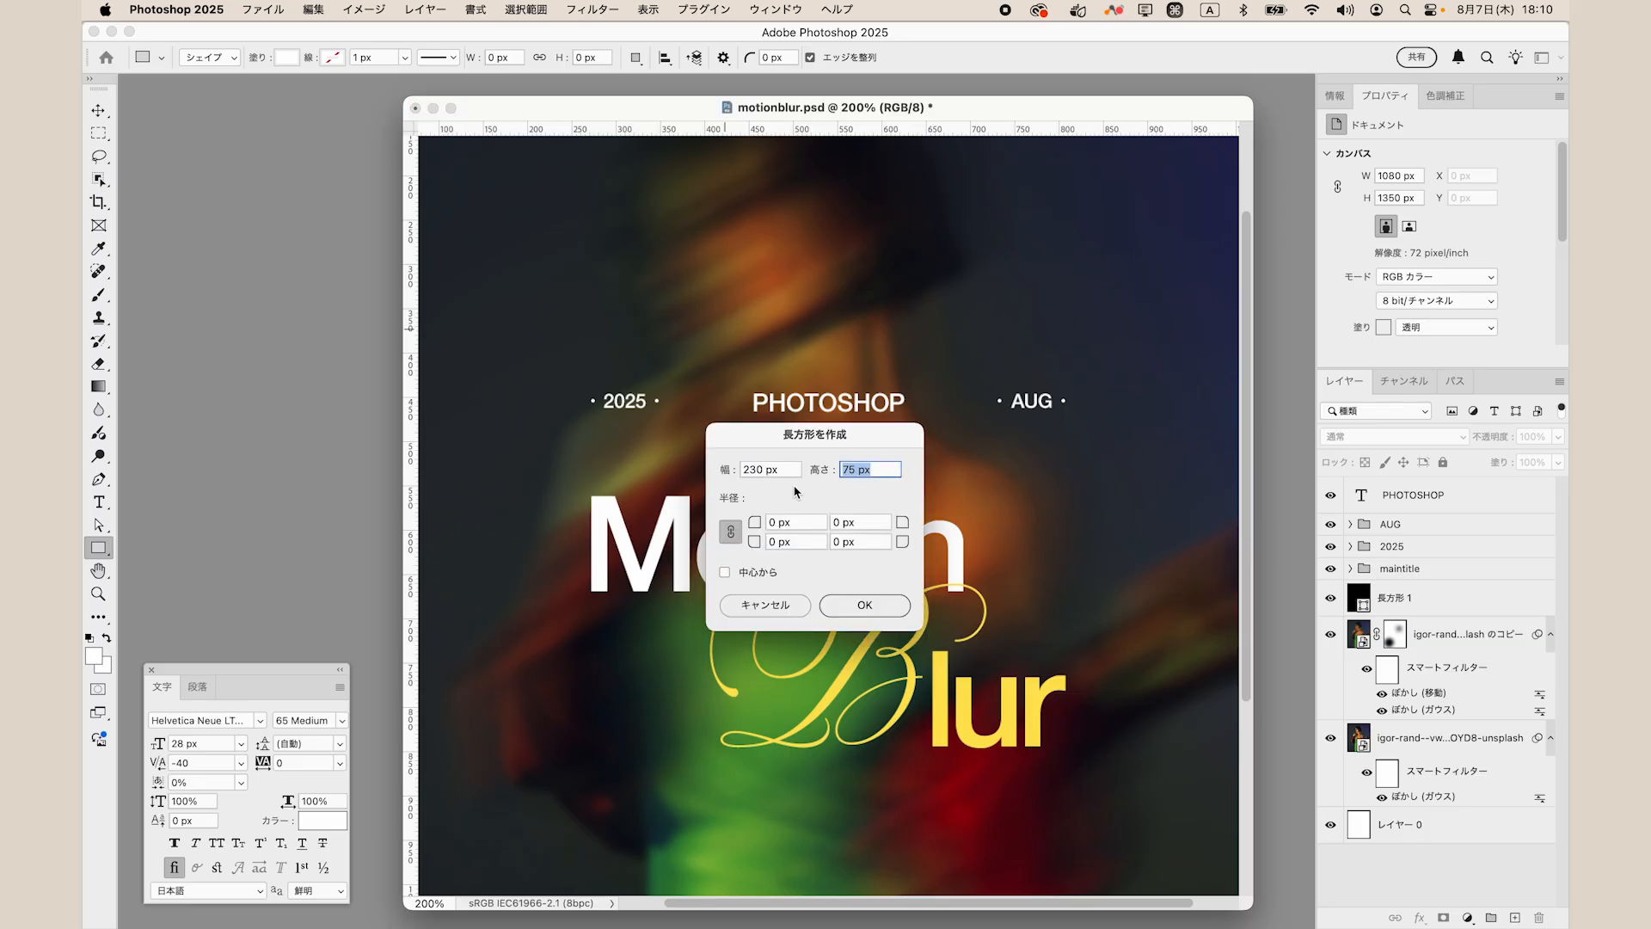
pyautogui.write('75')
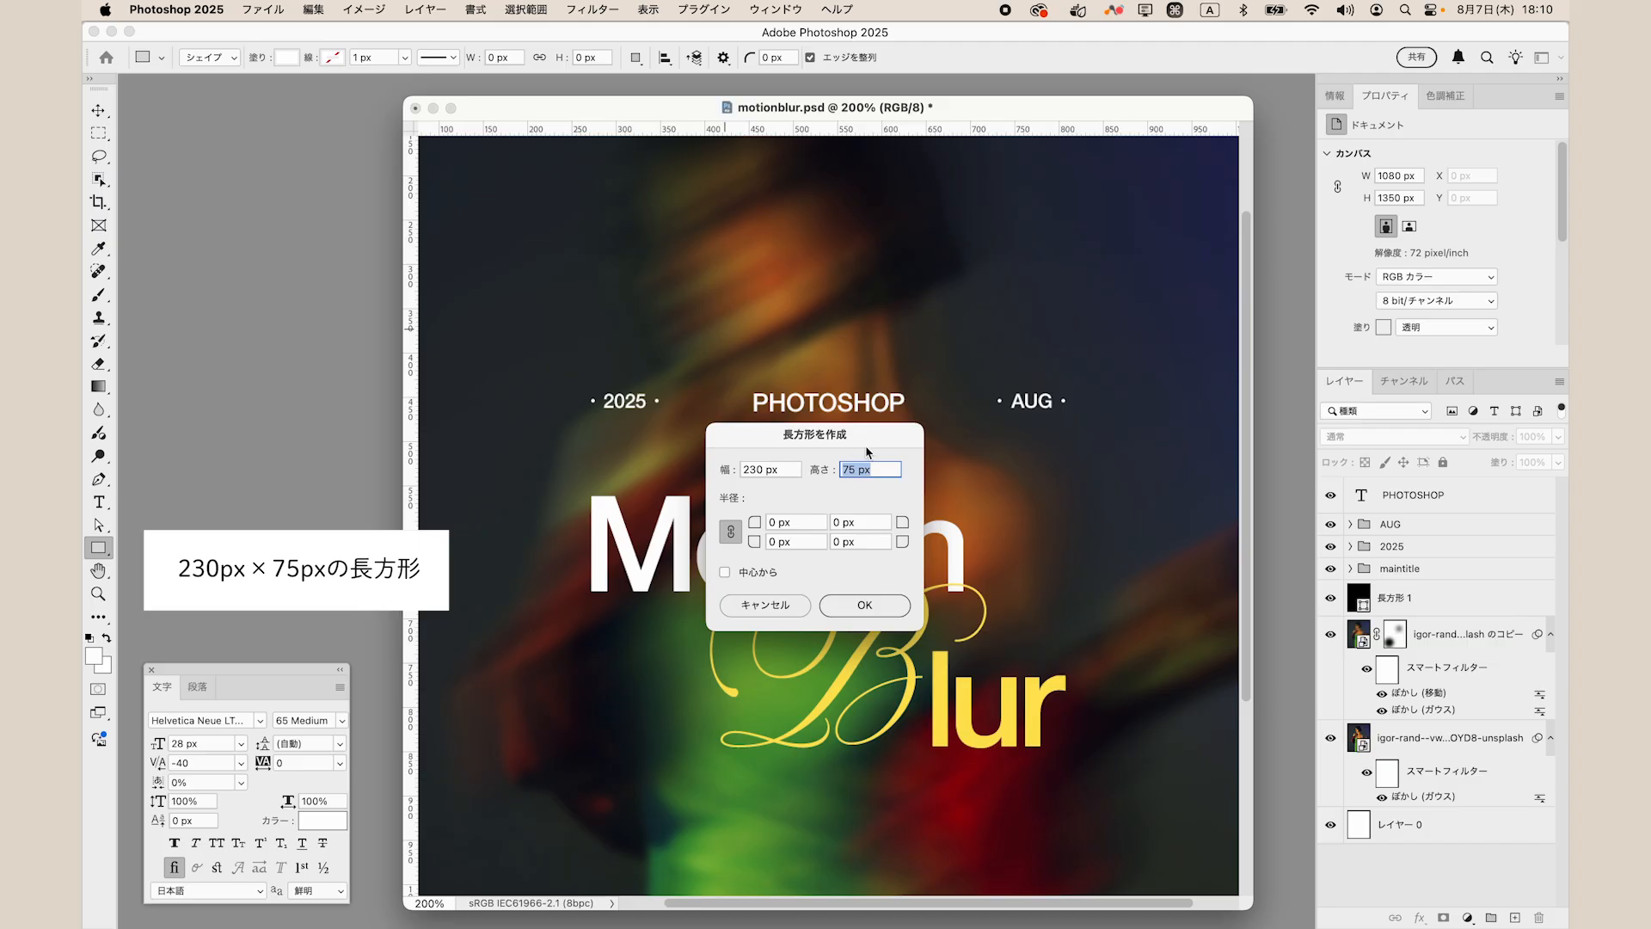
pyautogui.click(865, 605)
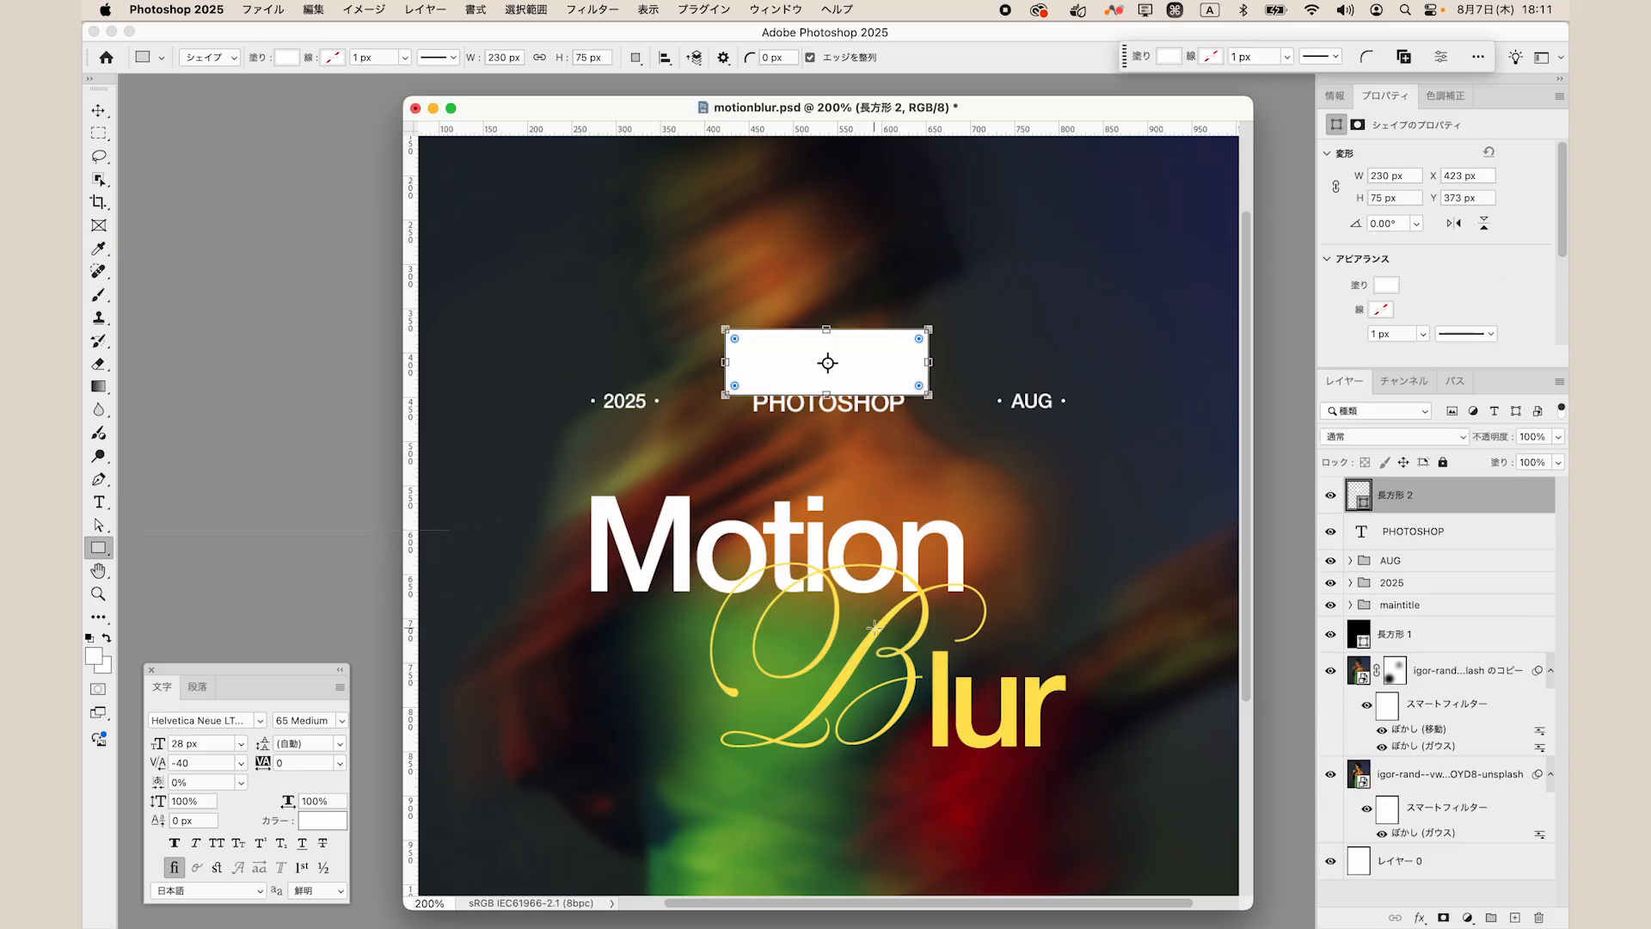
pyautogui.click(91, 112)
pyautogui.moveTo(884, 349); pyautogui.dragTo(891, 381)
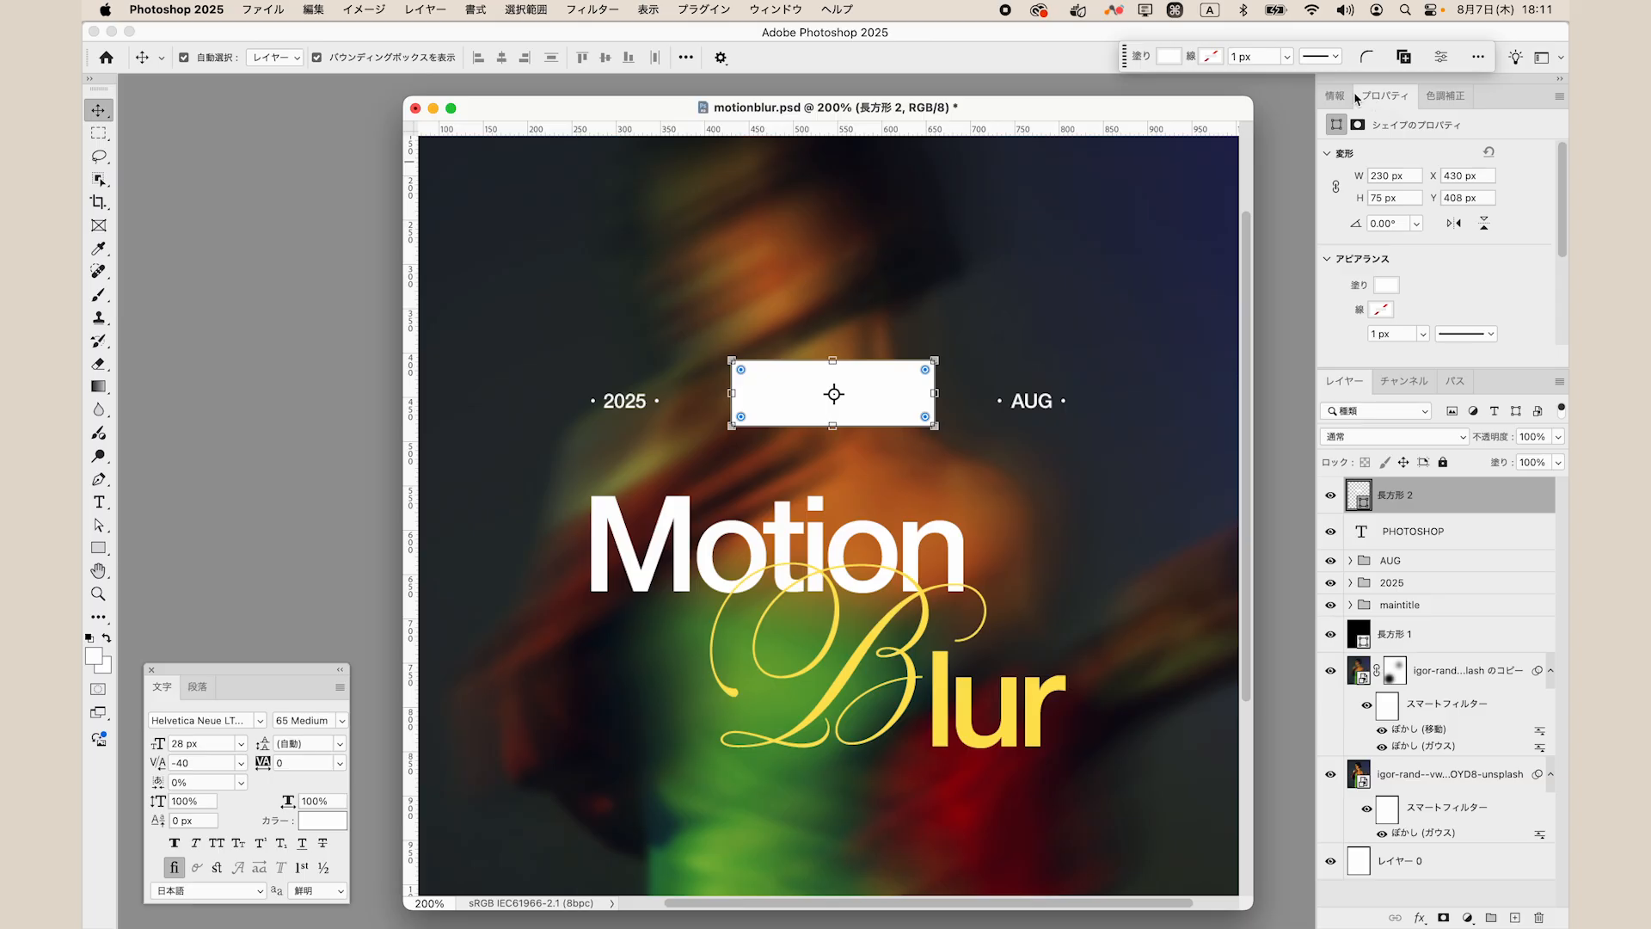
# Remove the fill of the 230 × 75 px rectangle and give it a white 1 px outline.
pyautogui.click(1387, 286)
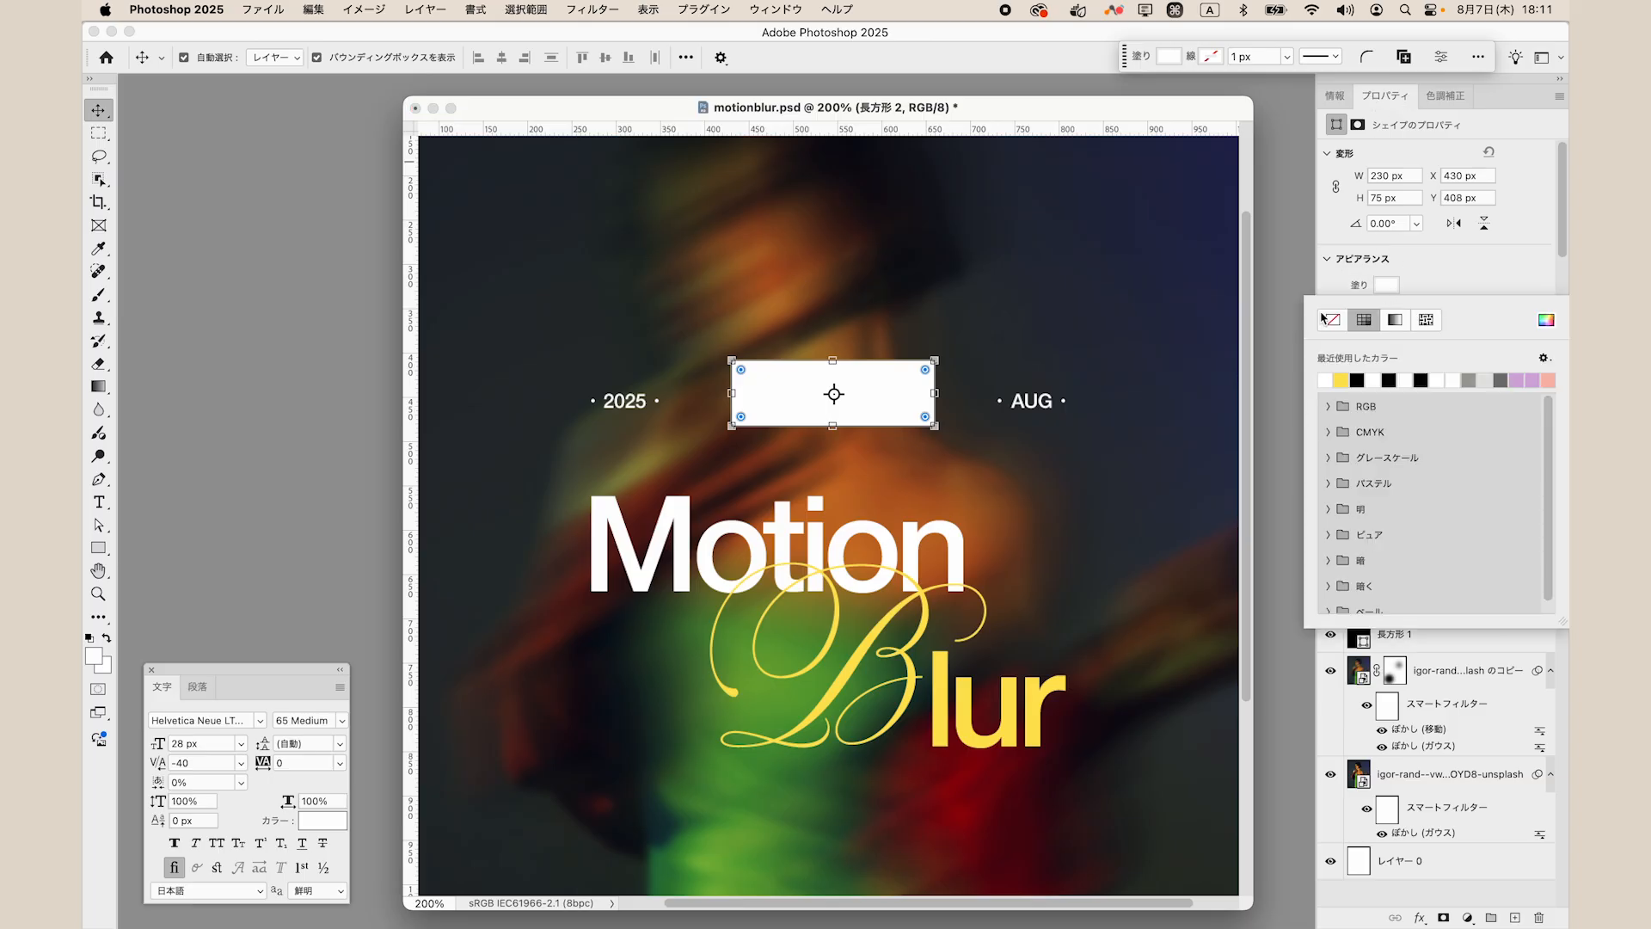
pyautogui.click(1336, 325)
pyautogui.click(1519, 262)
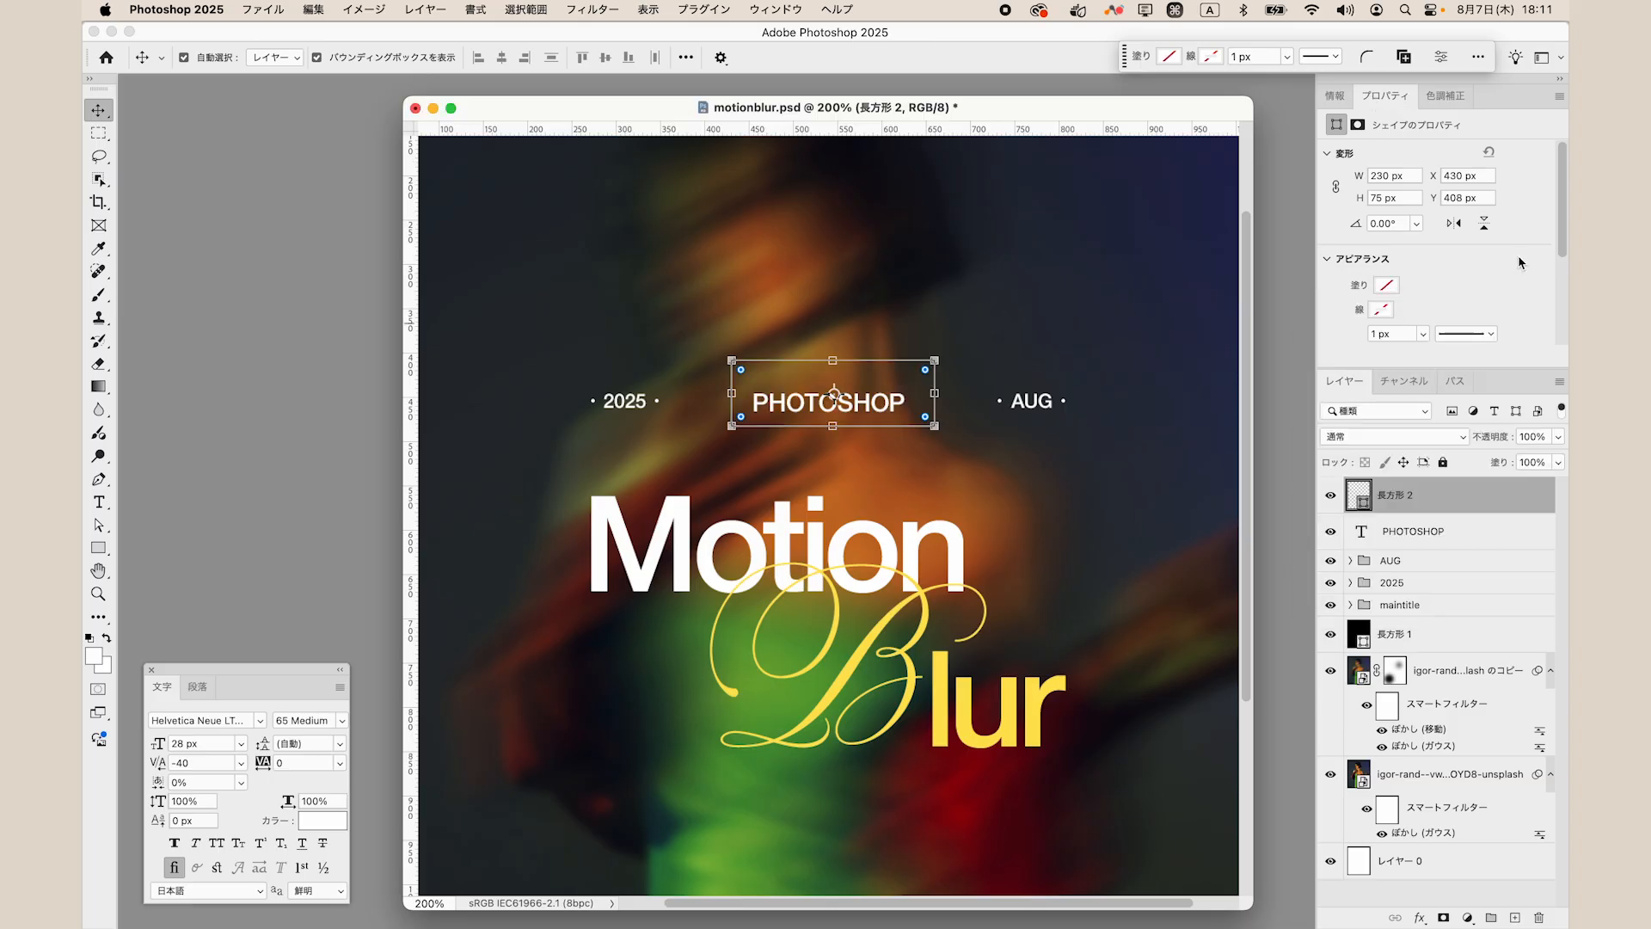
pyautogui.click(1381, 310)
pyautogui.click(1545, 343)
pyautogui.click(1113, 601)
pyautogui.moveTo(1114, 601); pyautogui.dragTo(1066, 571)
pyautogui.click(1462, 564)
# Round all corners of the outlined rectangle fully so that it forms a pill shape around "PHOTOSHOP".
pyautogui.scroll(-2, 1380, 325)
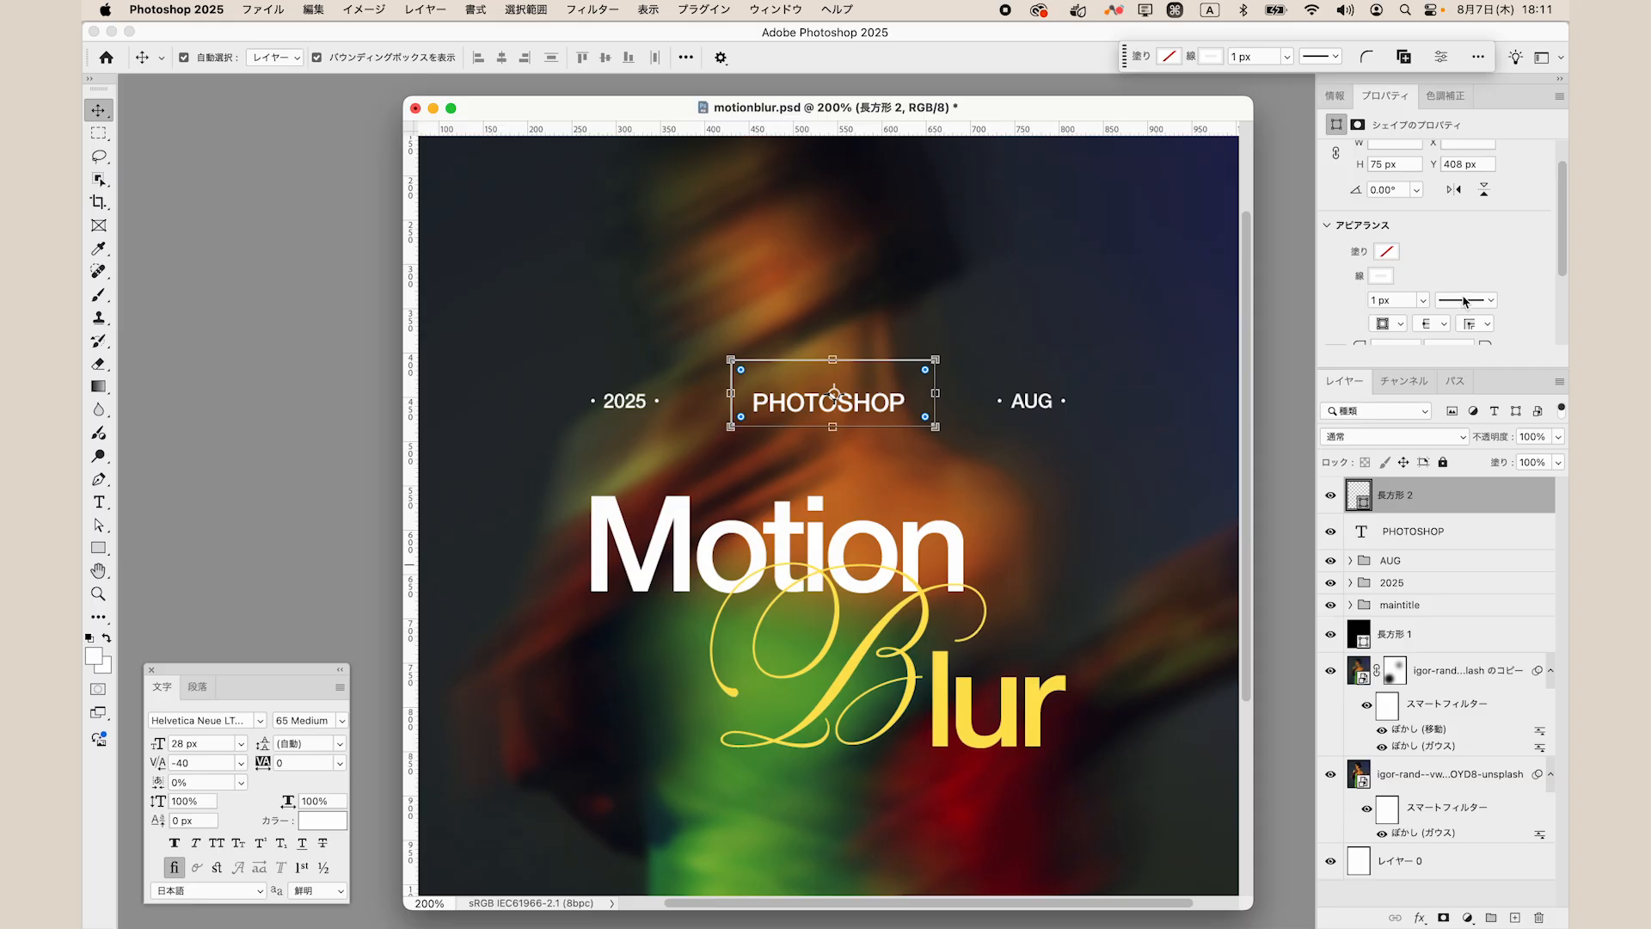
pyautogui.click(1473, 585)
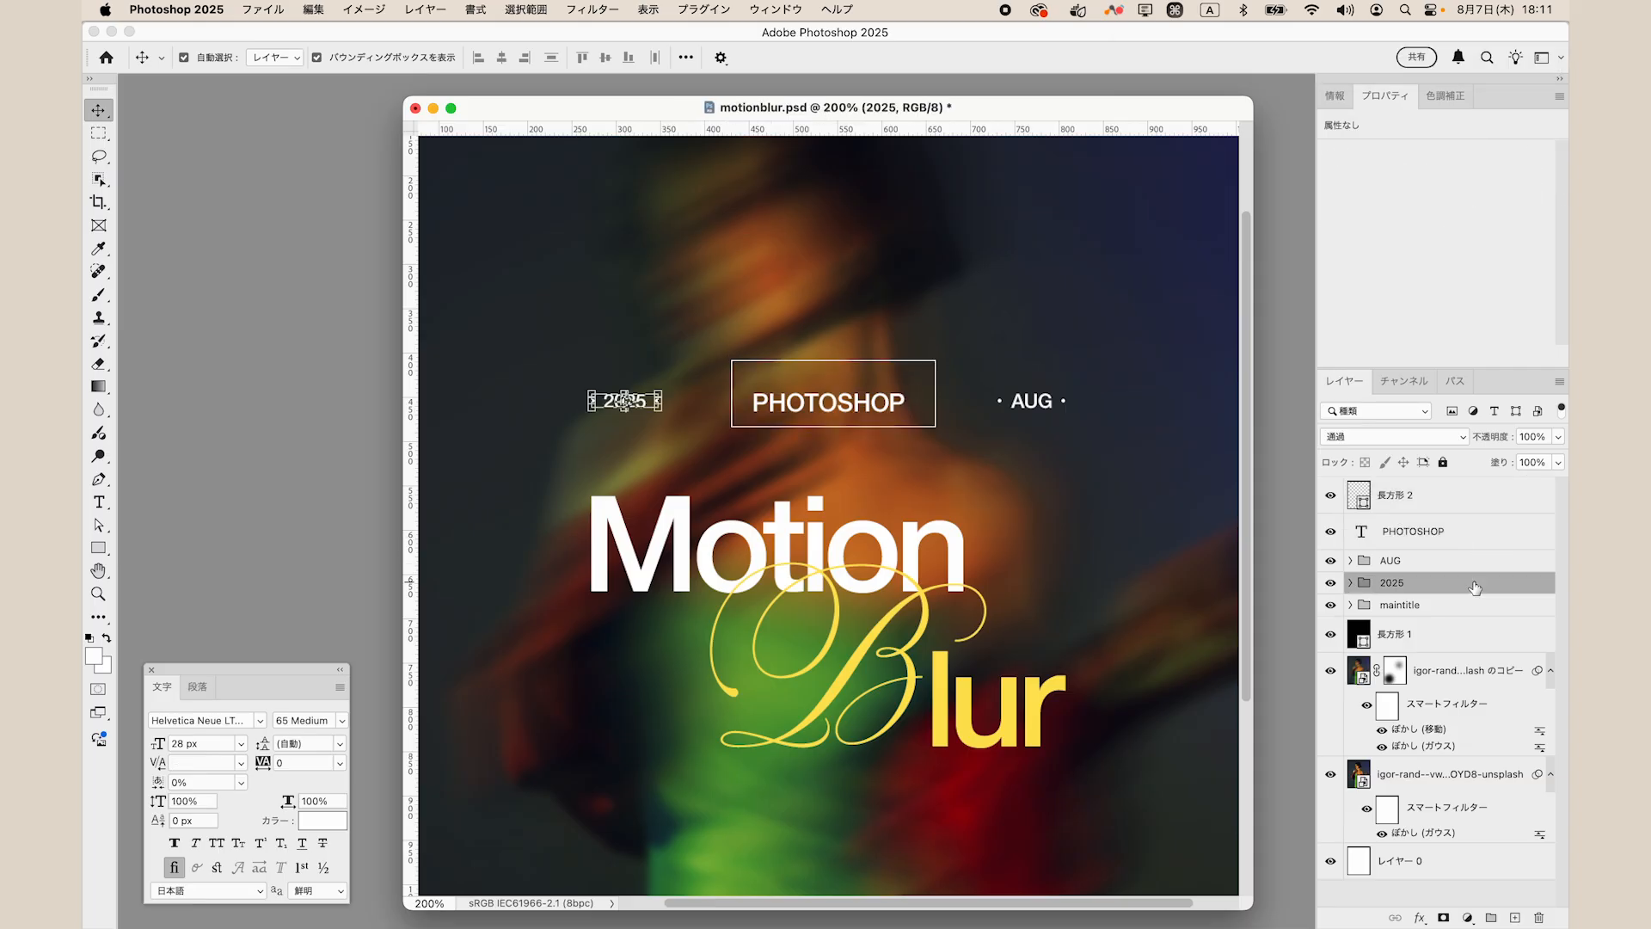
pyautogui.click(1448, 502)
pyautogui.scroll(-3, 1493, 307)
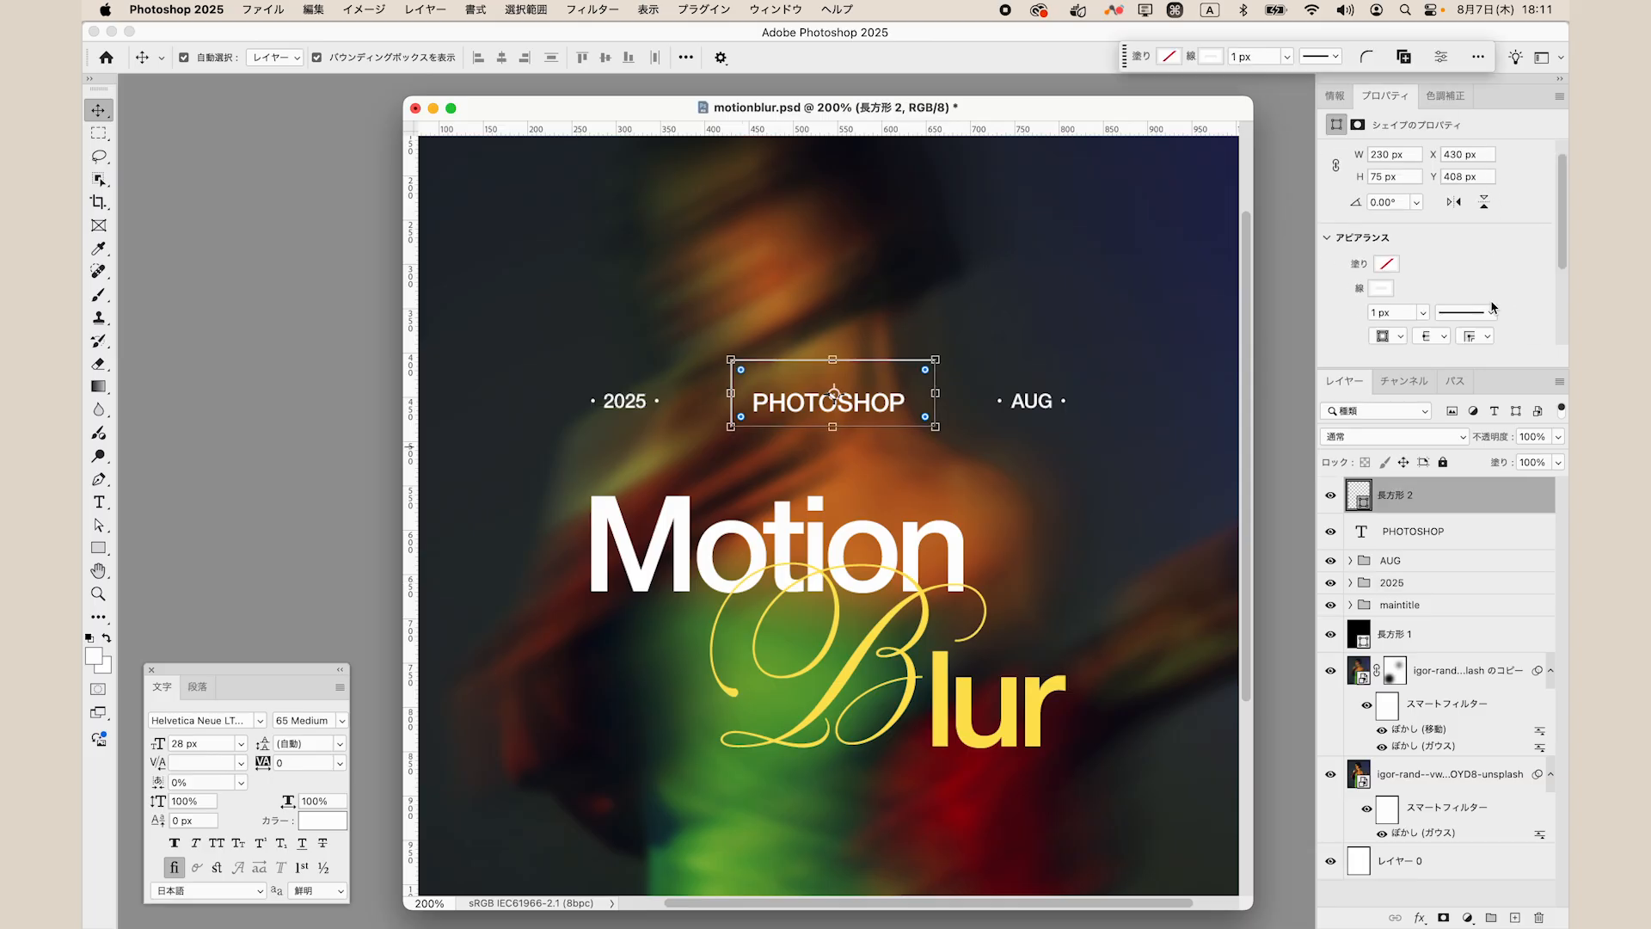
pyautogui.scroll(-1, 1493, 307)
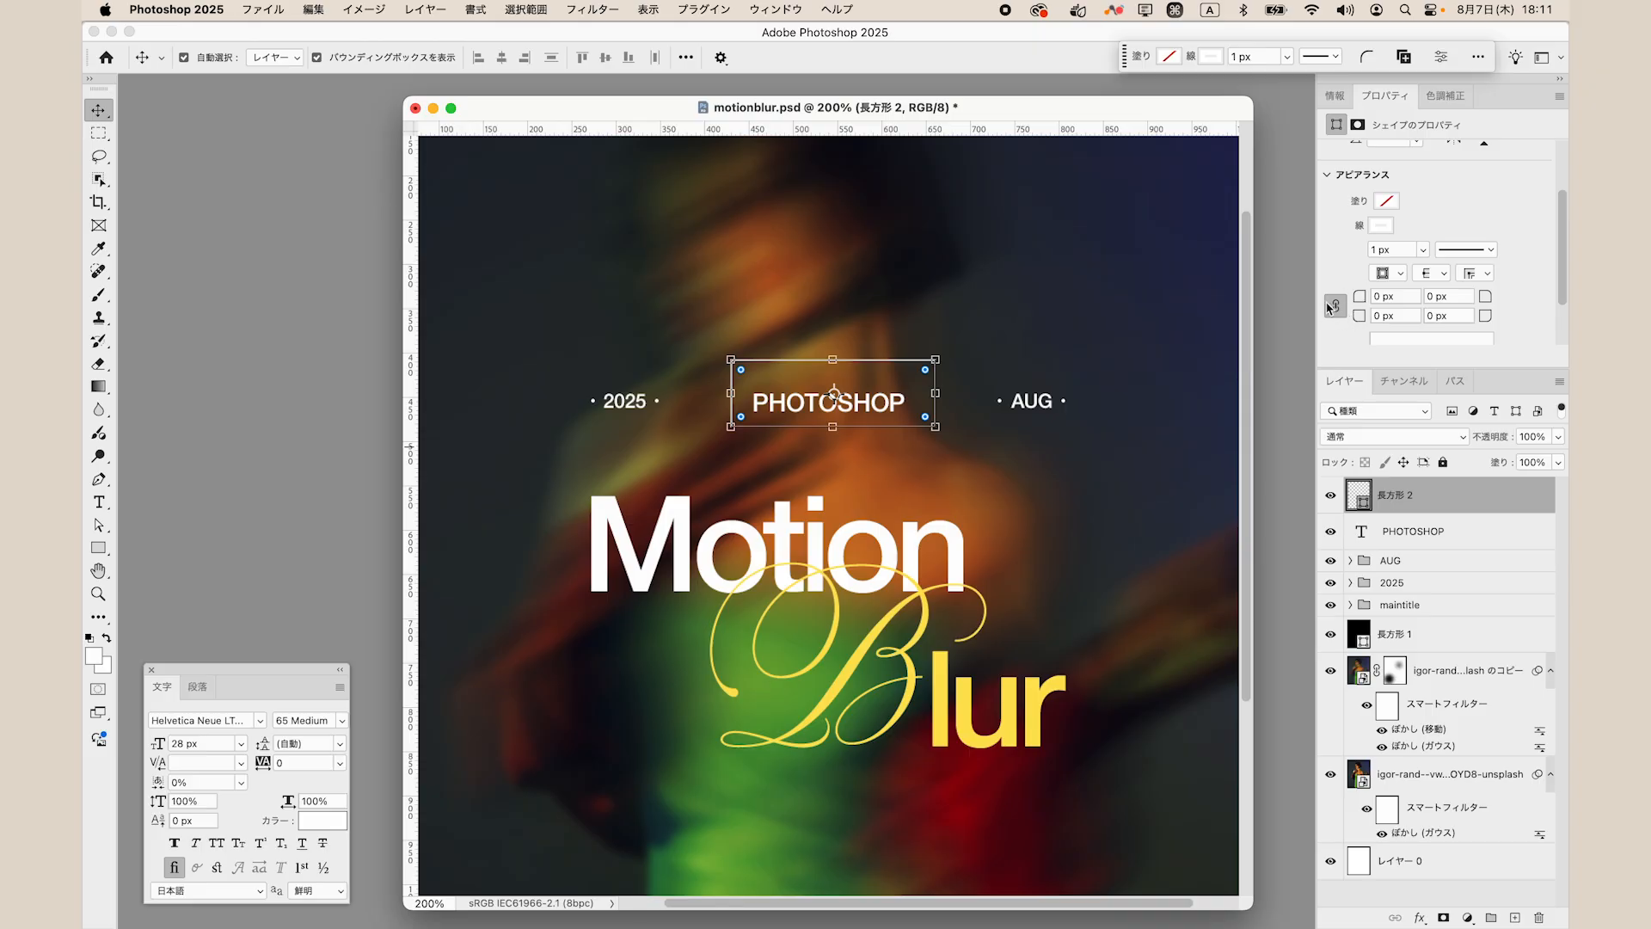
pyautogui.moveTo(1359, 297); pyautogui.dragTo(1565, 298)
pyautogui.click(1031, 401)
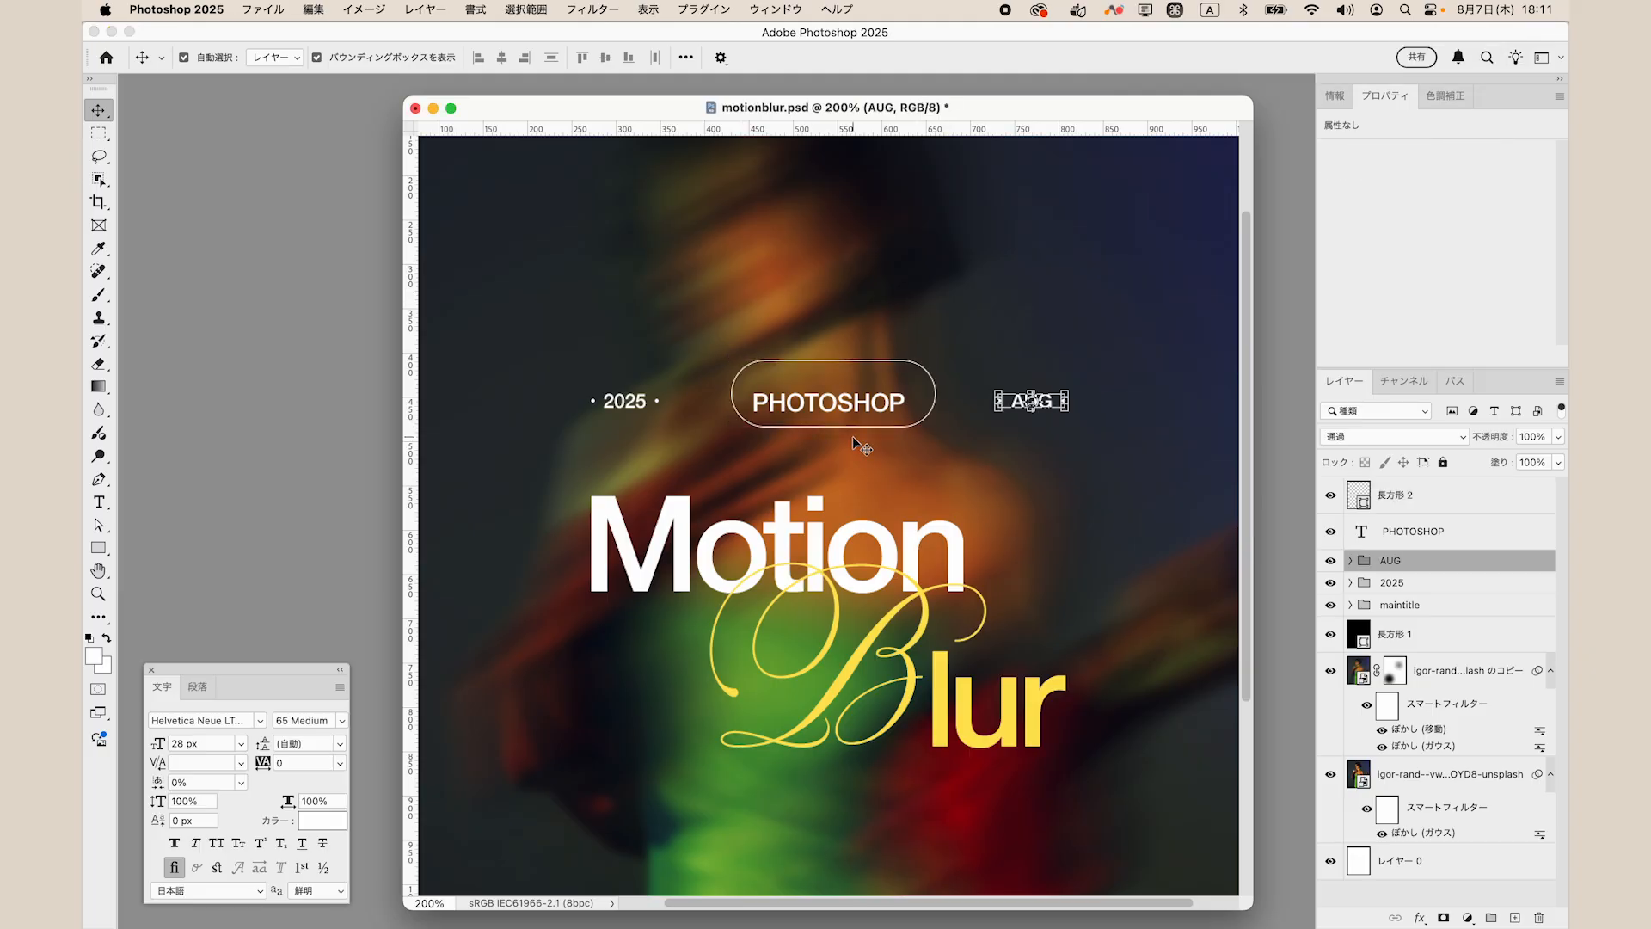
# Align the "PHOTOSHOP" text and the pill outline on their horizontal and vertical centres.
pyautogui.click(1457, 533)
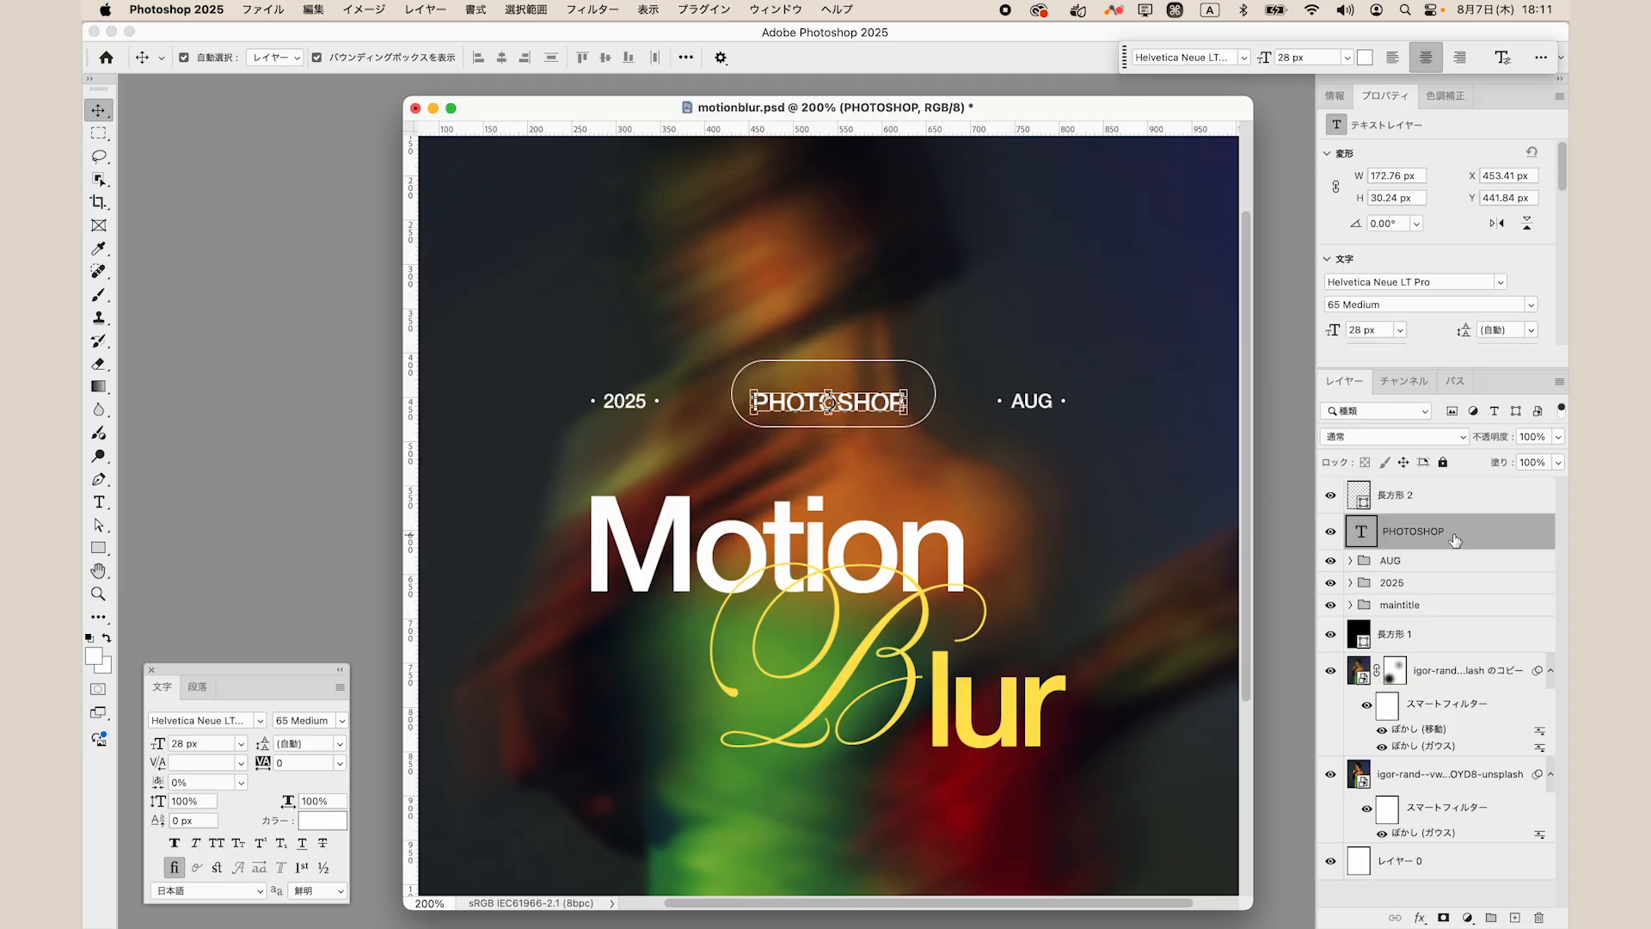
pyautogui.keyDown('shift'); pyautogui.click(1467, 500); pyautogui.keyUp('shift')
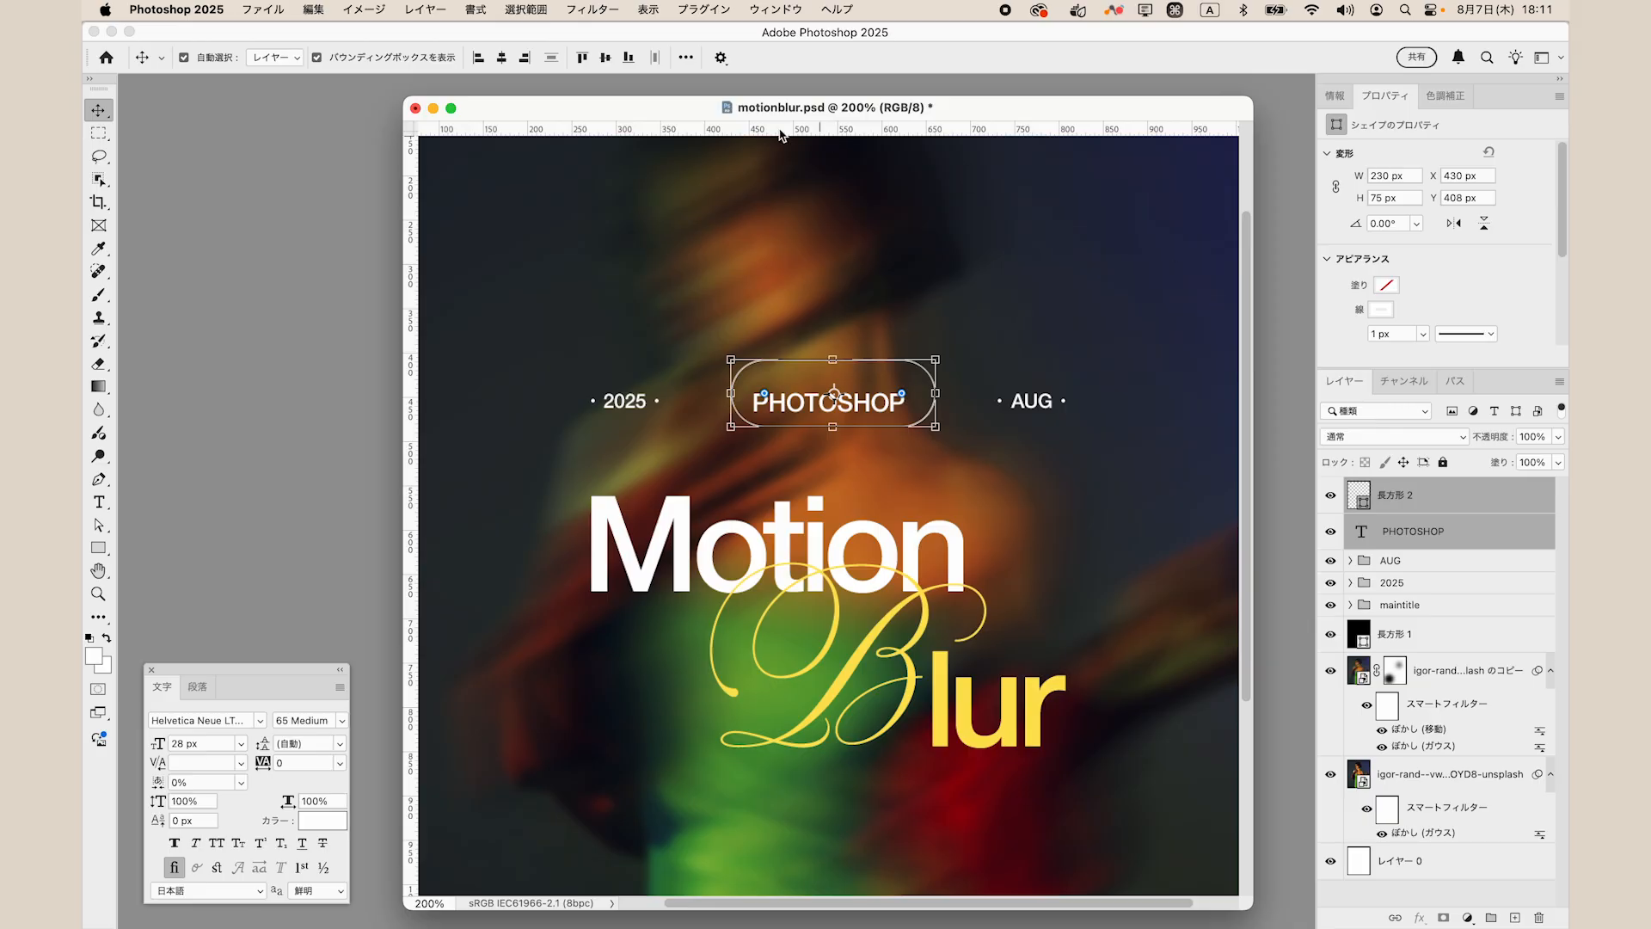
pyautogui.click(503, 60)
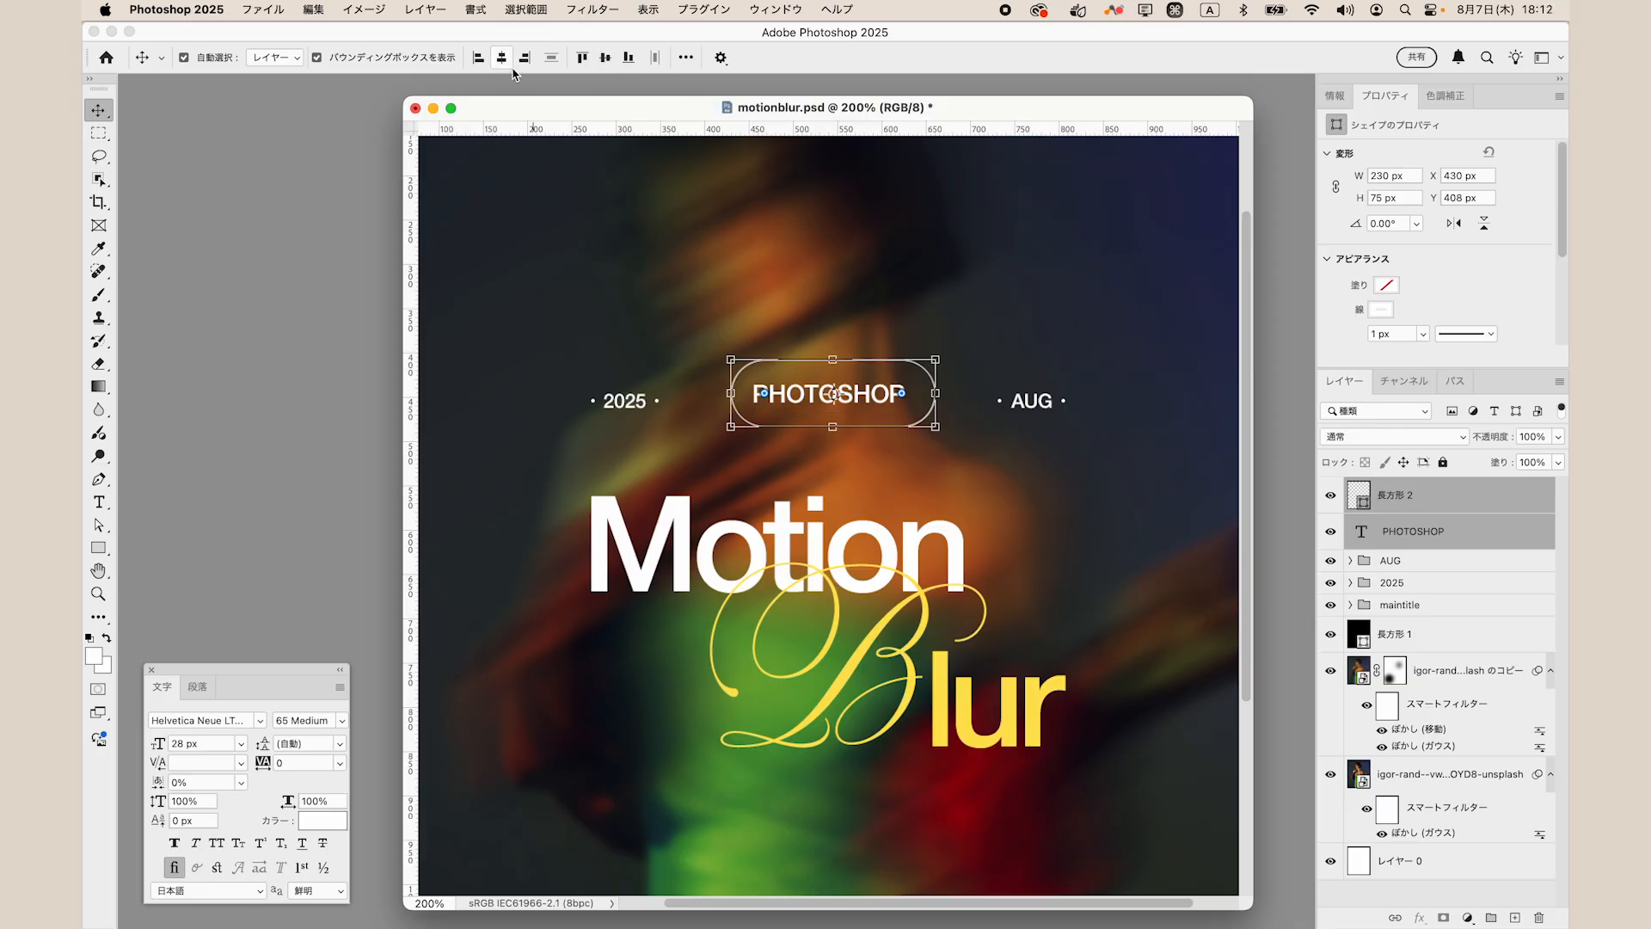
pyautogui.click(1441, 564)
pyautogui.click(1488, 680)
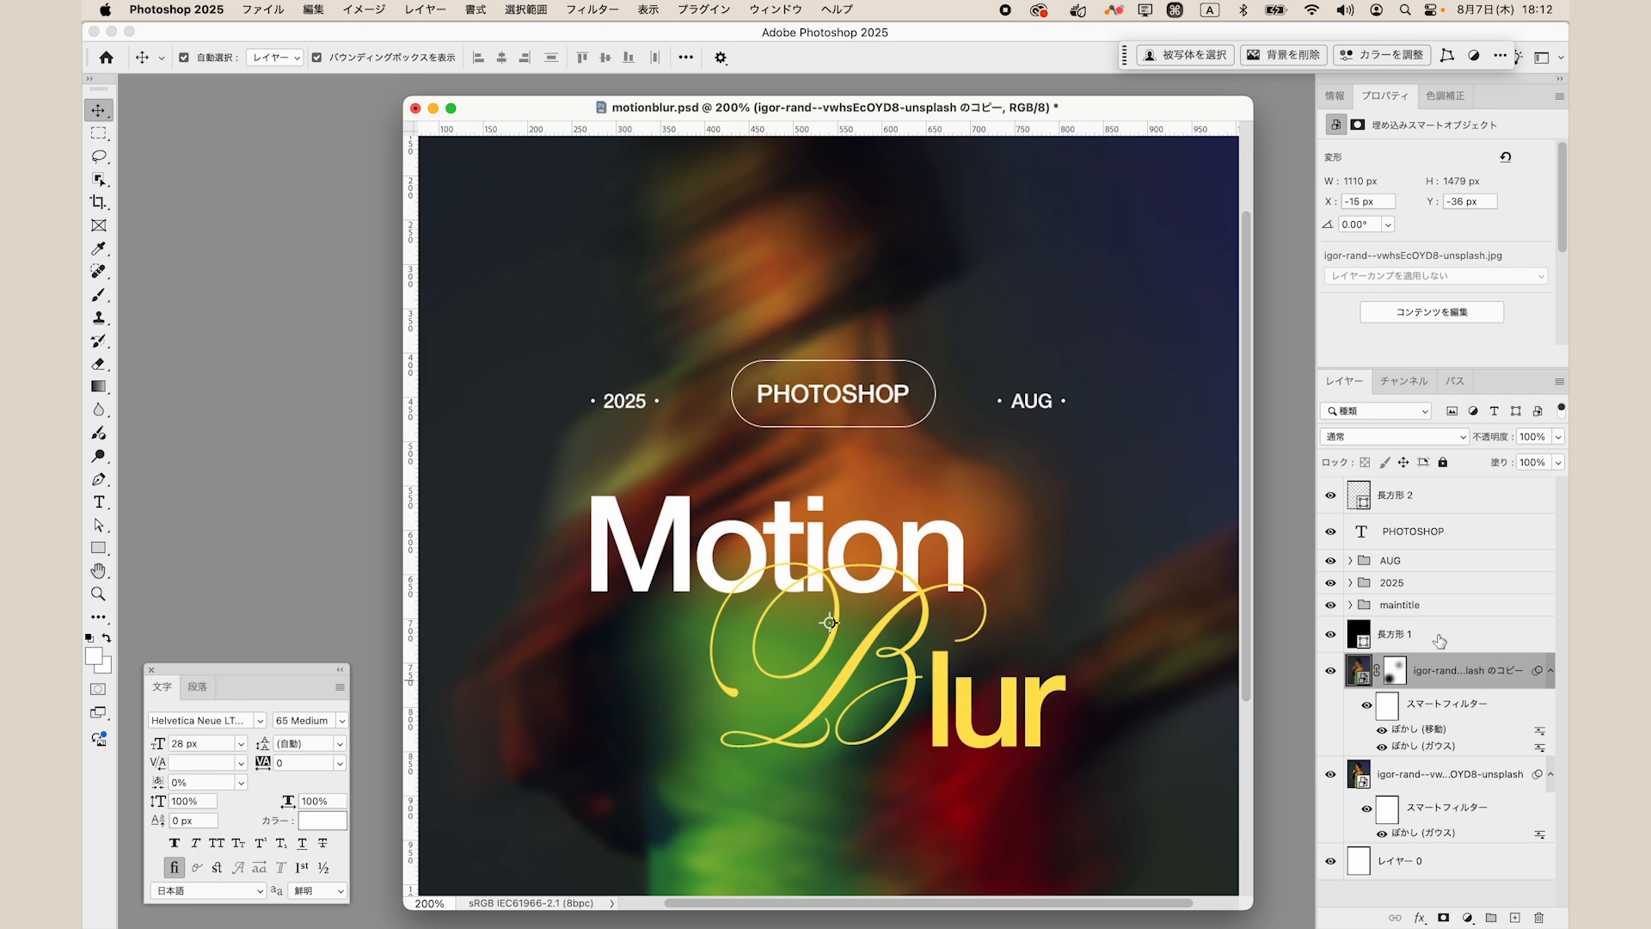
# Group the "PHOTOSHOP" text with its pill outline, name the group "photoshop" and save the document.
pyautogui.click(1450, 535)
pyautogui.keyDown('super'); pyautogui.click(1456, 512); pyautogui.keyUp('super')
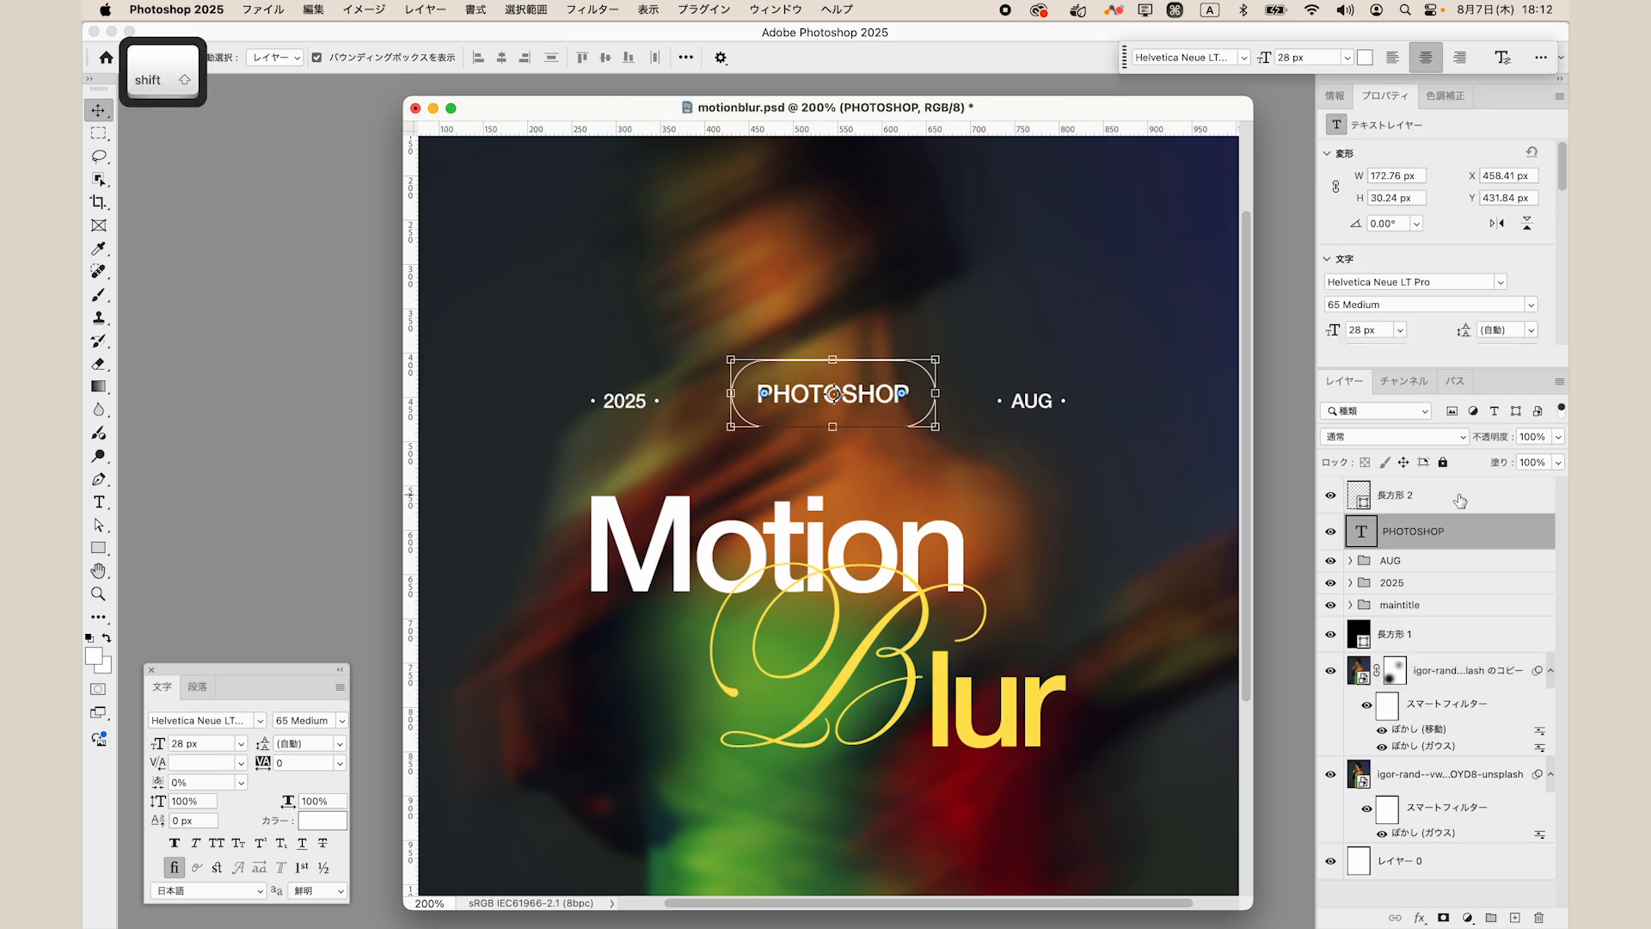
pyautogui.press('super+g')
pyautogui.doubleClick(1414, 488)
pyautogui.write('photoshop')
pyautogui.press('Return')
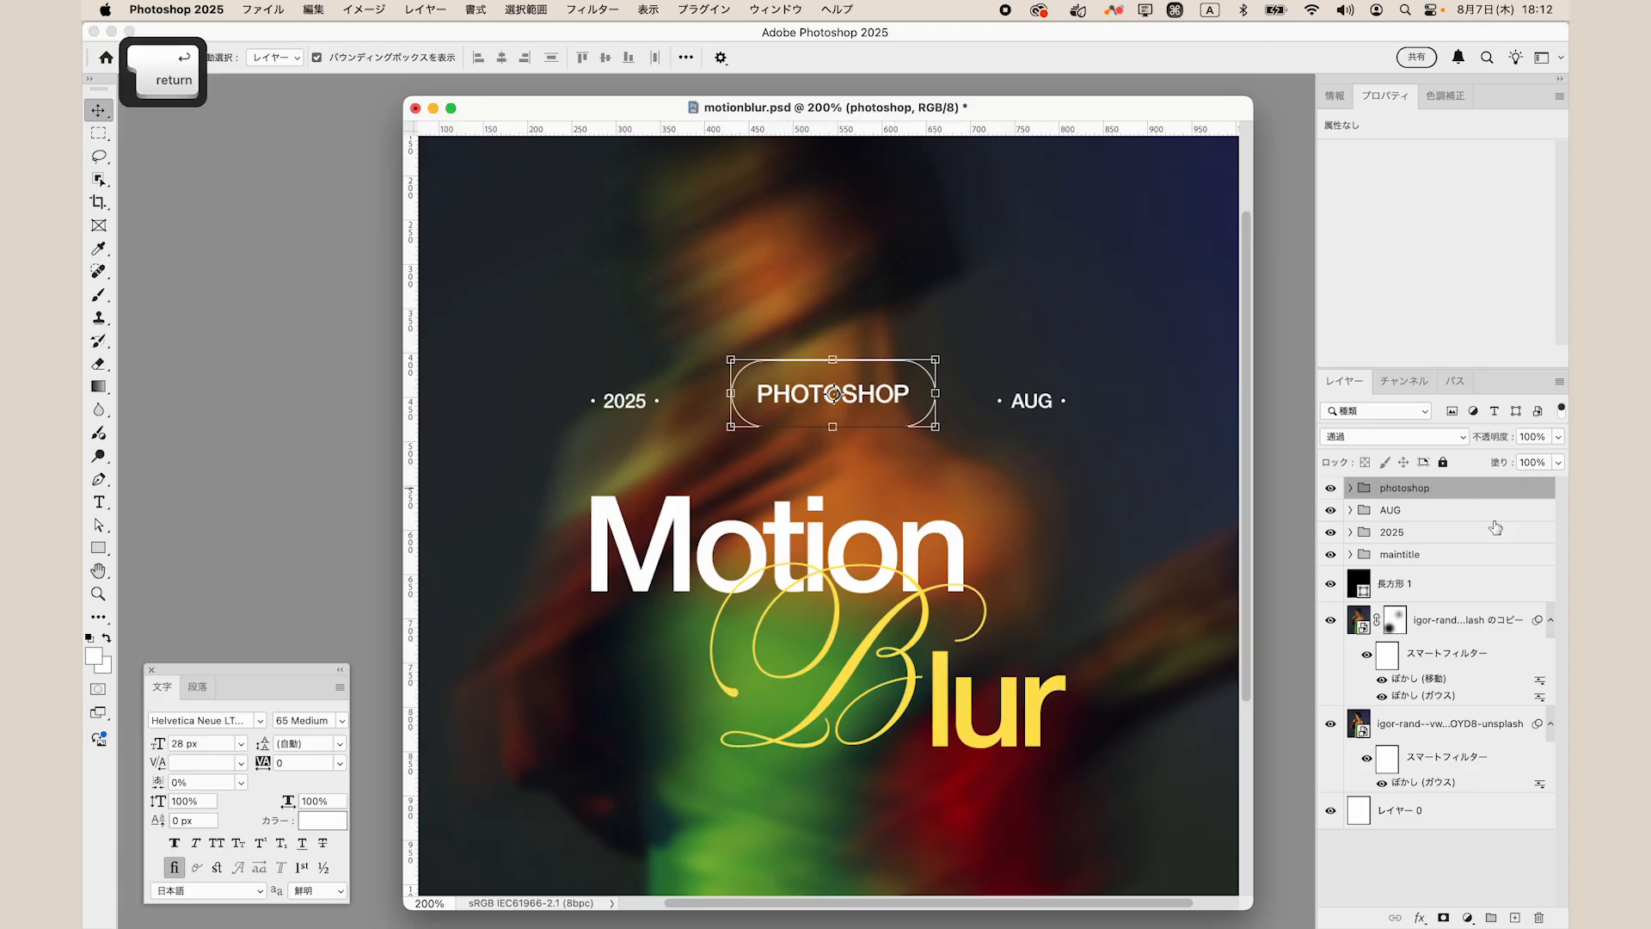
pyautogui.press('super+s')
pyautogui.press('super+1')
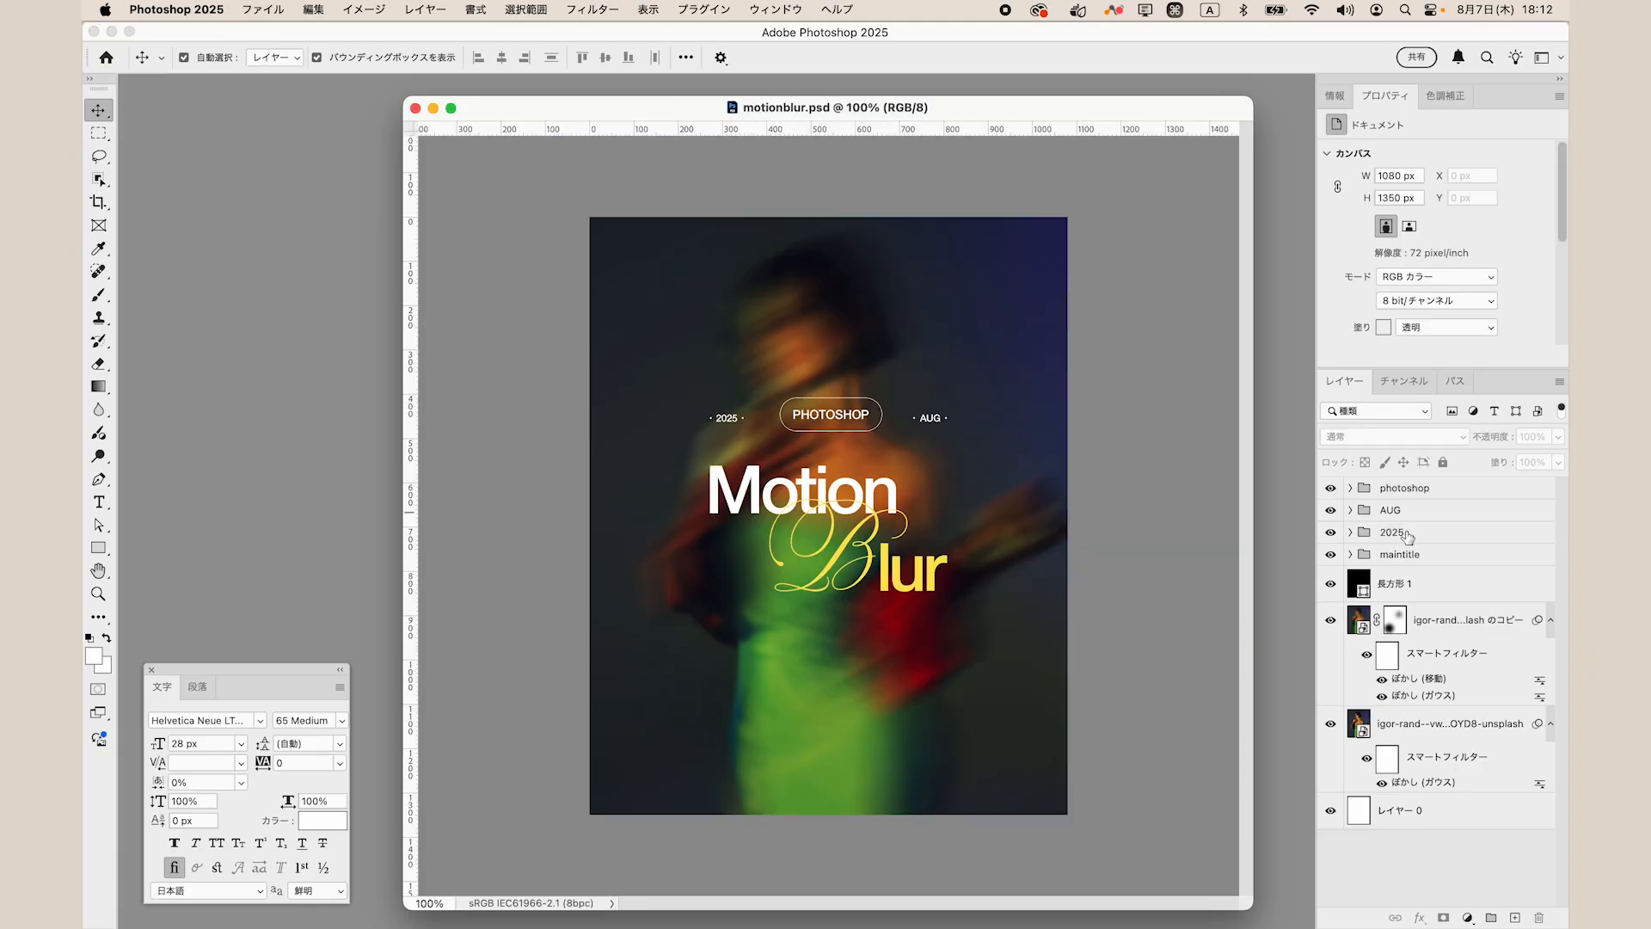
# Align the "2025", "AUG" and "photoshop" groups on their vertical centres and distribute them evenly in the horizontal direction.
pyautogui.click(1408, 535)
pyautogui.keyDown('super'); pyautogui.click(1416, 512); pyautogui.keyUp('super')
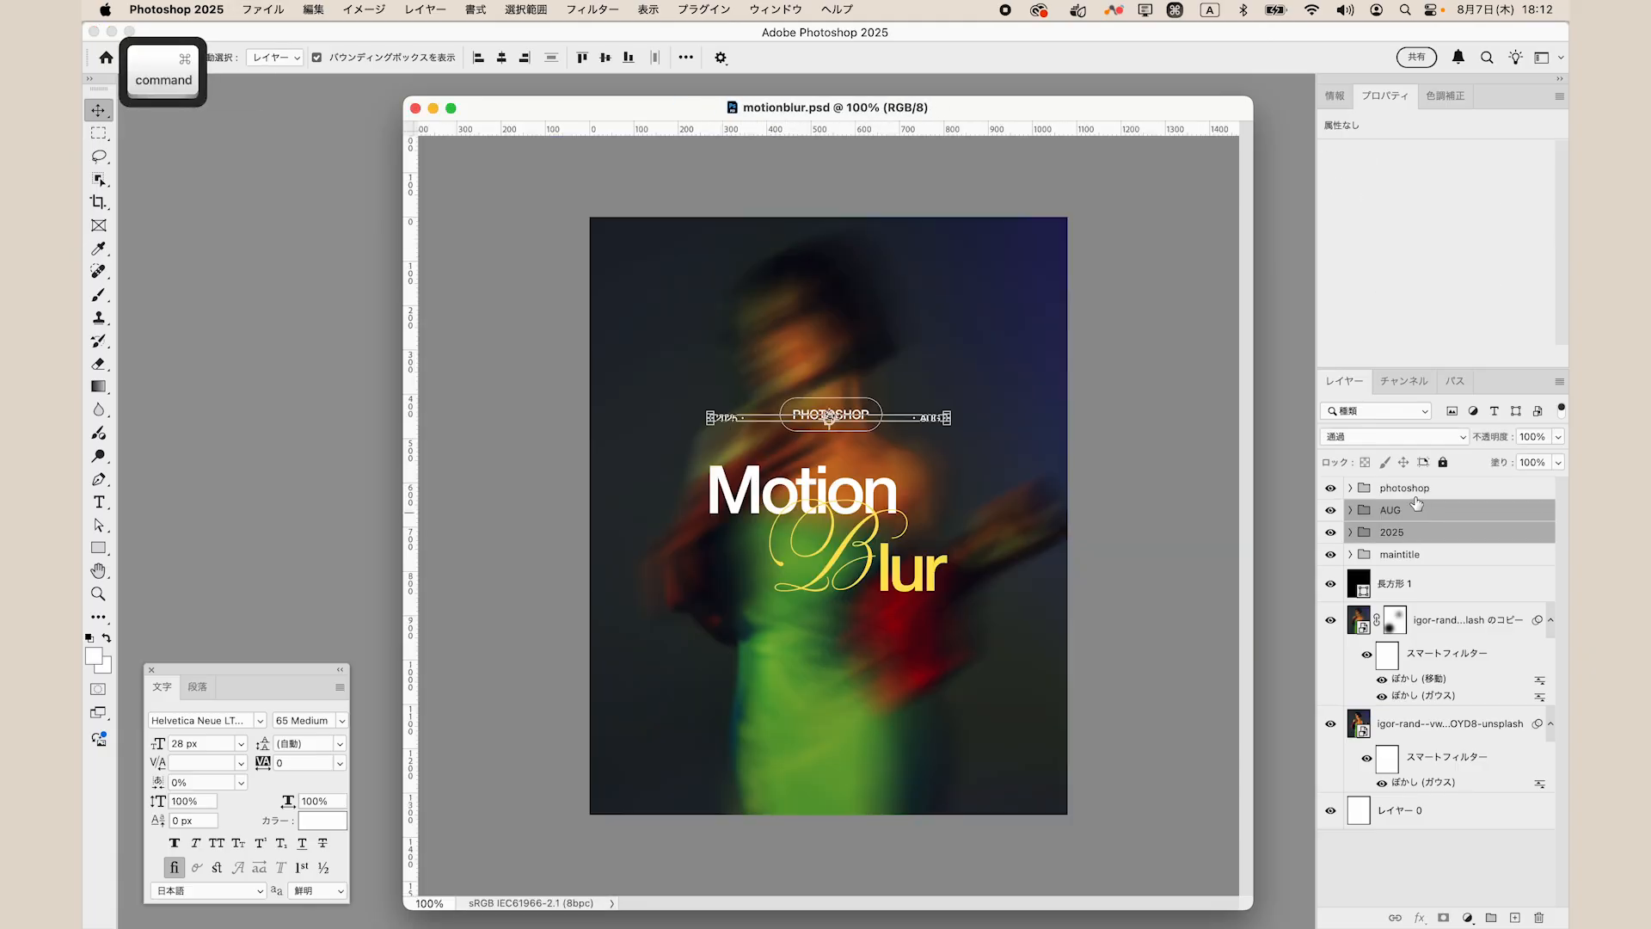
pyautogui.keyDown('super'); pyautogui.click(1416, 497); pyautogui.keyUp('super')
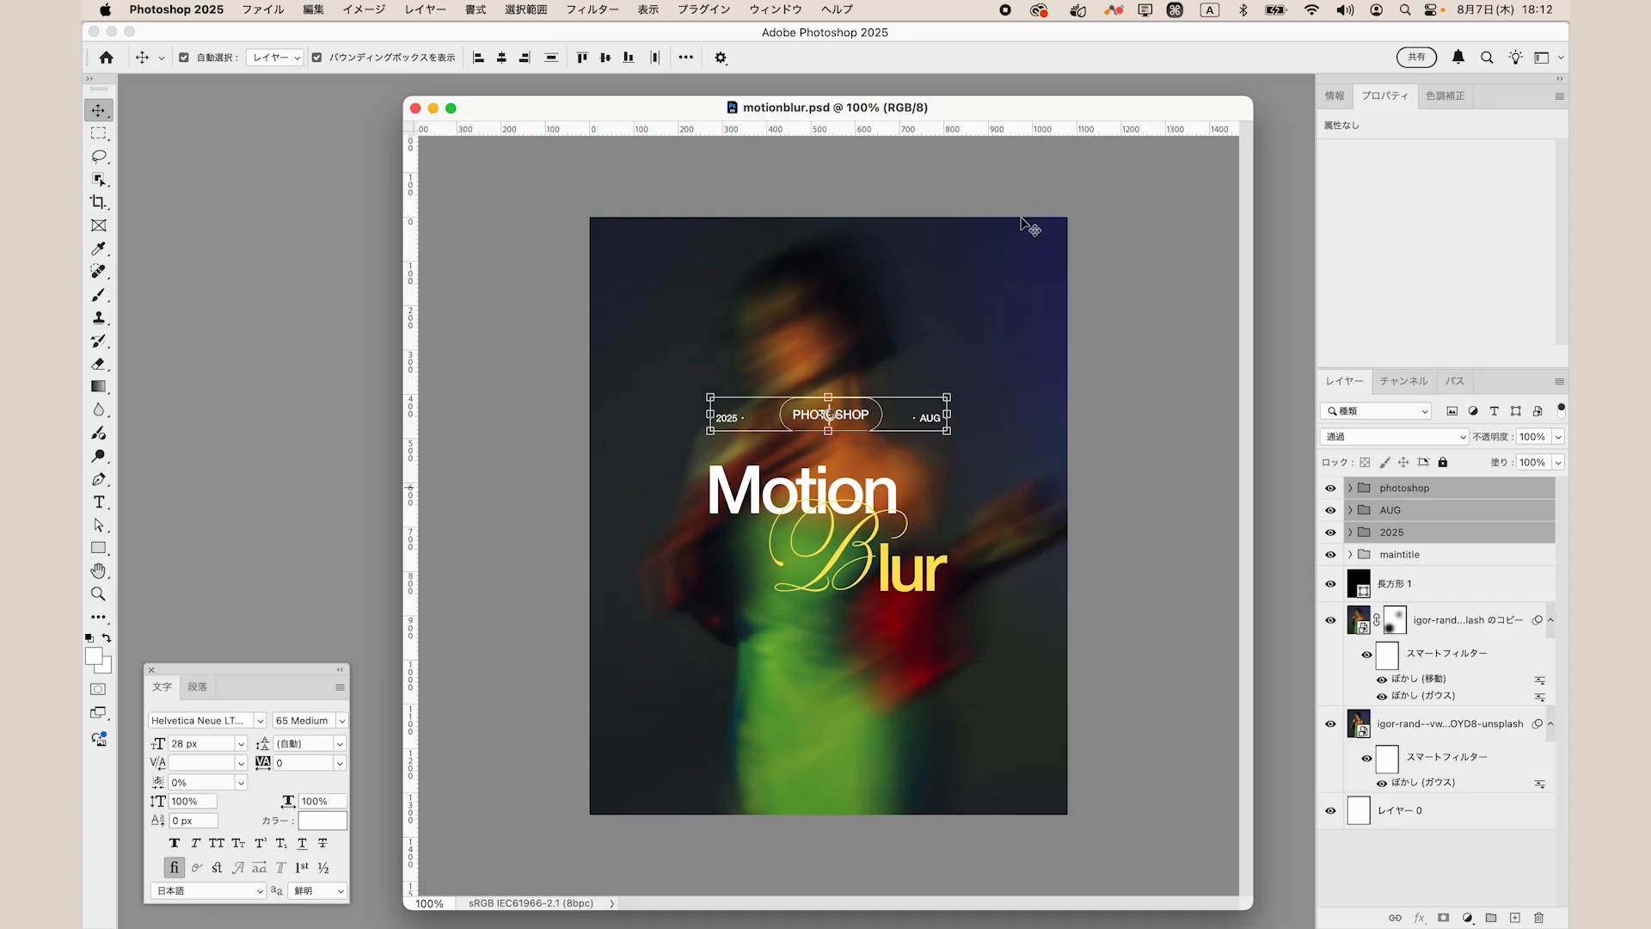
pyautogui.click(607, 60)
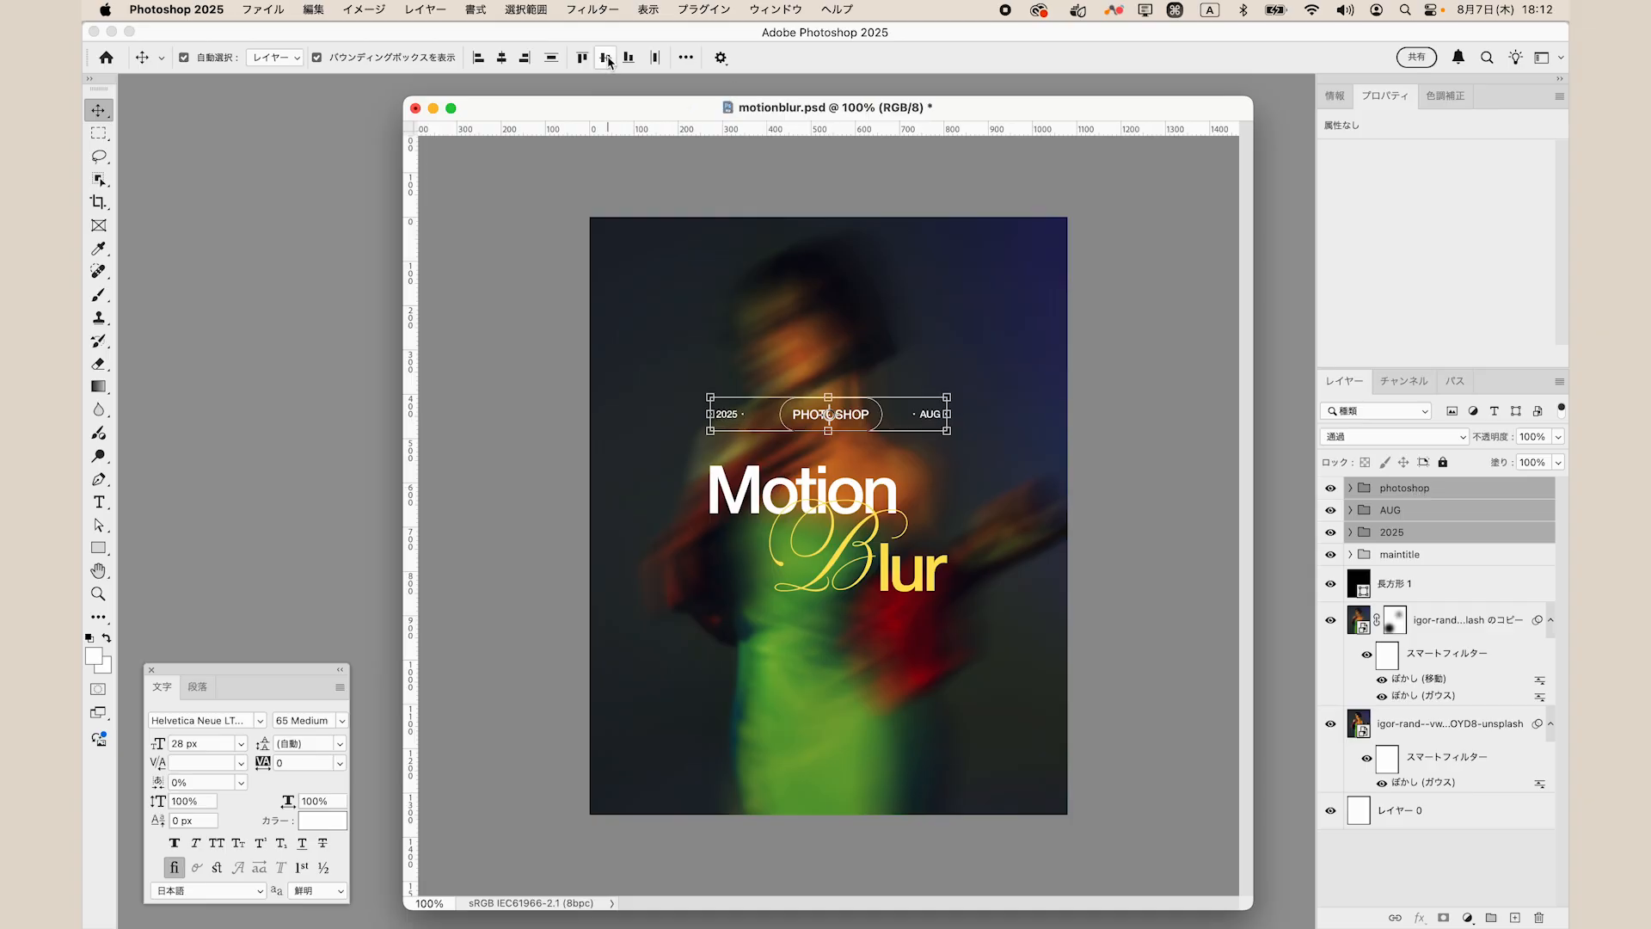
pyautogui.click(656, 59)
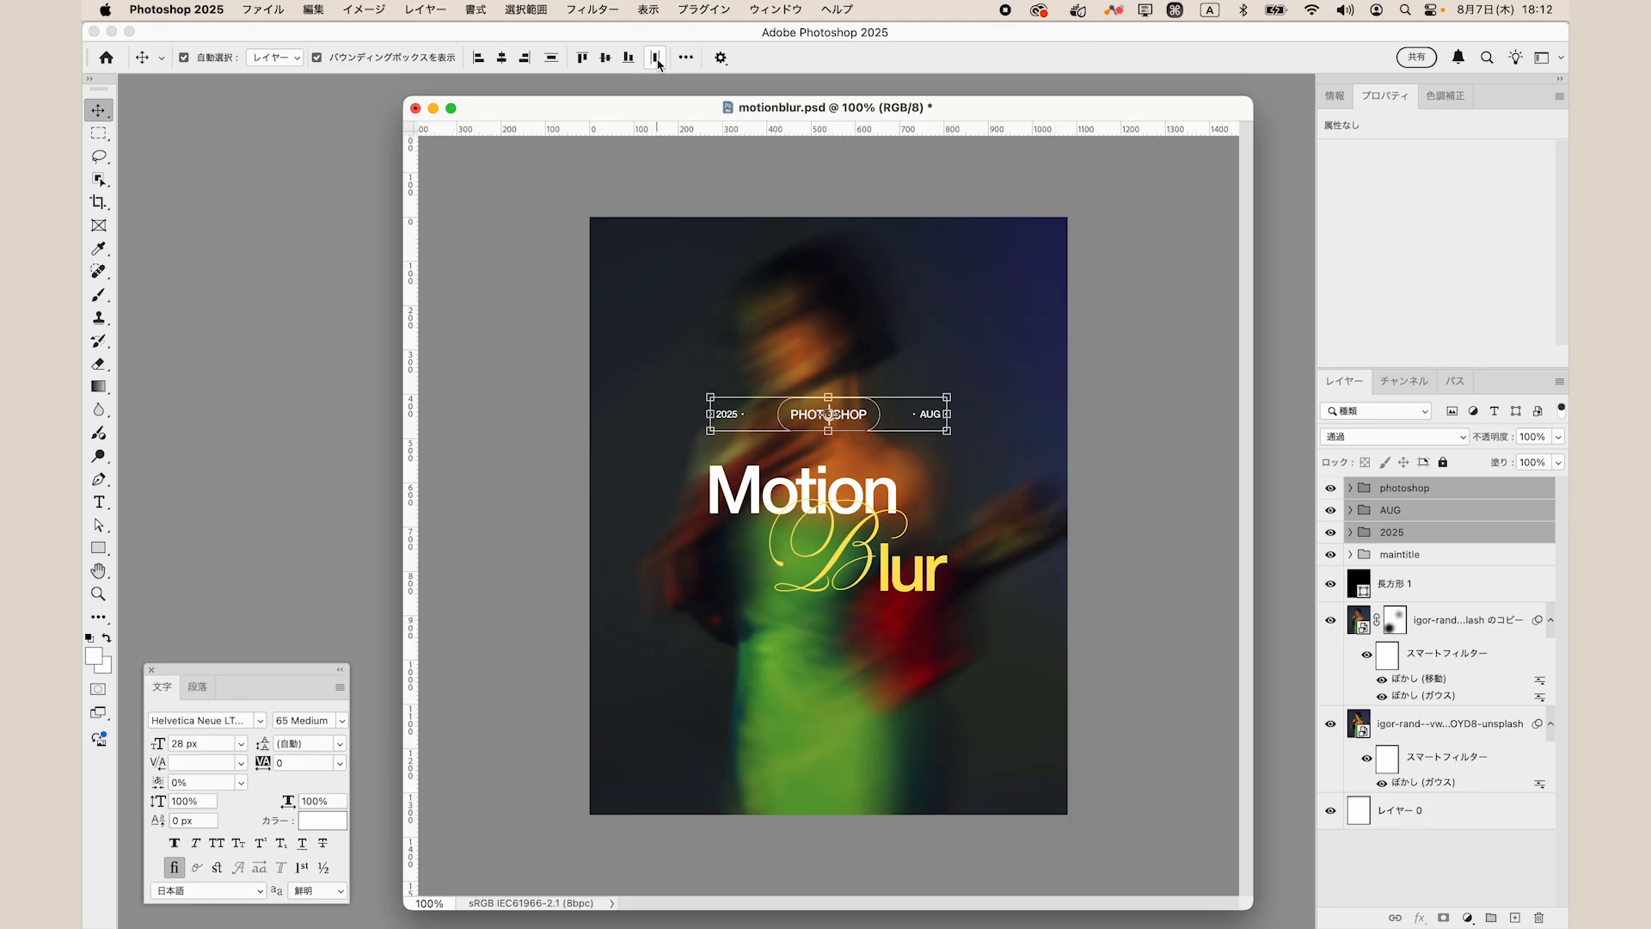
pyautogui.click(1183, 599)
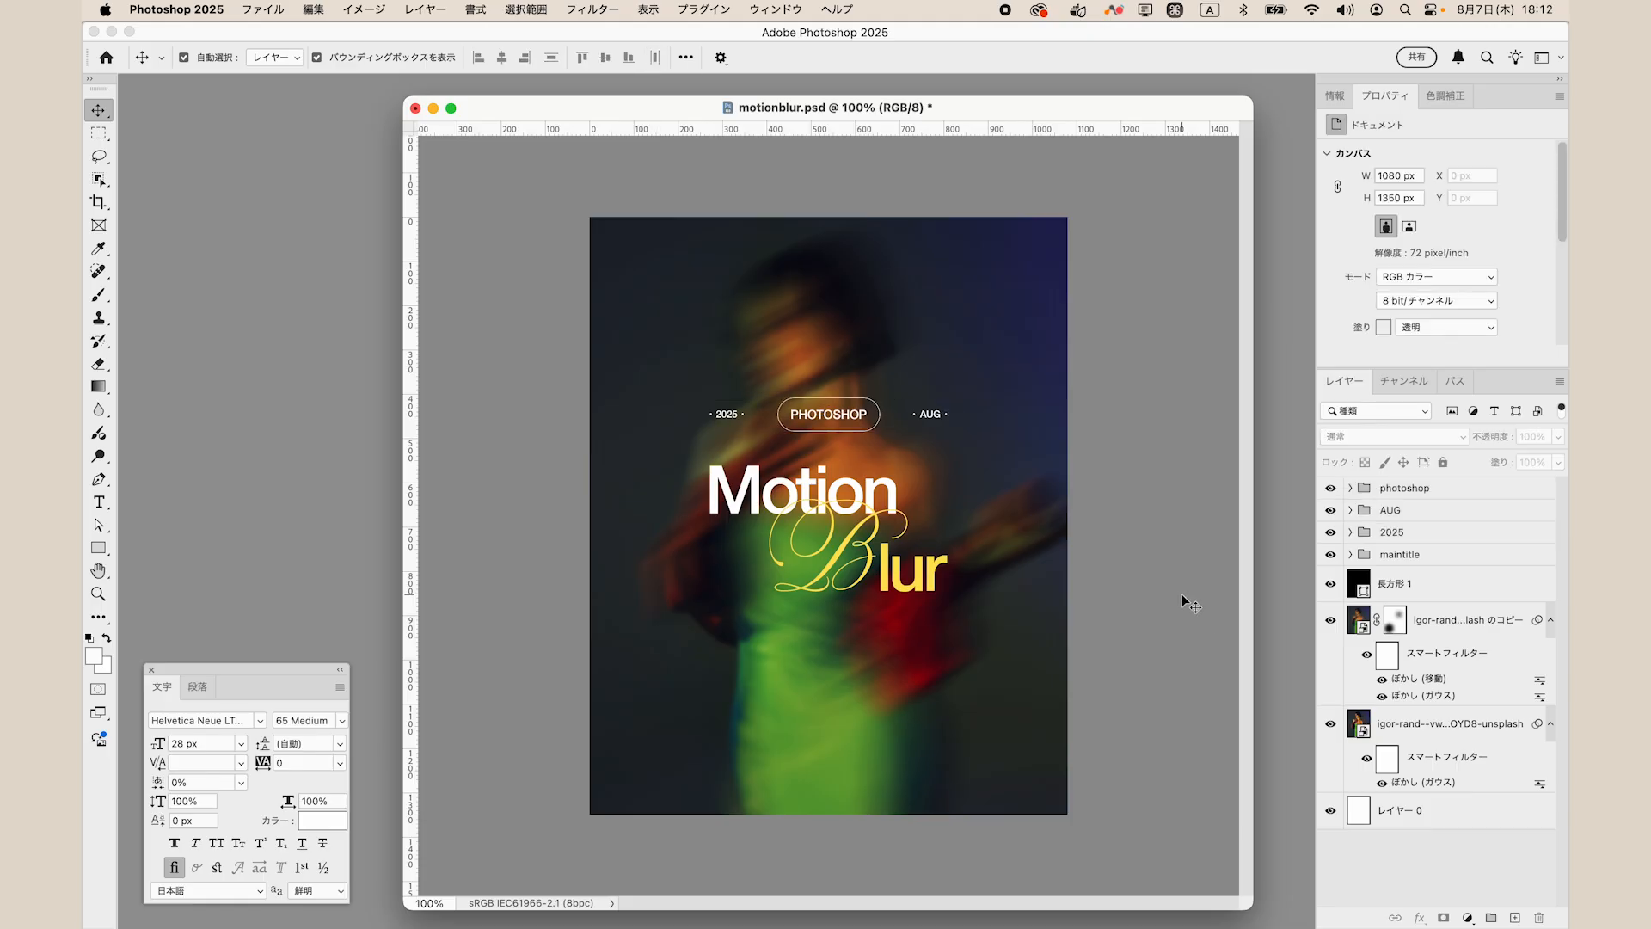
# Combine the "2025", "AUG" and "photoshop" groups into one group named "top" and save the document.
pyautogui.keyDown('ctrl'); pyautogui.click(1449, 533); pyautogui.keyUp('ctrl')
pyautogui.keyDown('ctrl'); pyautogui.click(1445, 510); pyautogui.keyUp('ctrl')
pyautogui.keyDown('ctrl'); pyautogui.click(1444, 494); pyautogui.keyUp('ctrl')
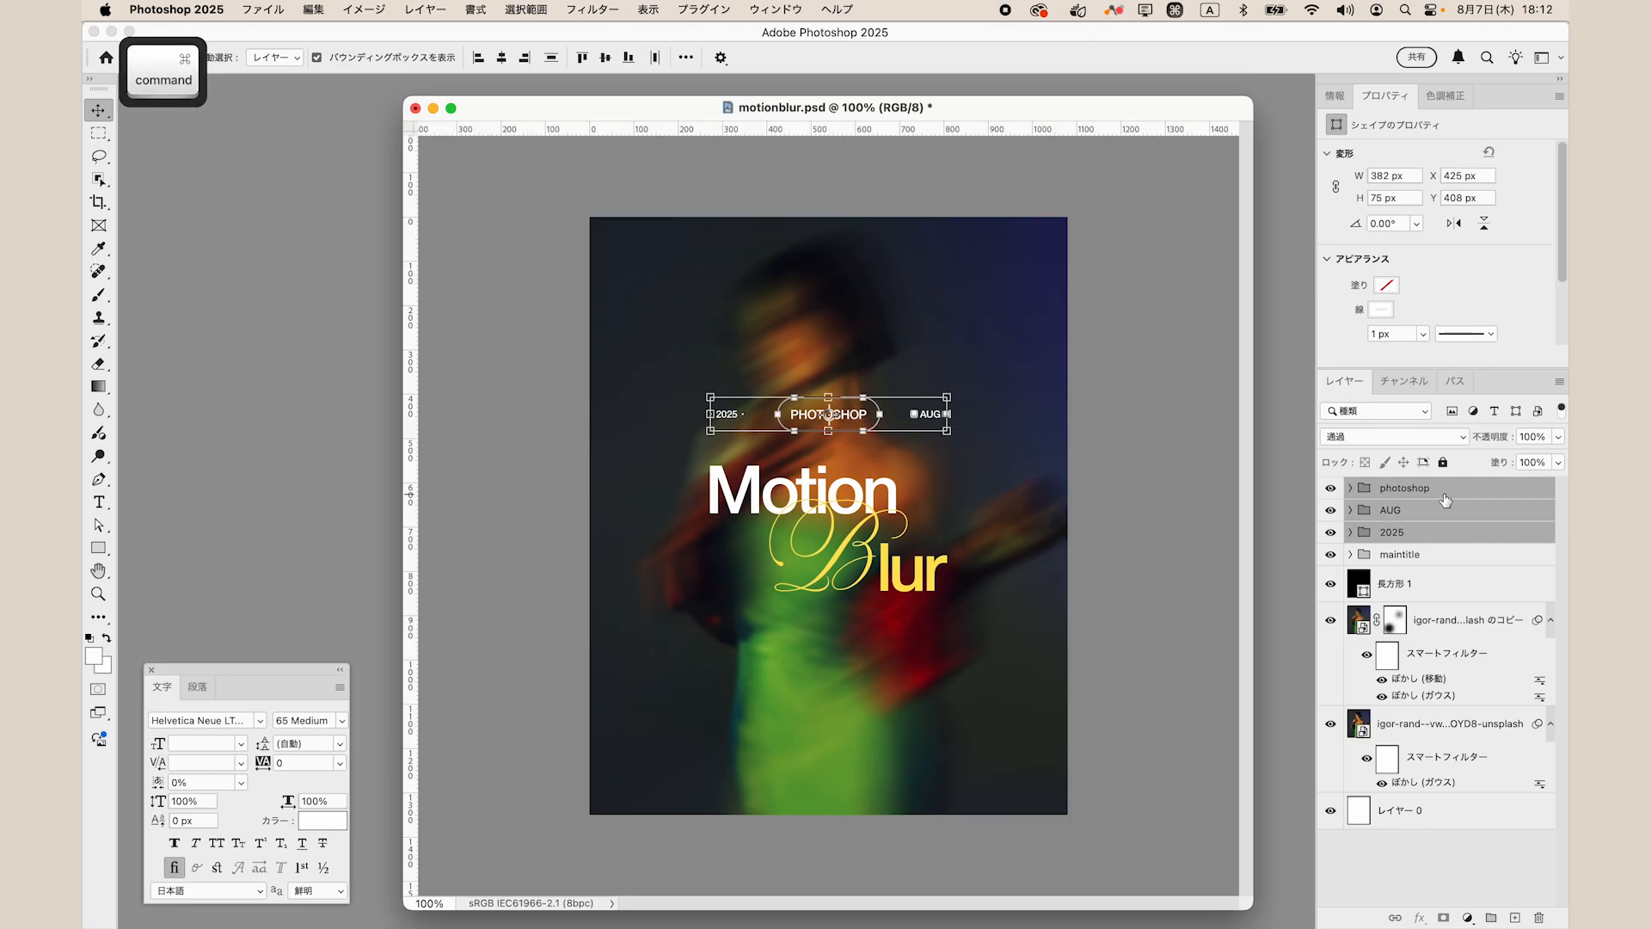
pyautogui.press('super+g')
pyautogui.doubleClick(1410, 488)
pyautogui.write('top')
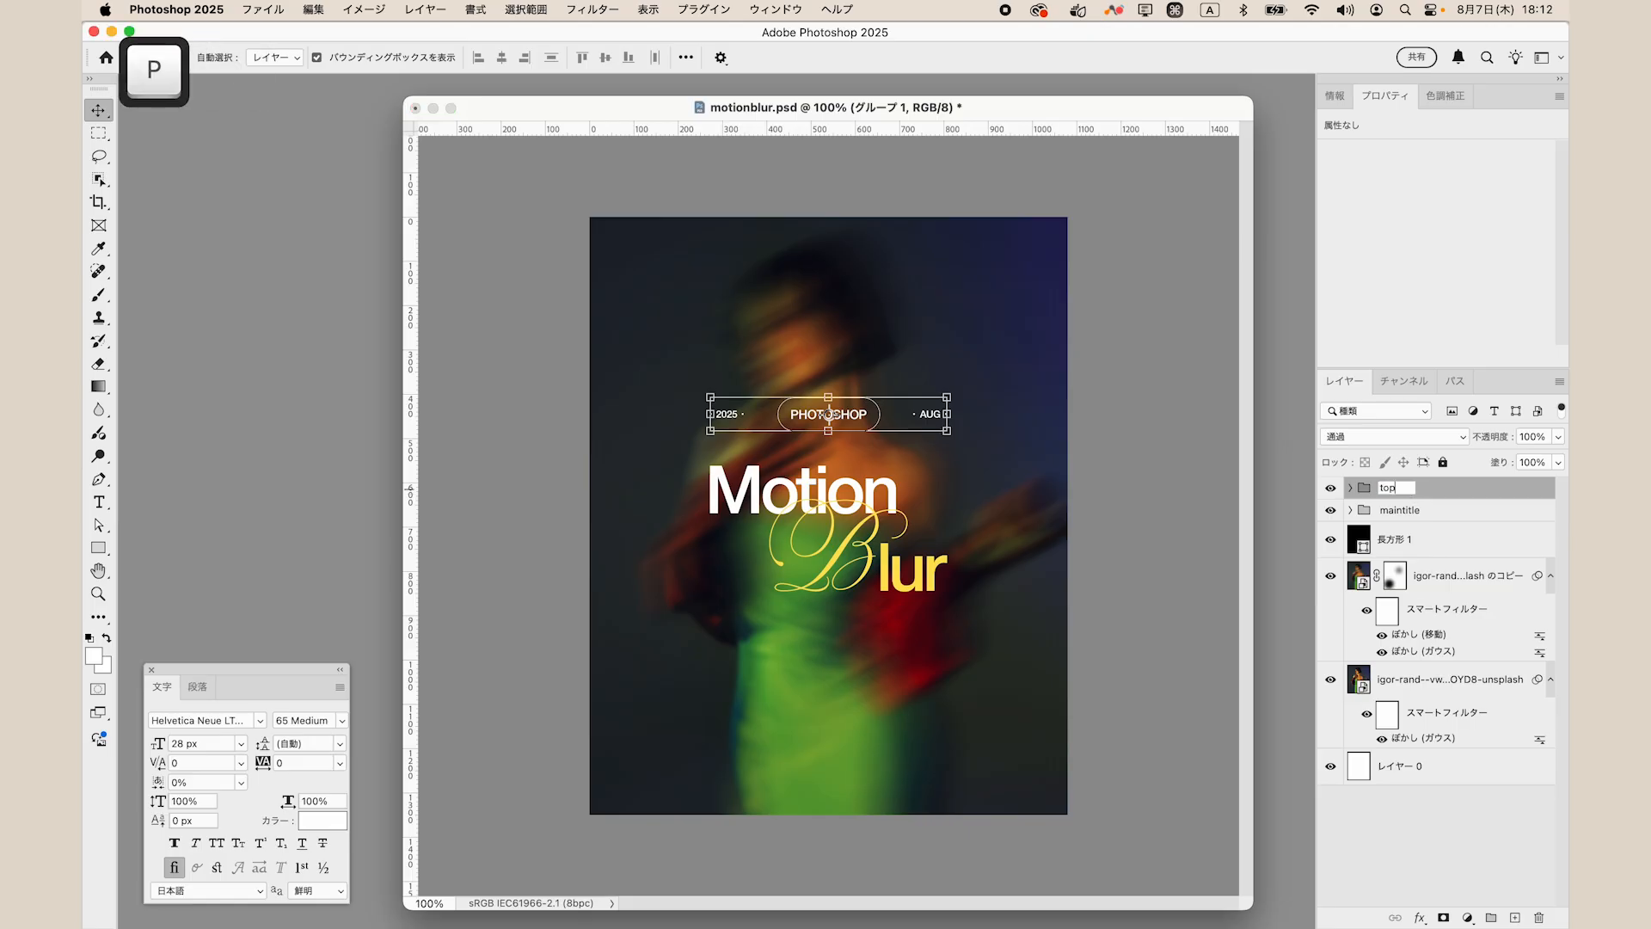
pyautogui.press('Return')
pyautogui.click(1155, 501)
pyautogui.press('super+s')
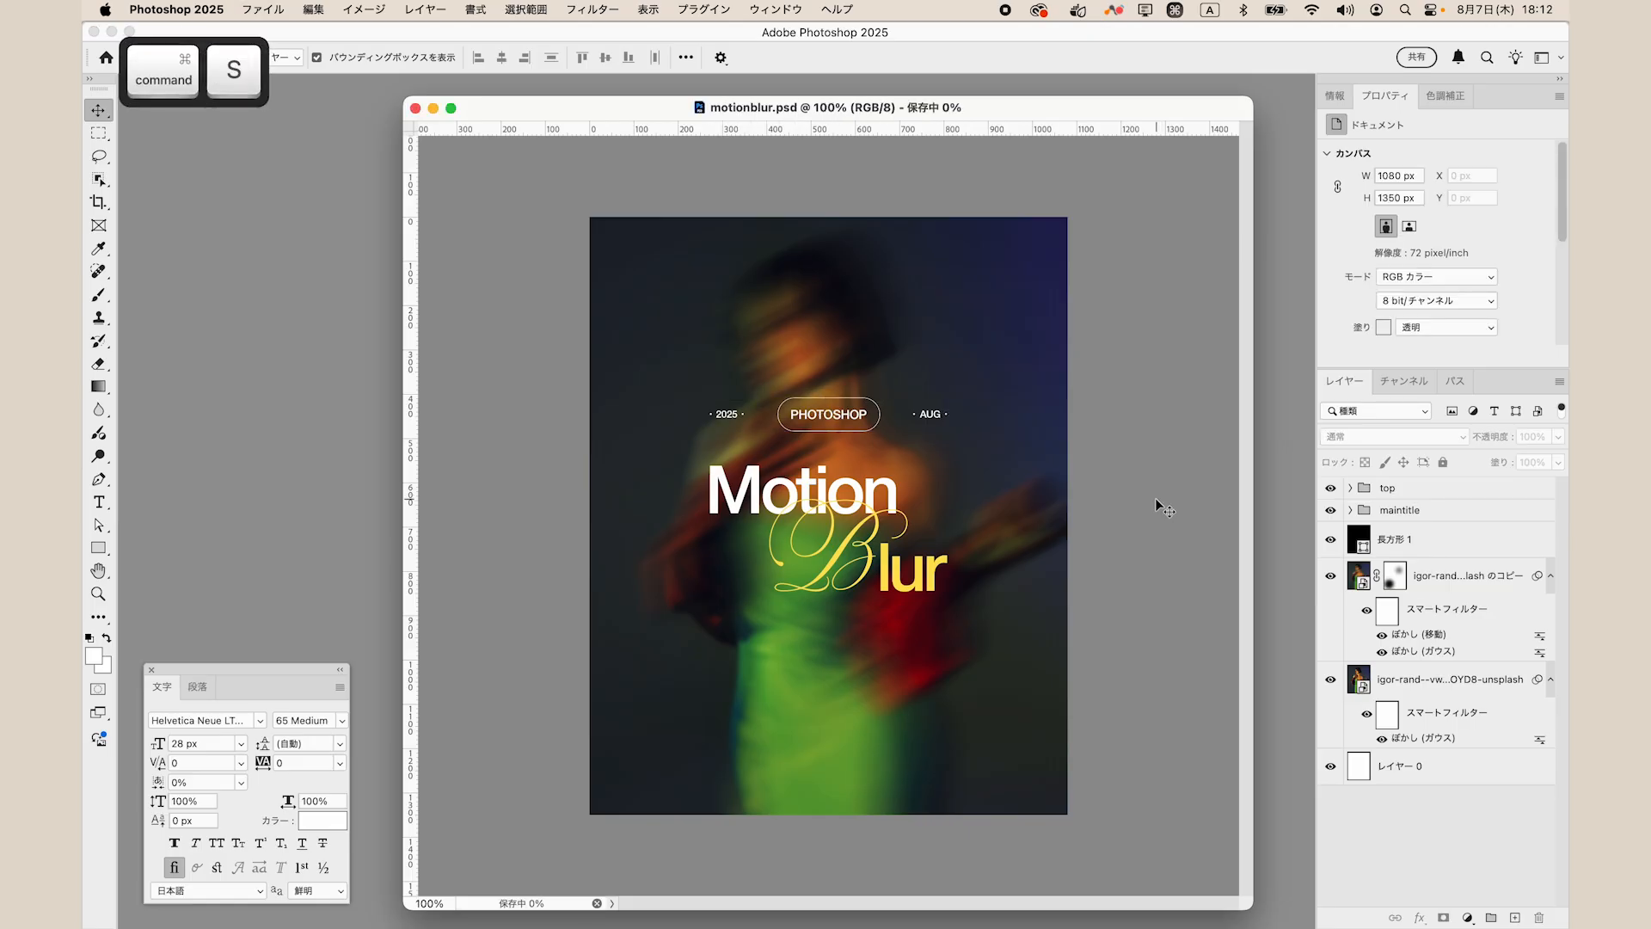
# Move the "top" group down until its lower edge meets the top edge of the word "Motion".
pyautogui.click(1439, 488)
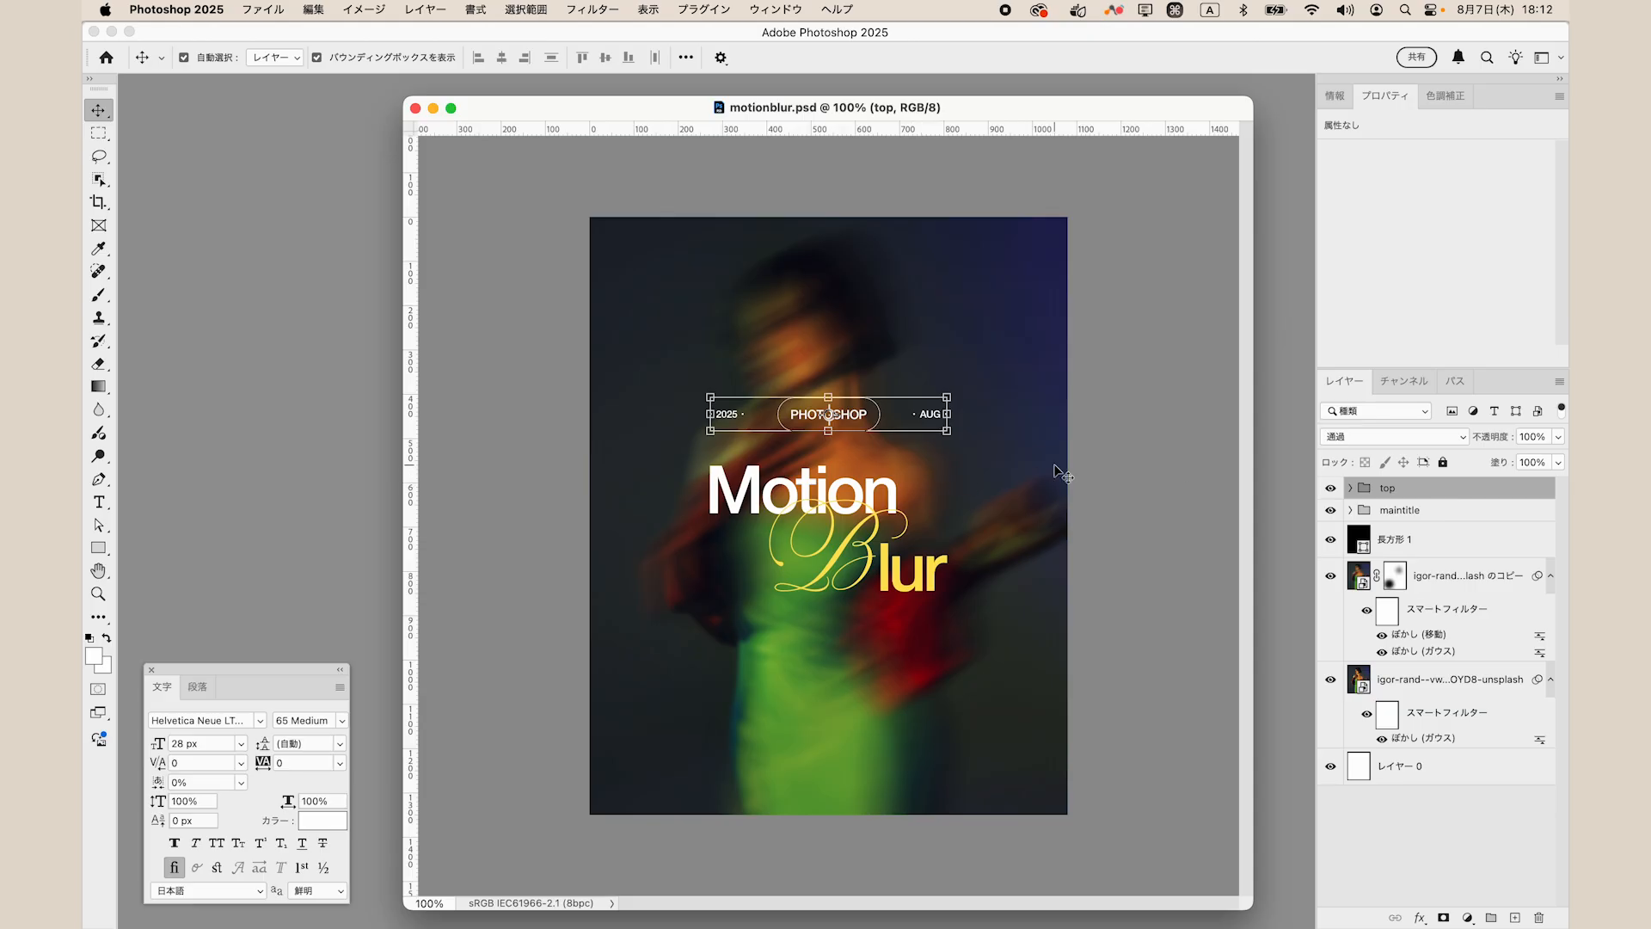
pyautogui.press('super+plus')
pyautogui.press('super+plus')
pyautogui.press('super+plus')
pyautogui.press('super+plus')
pyautogui.press('super+plus')
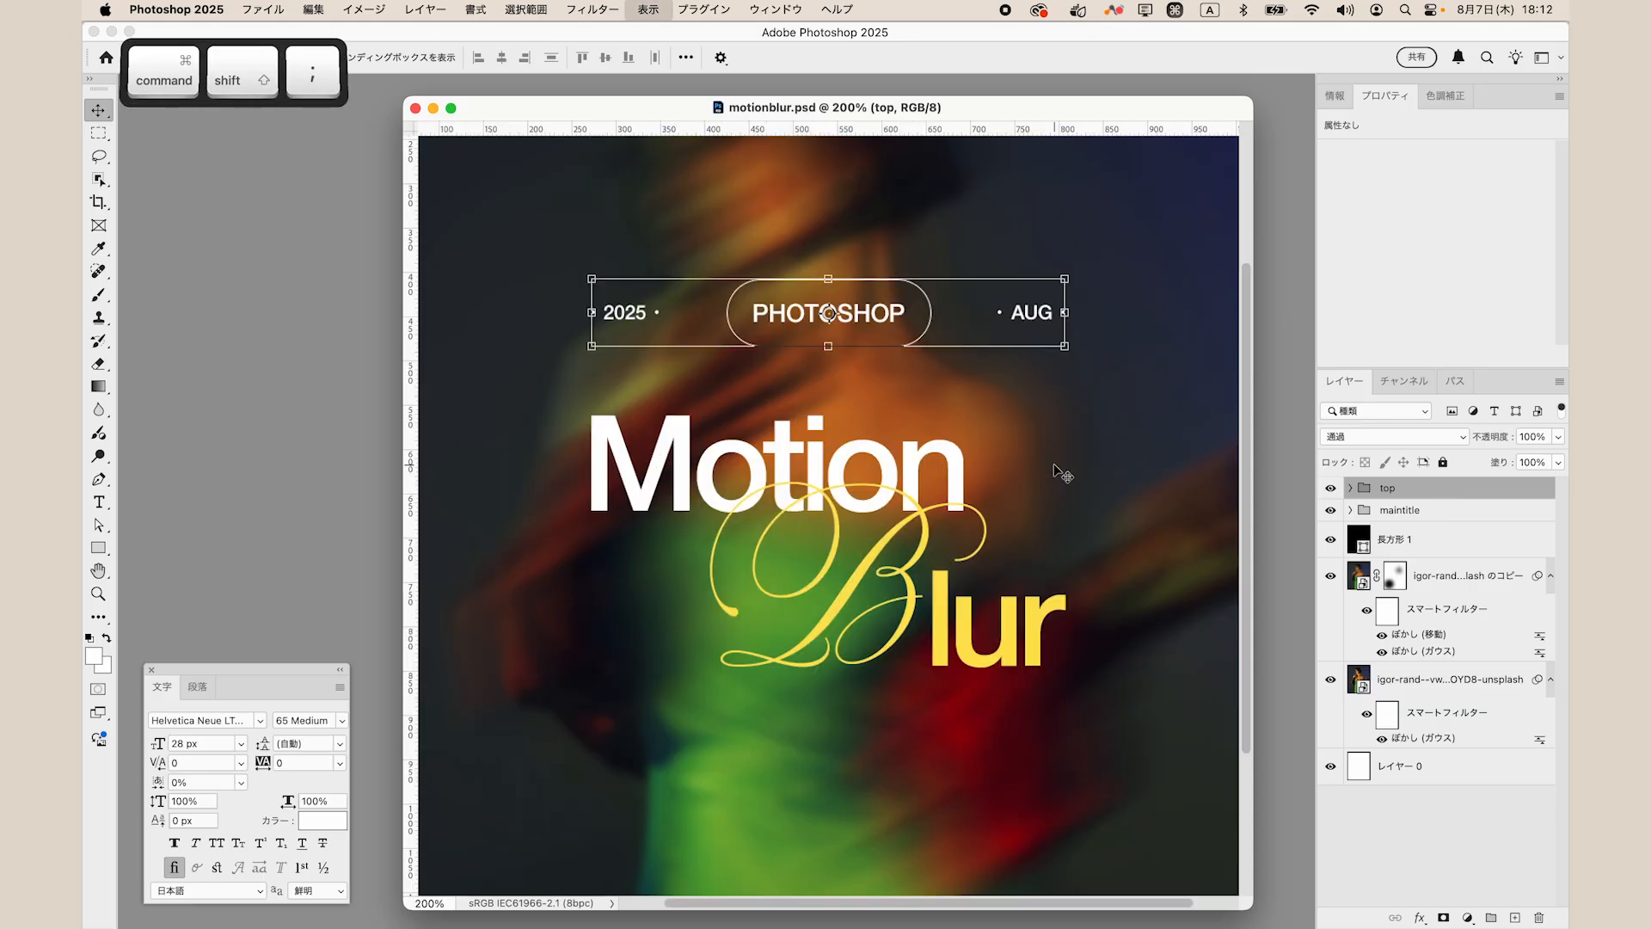
pyautogui.hotkey('shift', 'Down')
pyautogui.hotkey('shift', 'Down')
pyautogui.hotkey('shift', 'Down')
pyautogui.hotkey('shift', 'Down')
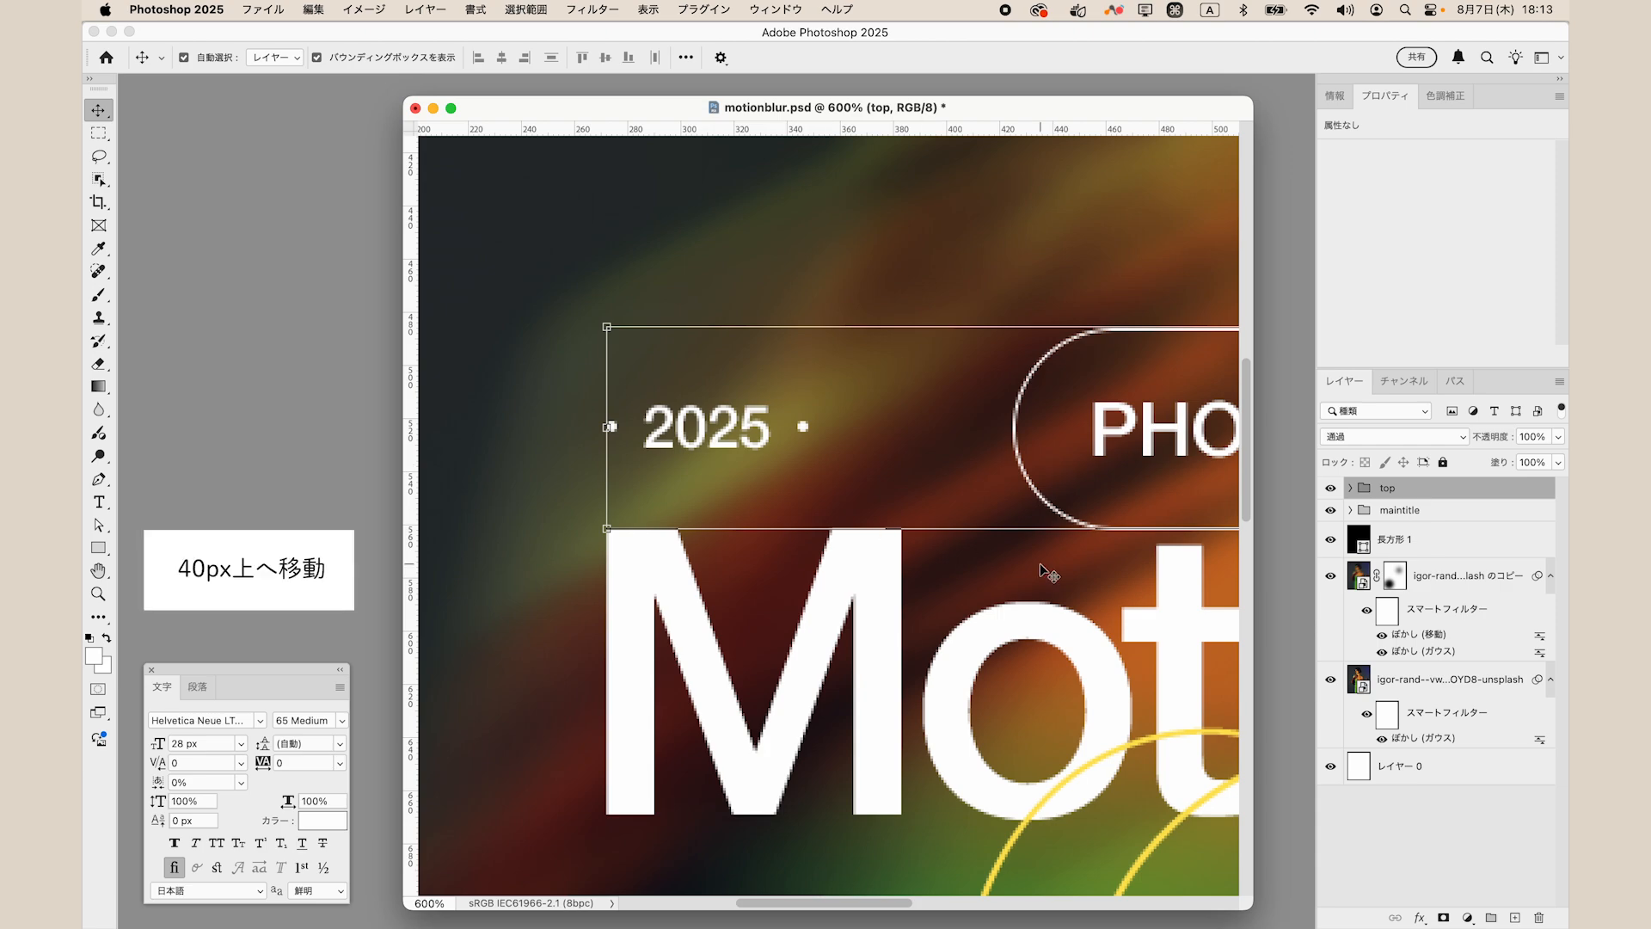
pyautogui.press('shift')
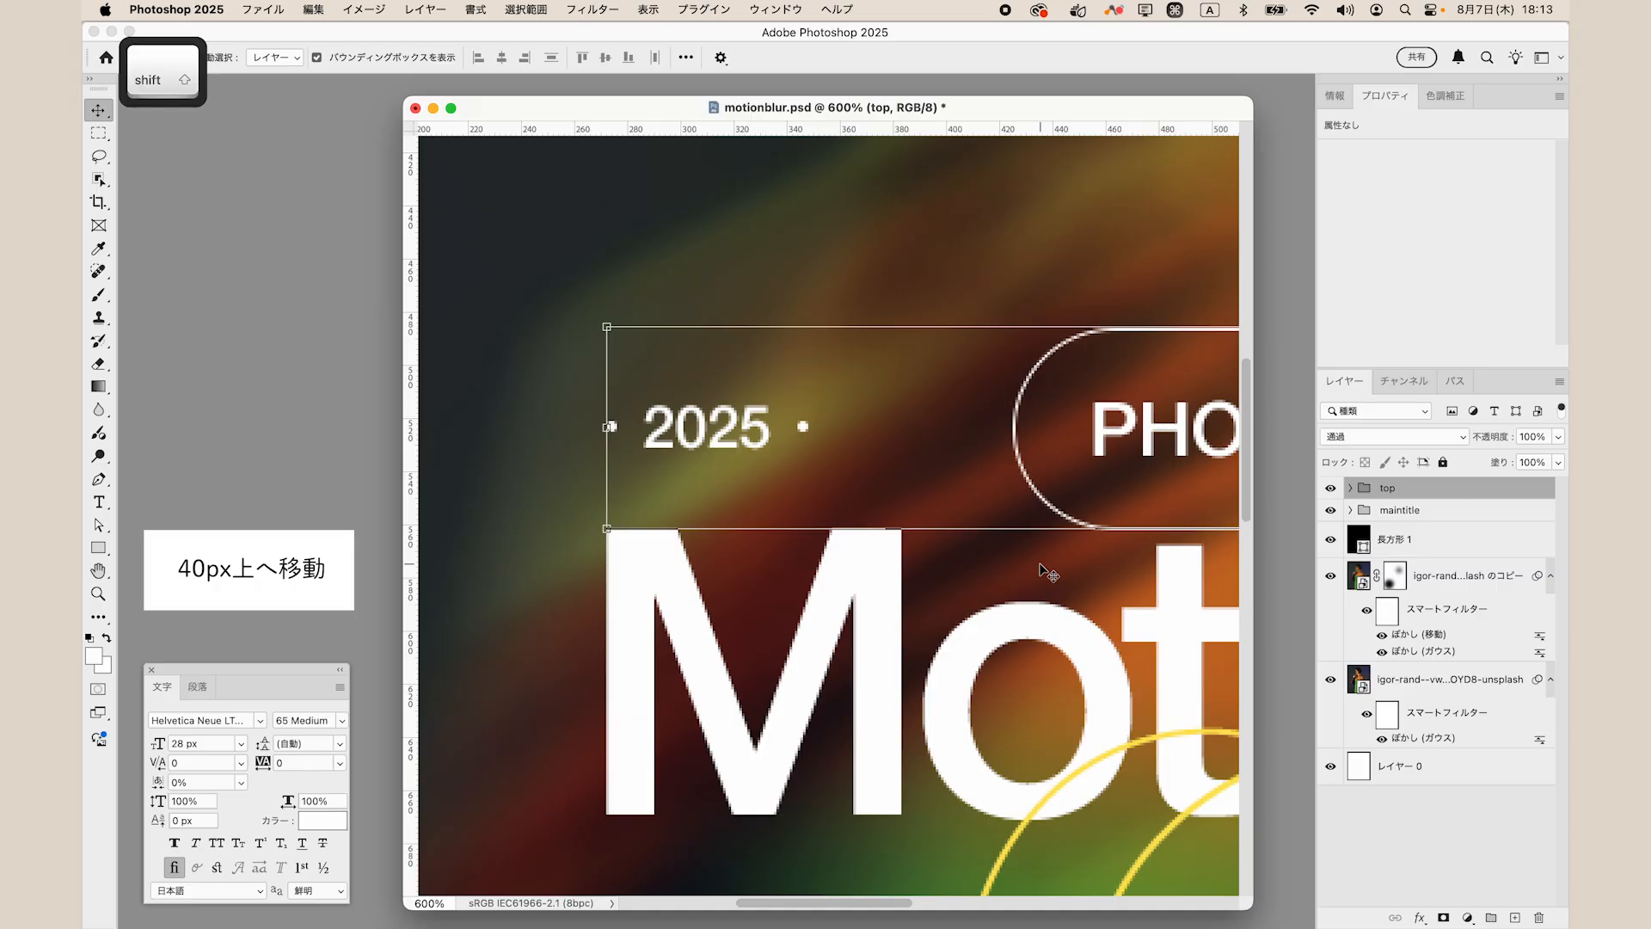
# Move the "top" group 40 px up from the word "Motion" and deselect it.
pyautogui.hotkey('shift', 'Up')
pyautogui.hotkey('shift', 'Up')
pyautogui.hotkey('shift', 'Up')
pyautogui.hotkey('shift', 'Up')
pyautogui.press('super+1')
pyautogui.click(1095, 552)
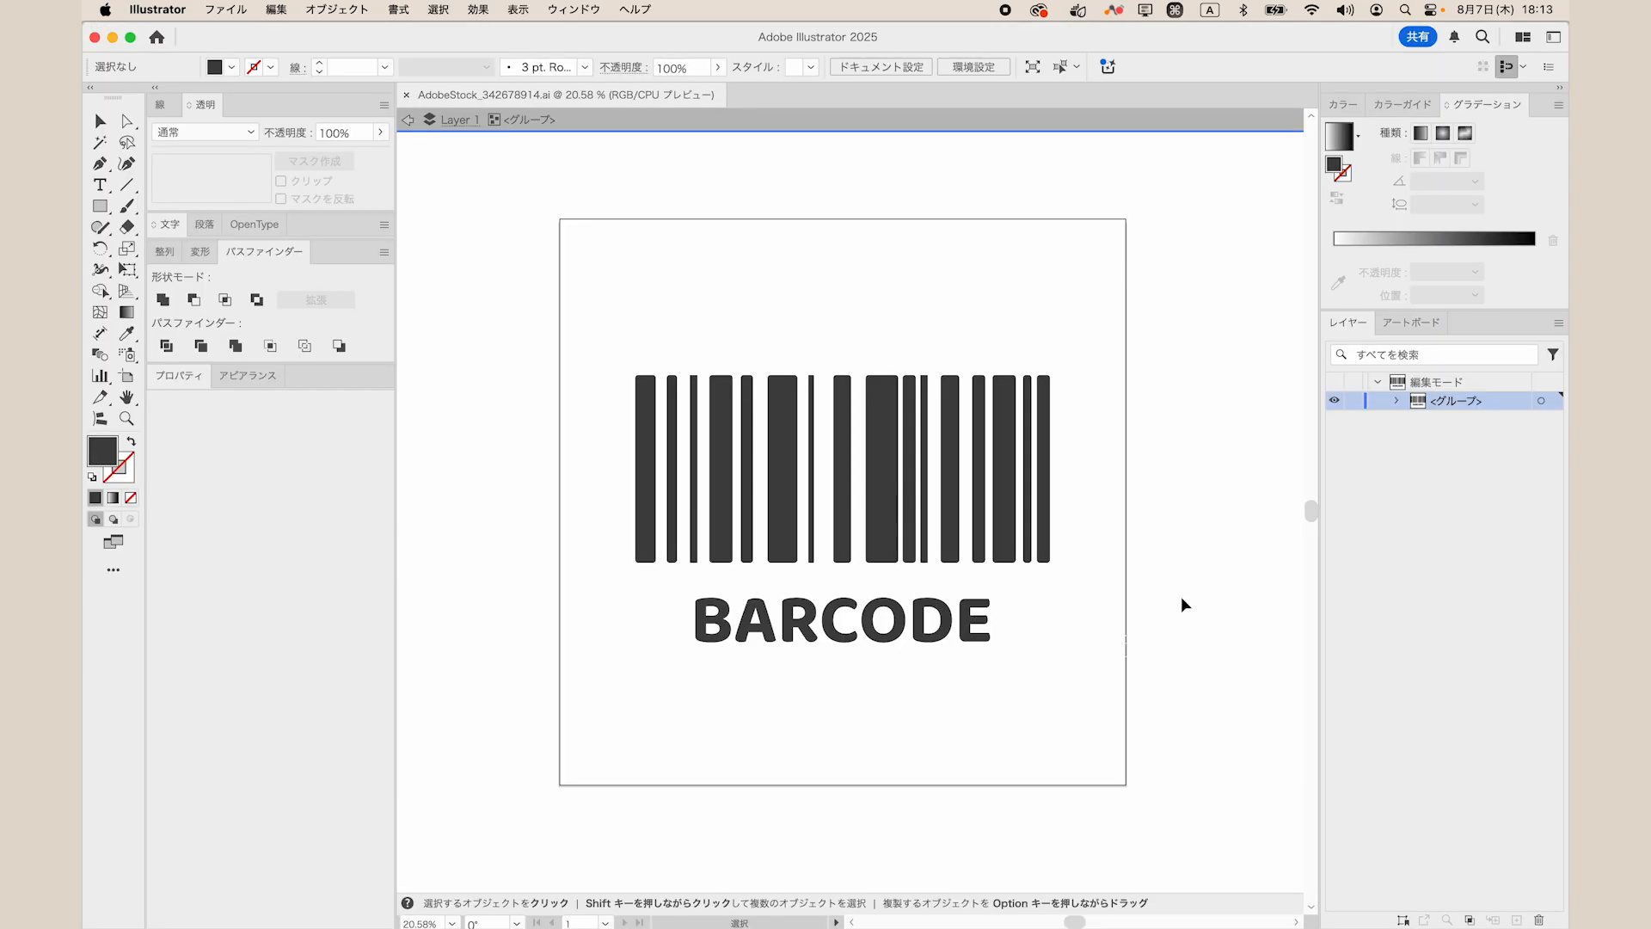
# Copy the barcode bars without the word "BARCODE" from Illustrator and paste them into the Photoshop poster as a shape layer.
pyautogui.click(961, 469)
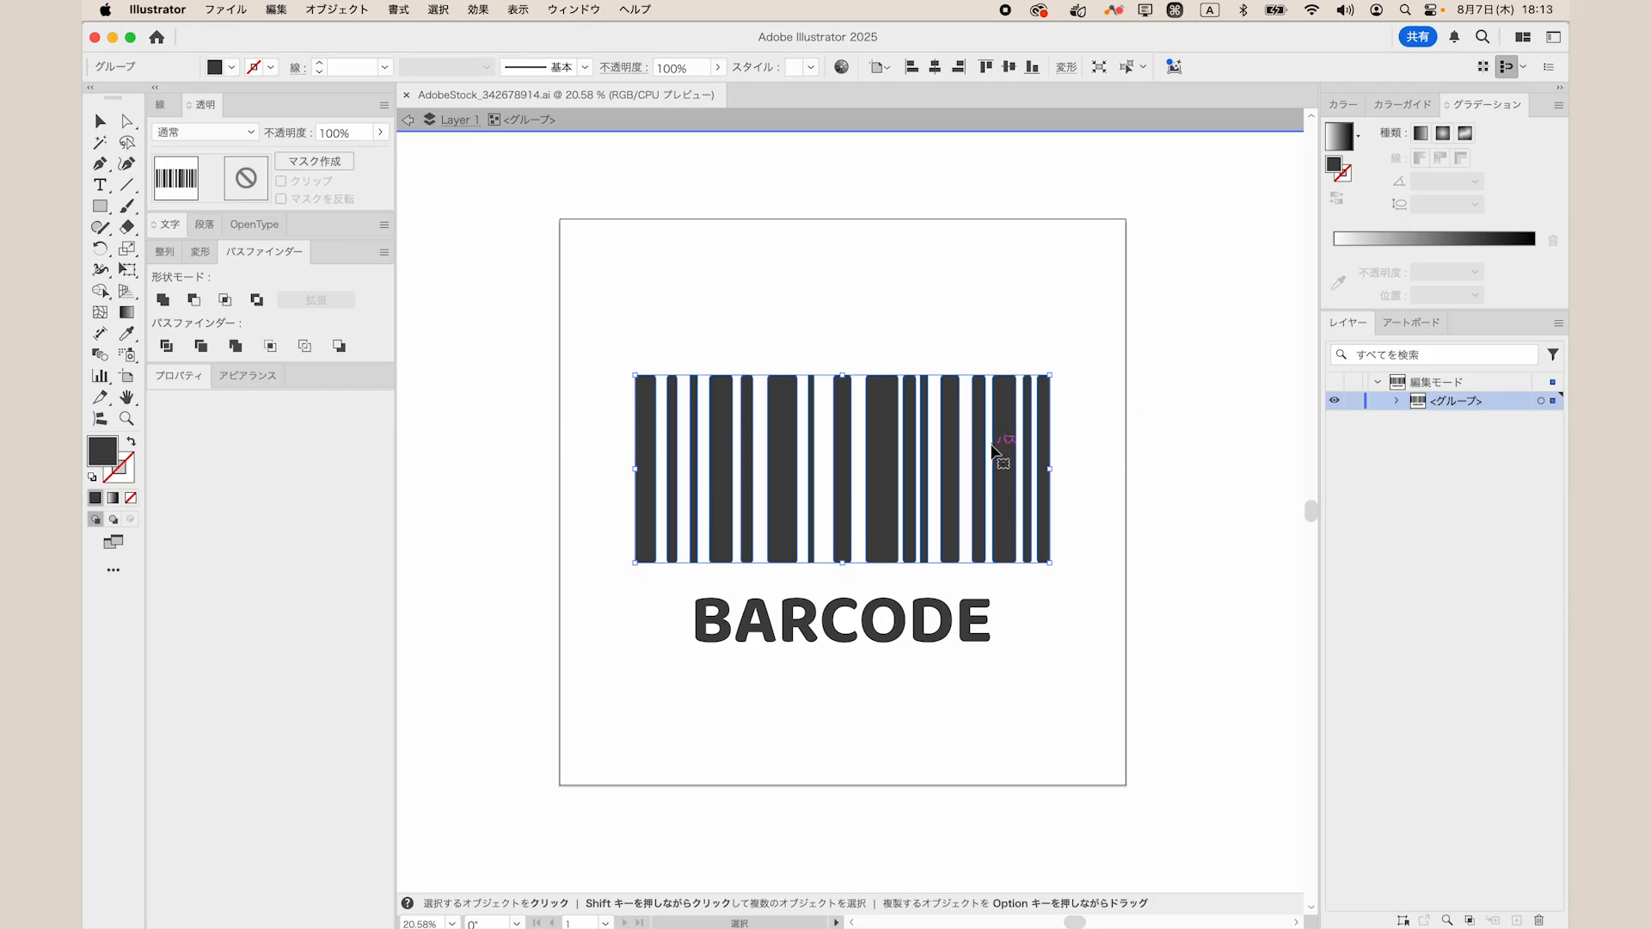
pyautogui.press('super+c')
pyautogui.press('super+v')
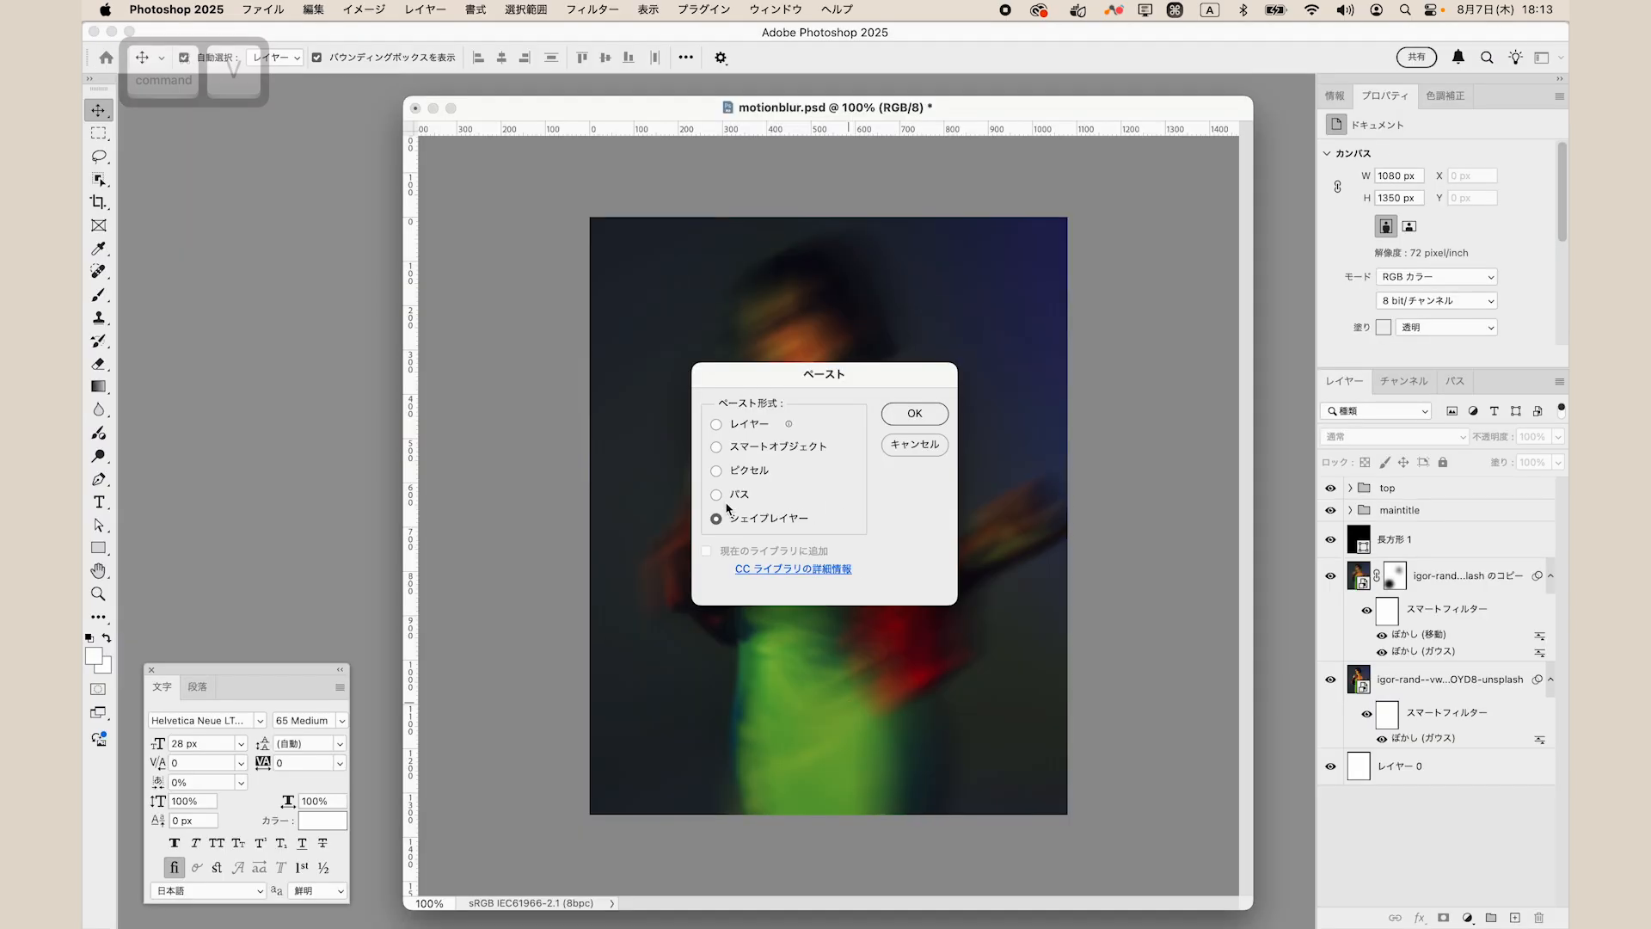
pyautogui.click(916, 415)
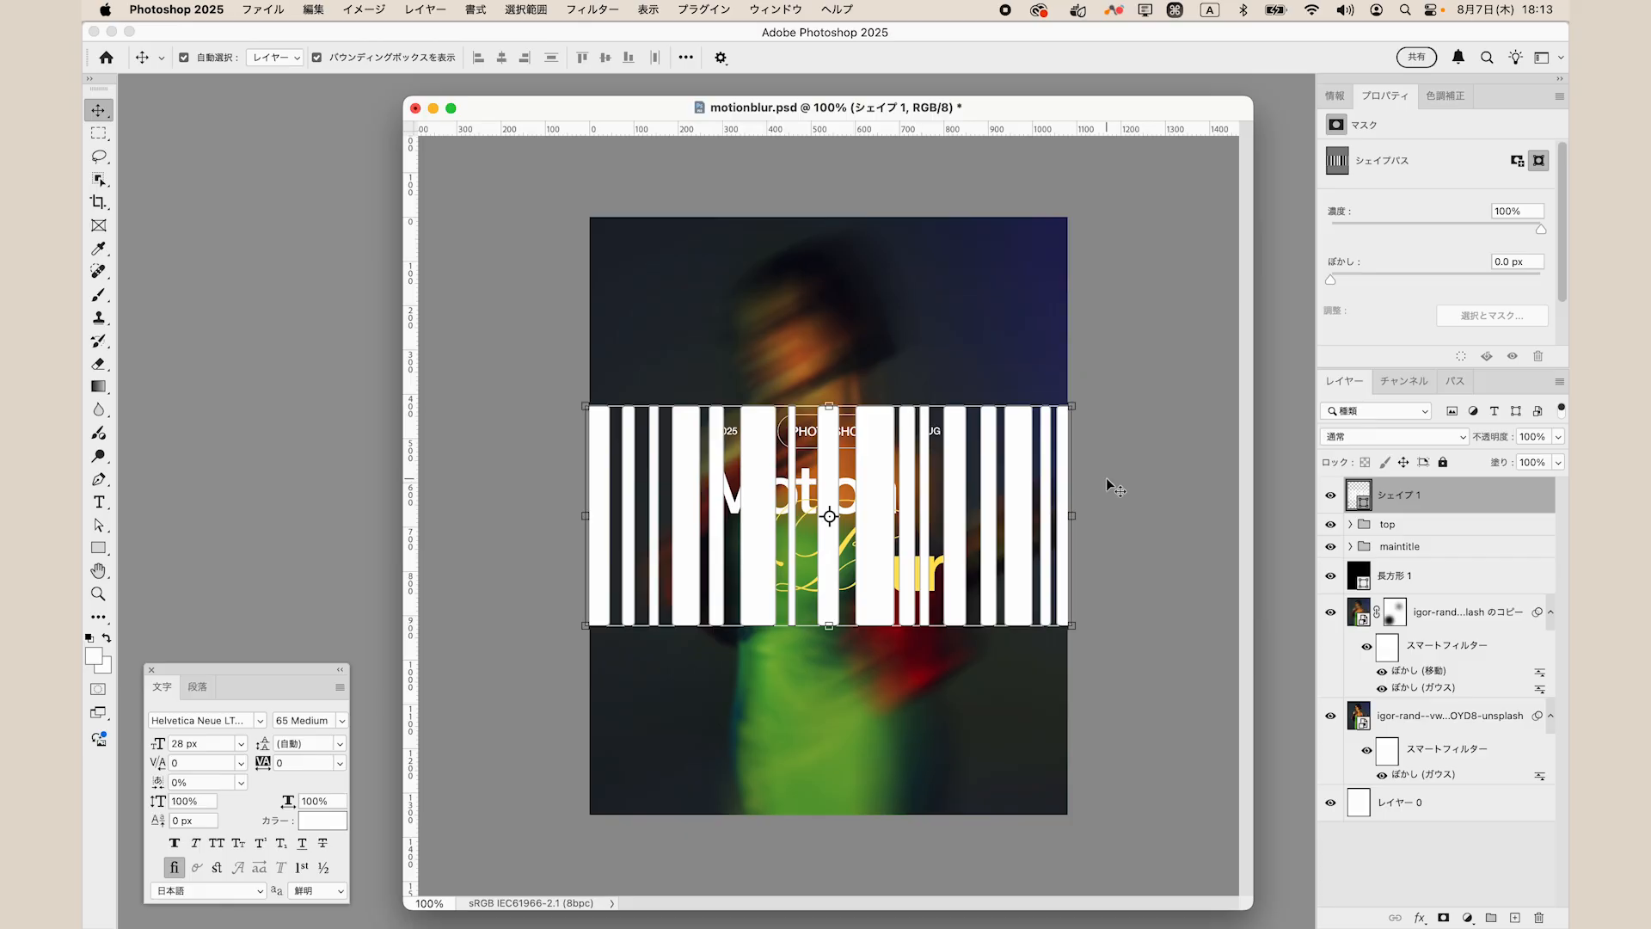
# Resize the pasted barcode shape to 95 px wide and 15 px high and place it below the title near its left edge.
pyautogui.press('super+t')
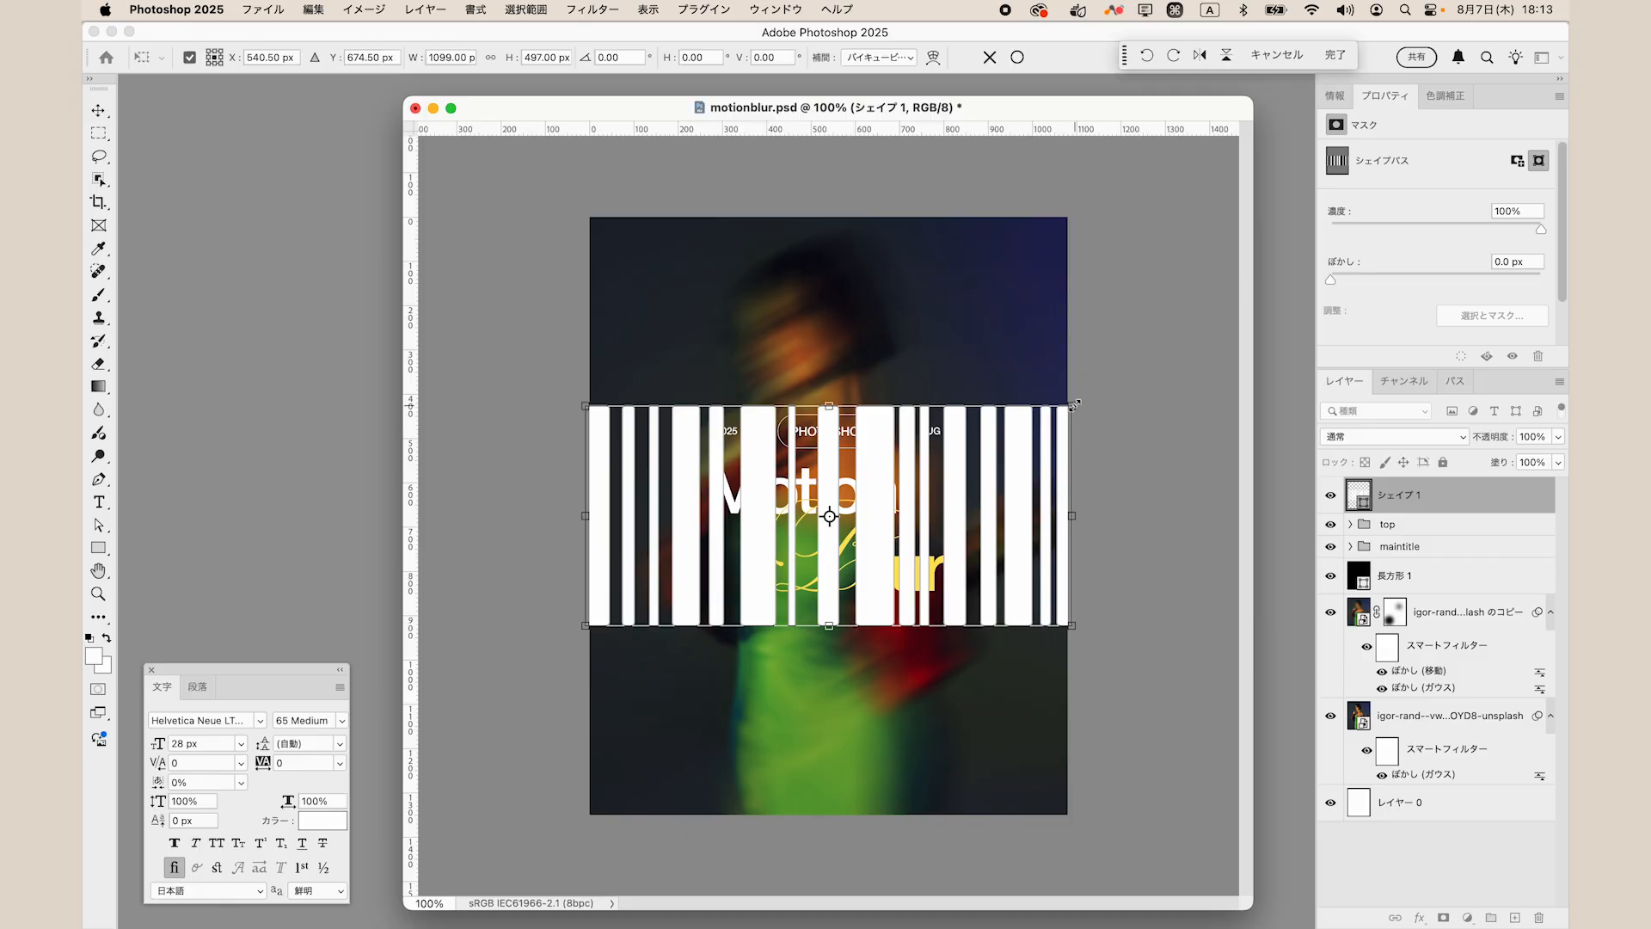
pyautogui.click(465, 57)
pyautogui.write('95')
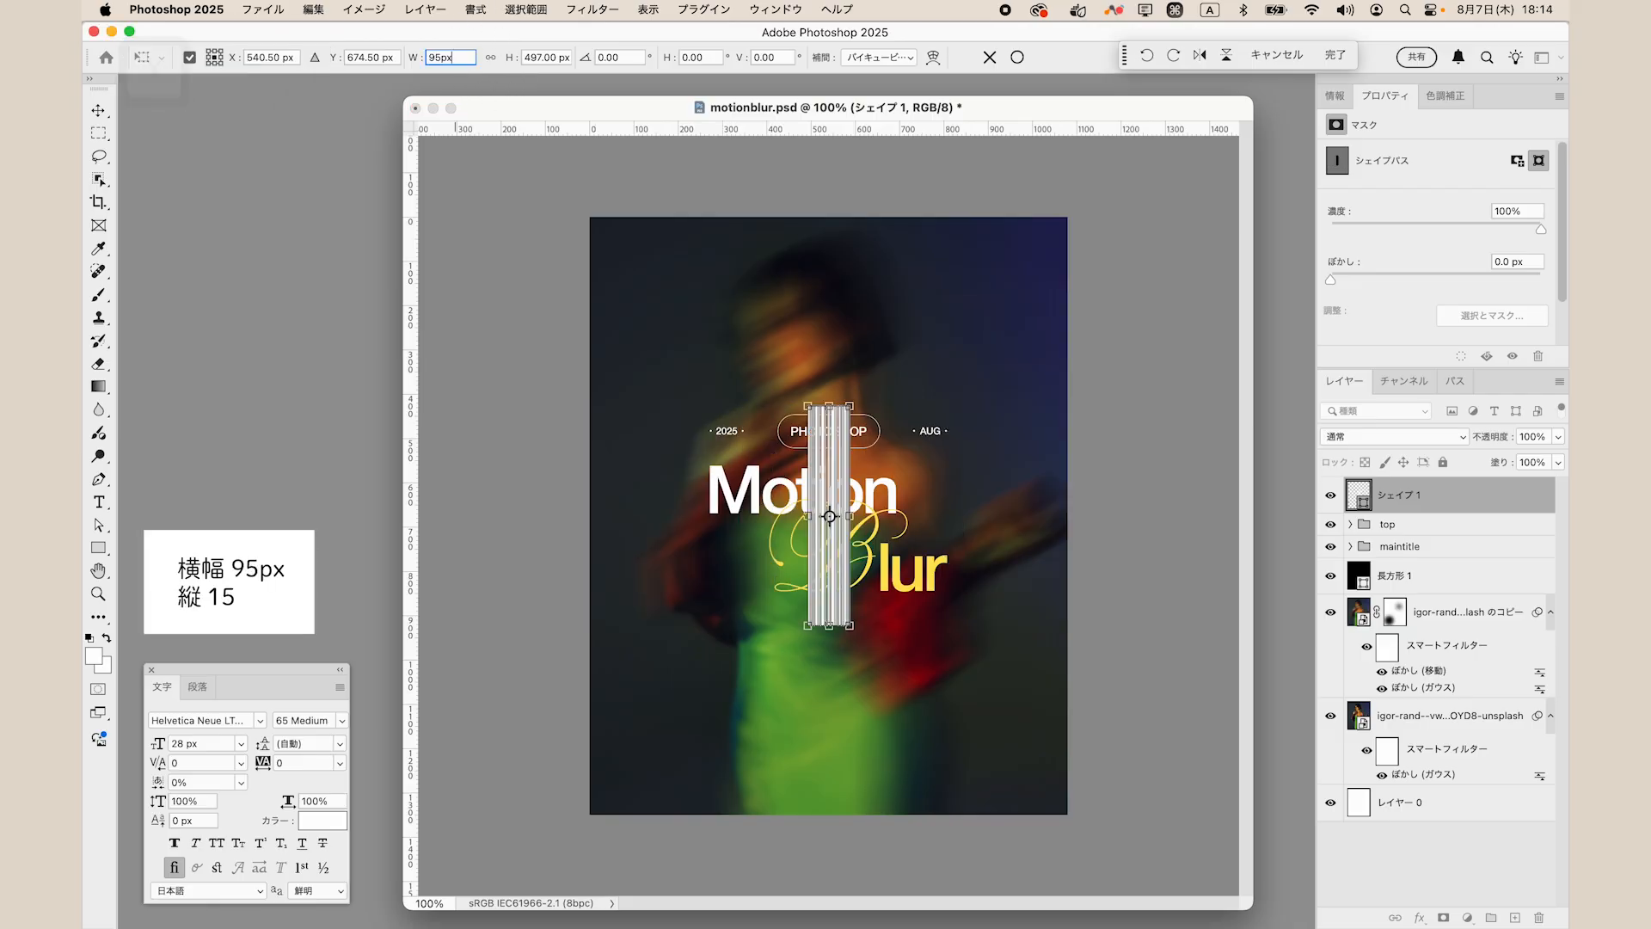
pyautogui.press('Return')
pyautogui.press('Tab')
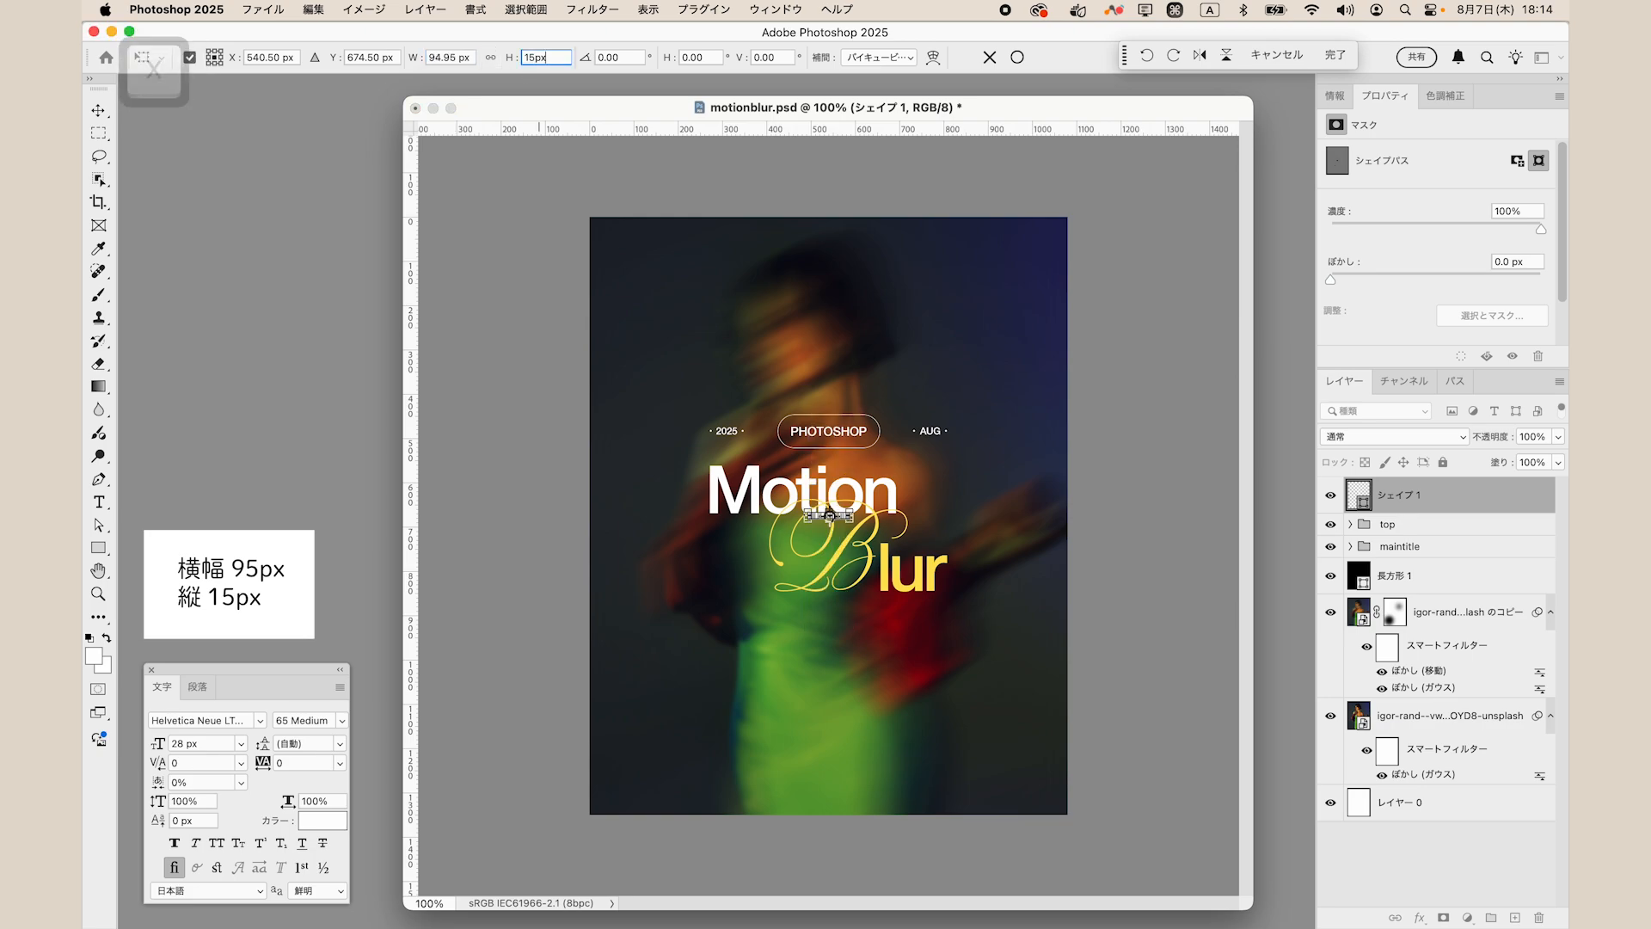
pyautogui.write('15')
pyautogui.press('Return')
pyautogui.press('Return')
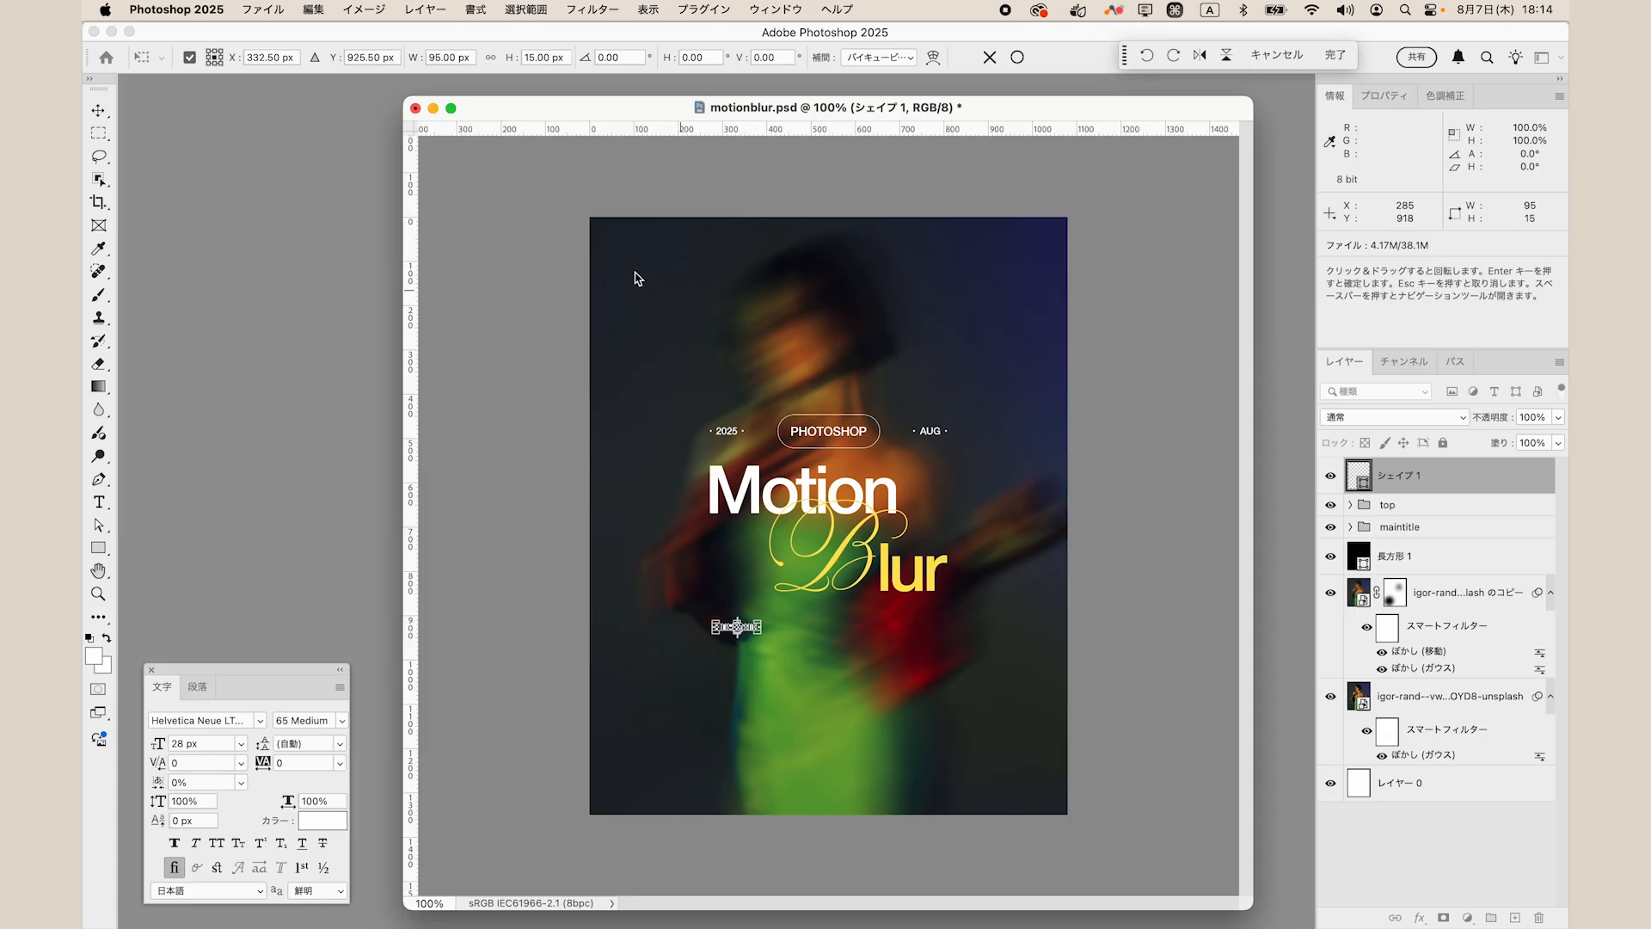
# Align the barcode shape to the left edge of the "maintitle" group and save the document.
pyautogui.click(99, 111)
pyautogui.scroll(3, 1087, 557)
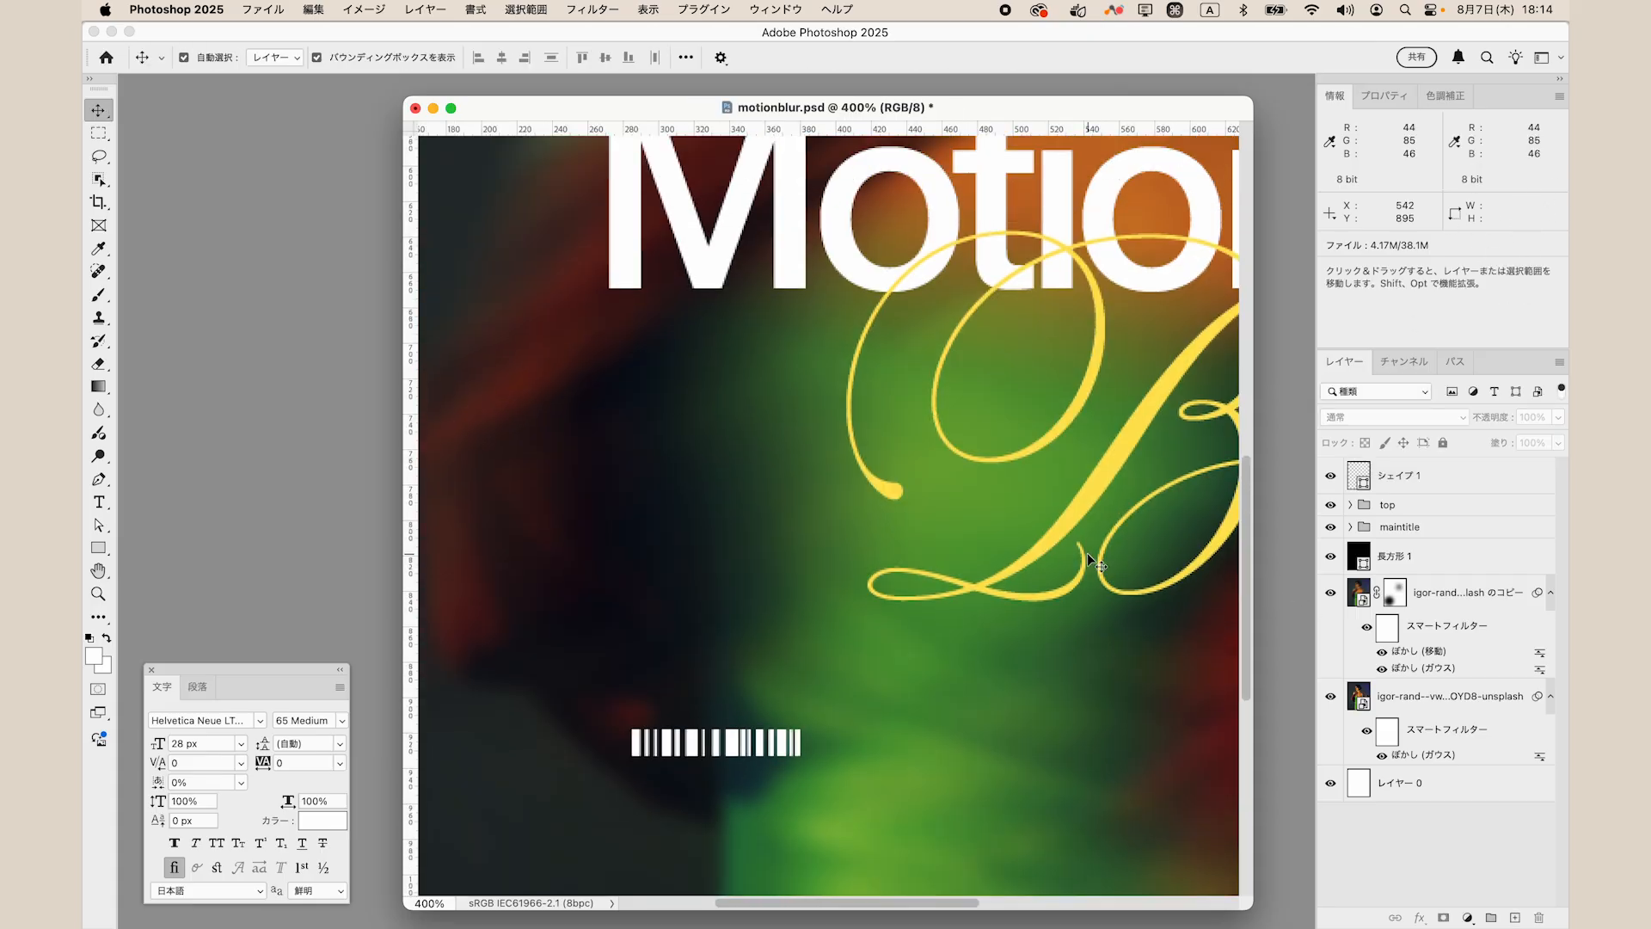
pyautogui.scroll(2, 1087, 554)
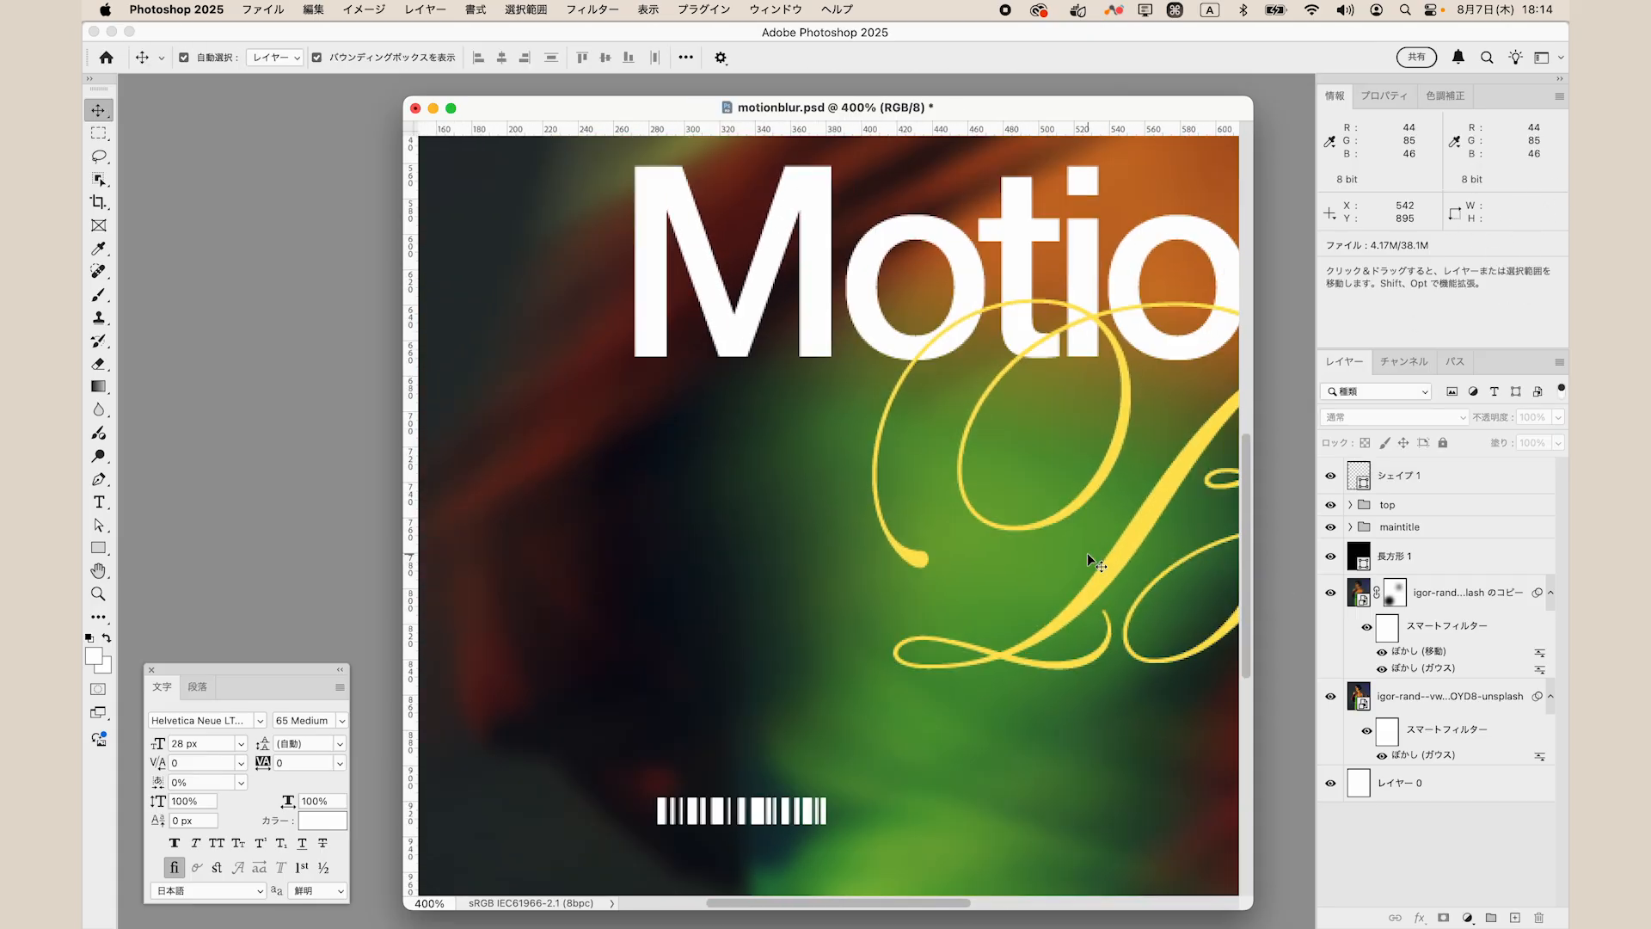
pyautogui.click(1446, 478)
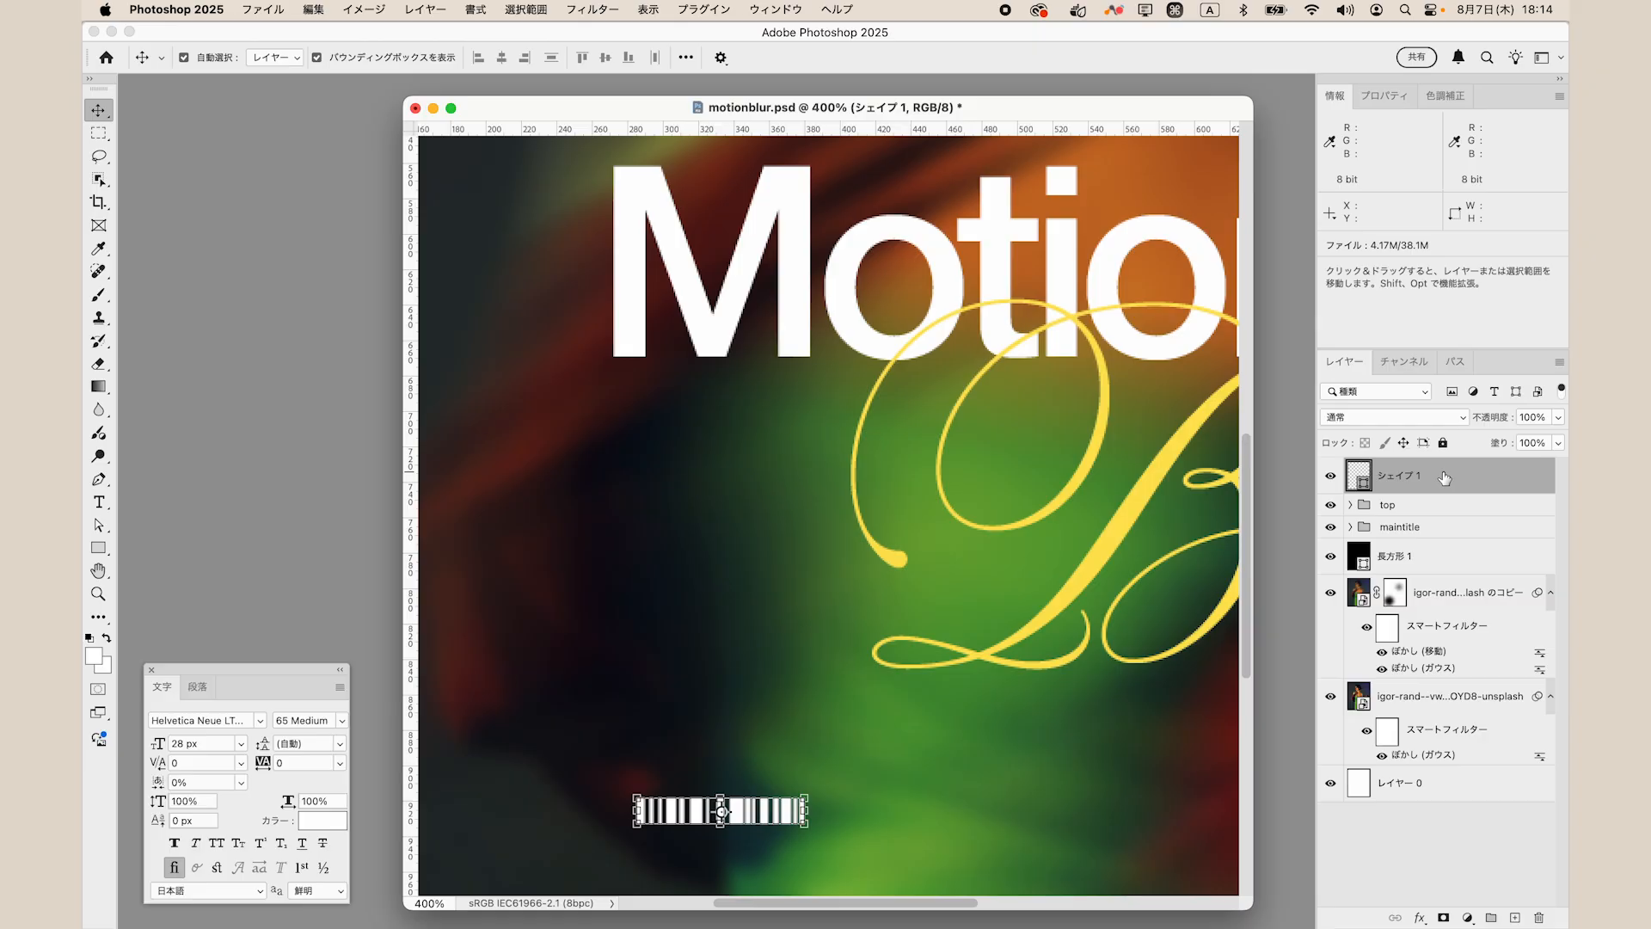
pyautogui.press('super')
pyautogui.keyDown('super'); pyautogui.click(1424, 534); pyautogui.keyUp('super')
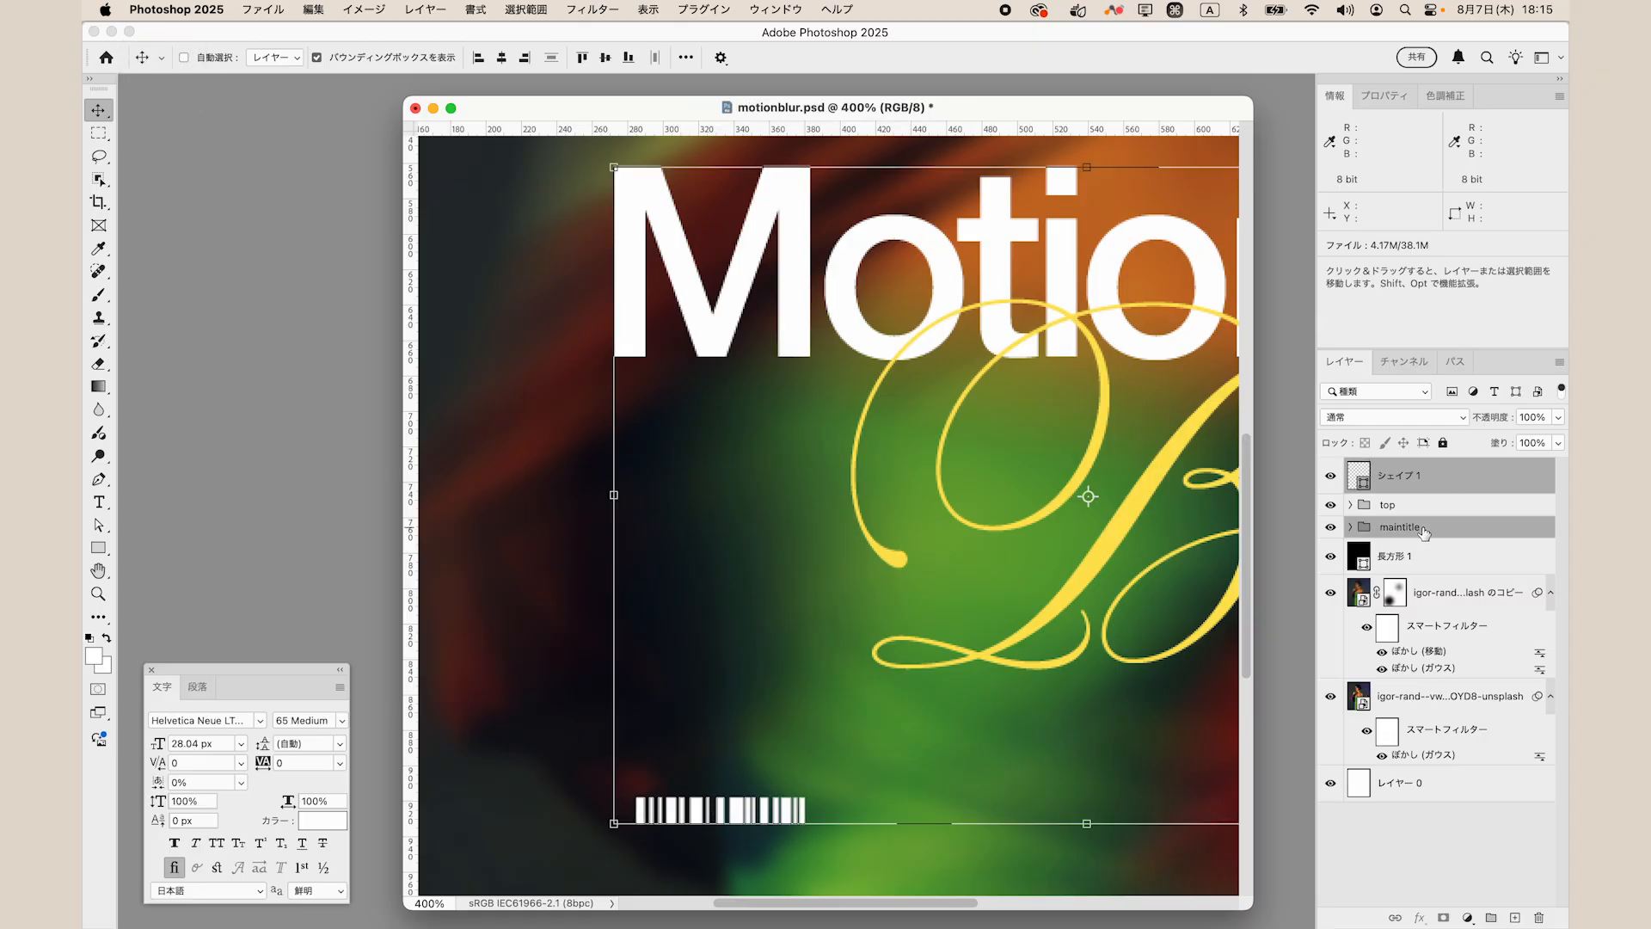
pyautogui.click(479, 58)
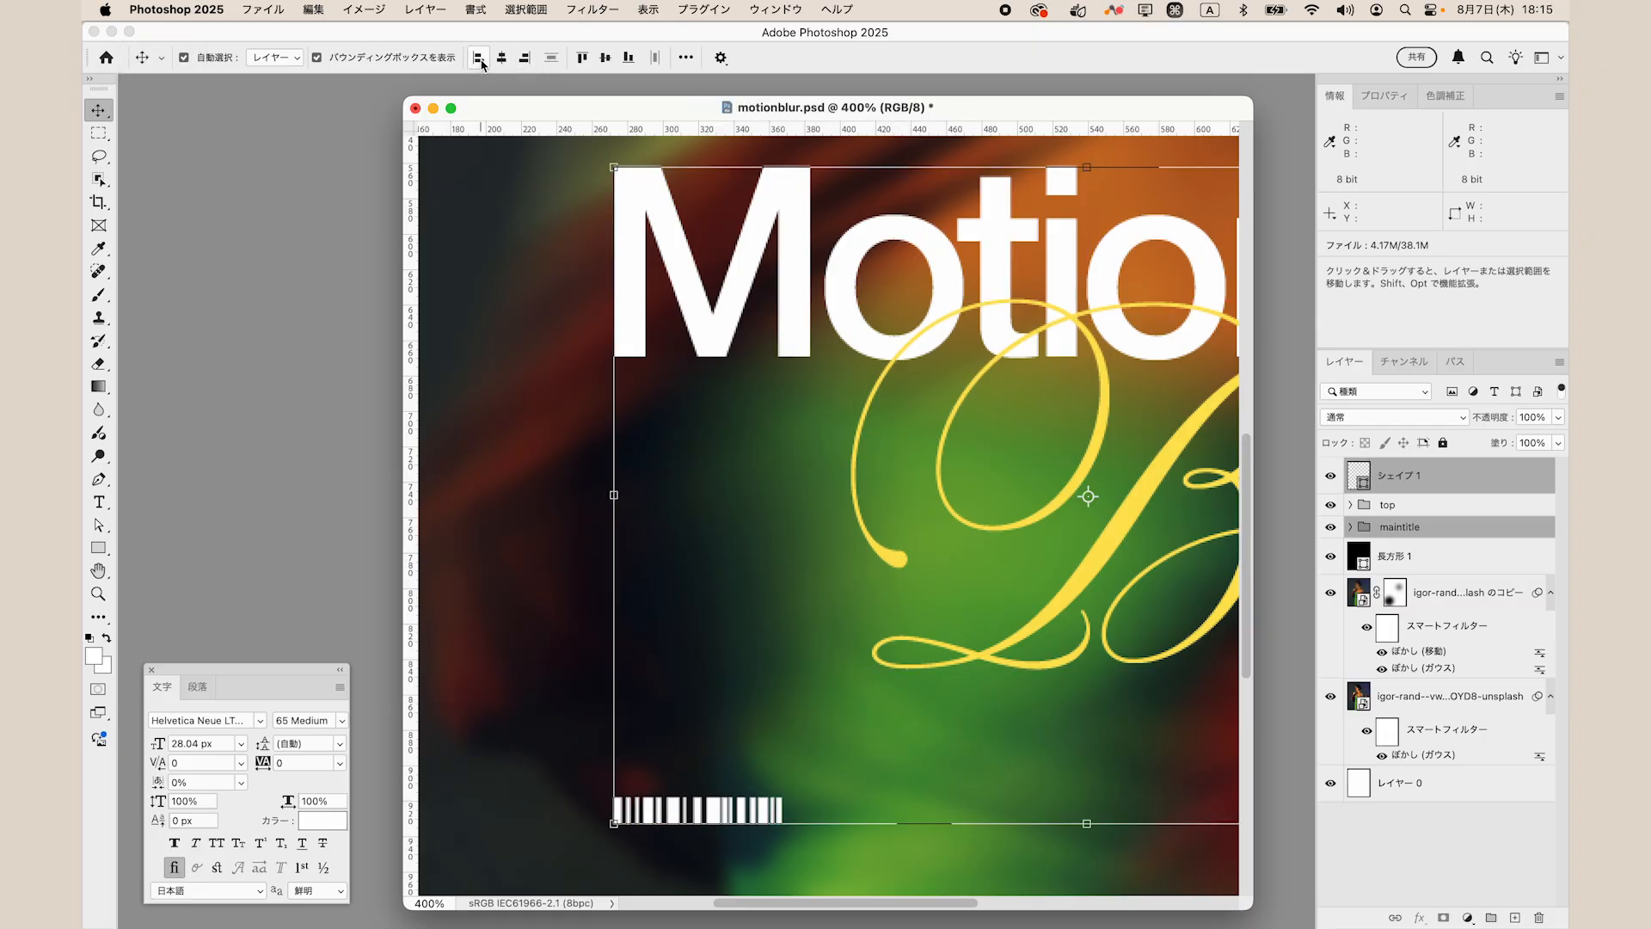
pyautogui.click(1401, 480)
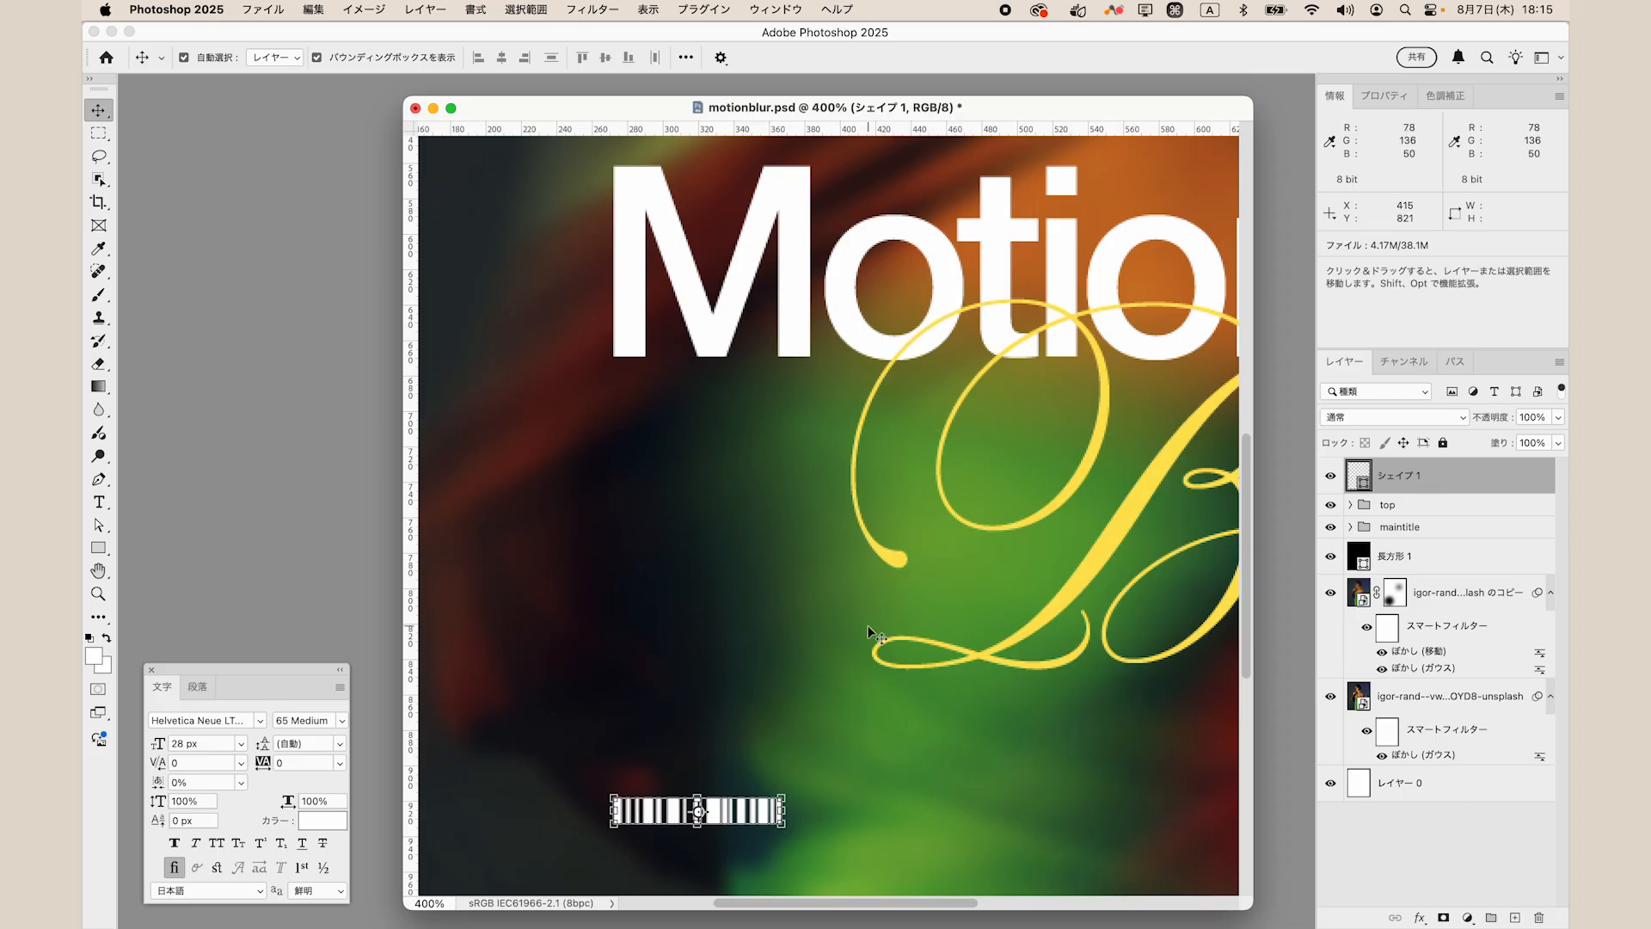
pyautogui.press('super+minus')
pyautogui.press('super+minus')
pyautogui.press('super+minus')
pyautogui.click(1142, 605)
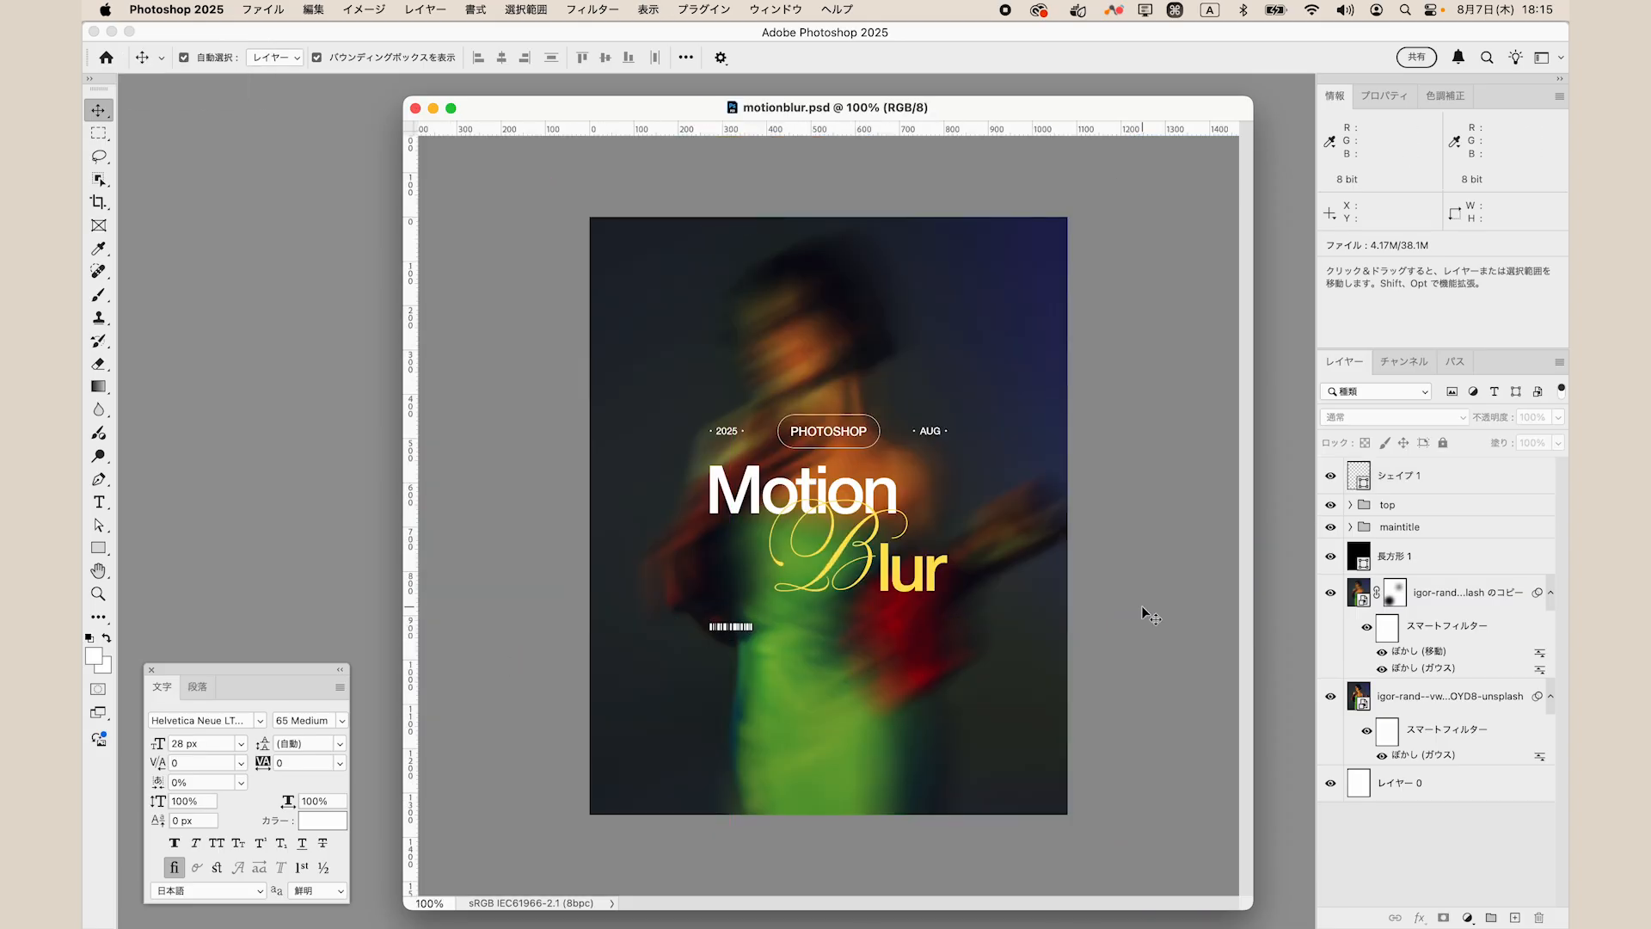
# Create a white rectangle 290 px wide and 1 px high as a thin line beside the barcode.
pyautogui.press('u')
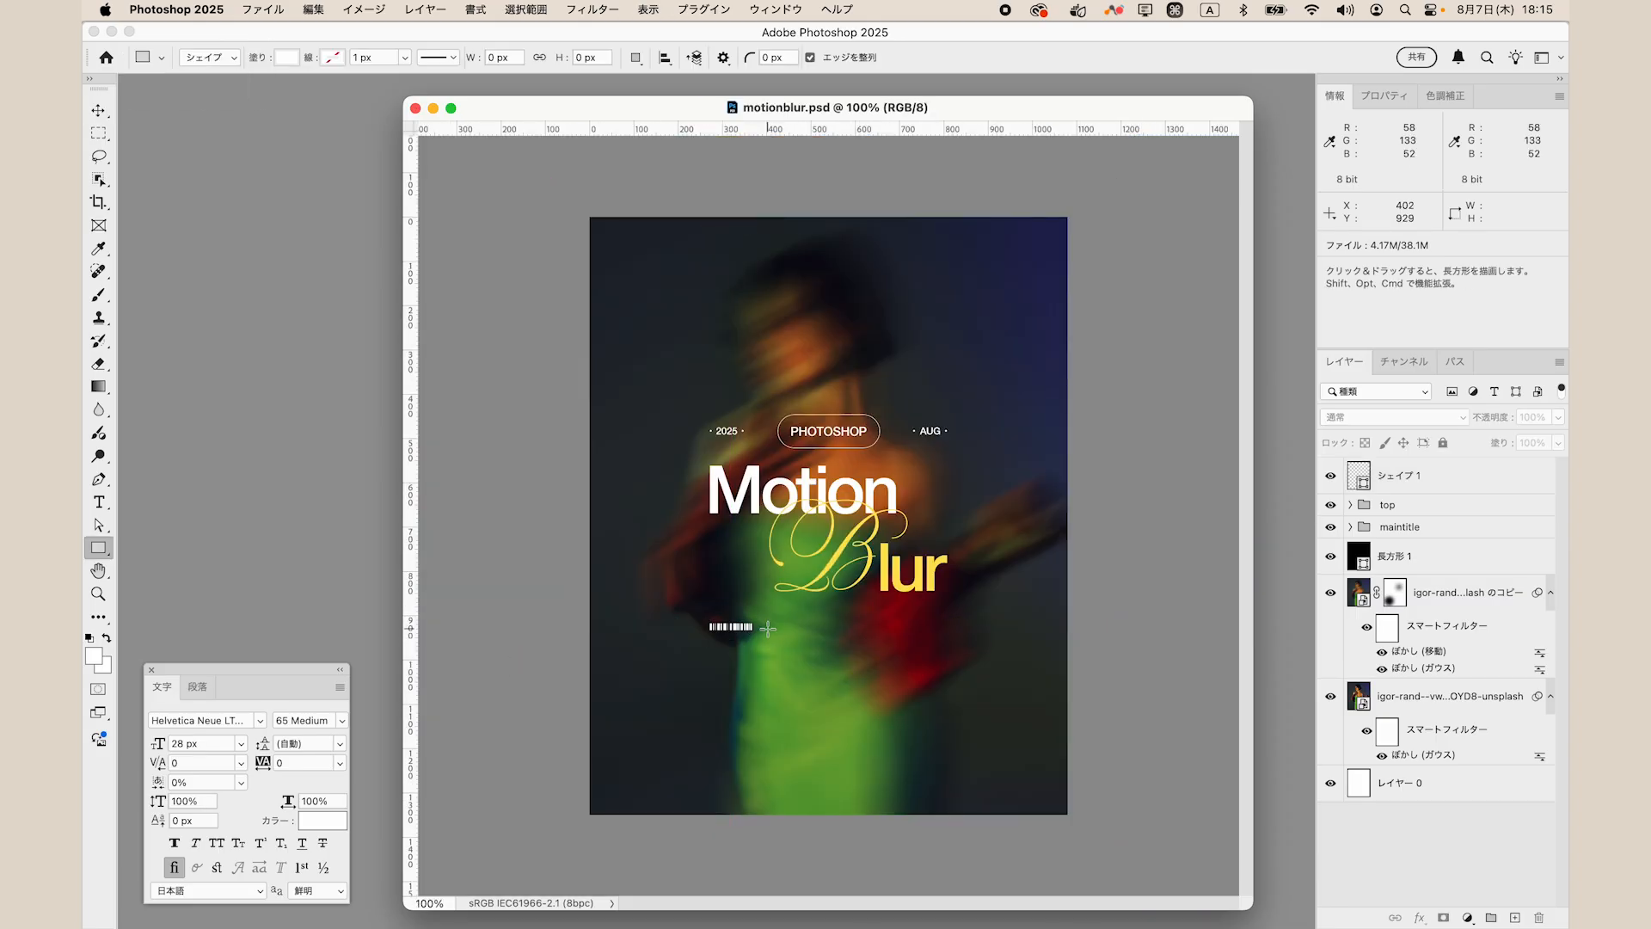
pyautogui.click(767, 630)
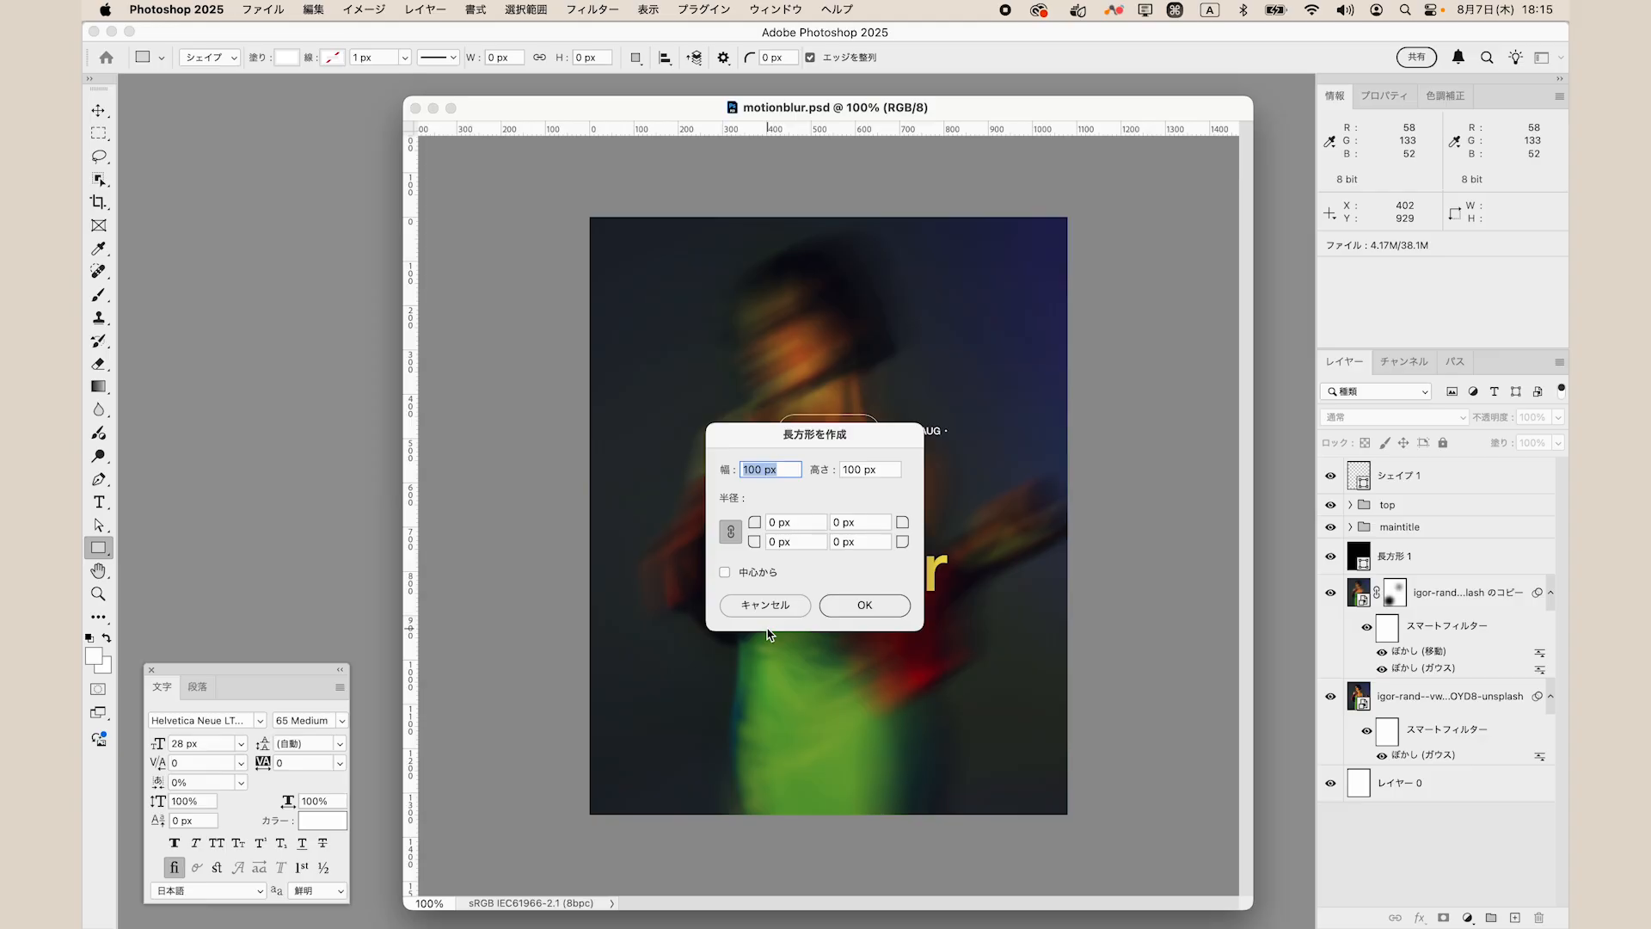
pyautogui.write('290')
pyautogui.press('Tab')
pyautogui.write('1')
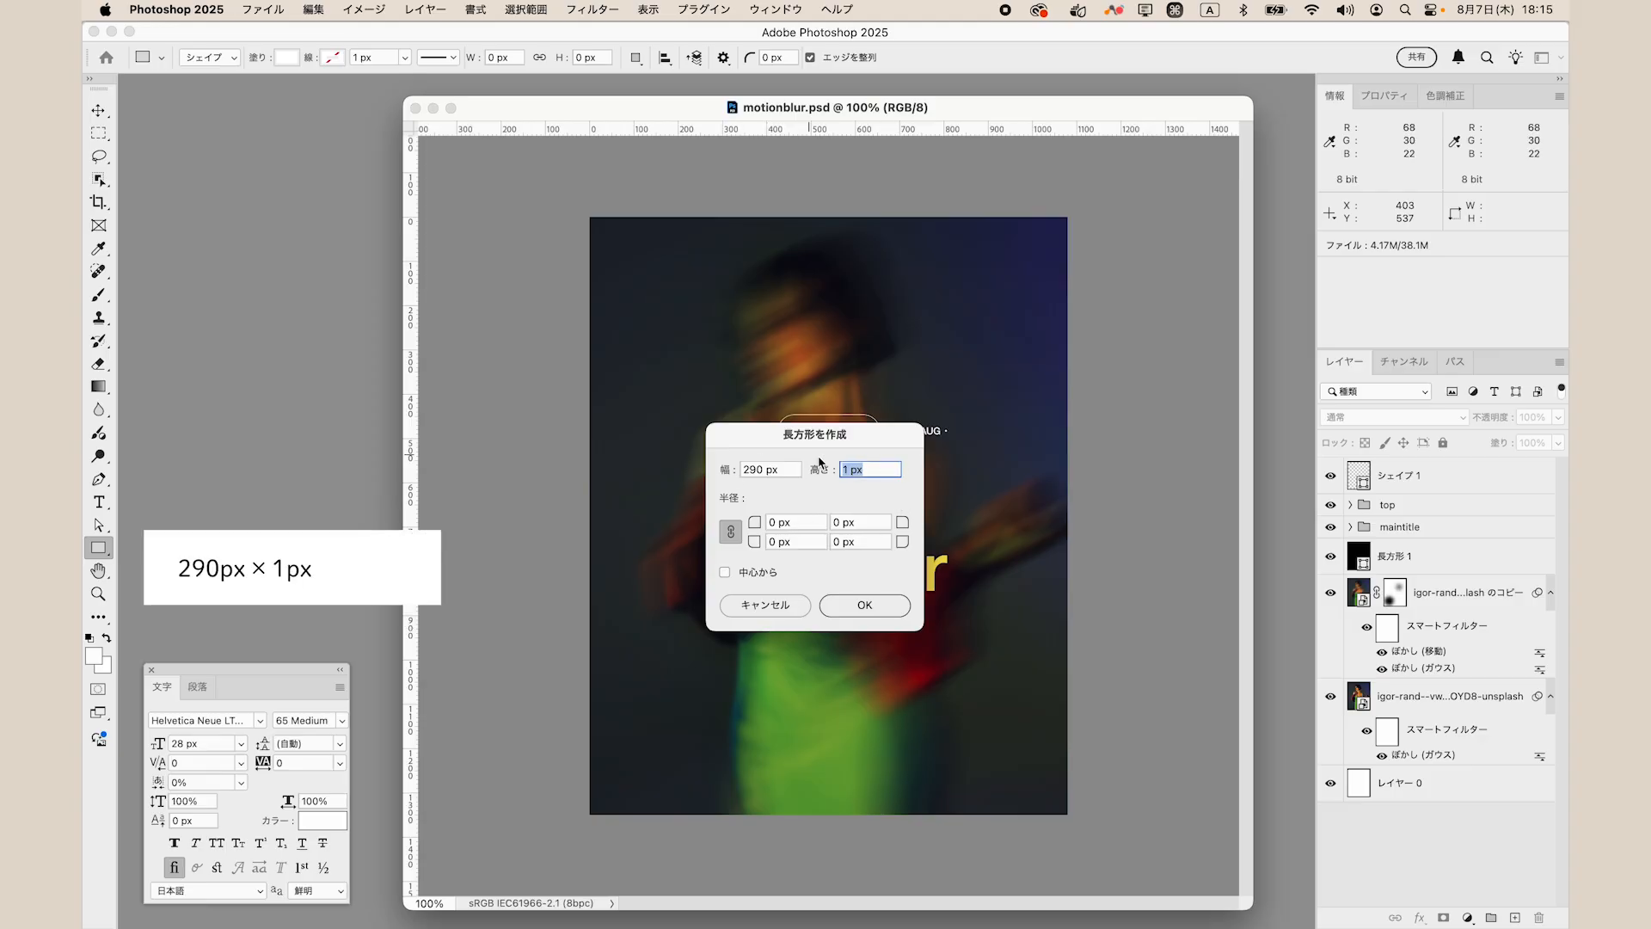
pyautogui.click(870, 603)
# Move the thin line onto the barcode's vertical centre, just to its right, and save the document.
pyautogui.moveTo(856, 699); pyautogui.dragTo(838, 689)
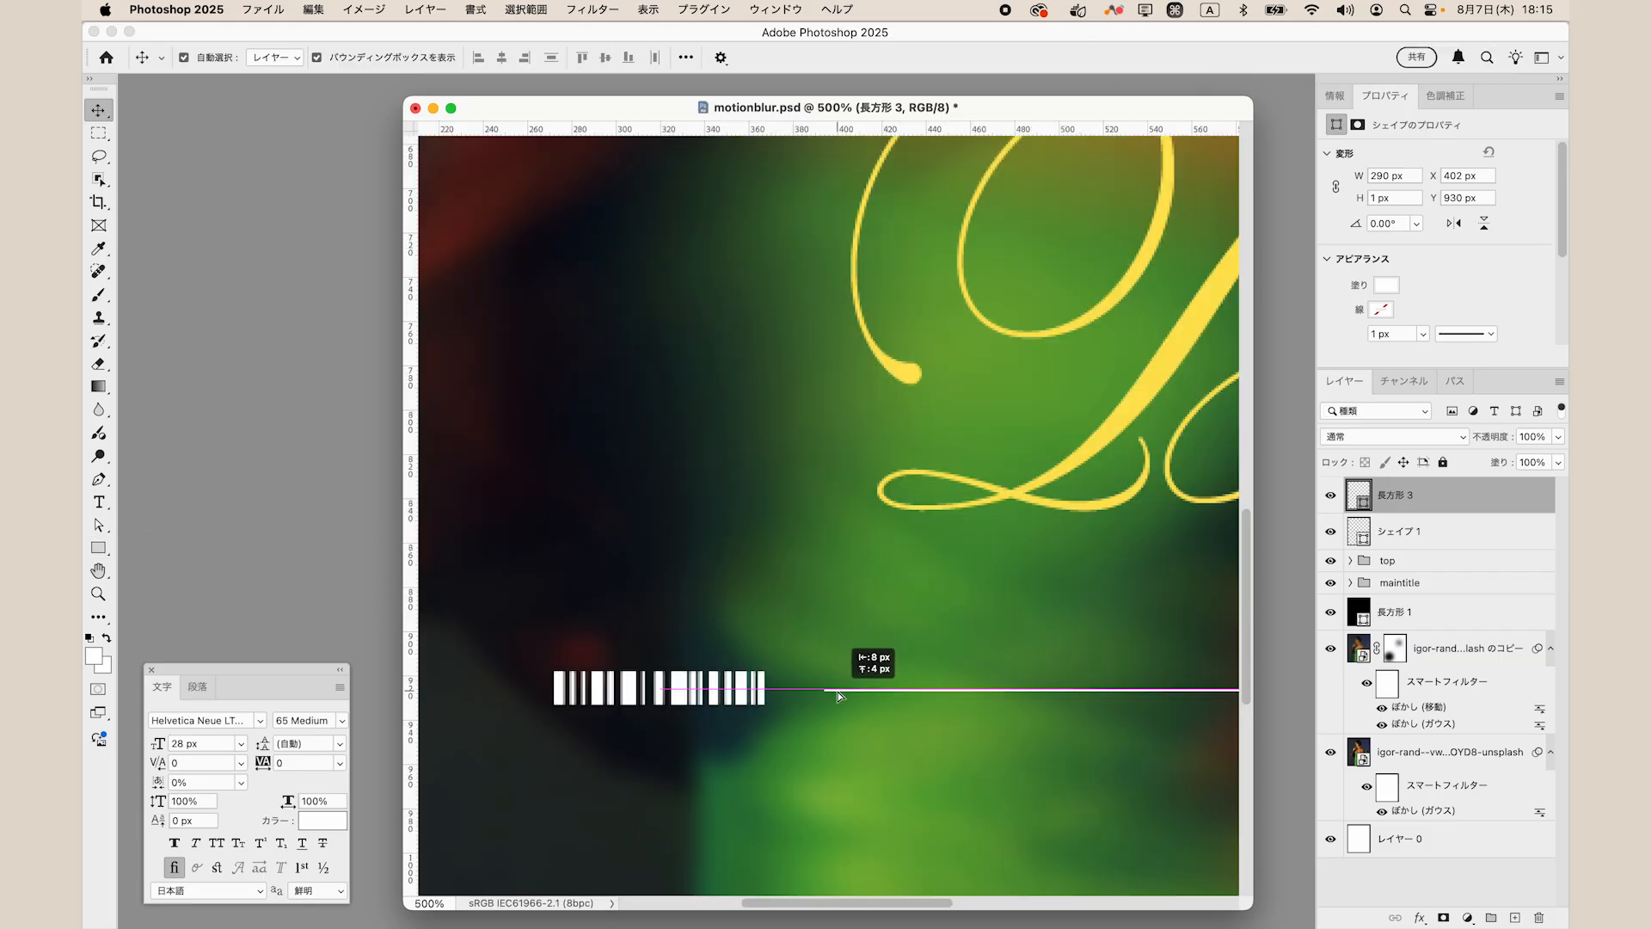
pyautogui.press('super+minus')
pyautogui.press('super+minus')
pyautogui.press('super+minus')
pyautogui.press('super+minus')
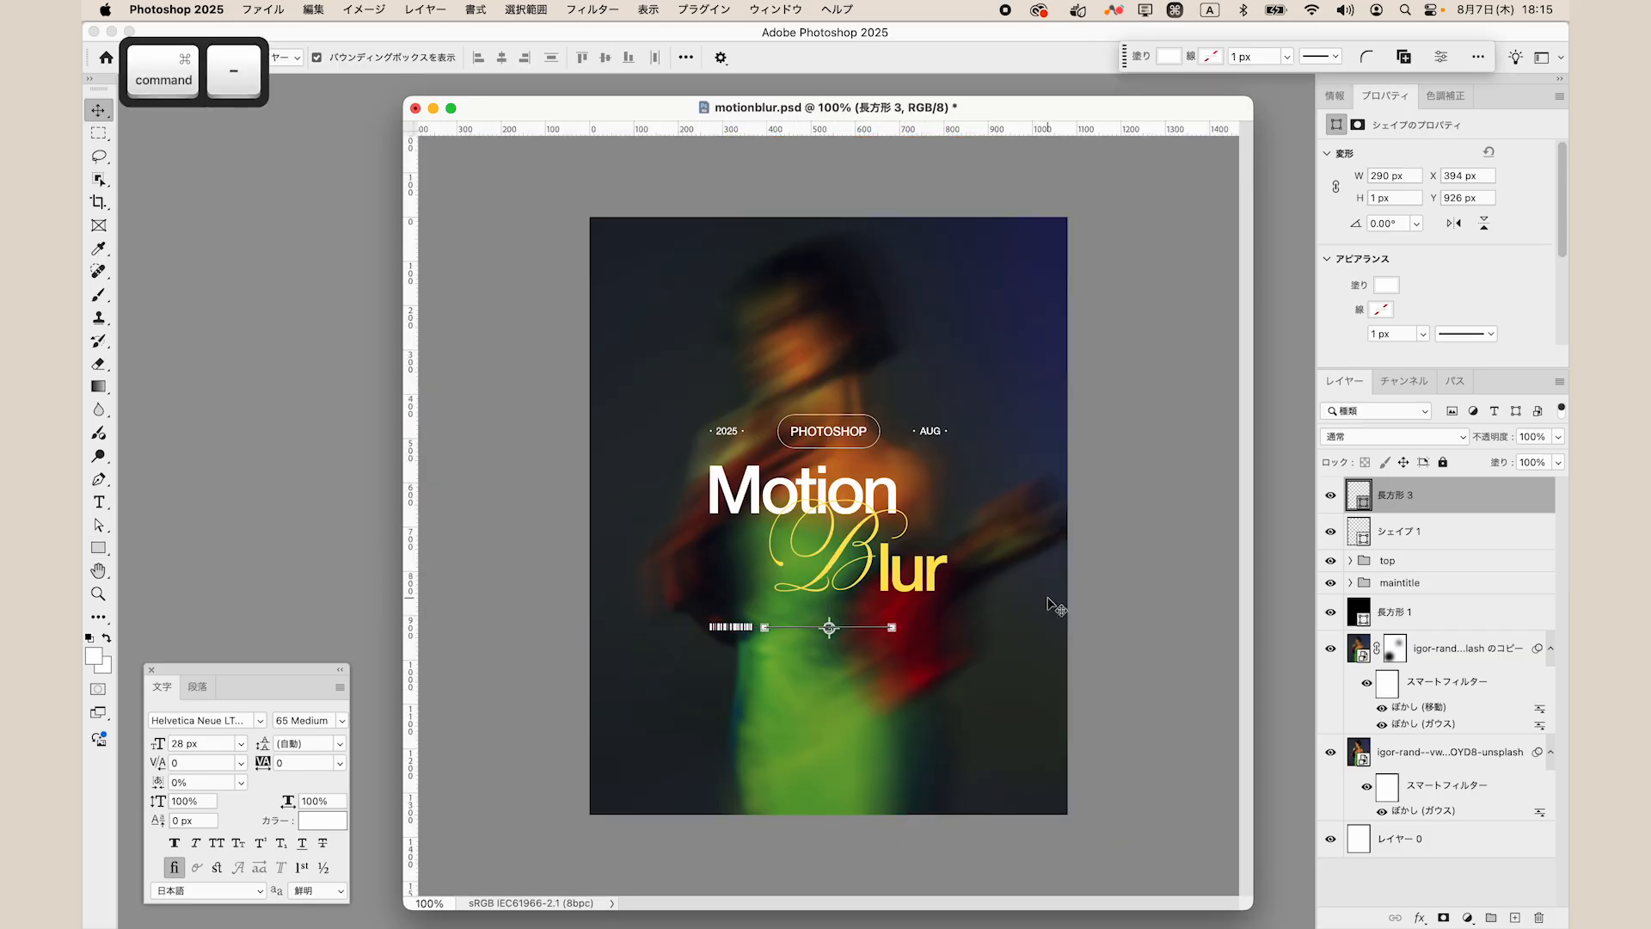
pyautogui.click(1135, 607)
pyautogui.press('super+s')
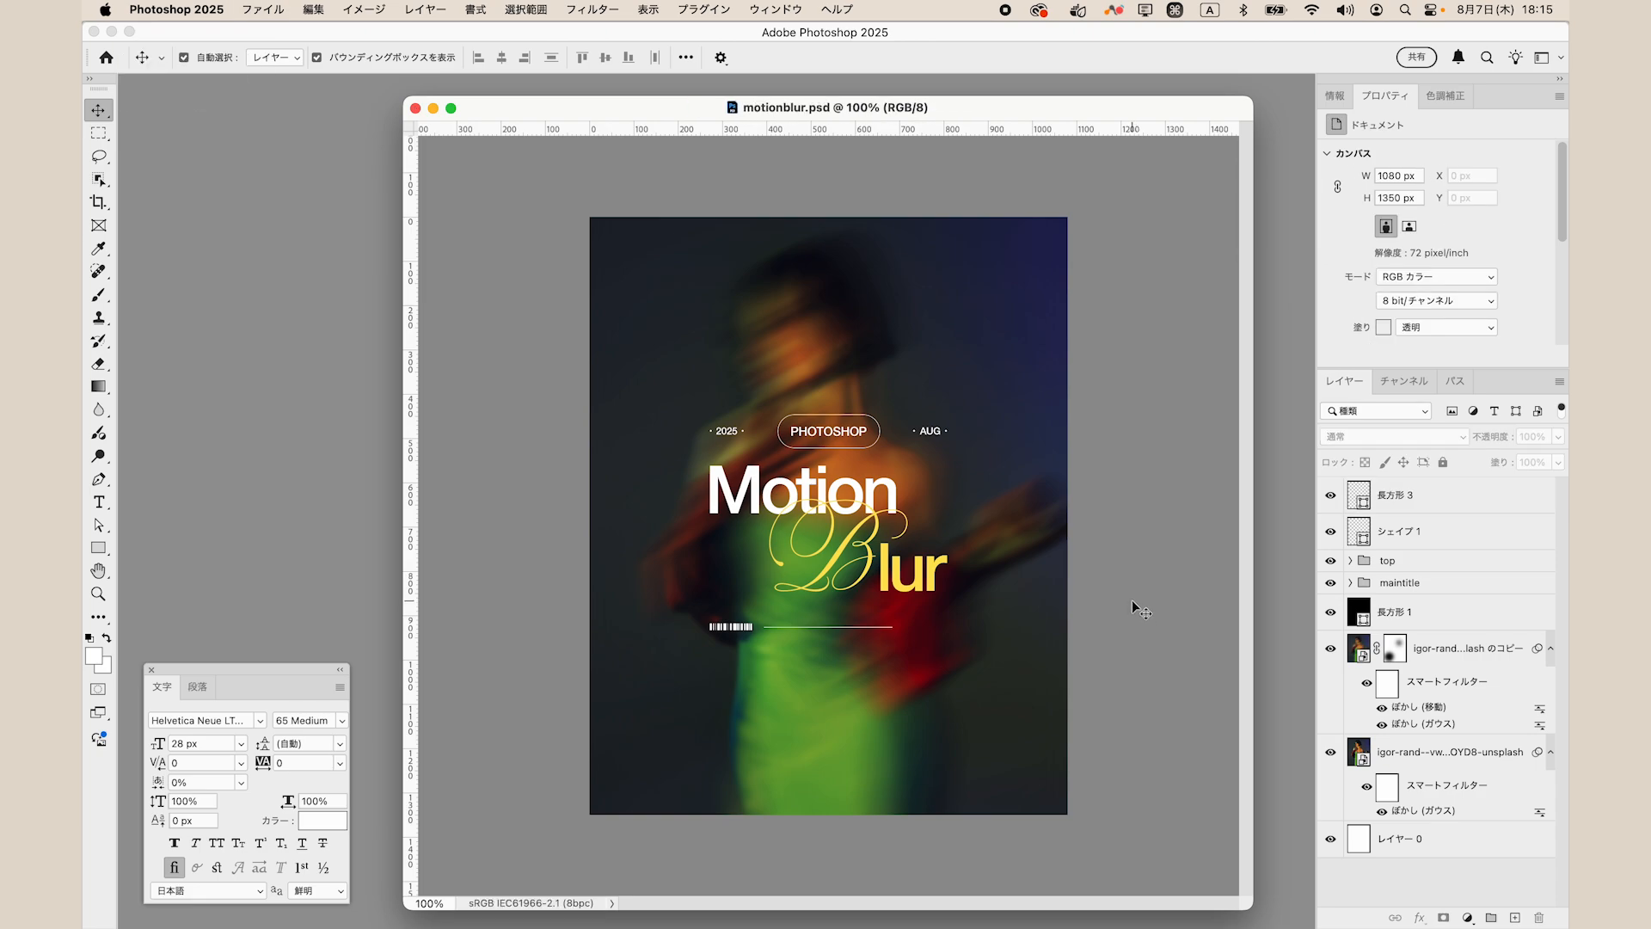
# Add the text "(EFFECT)" below the line in Helvetica Neue LT Pro 65 Medium, 28 px, with optical kerning and tracking 0.
pyautogui.click(92, 506)
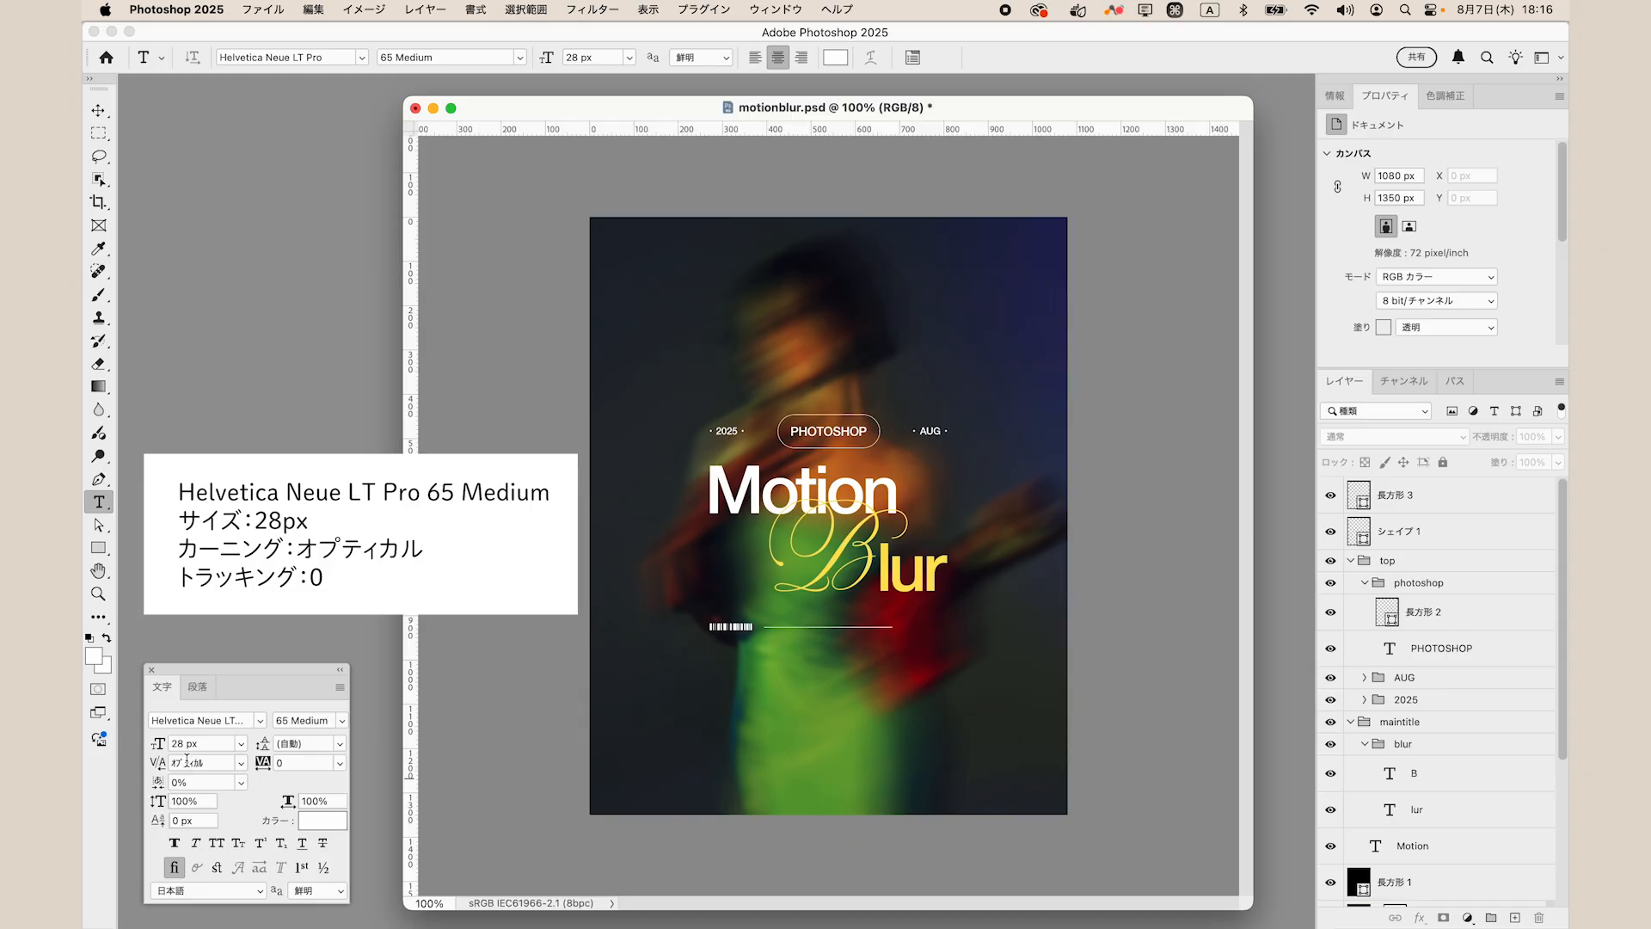
pyautogui.click(851, 702)
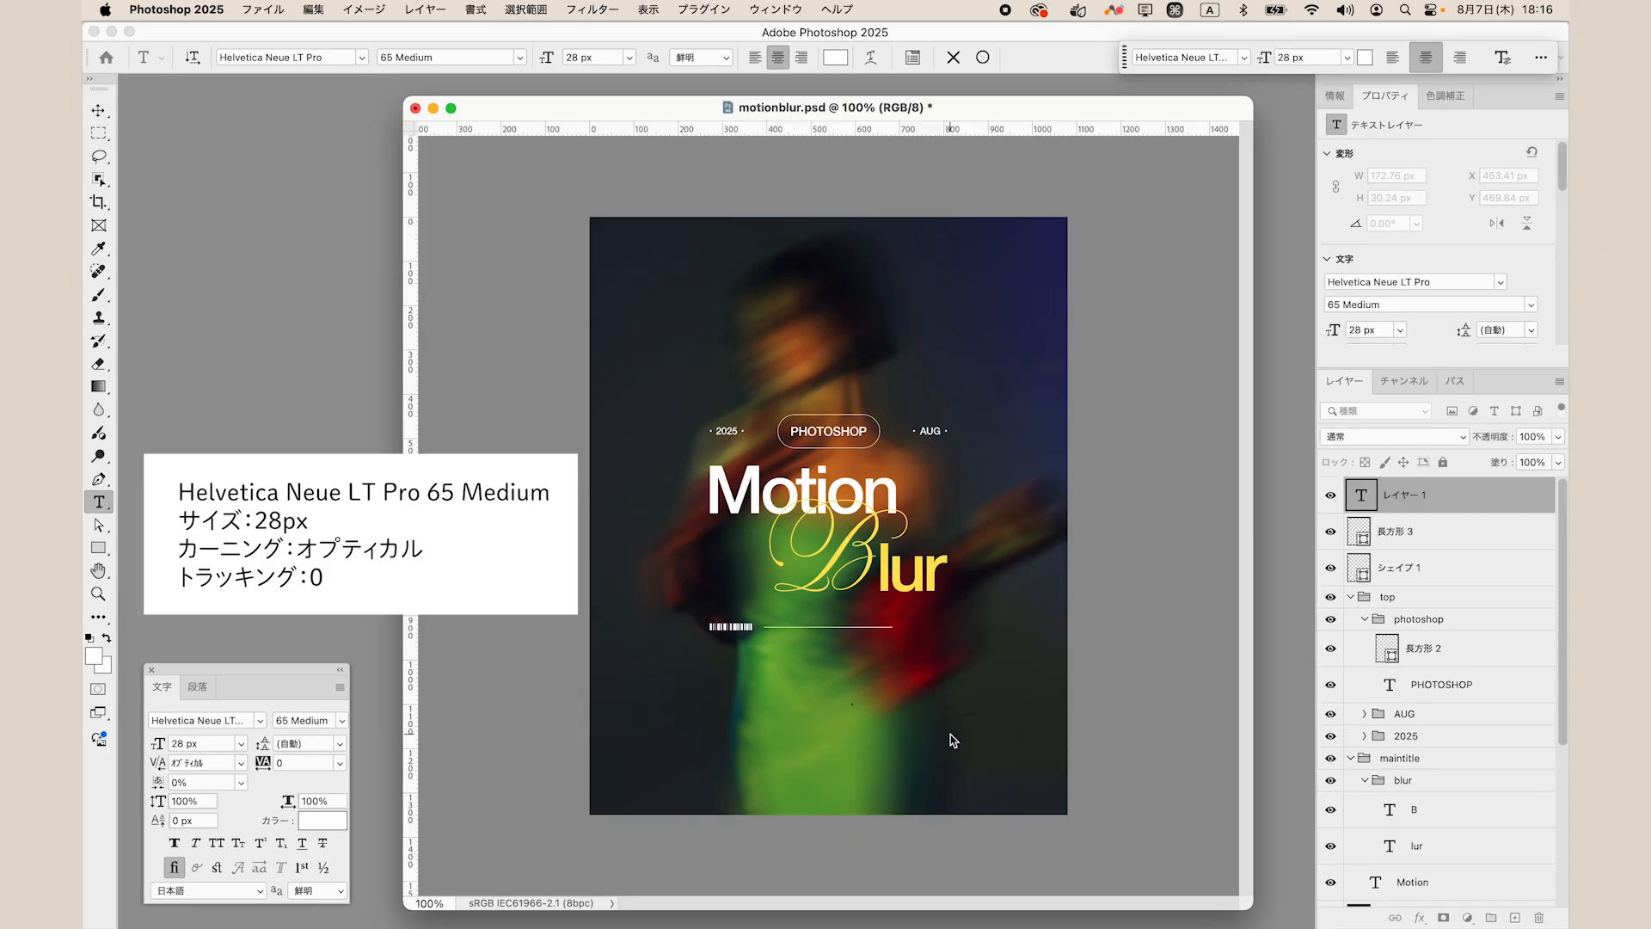
pyautogui.write('(EFFECT)')
pyautogui.press('Escape')
pyautogui.press('v')
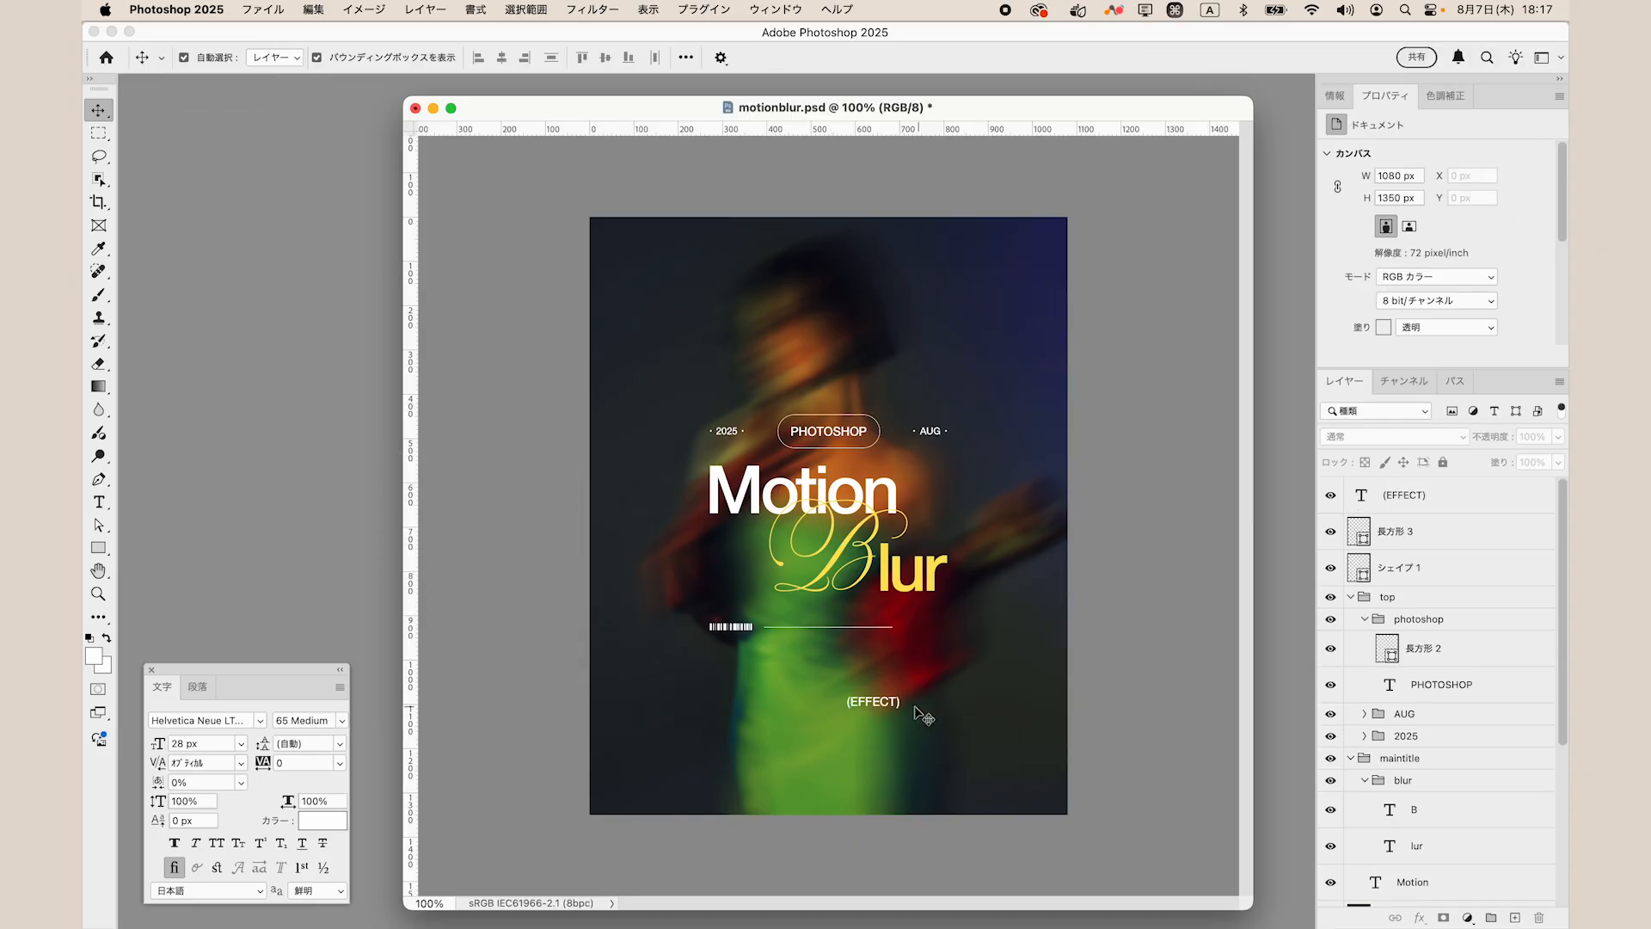
# Move the "(EFFECT)" text up to the right end of the thin line.
pyautogui.moveTo(897, 707); pyautogui.dragTo(946, 632)
pyautogui.press('super+shift+semicolon')
pyautogui.press('super+shift+semicolon')
pyautogui.press('super+shift+semicolon')
pyautogui.press('super+shift+semicolon')
pyautogui.press('super+shift+semicolon')
pyautogui.scroll(-3, 944, 633)
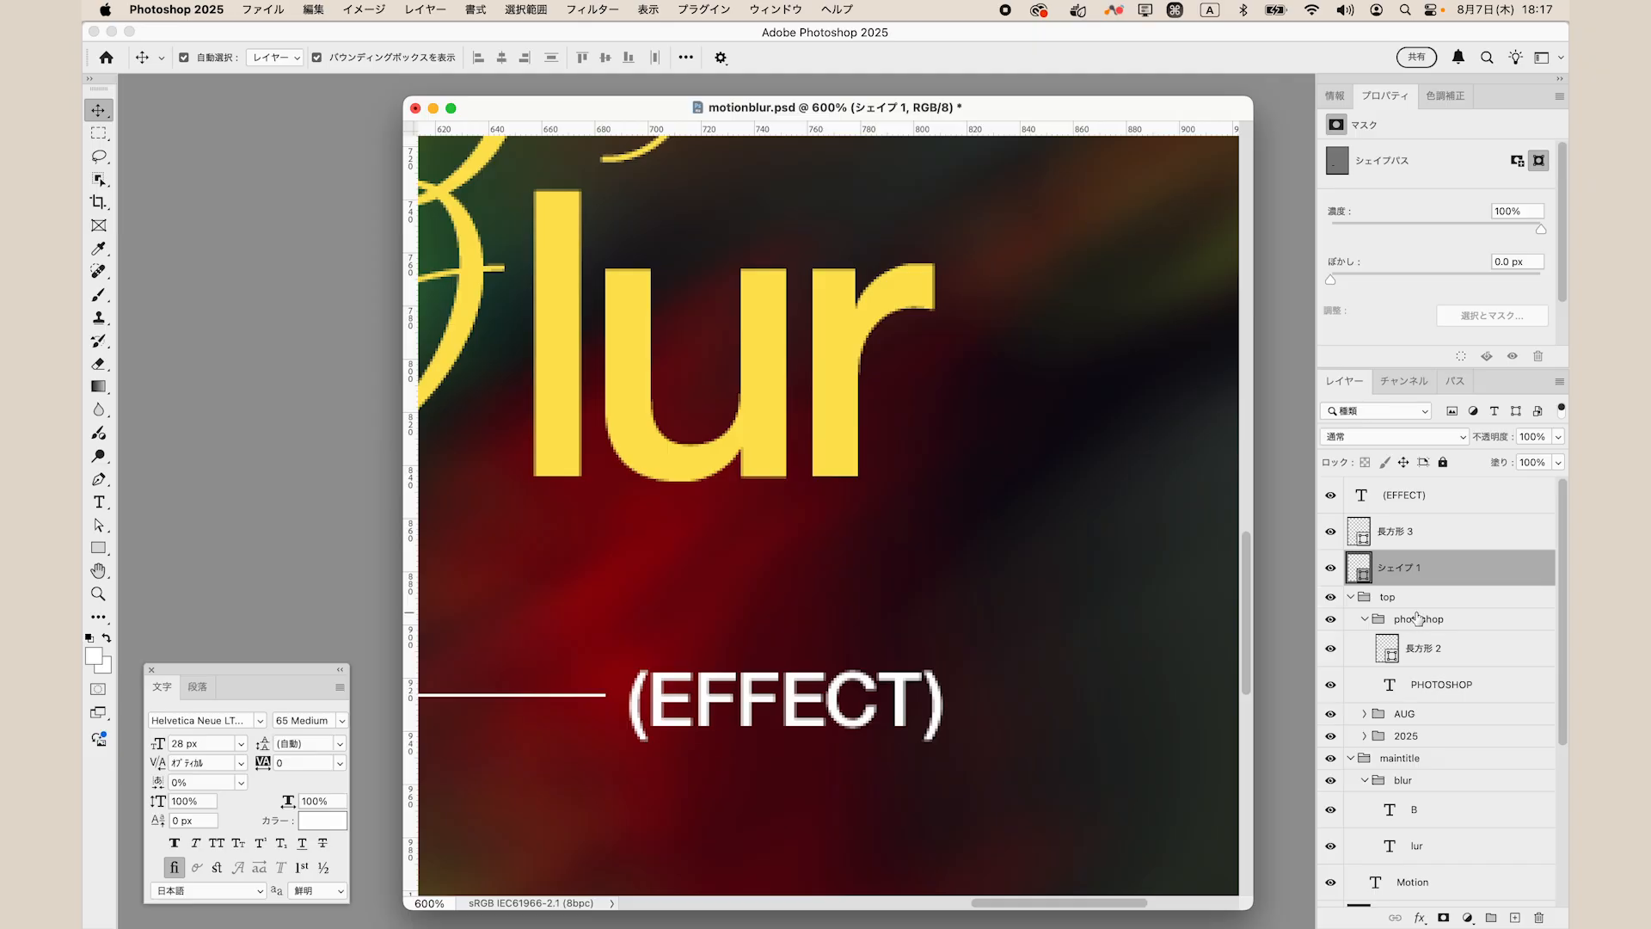
# Set the baseline shift of the opening parenthesis in "(EFFECT)" to 2 px.
pyautogui.click(1414, 506)
pyautogui.doubleClick(1358, 500)
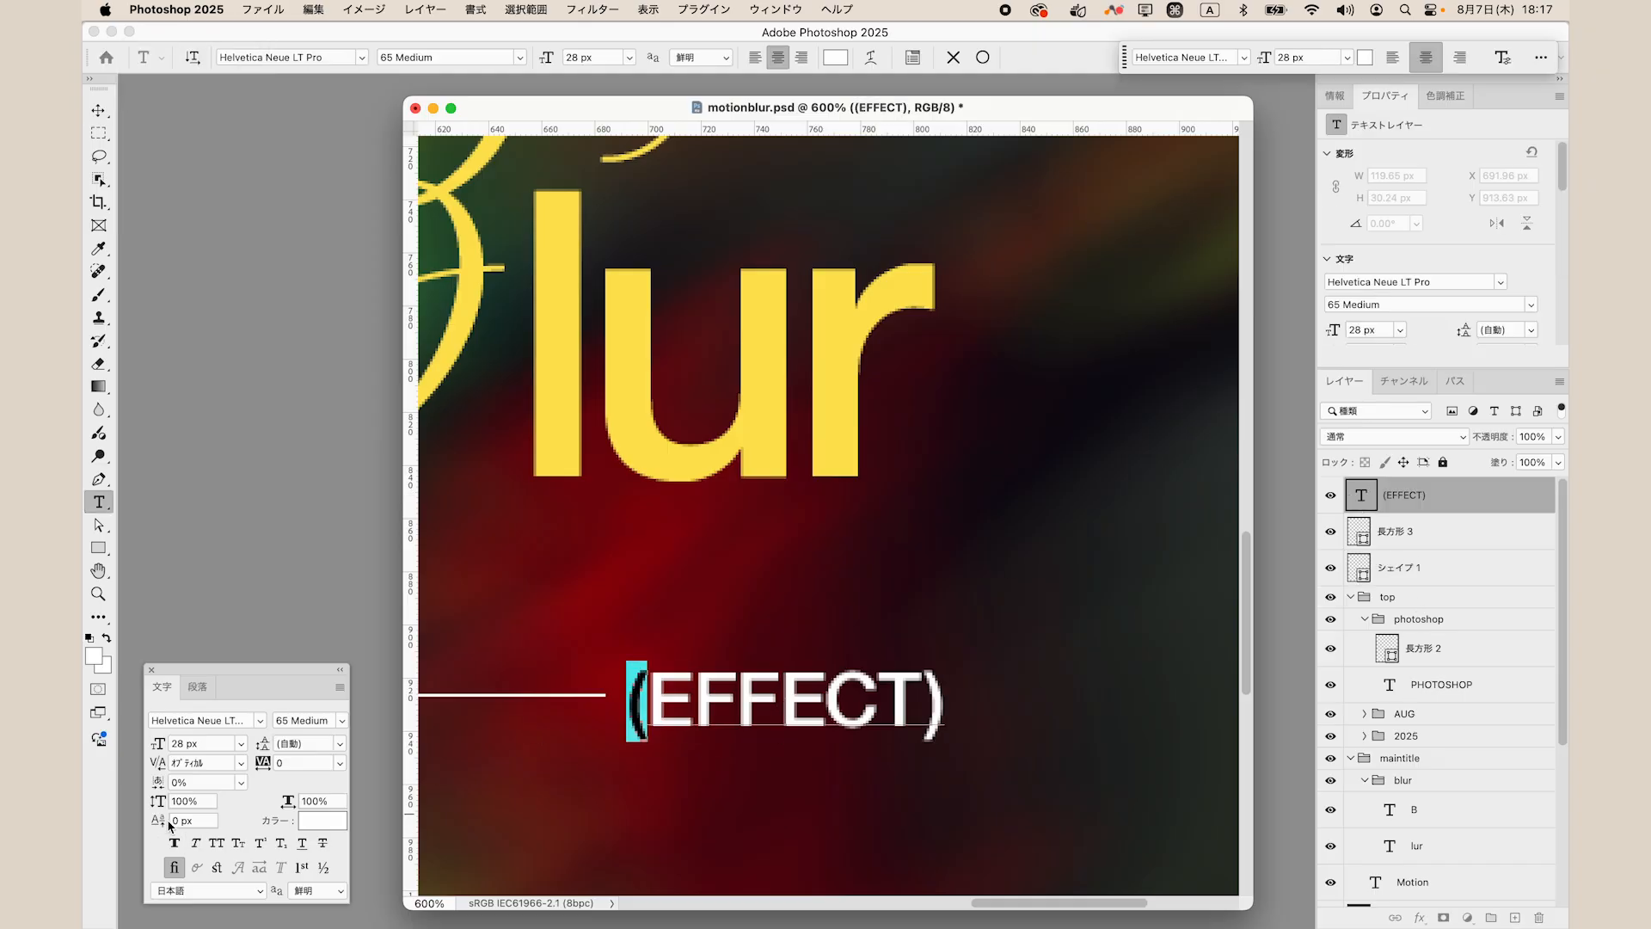
pyautogui.click(184, 819)
pyautogui.write('2')
pyautogui.press('Return')
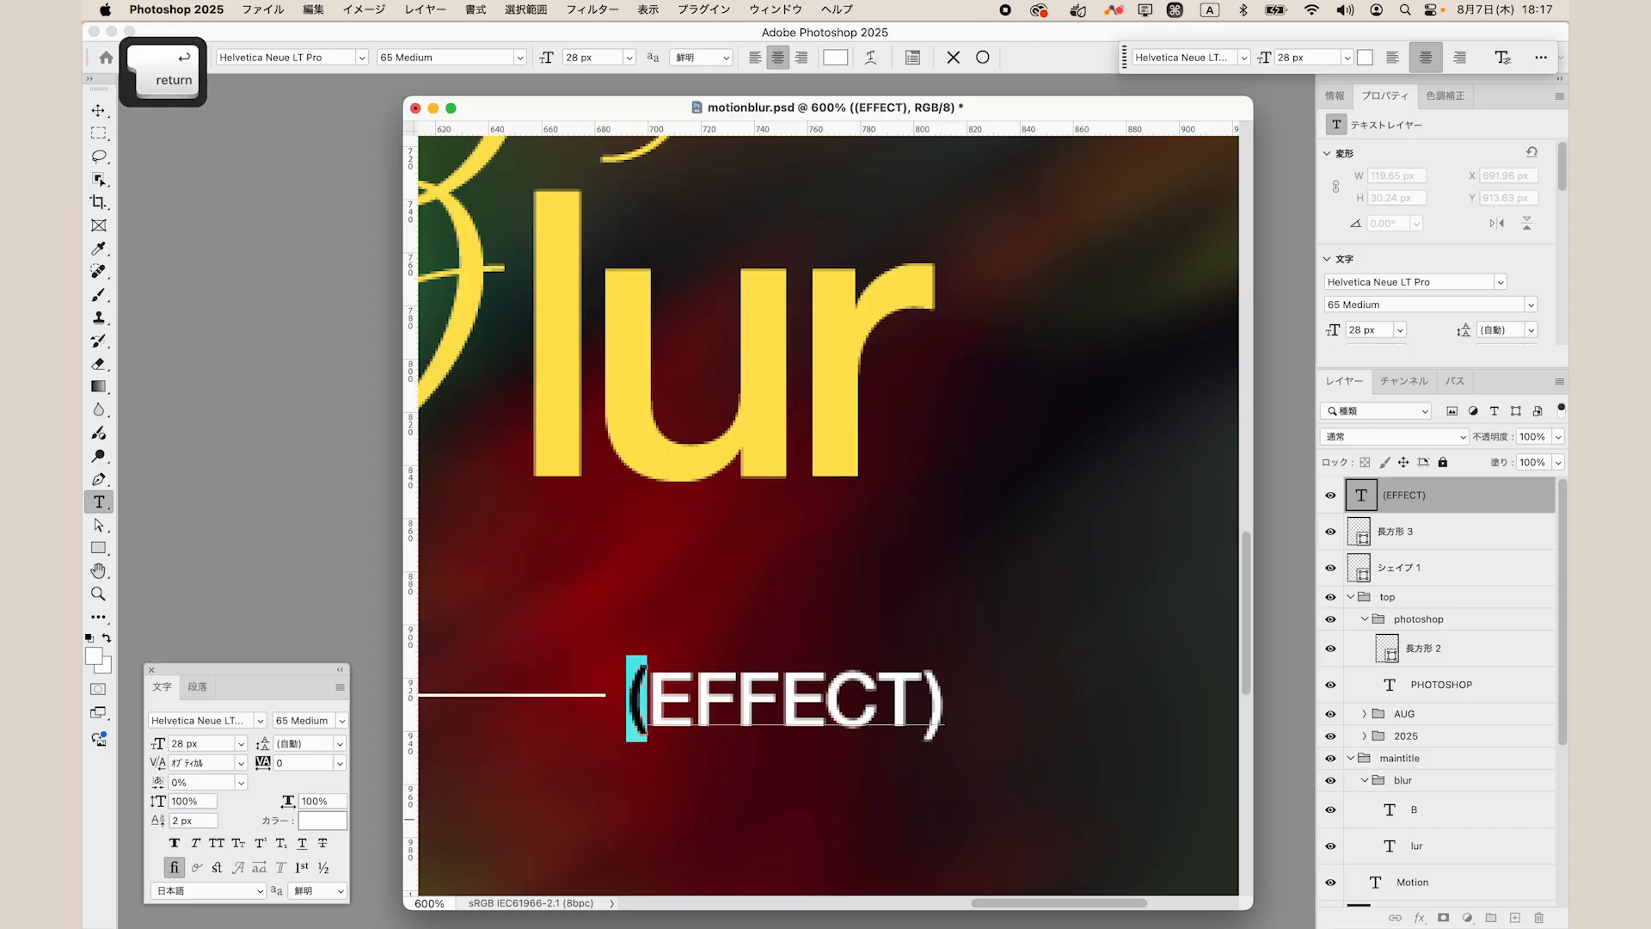
pyautogui.click(679, 705)
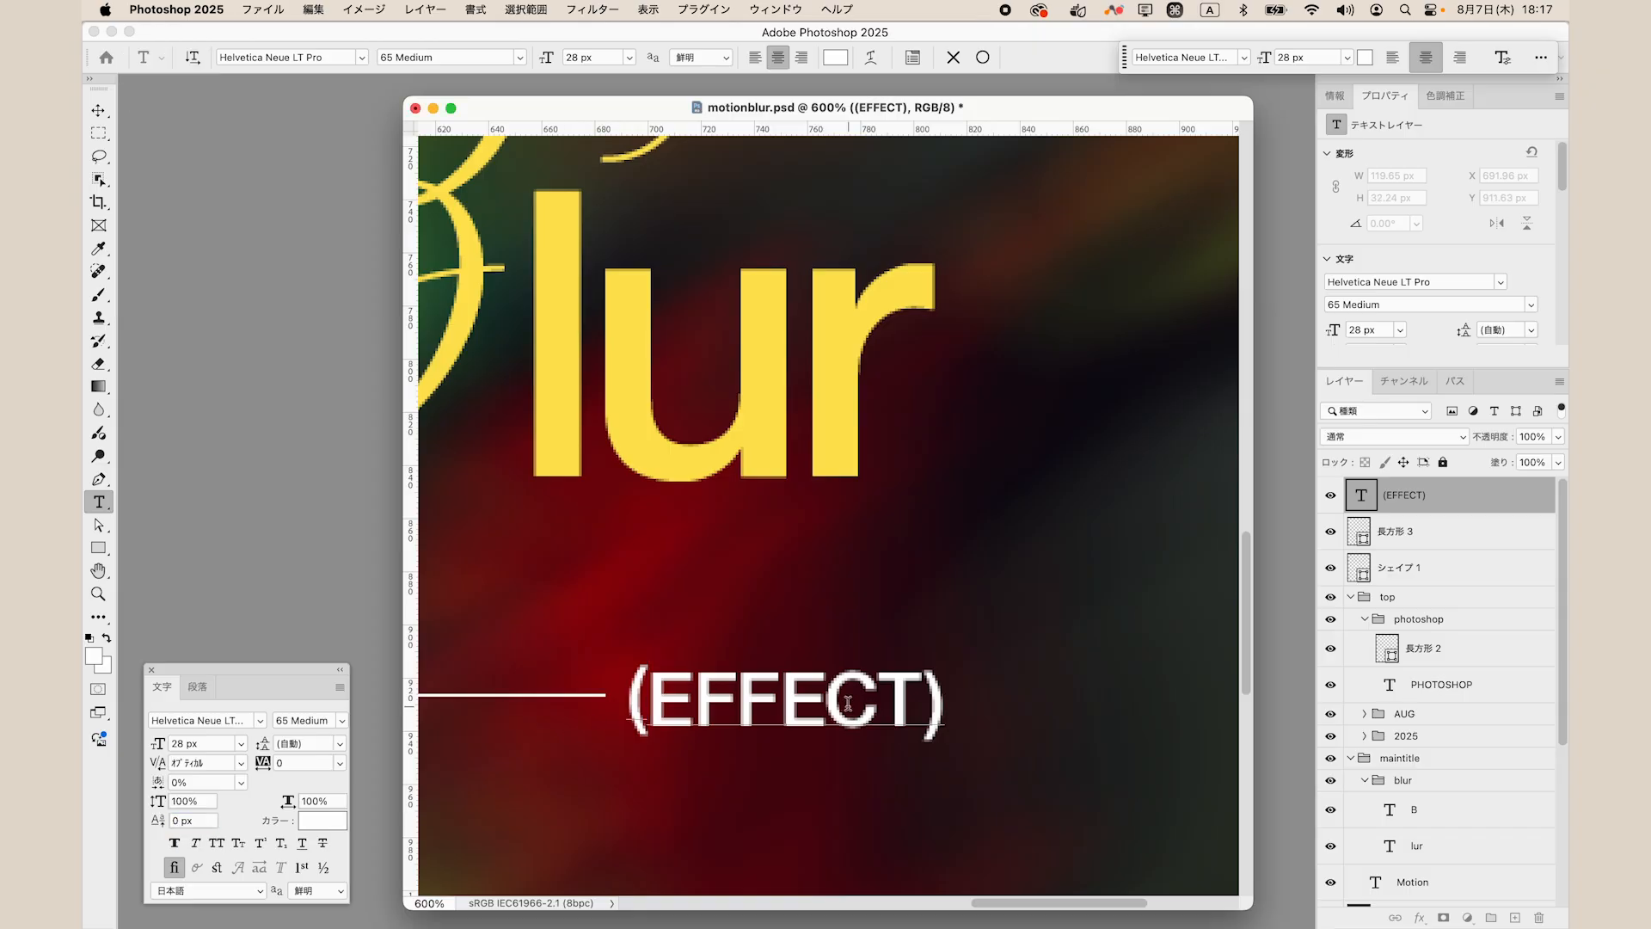
# Set the baseline shift of the closing parenthesis in "(EFFECT)" to 2 px.
pyautogui.moveTo(922, 704); pyautogui.dragTo(954, 692)
pyautogui.click(183, 820)
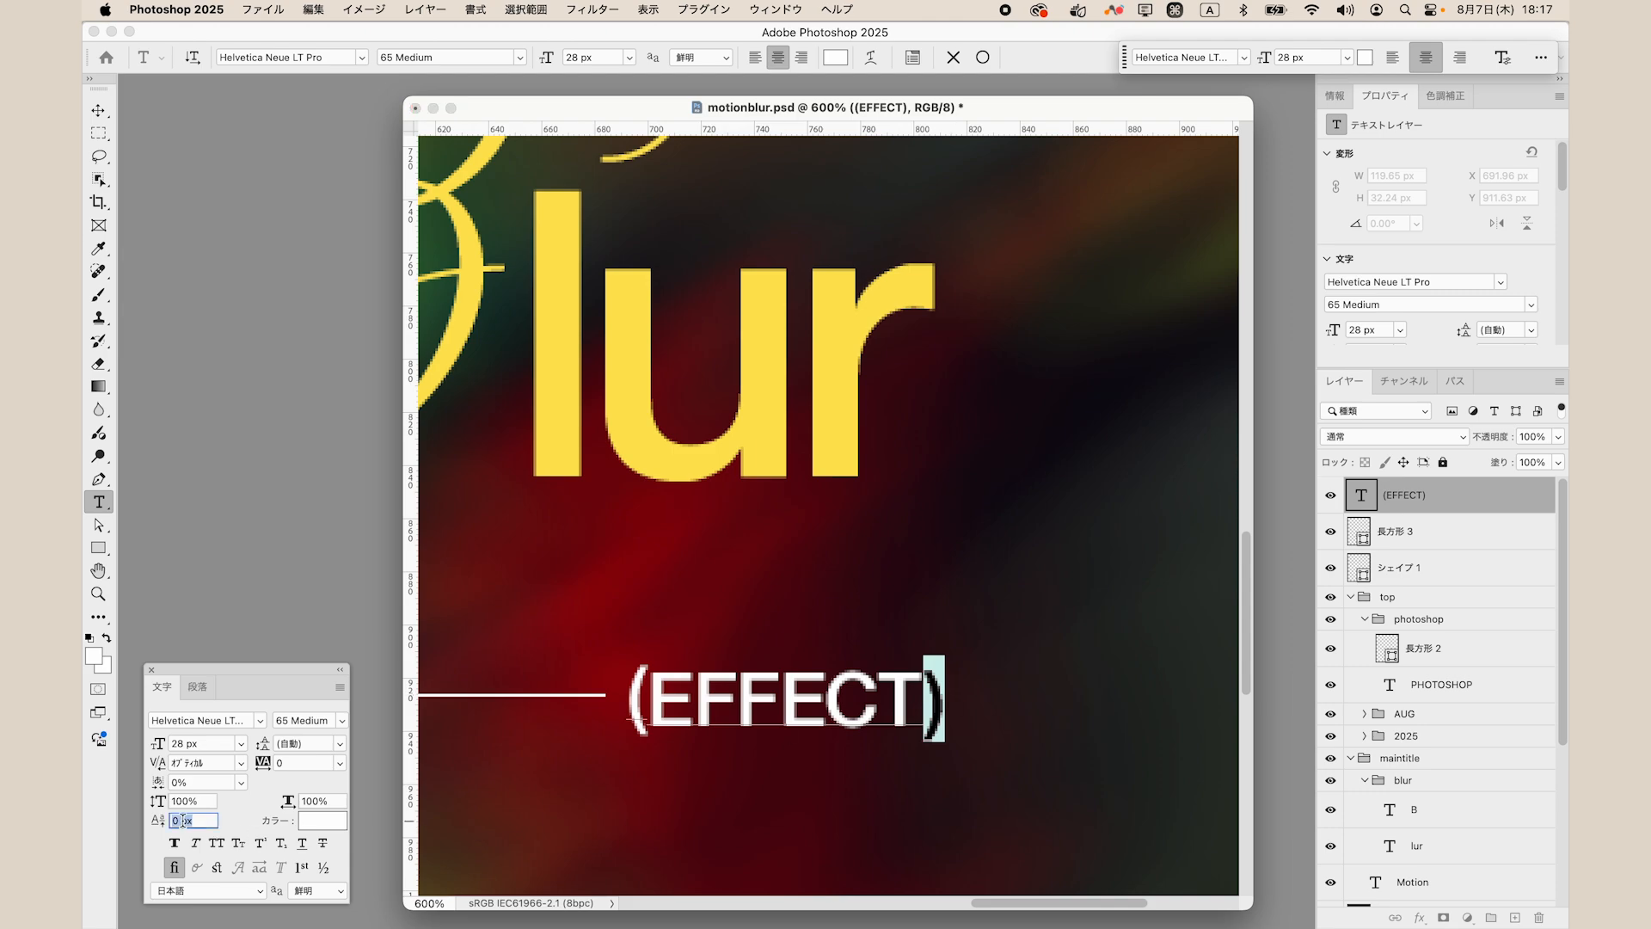
pyautogui.write('2')
pyautogui.press('Return')
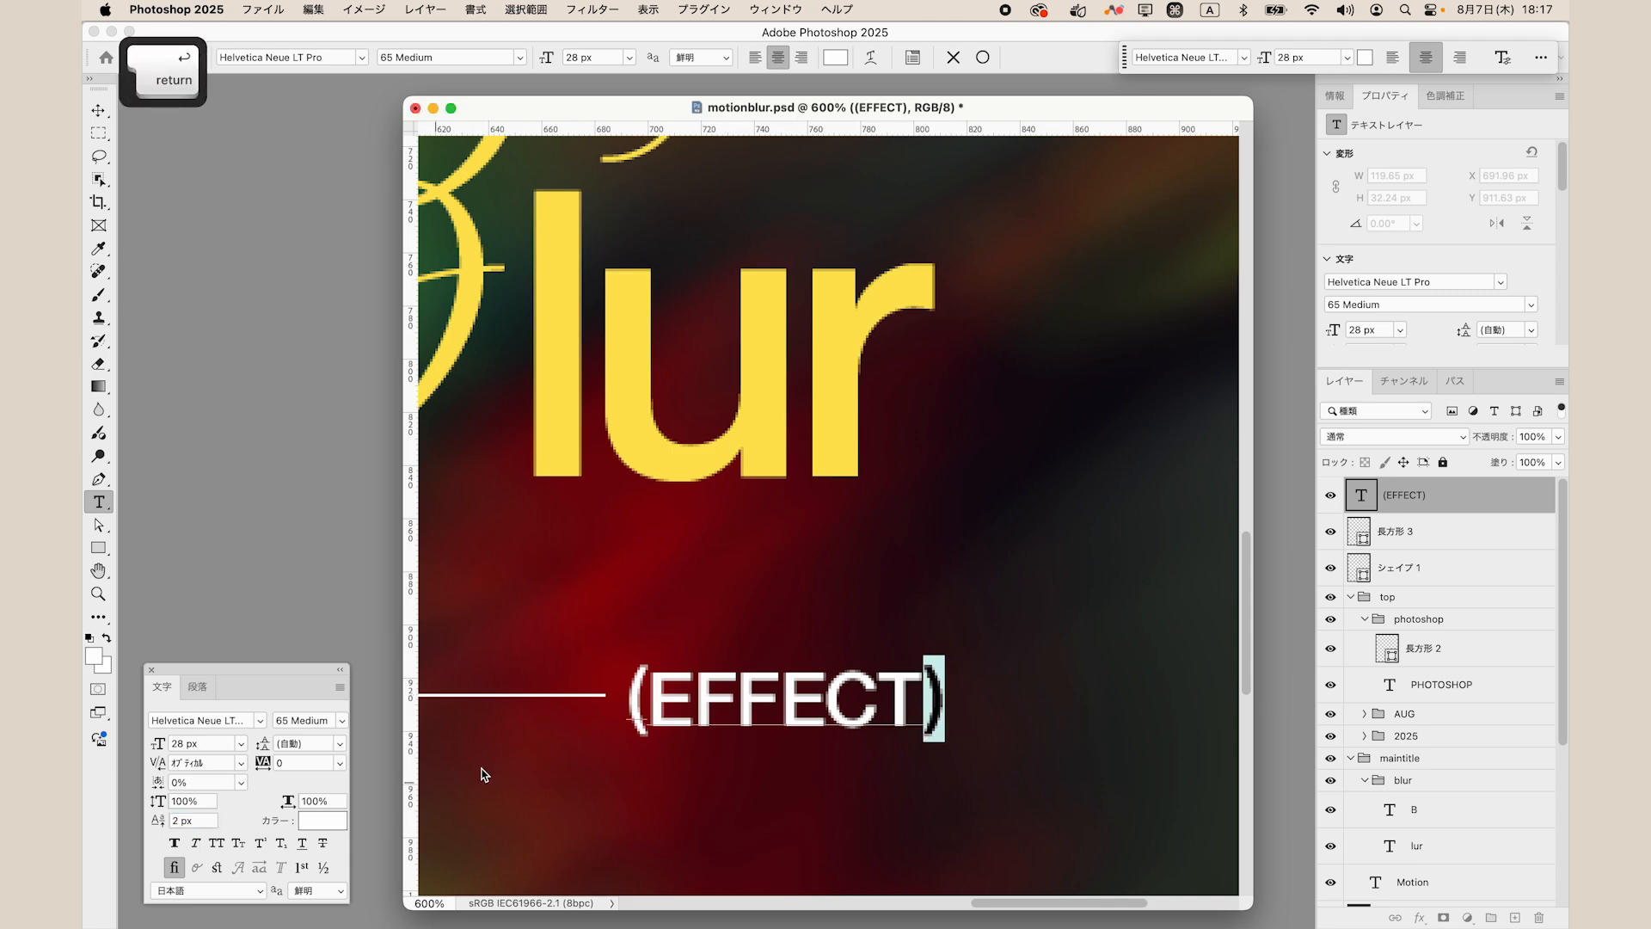
pyautogui.click(858, 703)
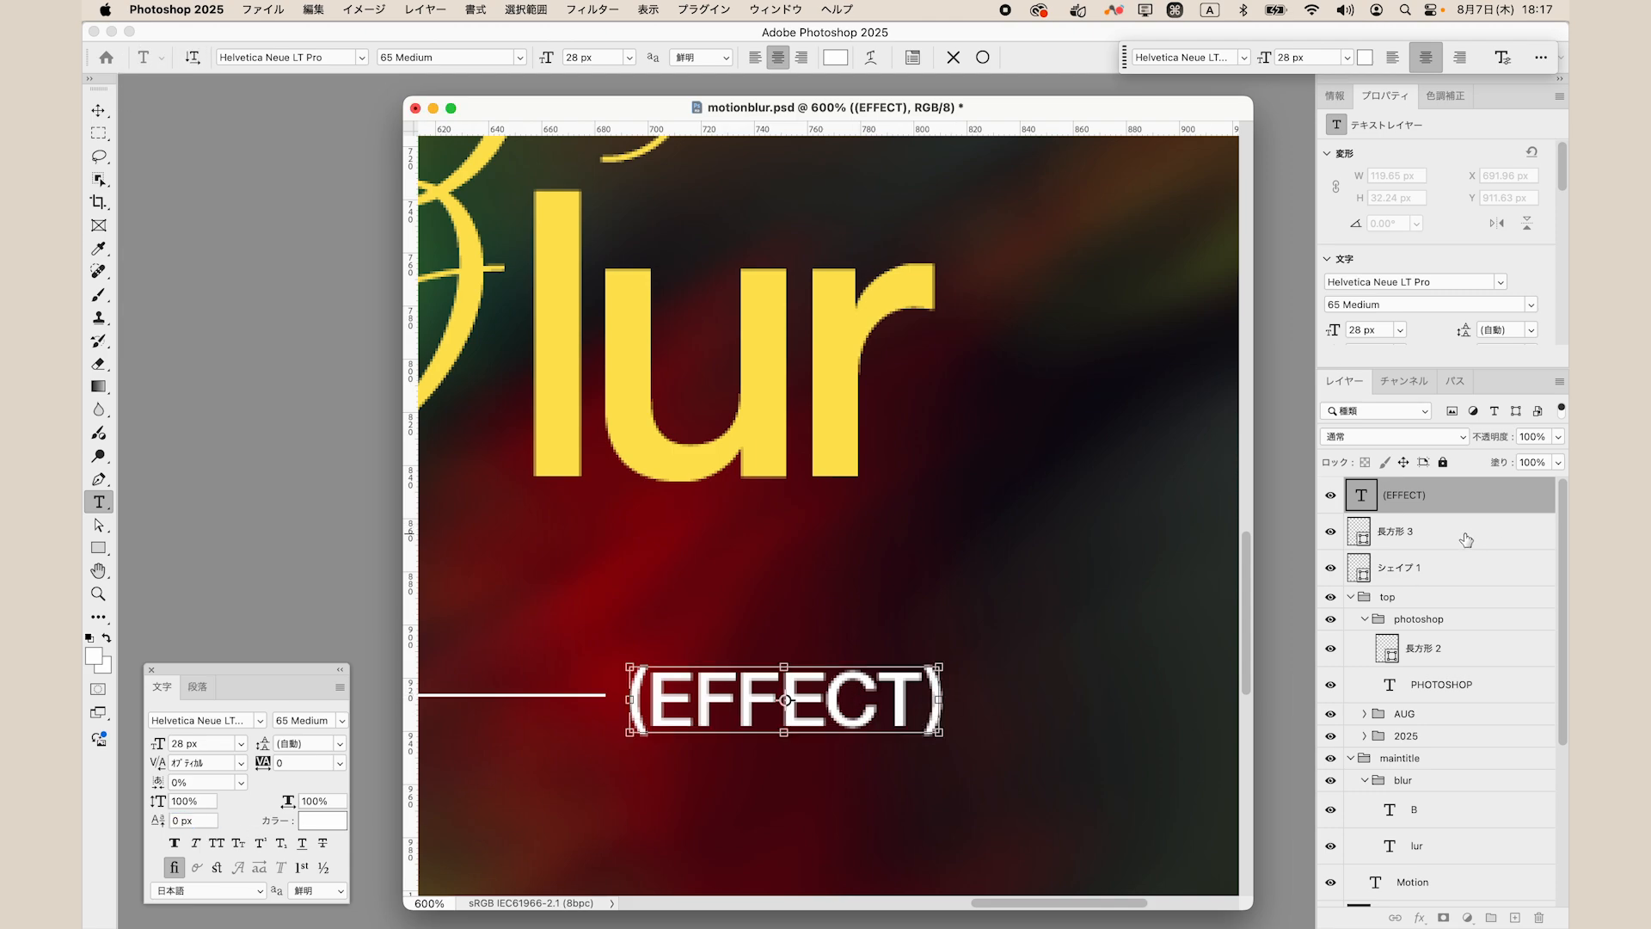
# Loosen the kerning beside the parentheses of the "(EFFECT)" text to 40.
pyautogui.click(1395, 532)
pyautogui.click(1423, 648)
pyautogui.doubleClick(1361, 495)
pyautogui.press('Left')
pyautogui.press('Right')
pyautogui.hotkey('alt', 'Right')
pyautogui.press('Right')
pyautogui.press('Right')
pyautogui.press('Right')
pyautogui.press('Right')
pyautogui.press('Right')
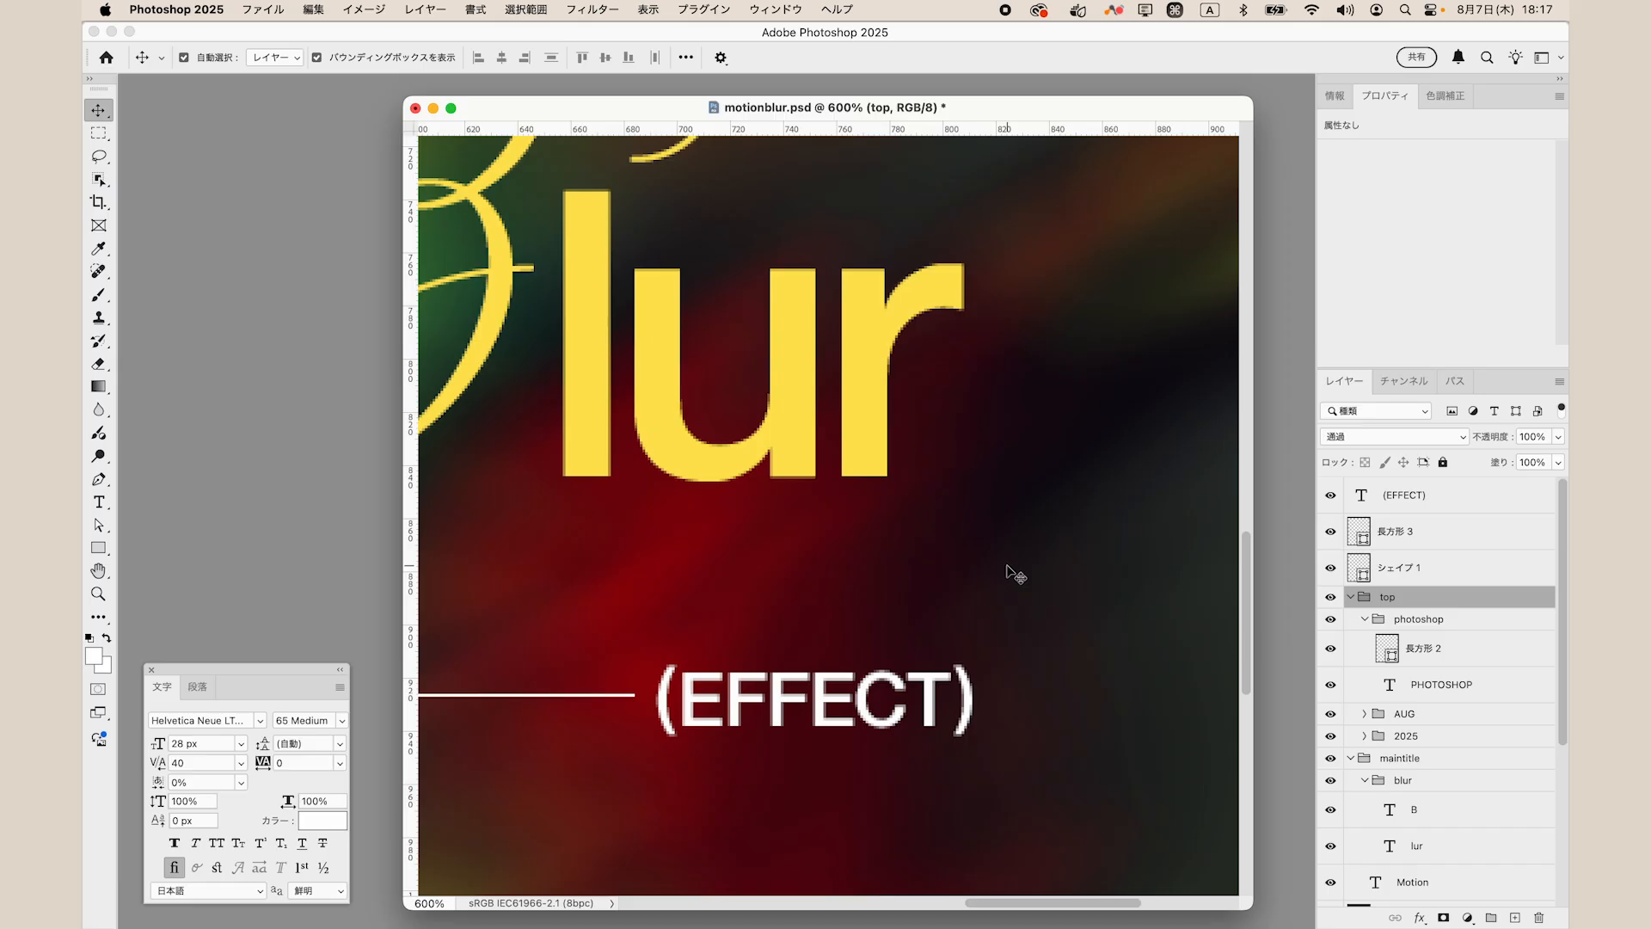
# Align the right edge of the "(EFFECT)" text with the right edge of the "lur" text.
pyautogui.press('super+minus')
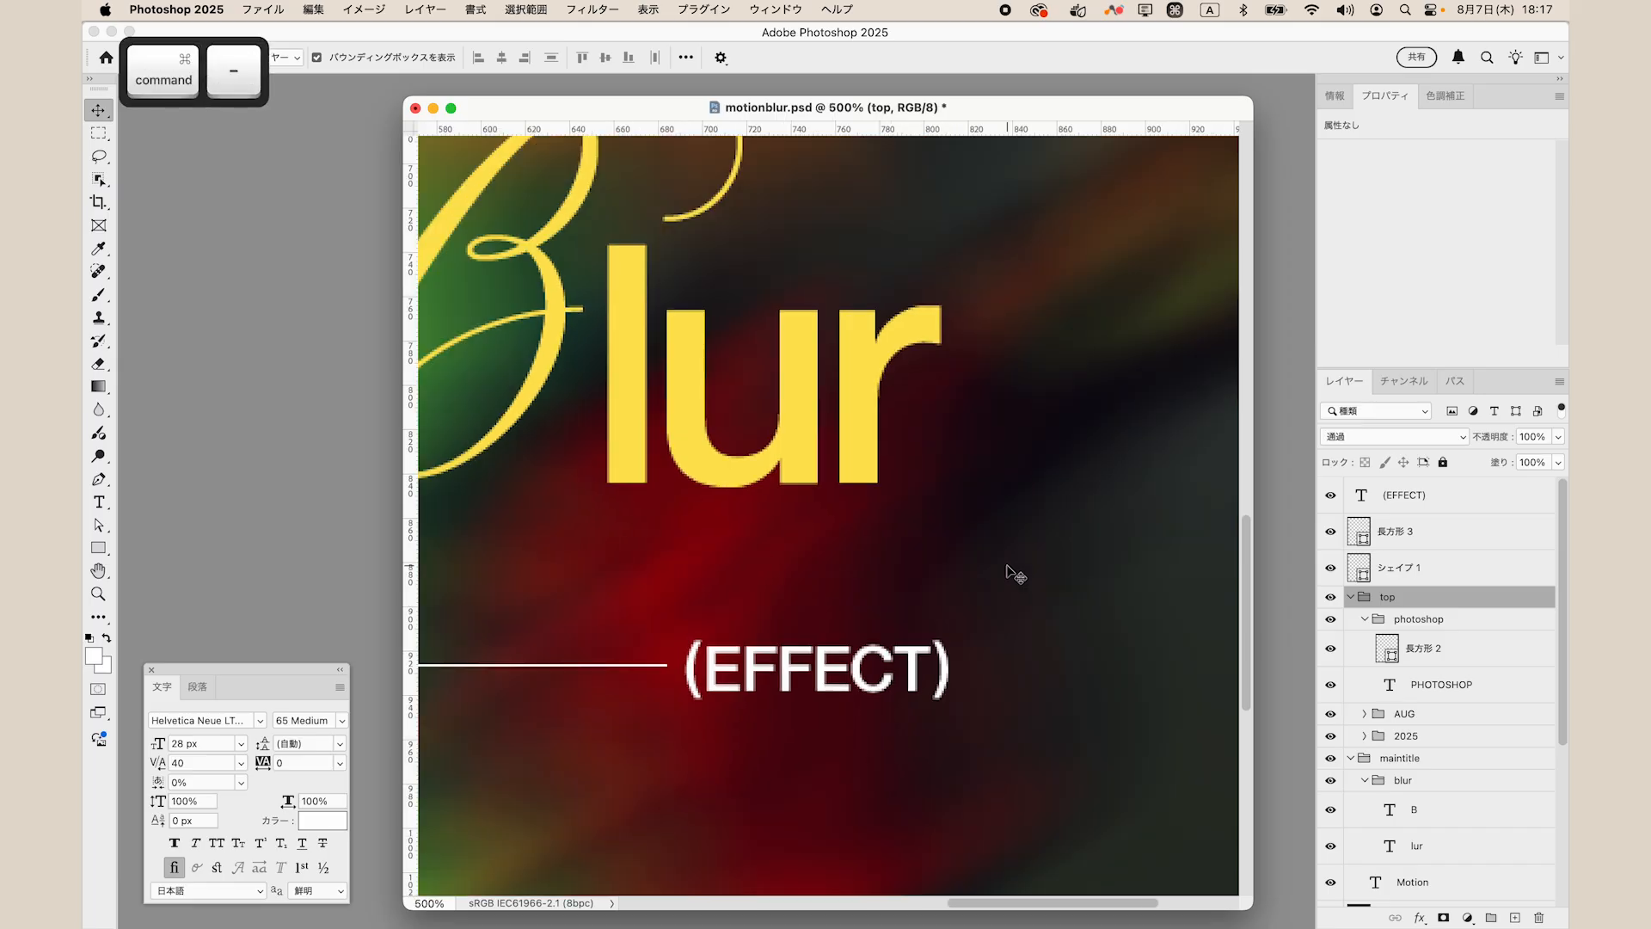
pyautogui.click(915, 669)
pyautogui.moveTo(899, 677); pyautogui.dragTo(837, 679)
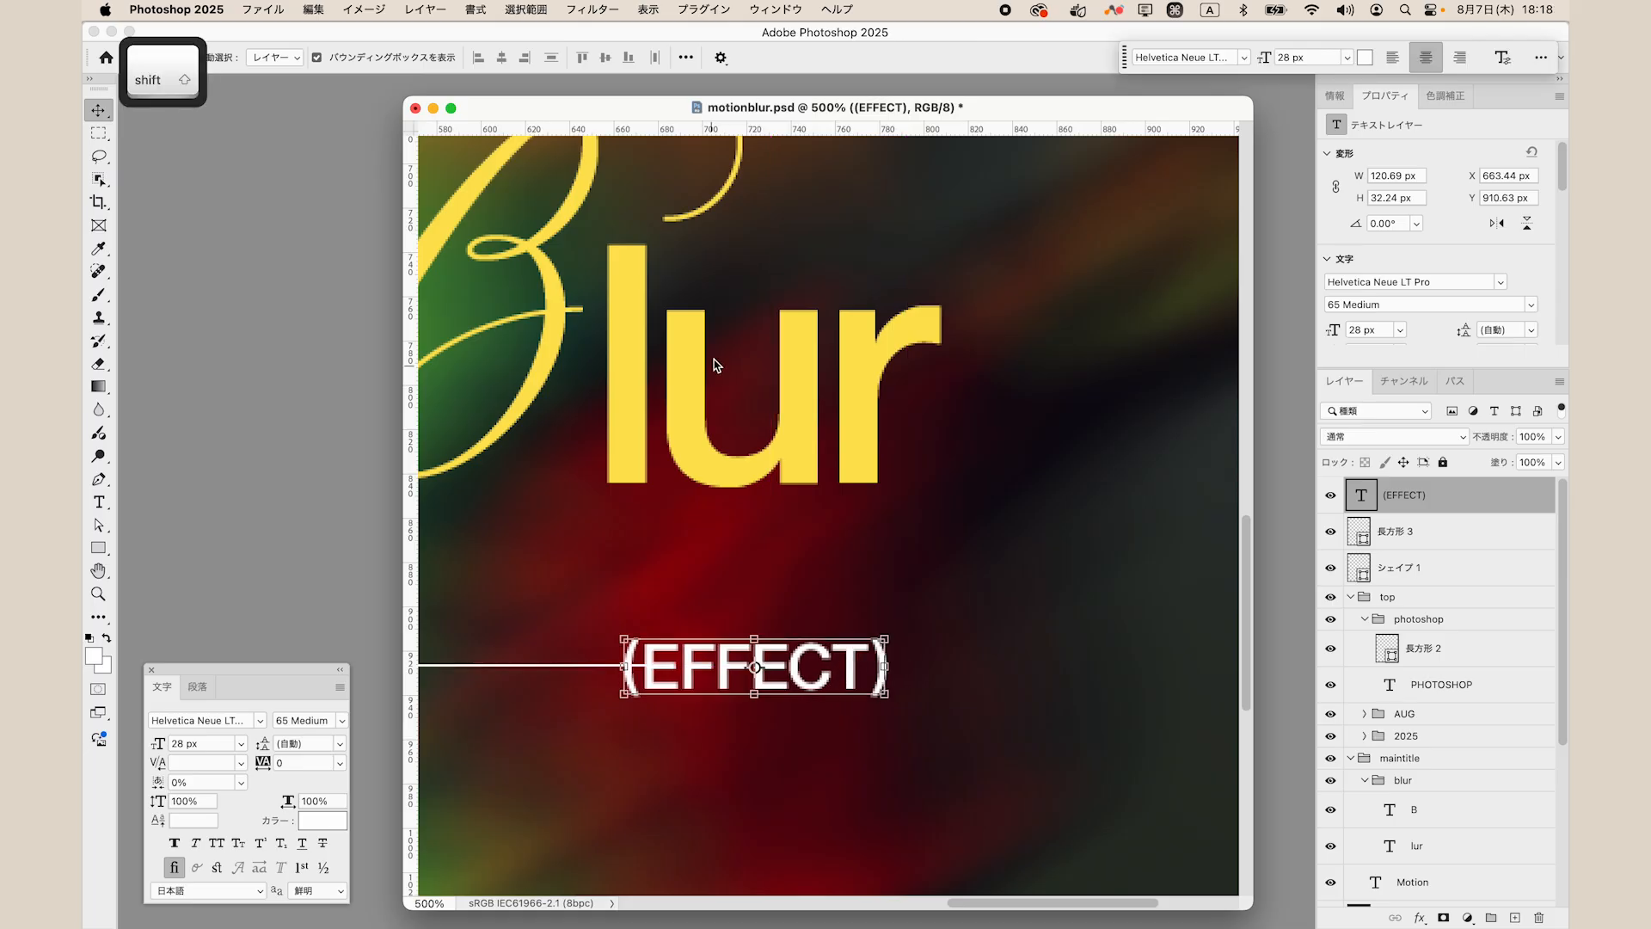
pyautogui.keyDown('shift'); pyautogui.click(836, 430); pyautogui.keyUp('shift')
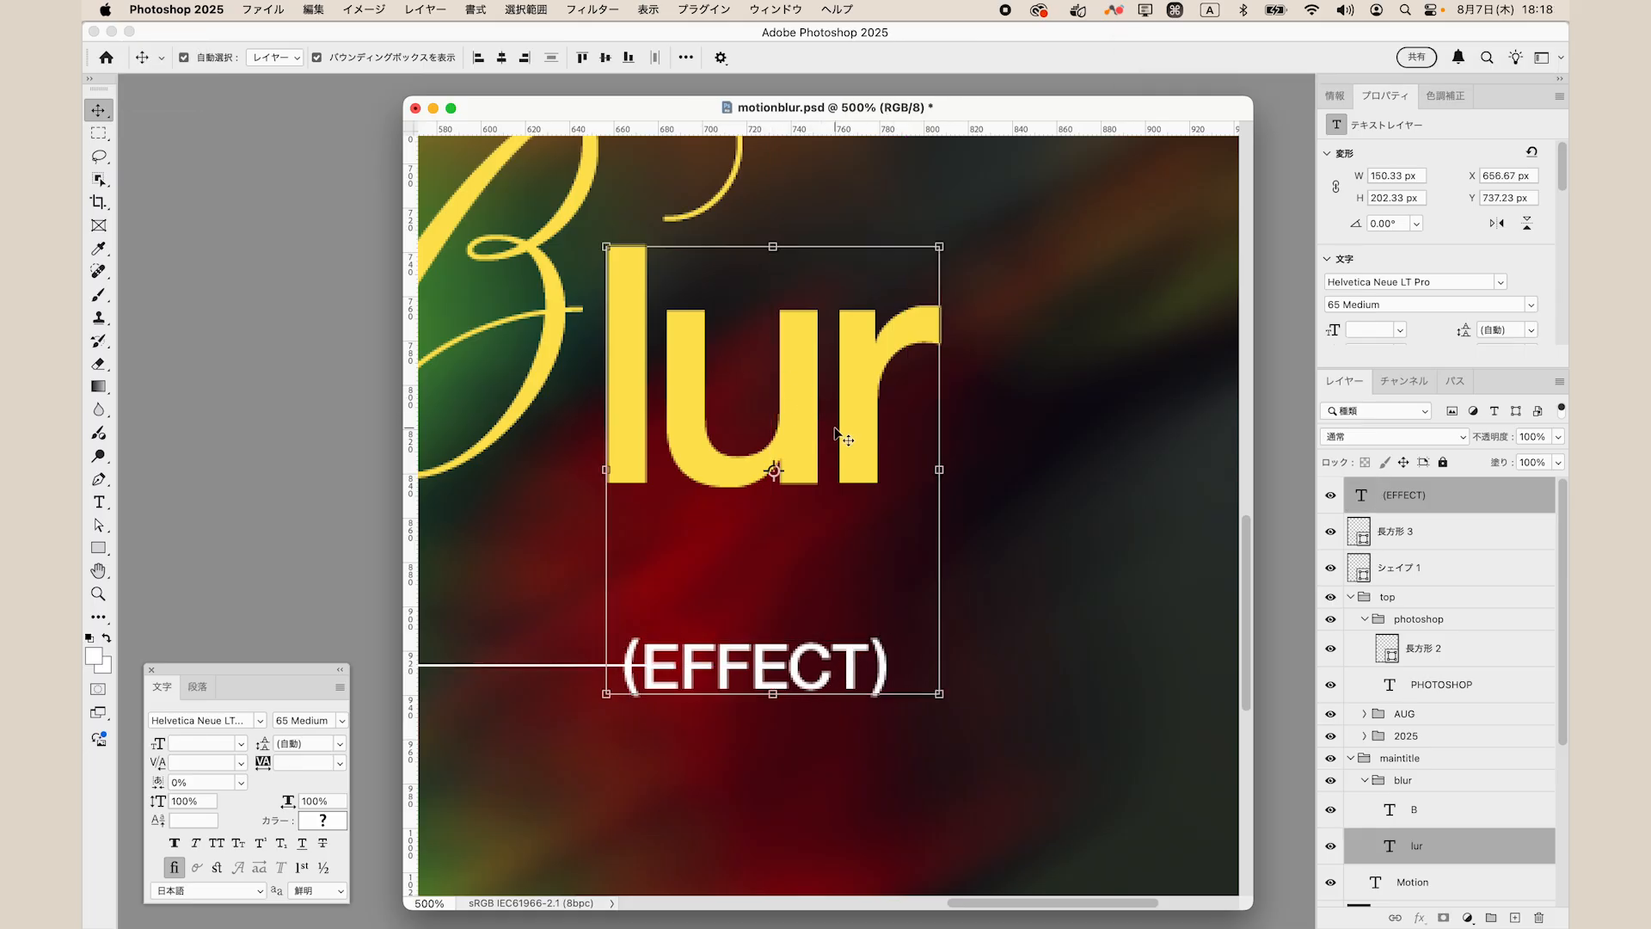
pyautogui.click(527, 58)
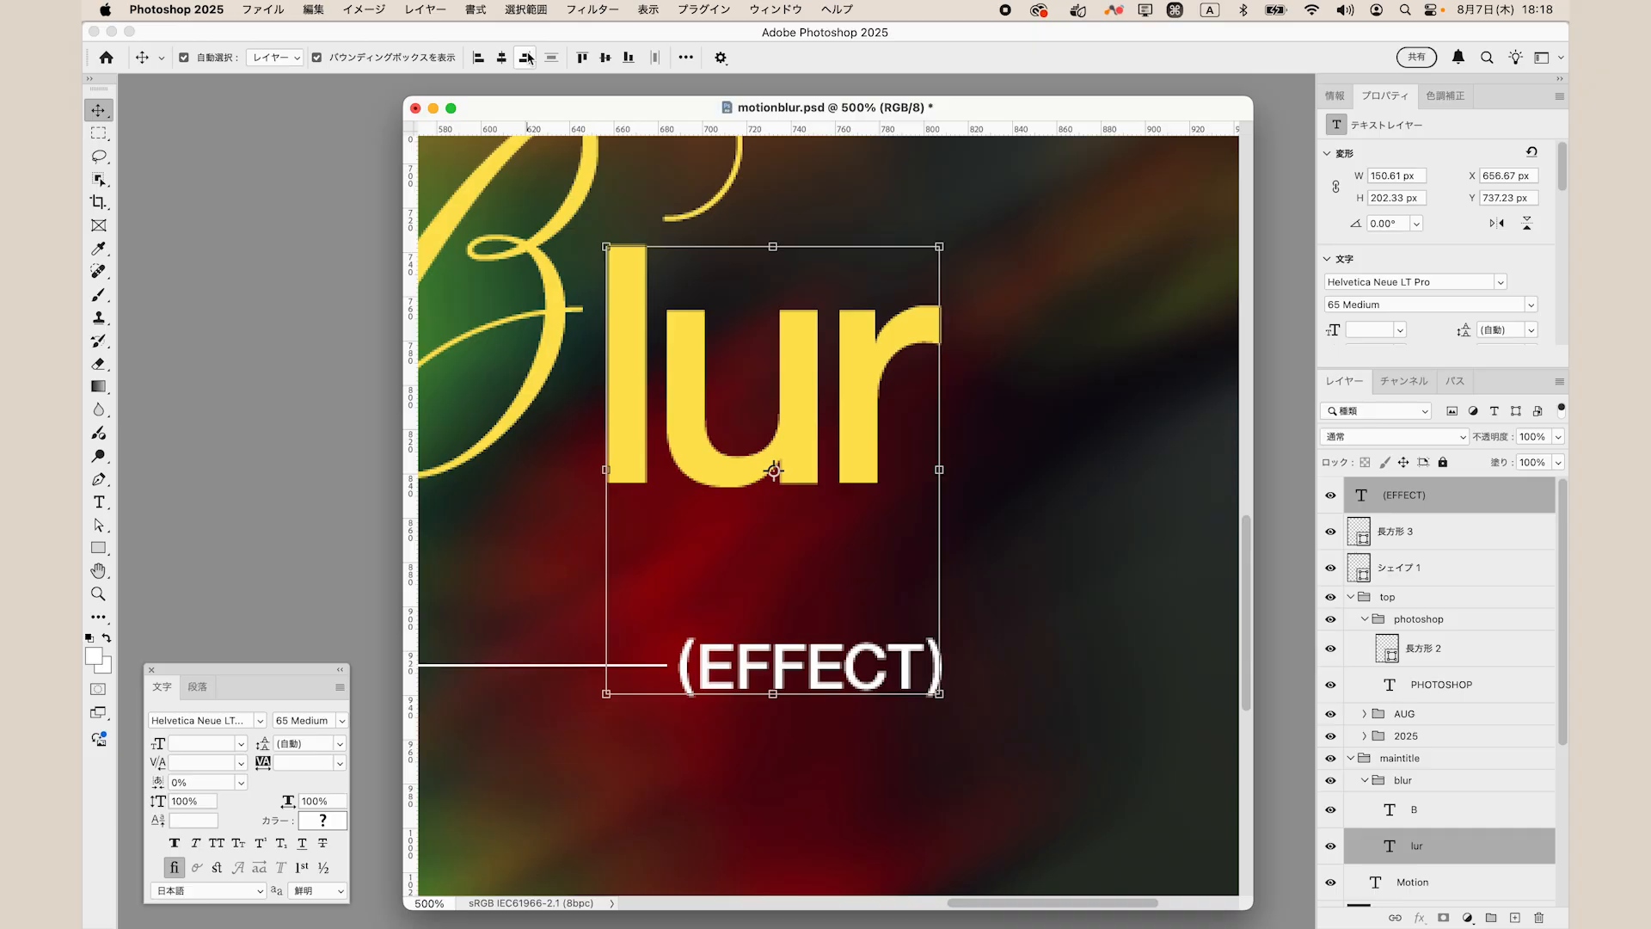
# Align the barcode, thin line and "(EFFECT)" text on their vertical centres and distribute them evenly horizontally.
pyautogui.click(1427, 497)
pyautogui.press('super+minus')
pyautogui.press('super+minus')
pyautogui.press('super+minus')
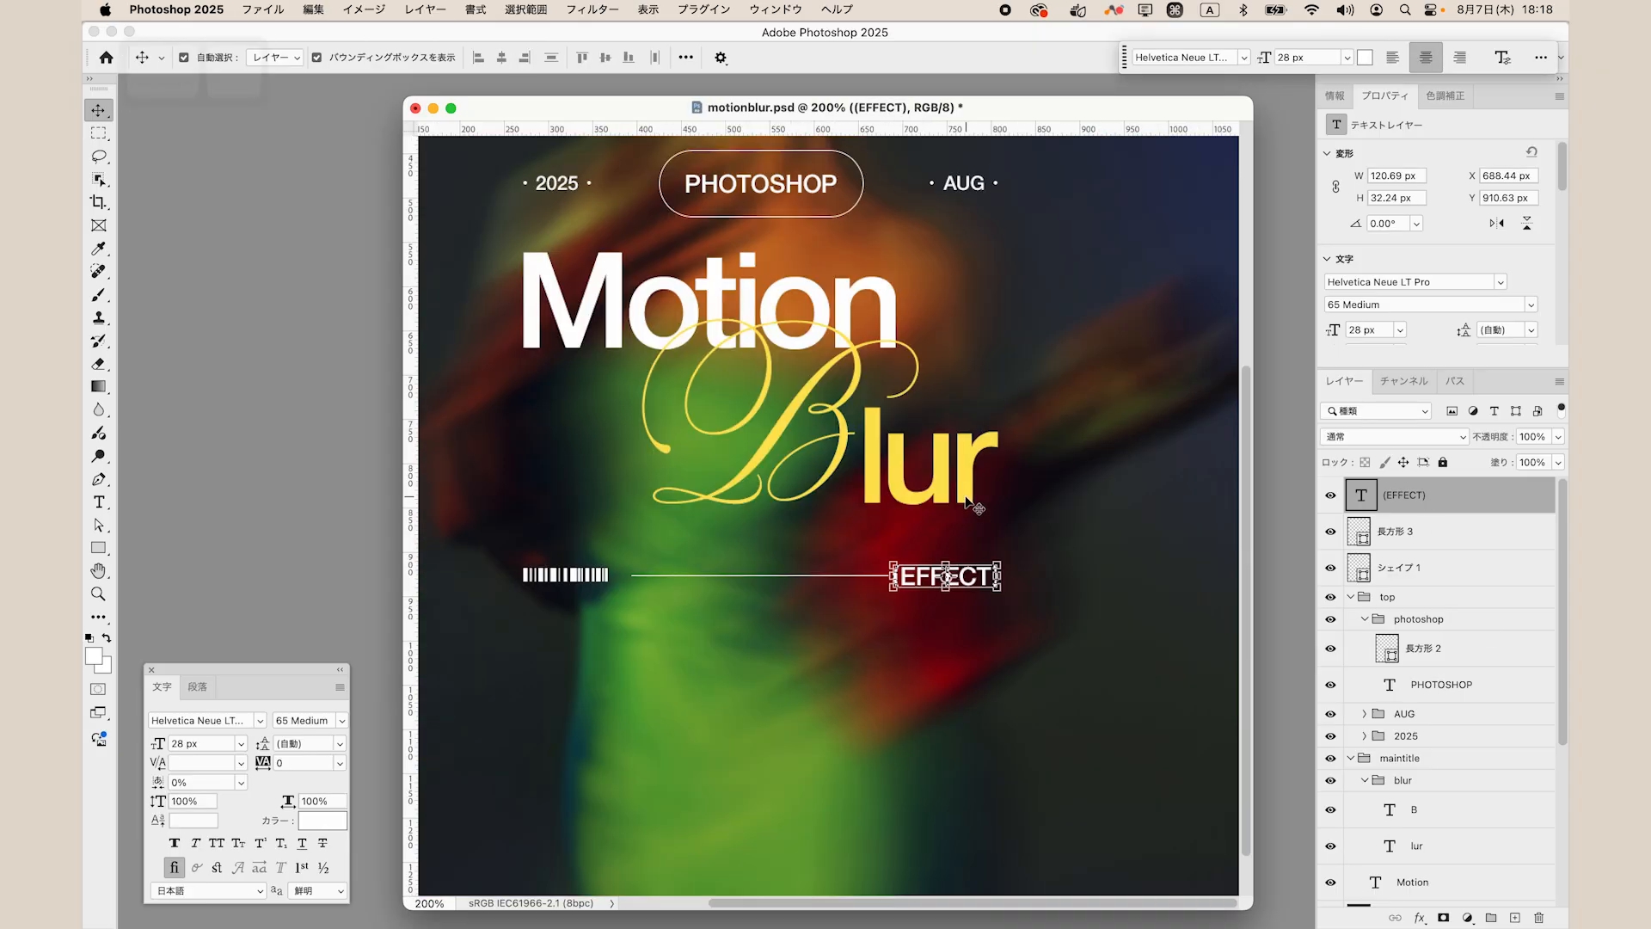
pyautogui.click(1449, 569)
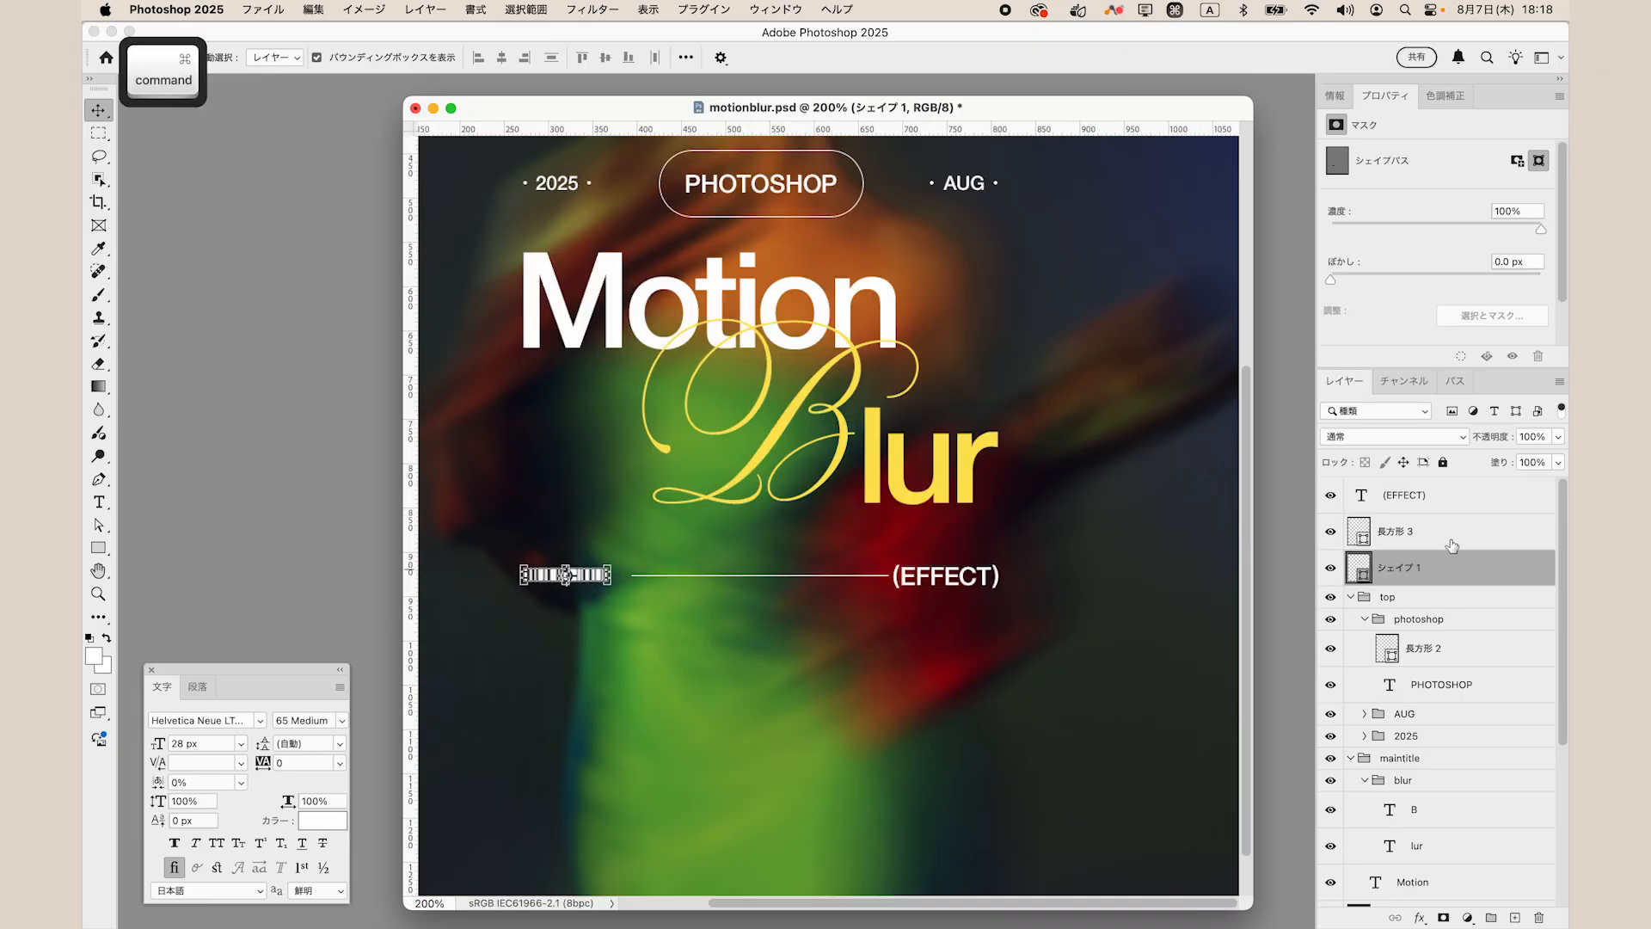
pyautogui.keyDown('super'); pyautogui.click(1452, 540); pyautogui.keyUp('super')
pyautogui.keyDown('super'); pyautogui.click(1449, 499); pyautogui.keyUp('super')
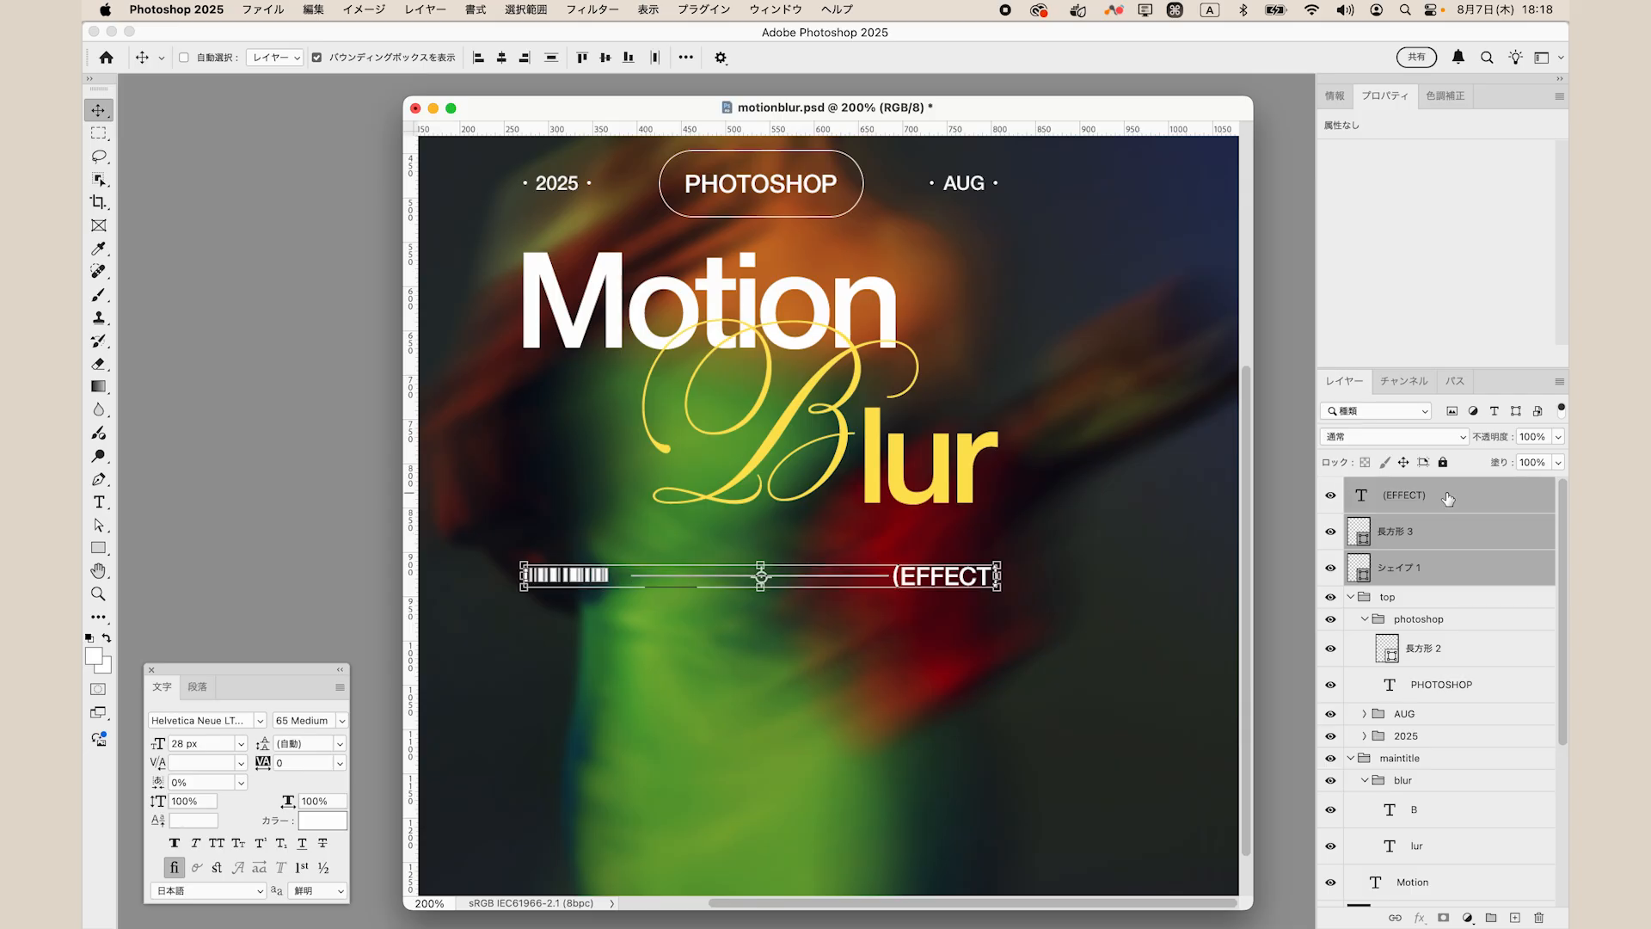
pyautogui.click(606, 58)
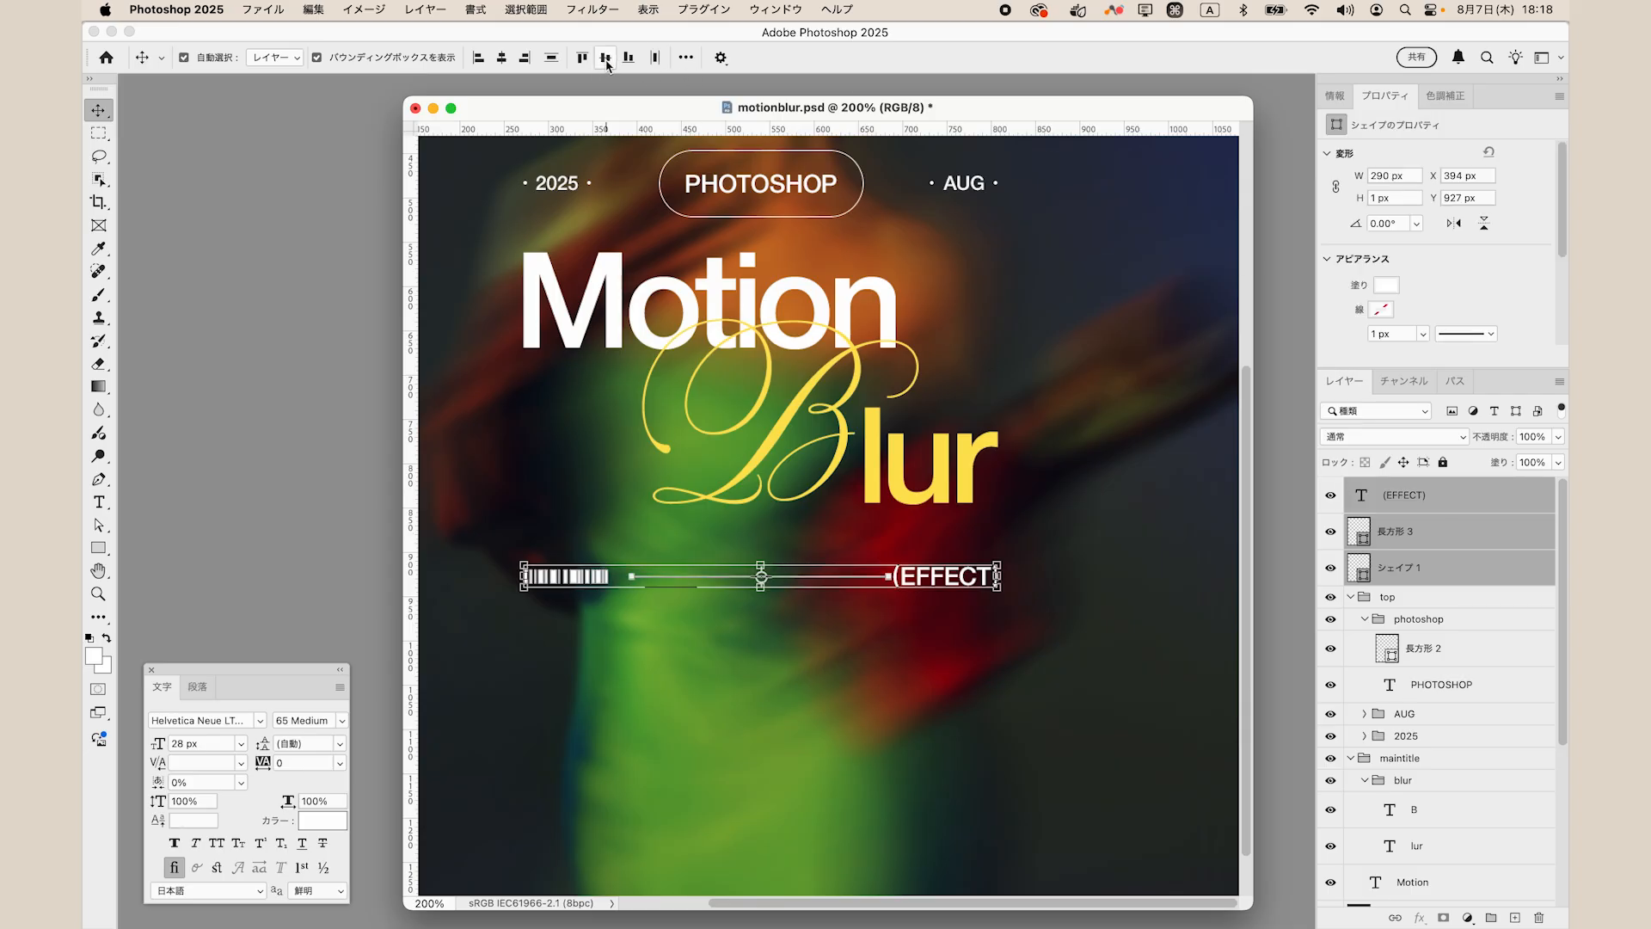
pyautogui.click(656, 58)
# Group the barcode, thin line and "(EFFECT)" layers and name the group "bar".
pyautogui.press('super+g')
pyautogui.doubleClick(1410, 487)
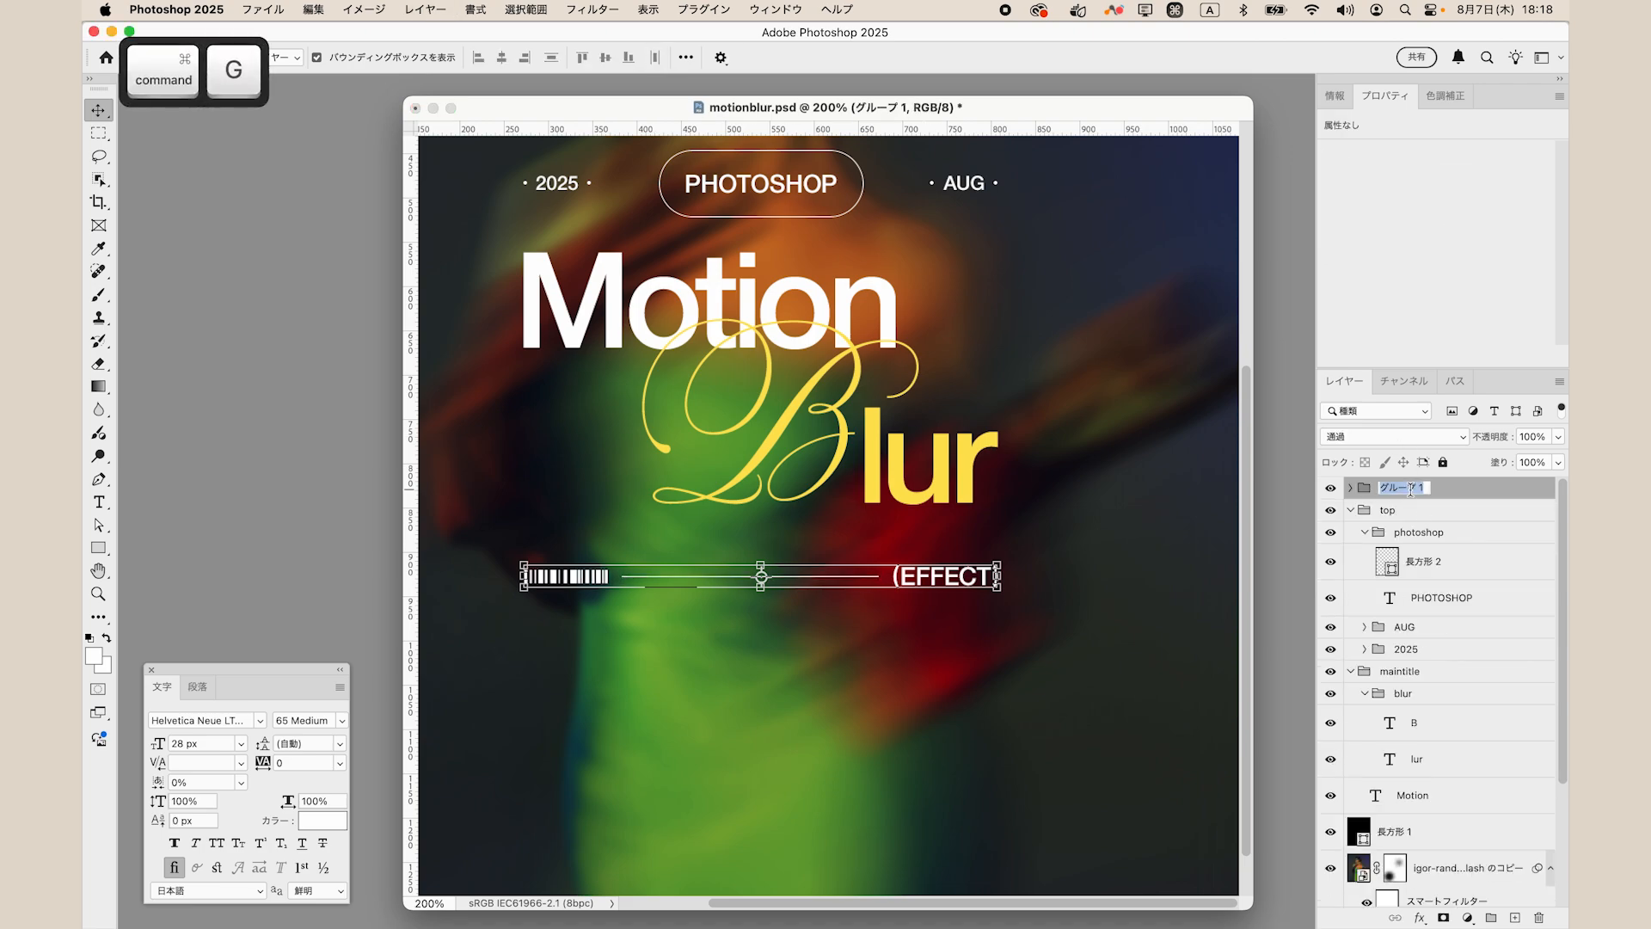
pyautogui.write('bar')
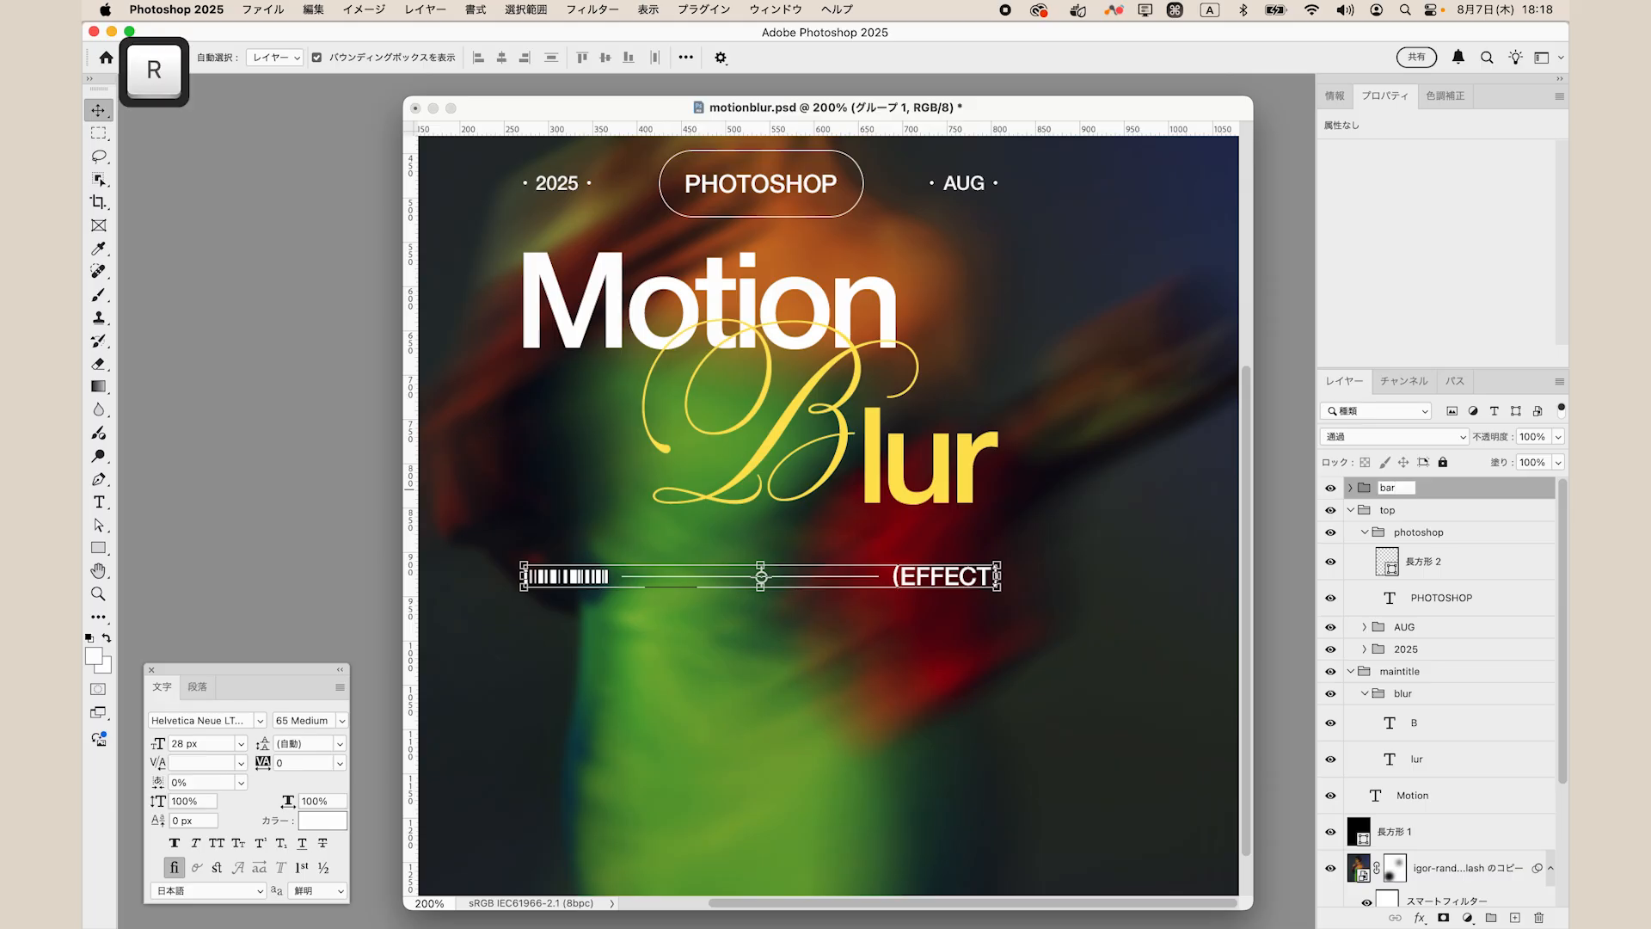
pyautogui.press('Return')
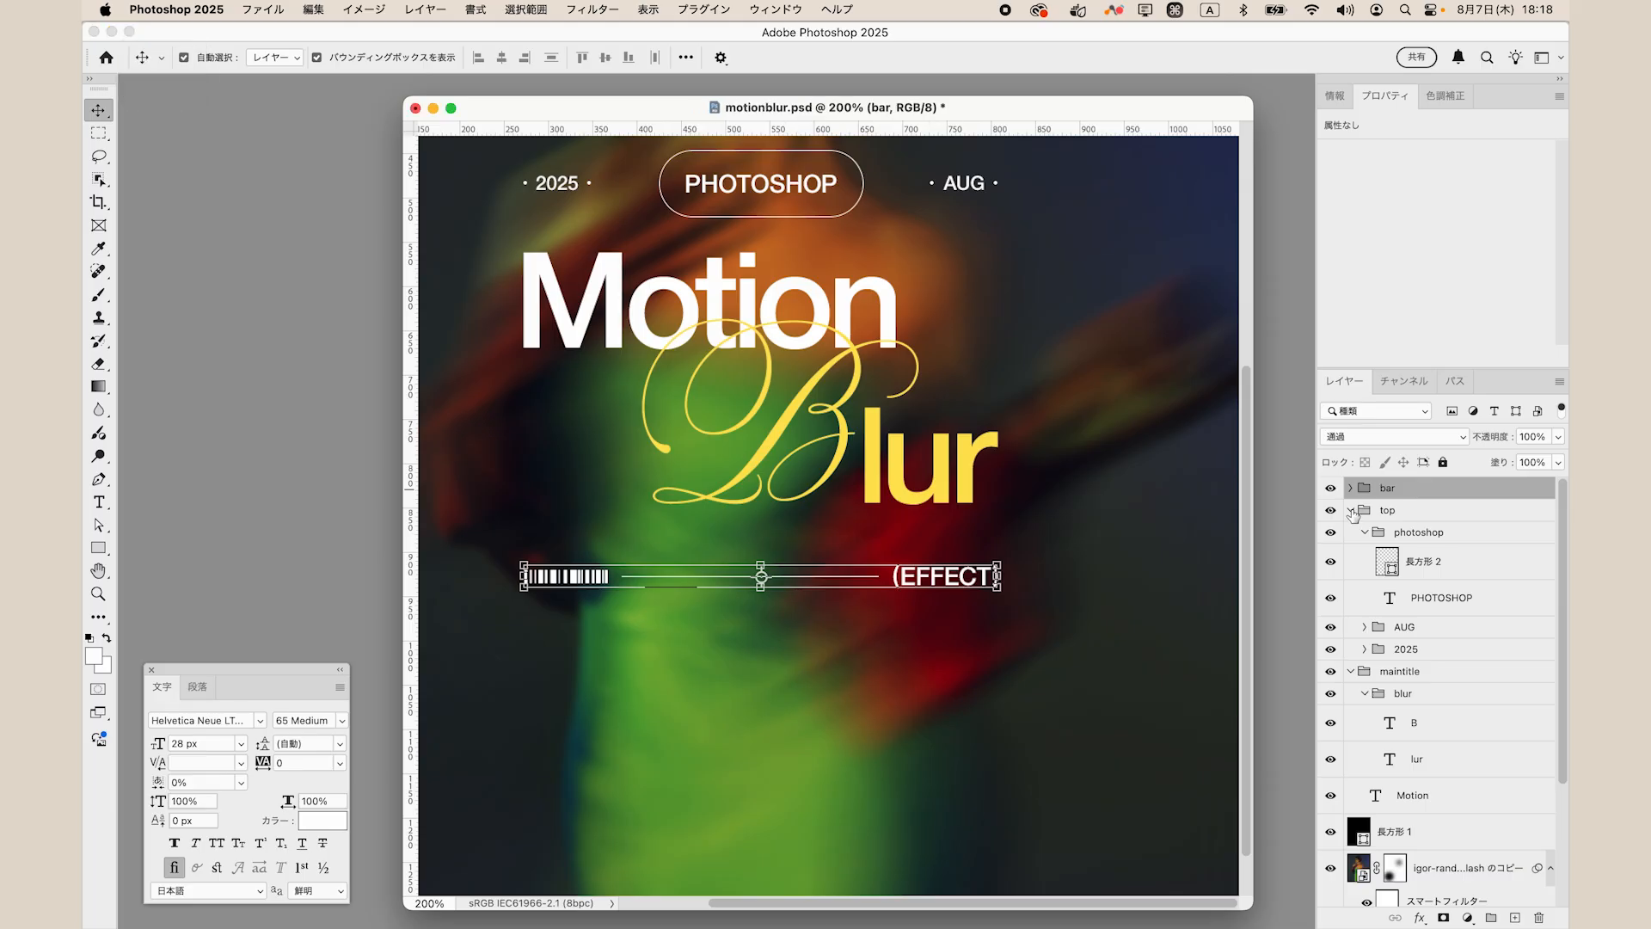
# Collapse the top and maintitle groups and deselect all layers.
pyautogui.click(1350, 509)
pyautogui.click(1349, 532)
pyautogui.click(1436, 860)
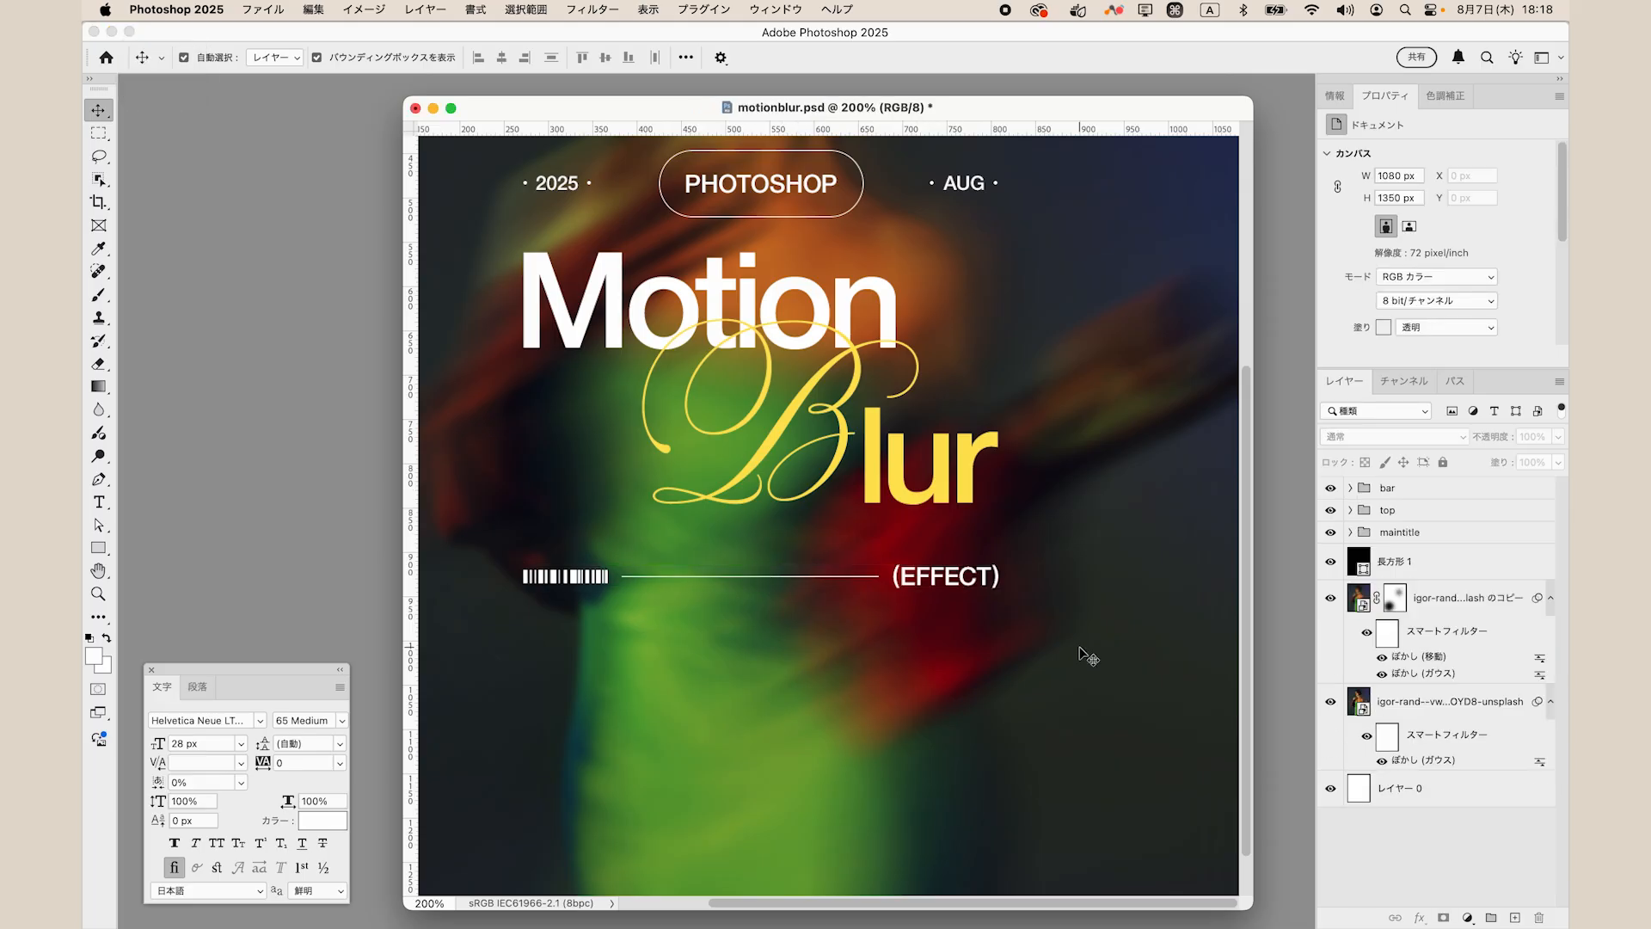
# Move the bar group straight up until its upper edge meets the bottom of the "lur" letters.
pyautogui.scroll(3, 1082, 652)
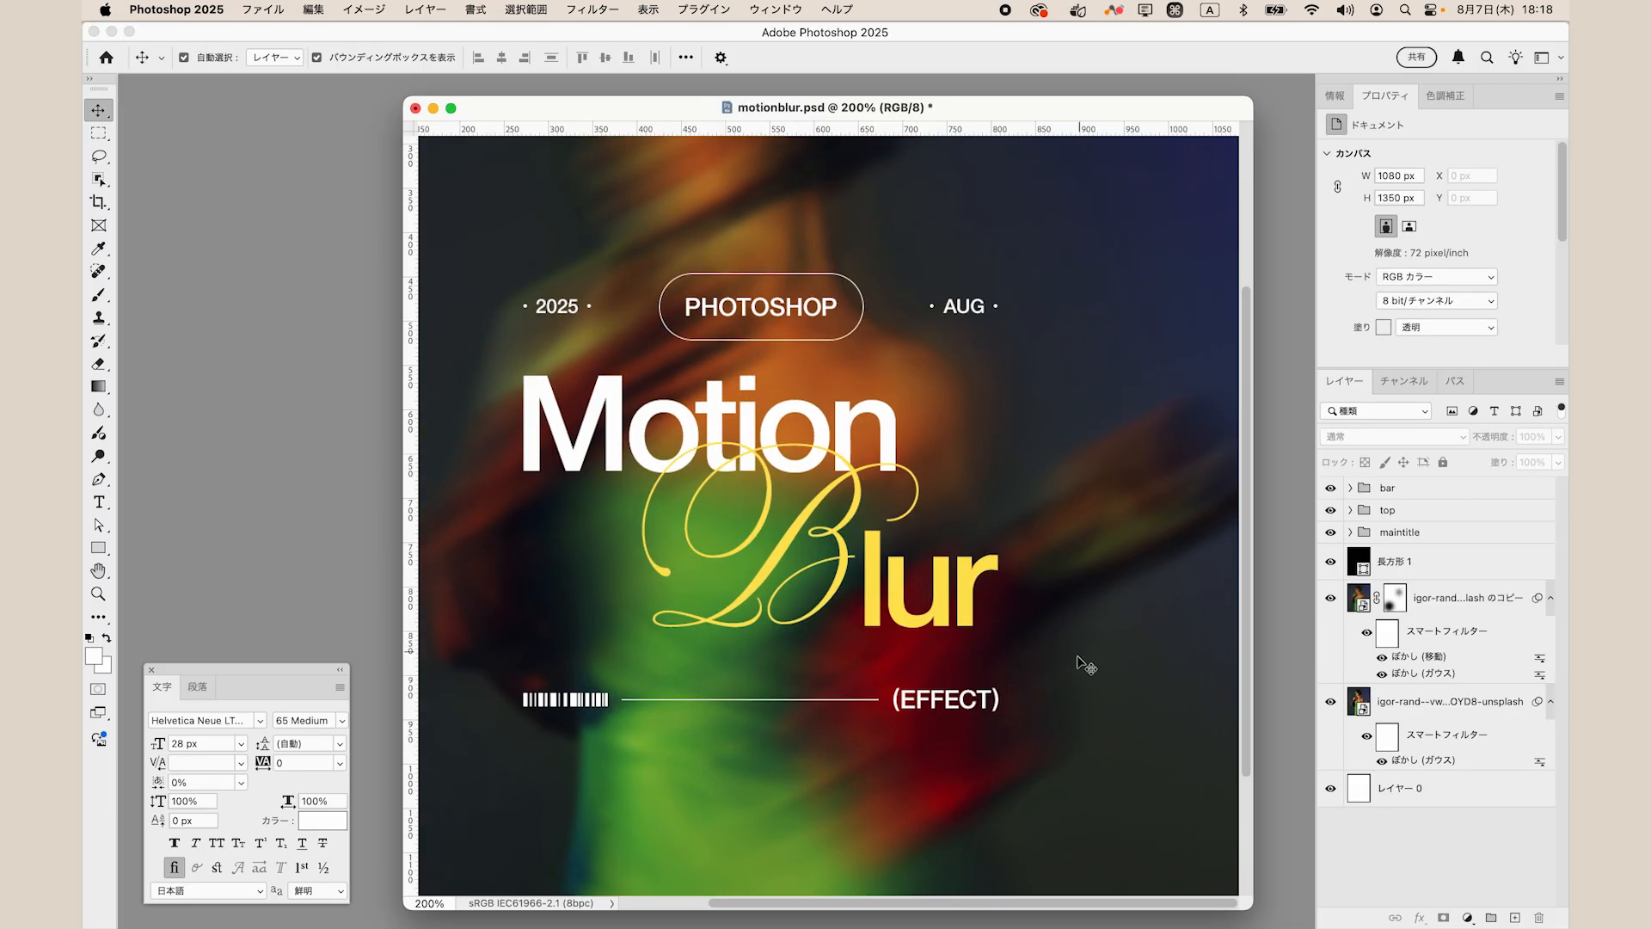
pyautogui.click(1415, 494)
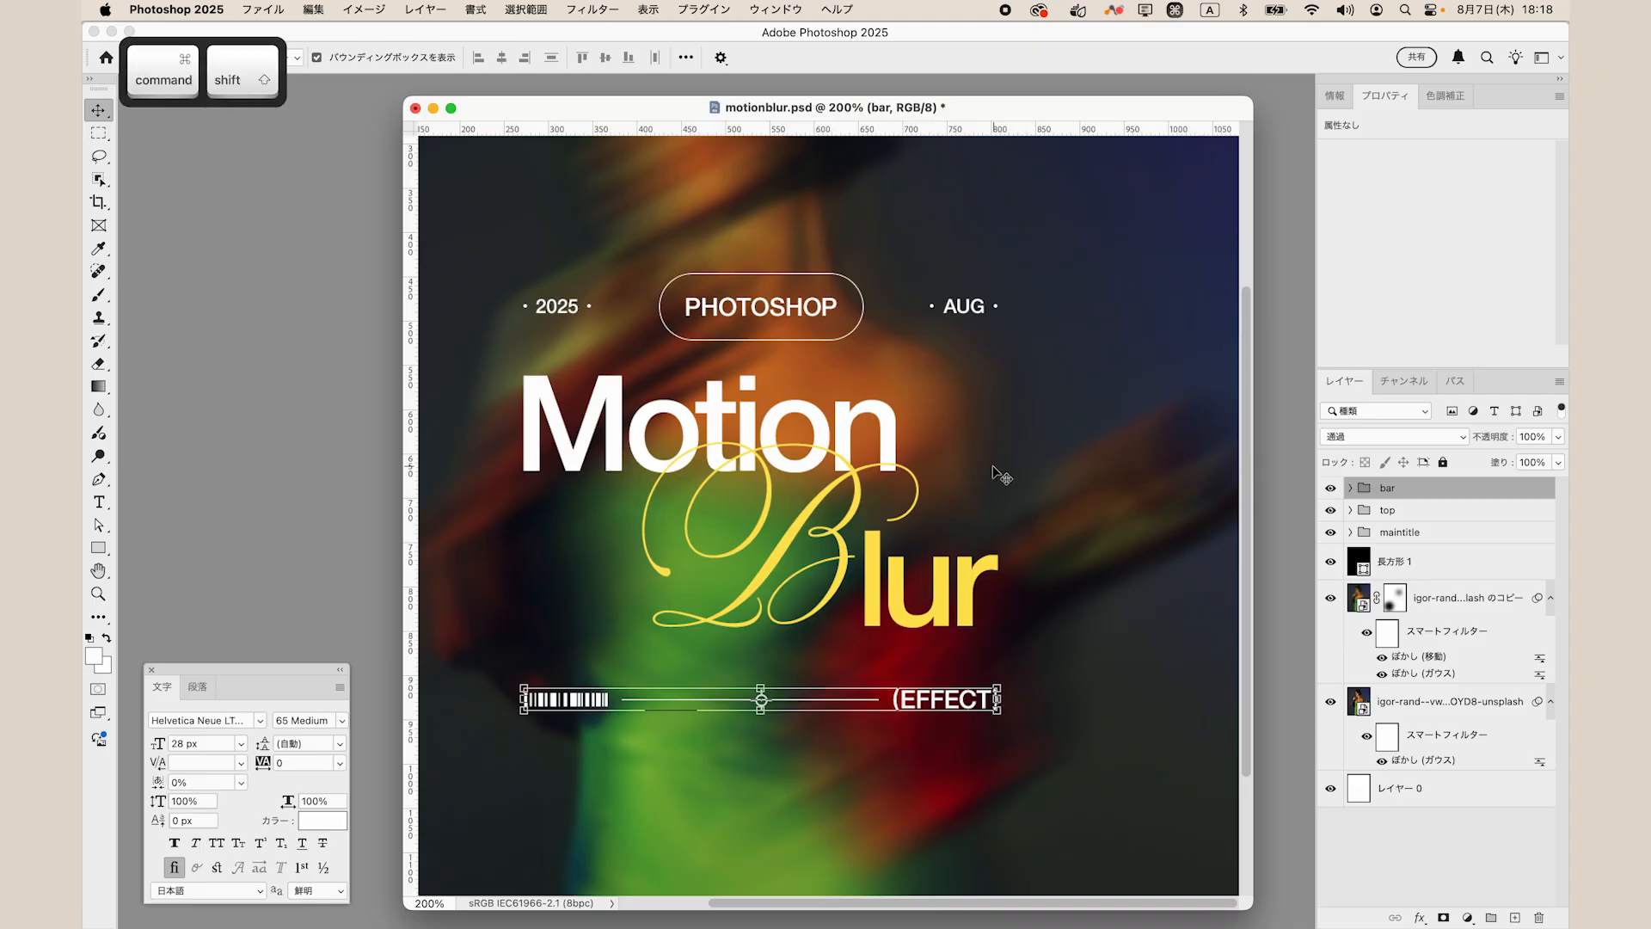
pyautogui.press('super+plus')
pyautogui.press('super+plus')
pyautogui.press('super+plus')
pyautogui.press('super+plus')
pyautogui.scroll(-4, 992, 472)
pyautogui.hscroll(3, 992, 472)
pyautogui.scroll(-1, 993, 472)
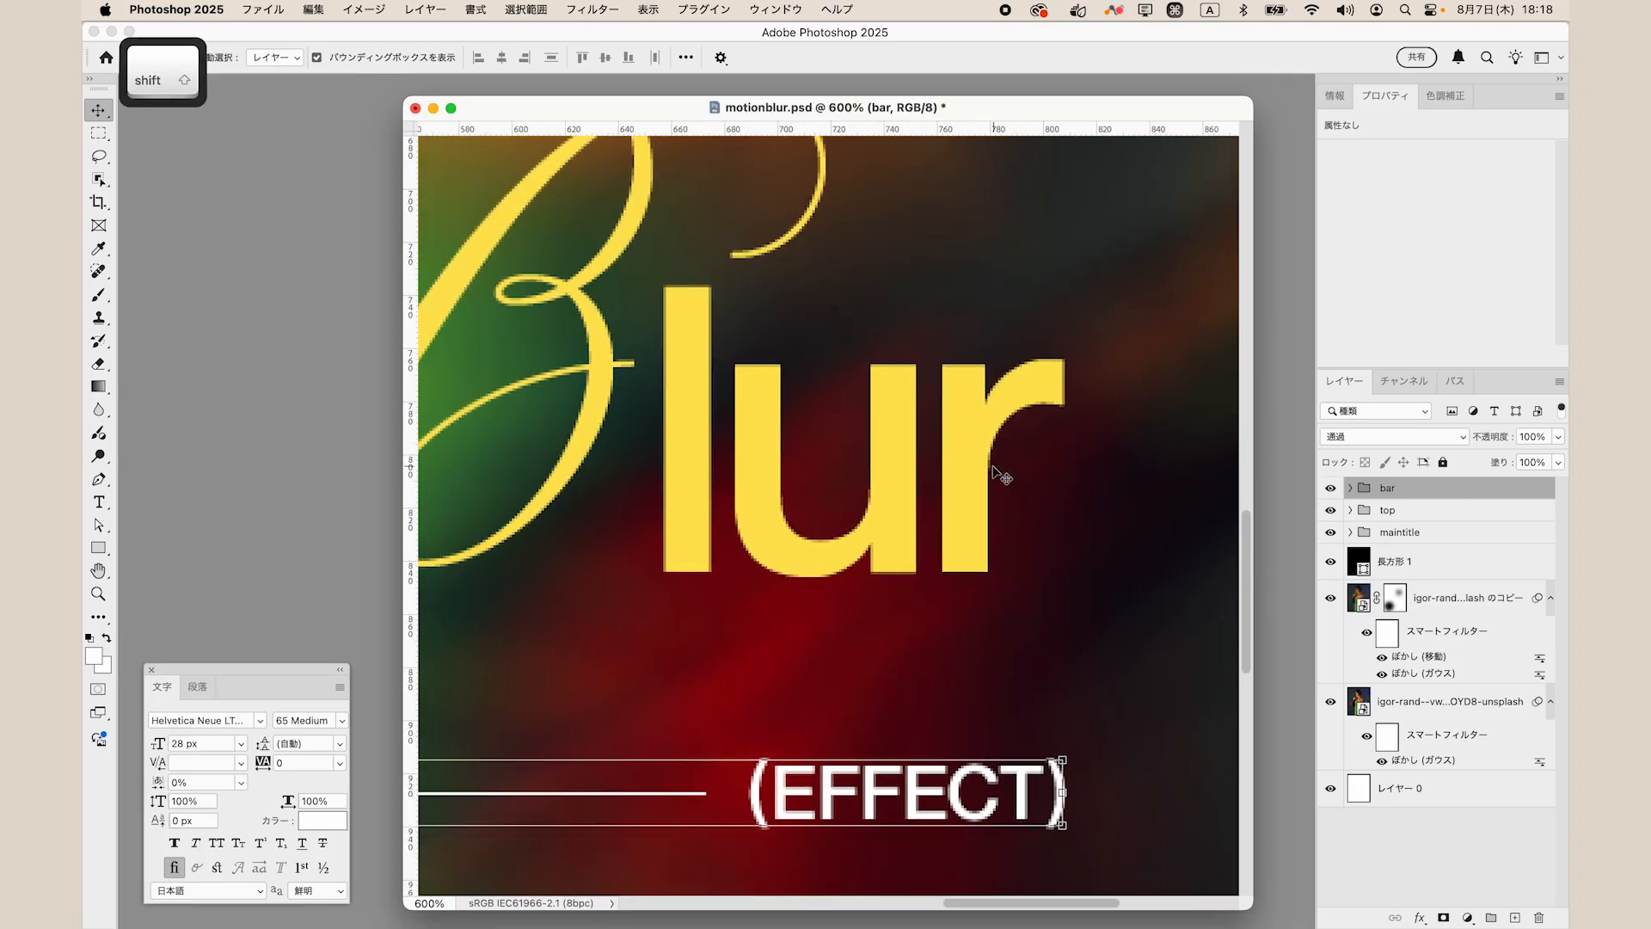
pyautogui.hotkey('shift', 'Up')
pyautogui.hotkey('shift', 'Up')
pyautogui.hotkey('shift', 'Up')
pyautogui.hotkey('shift', 'Up')
pyautogui.hotkey('shift', 'Up')
pyautogui.hotkey('shift', 'Up')
pyautogui.hotkey('shift', 'Up')
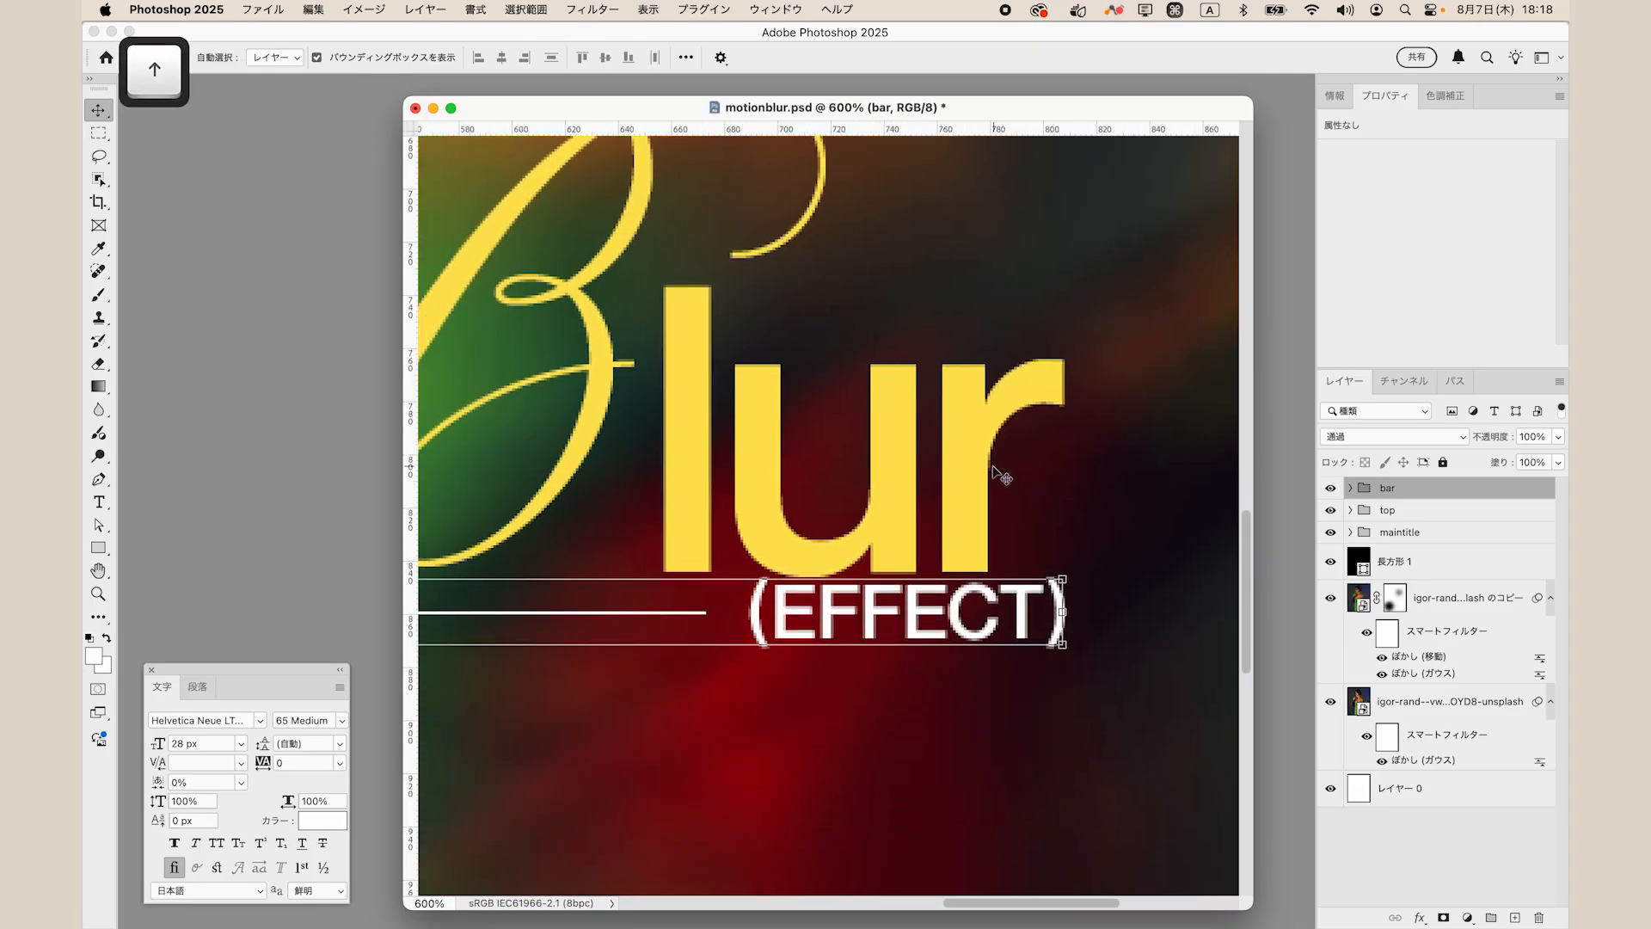
pyautogui.press('Up')
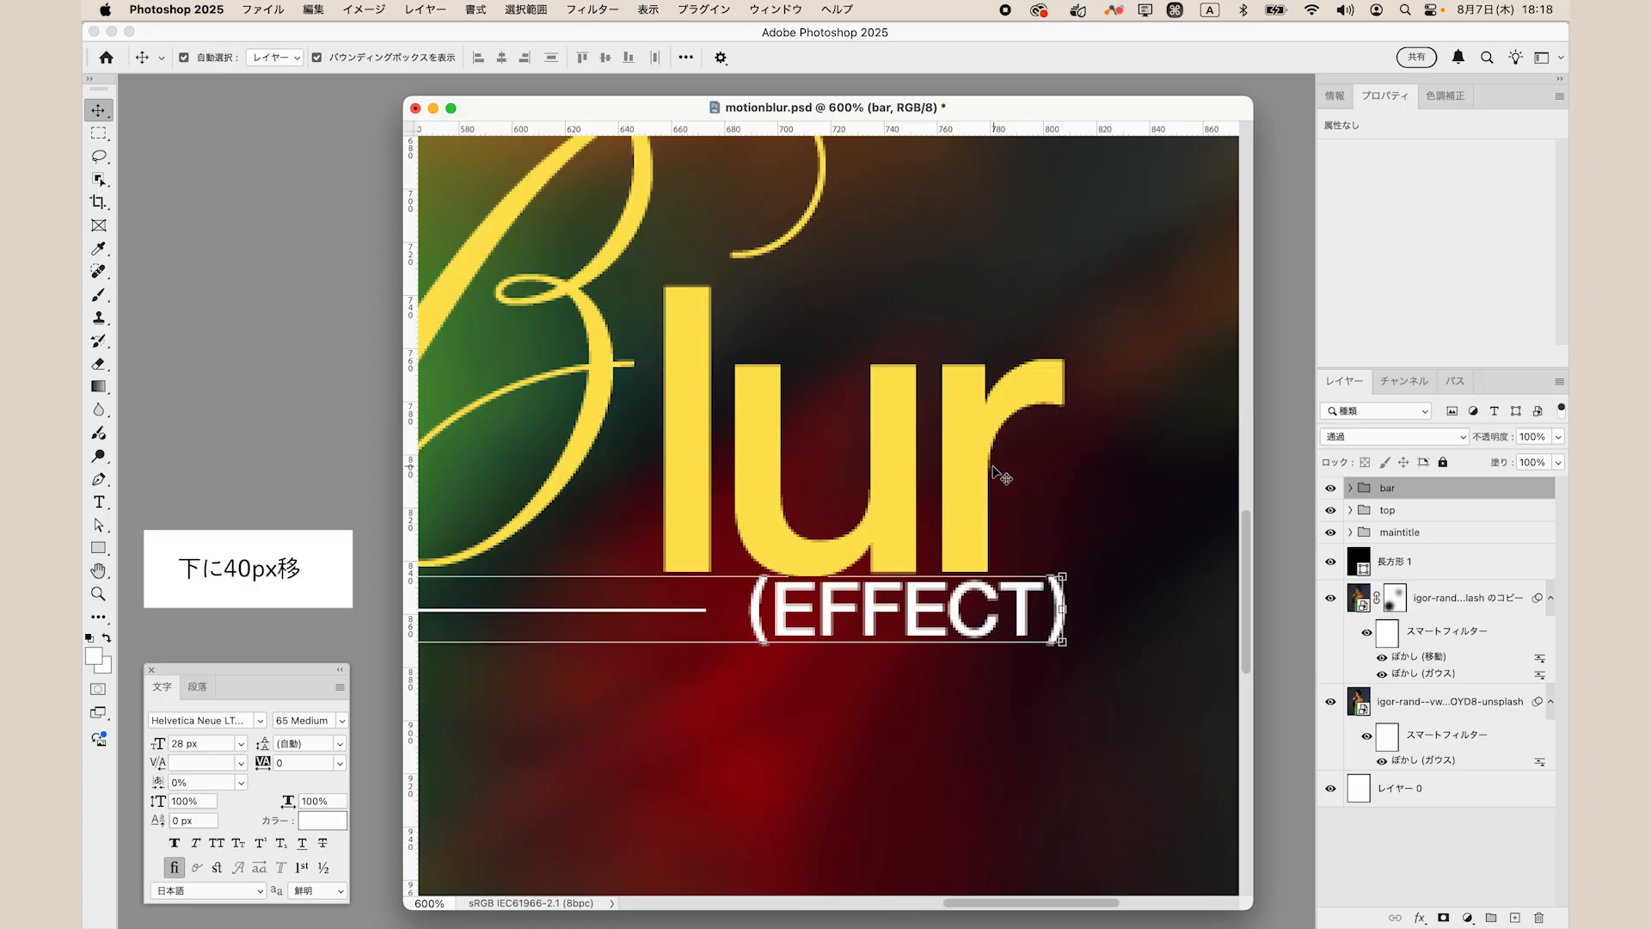
# Move the bar group down 40 px to leave a gap below the "lur" letters.
pyautogui.hotkey('shift', 'Down')
pyautogui.hotkey('shift', 'Down')
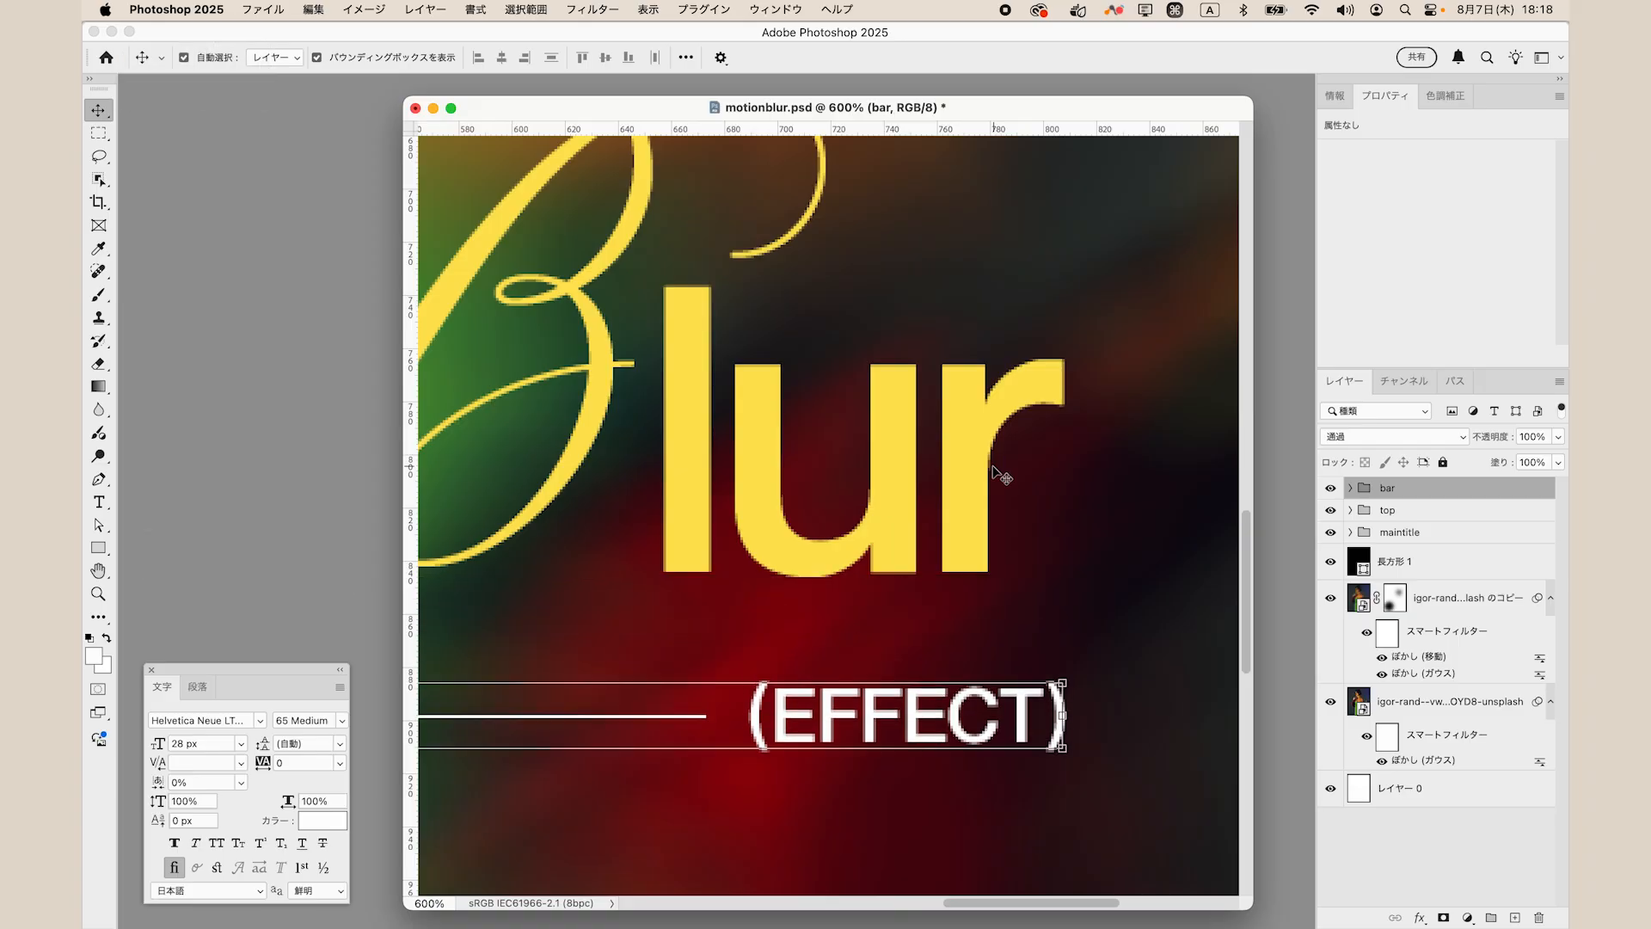
pyautogui.press('super+1')
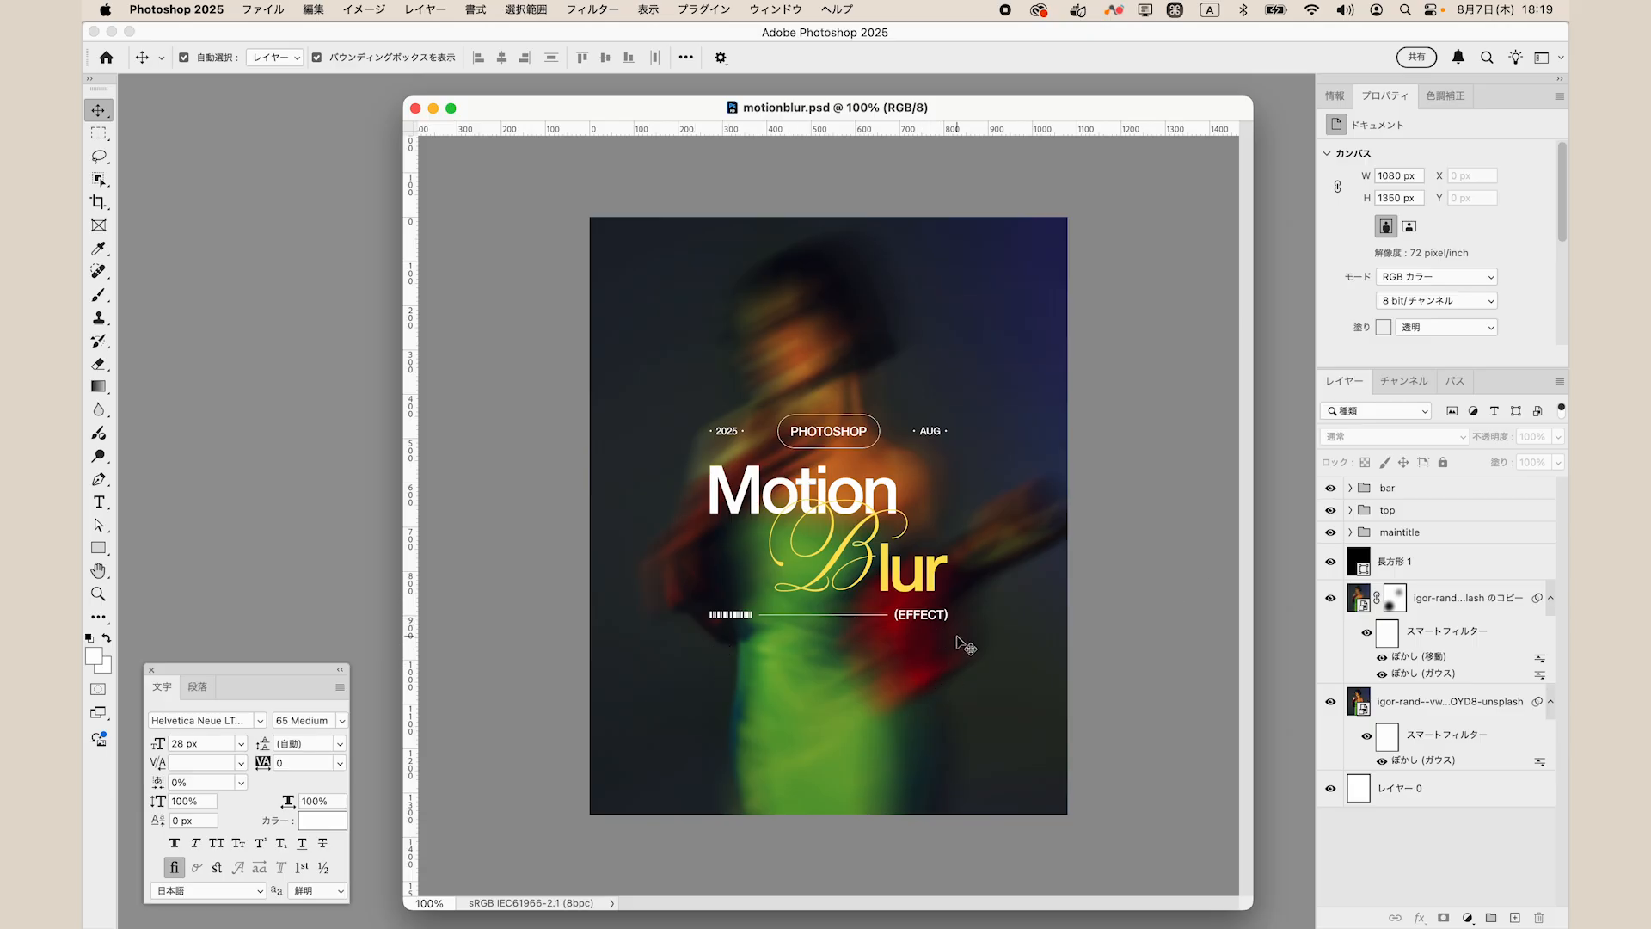
# Check that snapping is enabled and which elements it snaps to.
pyautogui.click(647, 9)
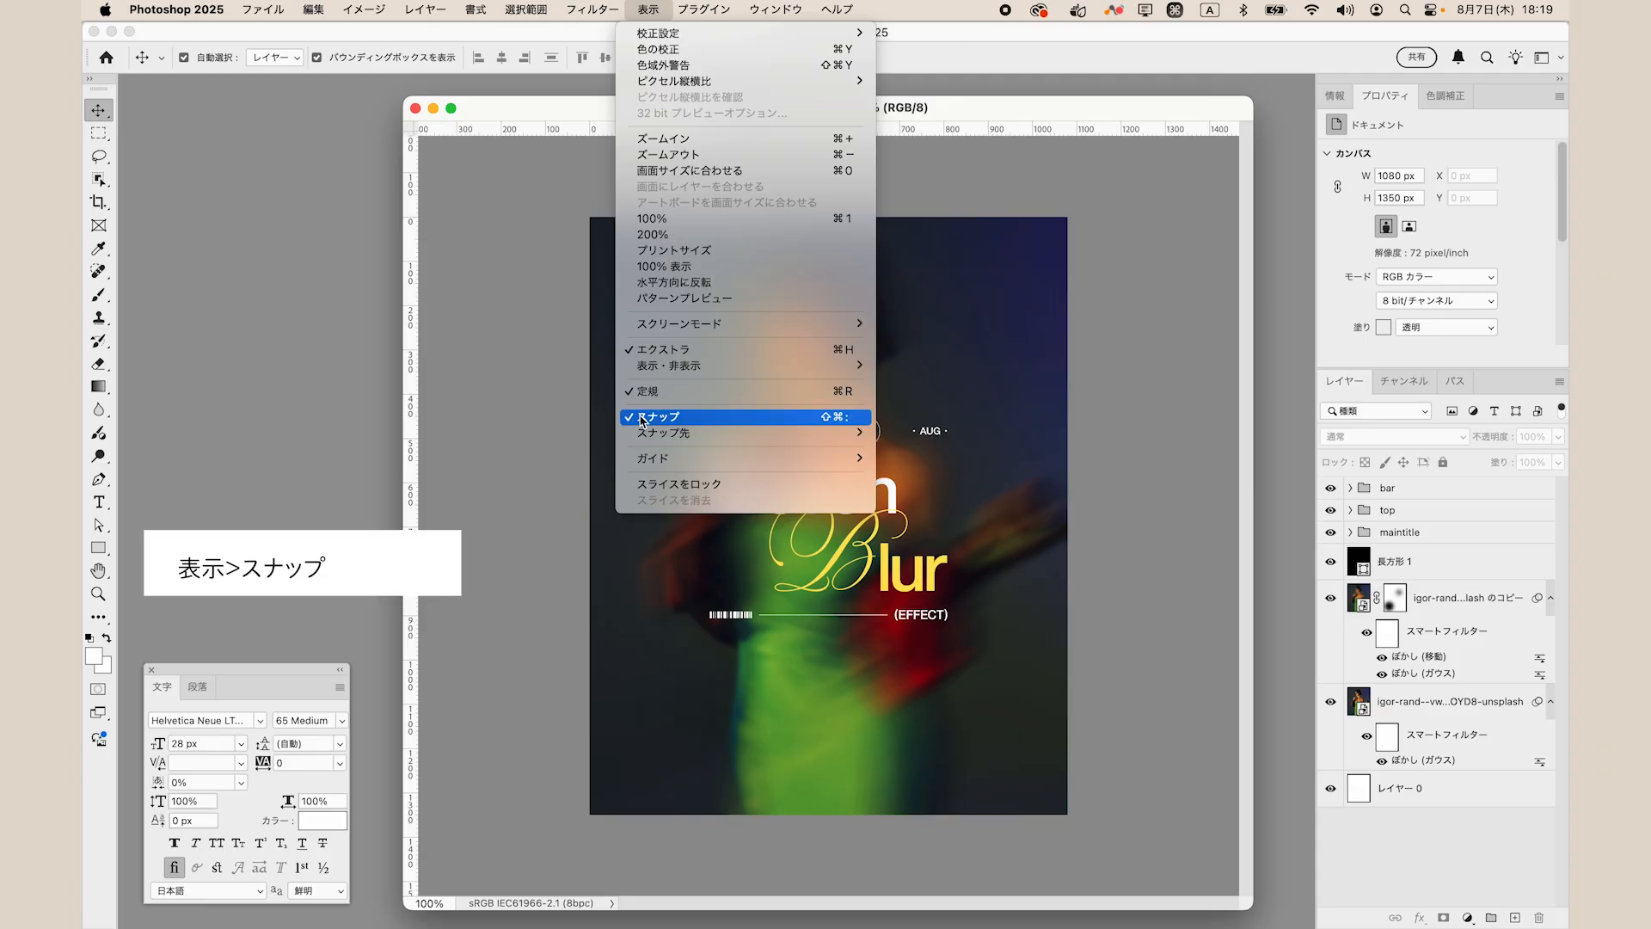
pyautogui.moveTo(688, 436)
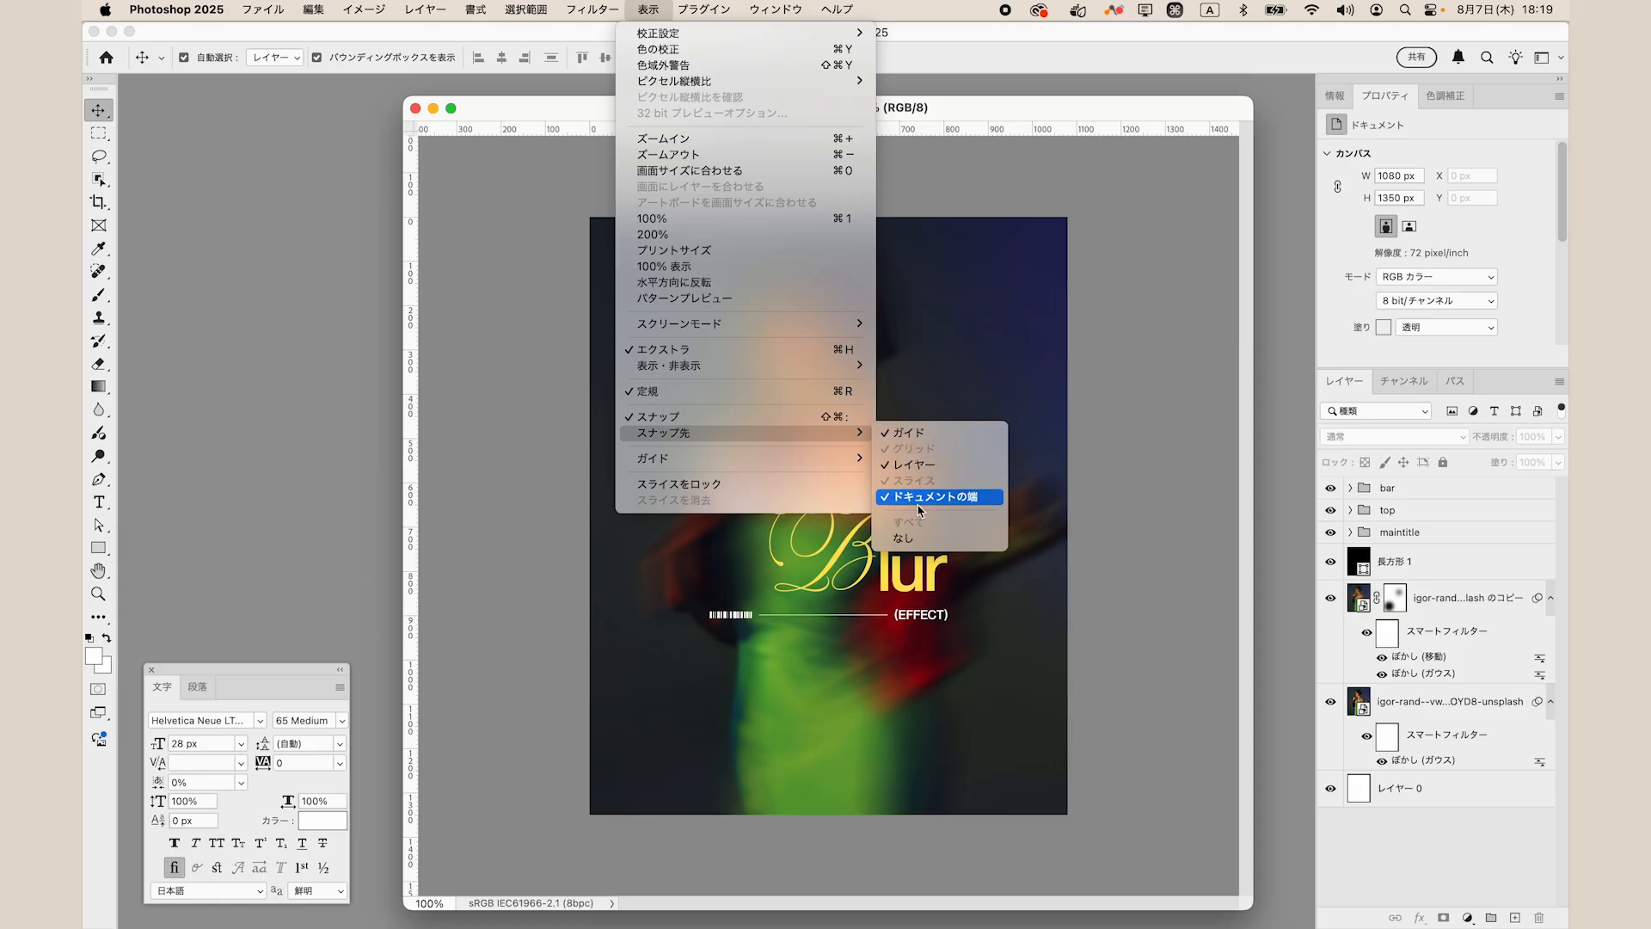
pyautogui.click(1204, 482)
# Place vertical guides at the outer edges of the bar group, one beside the barcode and one beside "(EFFECT)".
pyautogui.click(1426, 495)
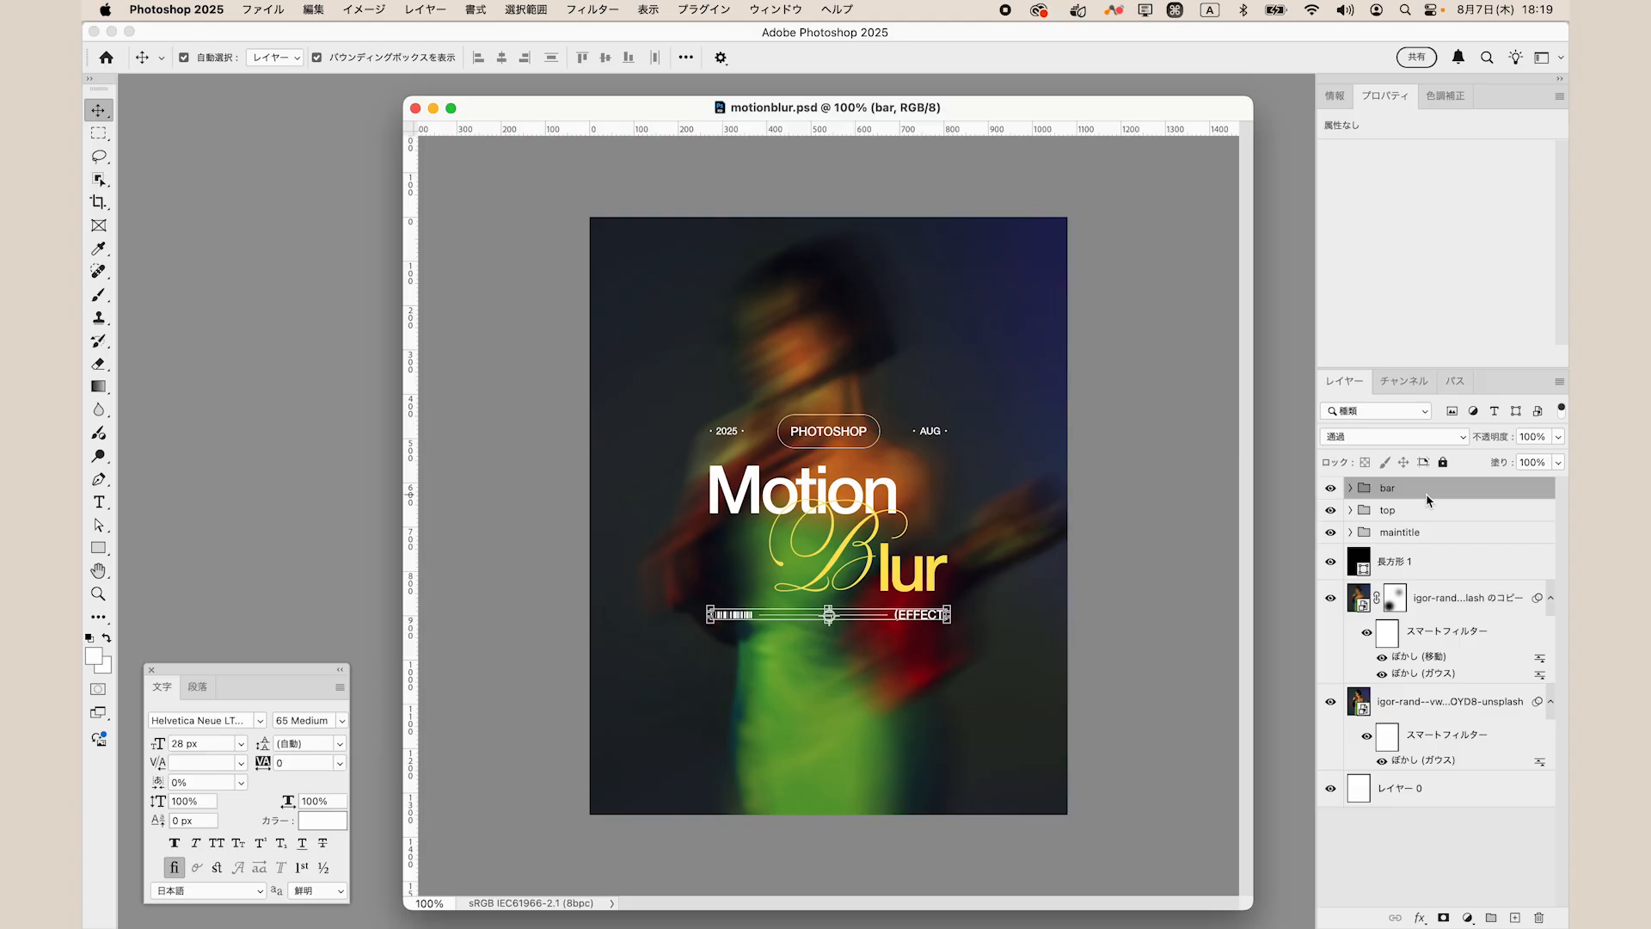
pyautogui.press('super+plus')
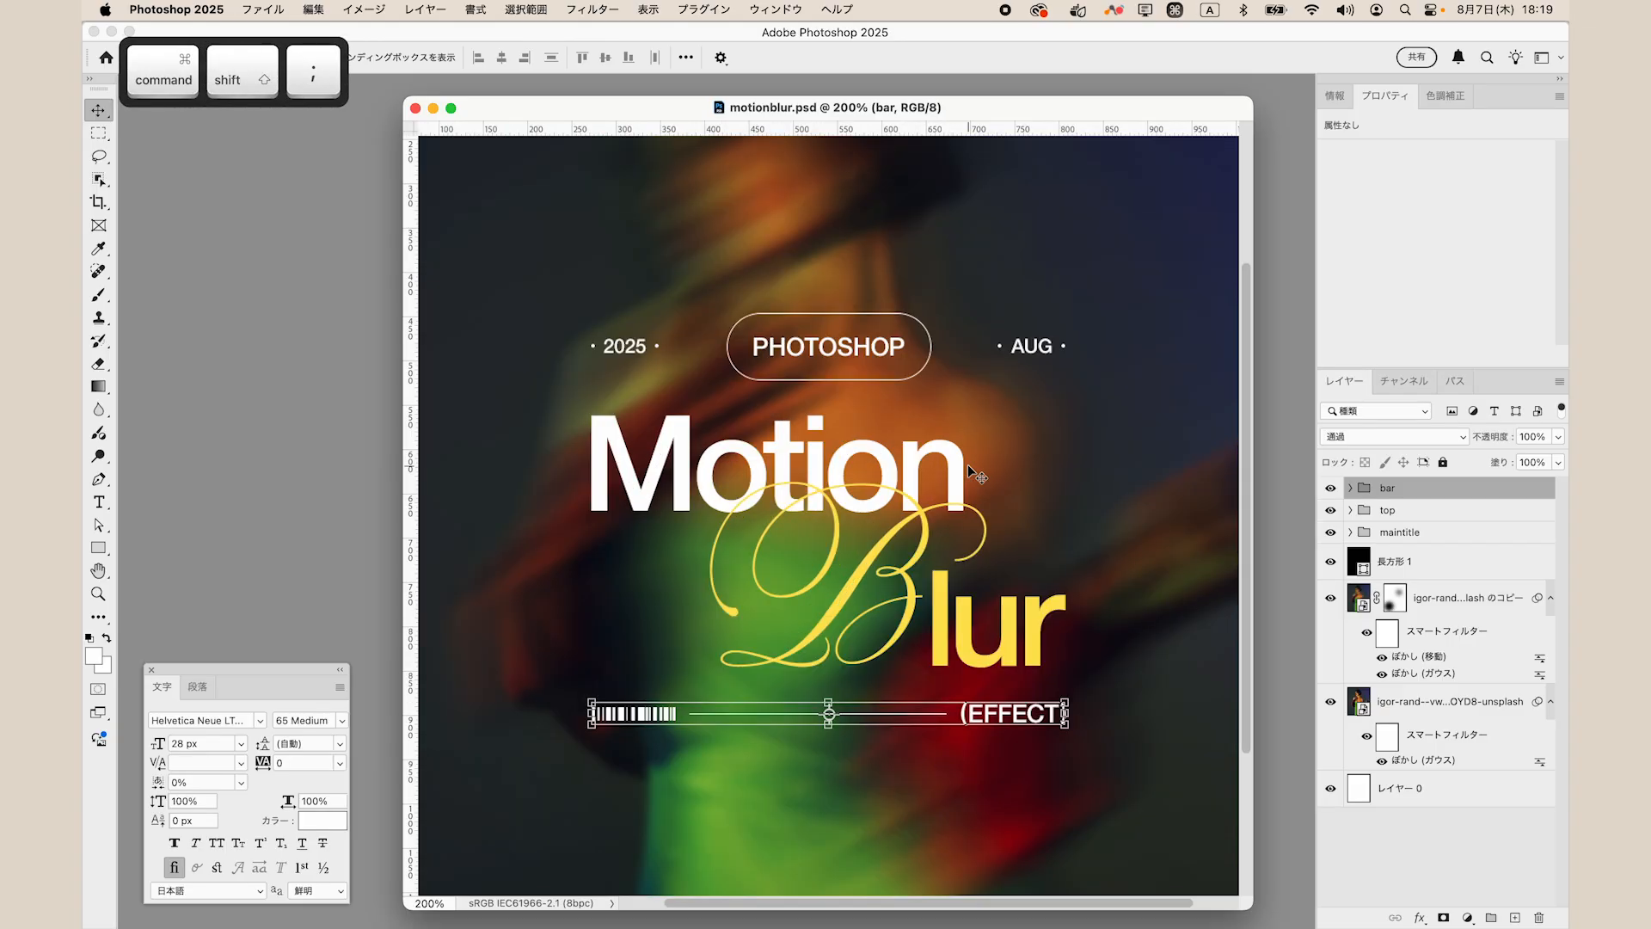
pyautogui.scroll(-4, 972, 471)
pyautogui.moveTo(412, 591); pyautogui.dragTo(591, 680)
pyautogui.moveTo(411, 615); pyautogui.dragTo(1067, 616)
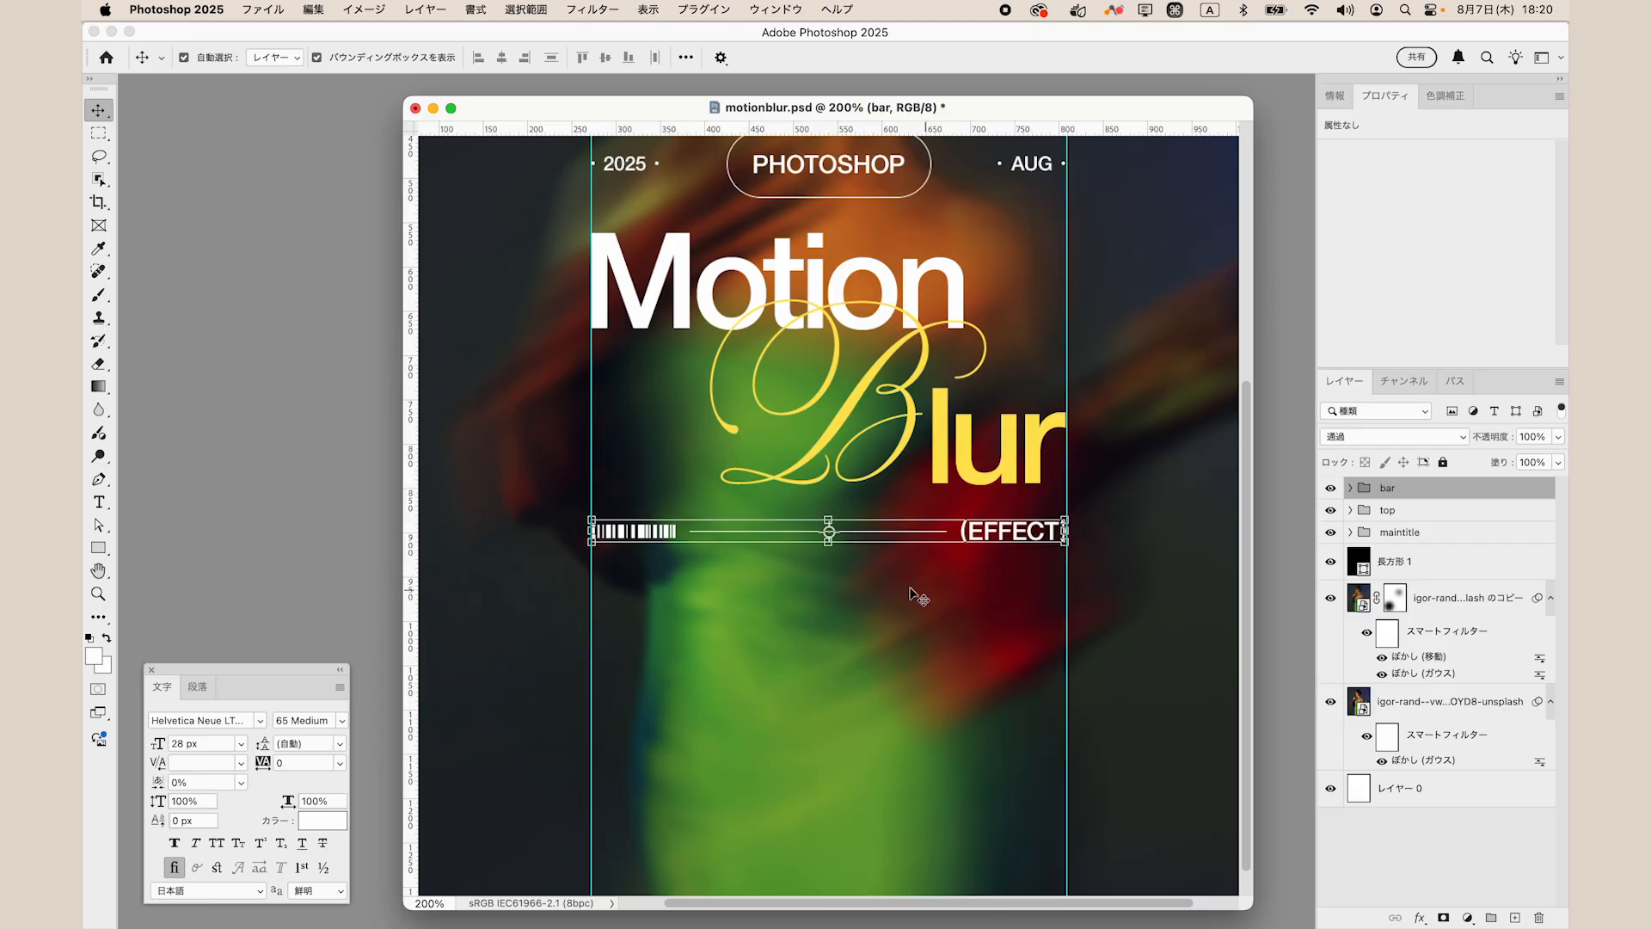
# Fine-tune the second vertical guide so it sits exactly on the end of the "(EFFECT)" text.
pyautogui.press('super+plus')
pyautogui.press('super+plus')
pyautogui.press('super+plus')
pyautogui.press('super+plus')
pyautogui.press('super+plus')
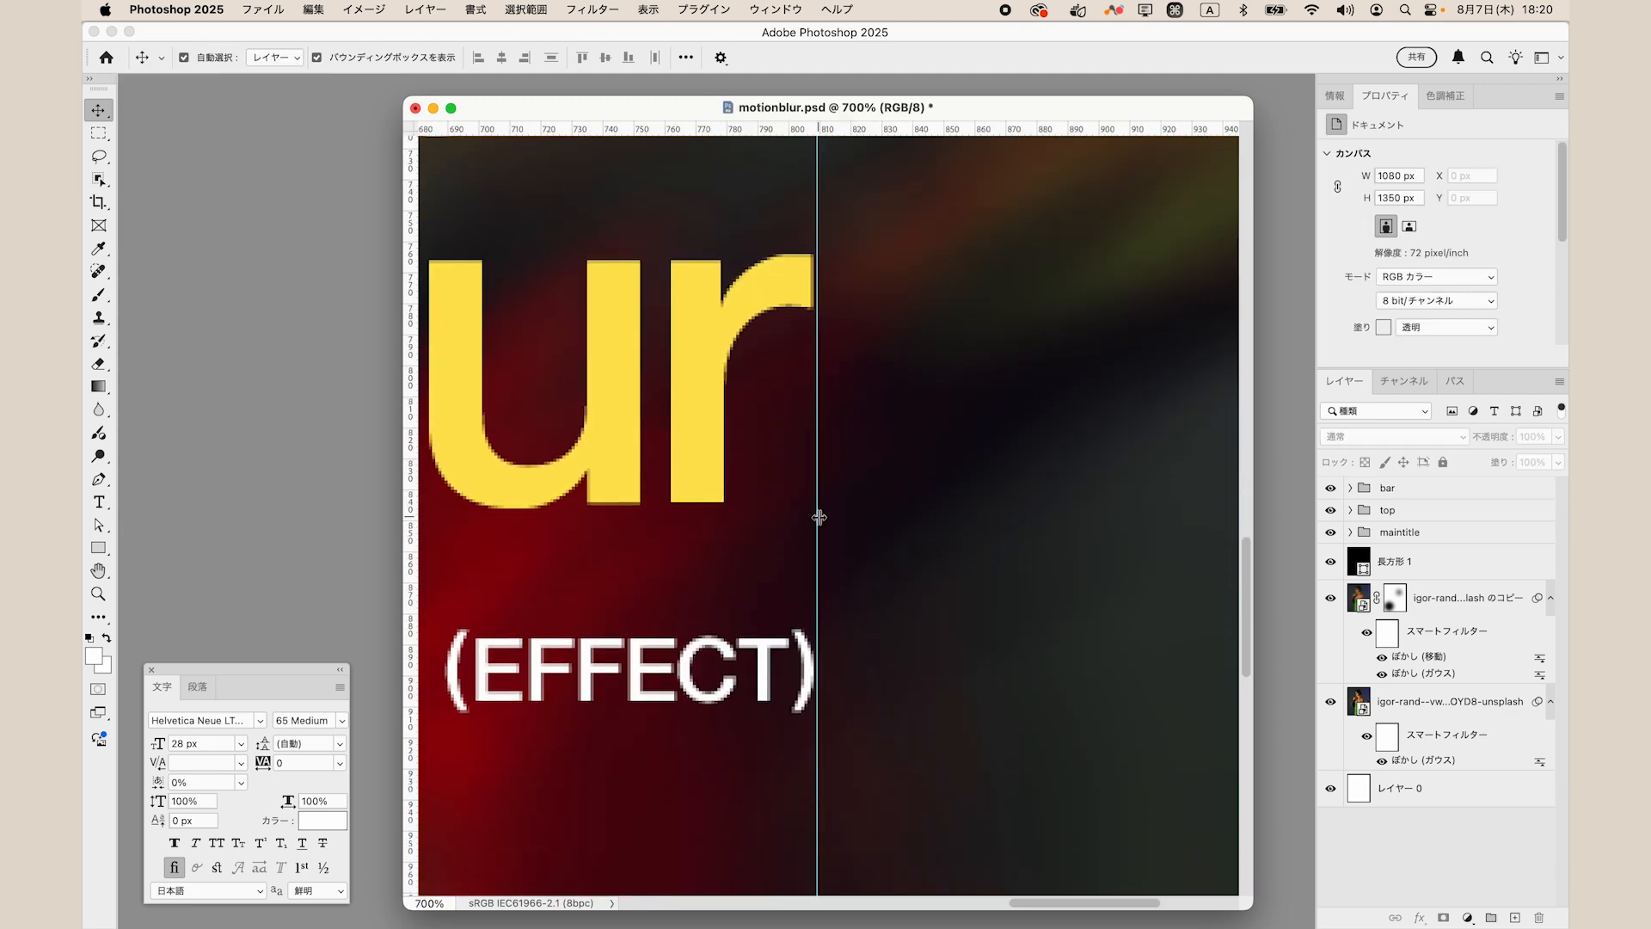
pyautogui.moveTo(816, 519); pyautogui.dragTo(816, 521)
pyautogui.press('shift')
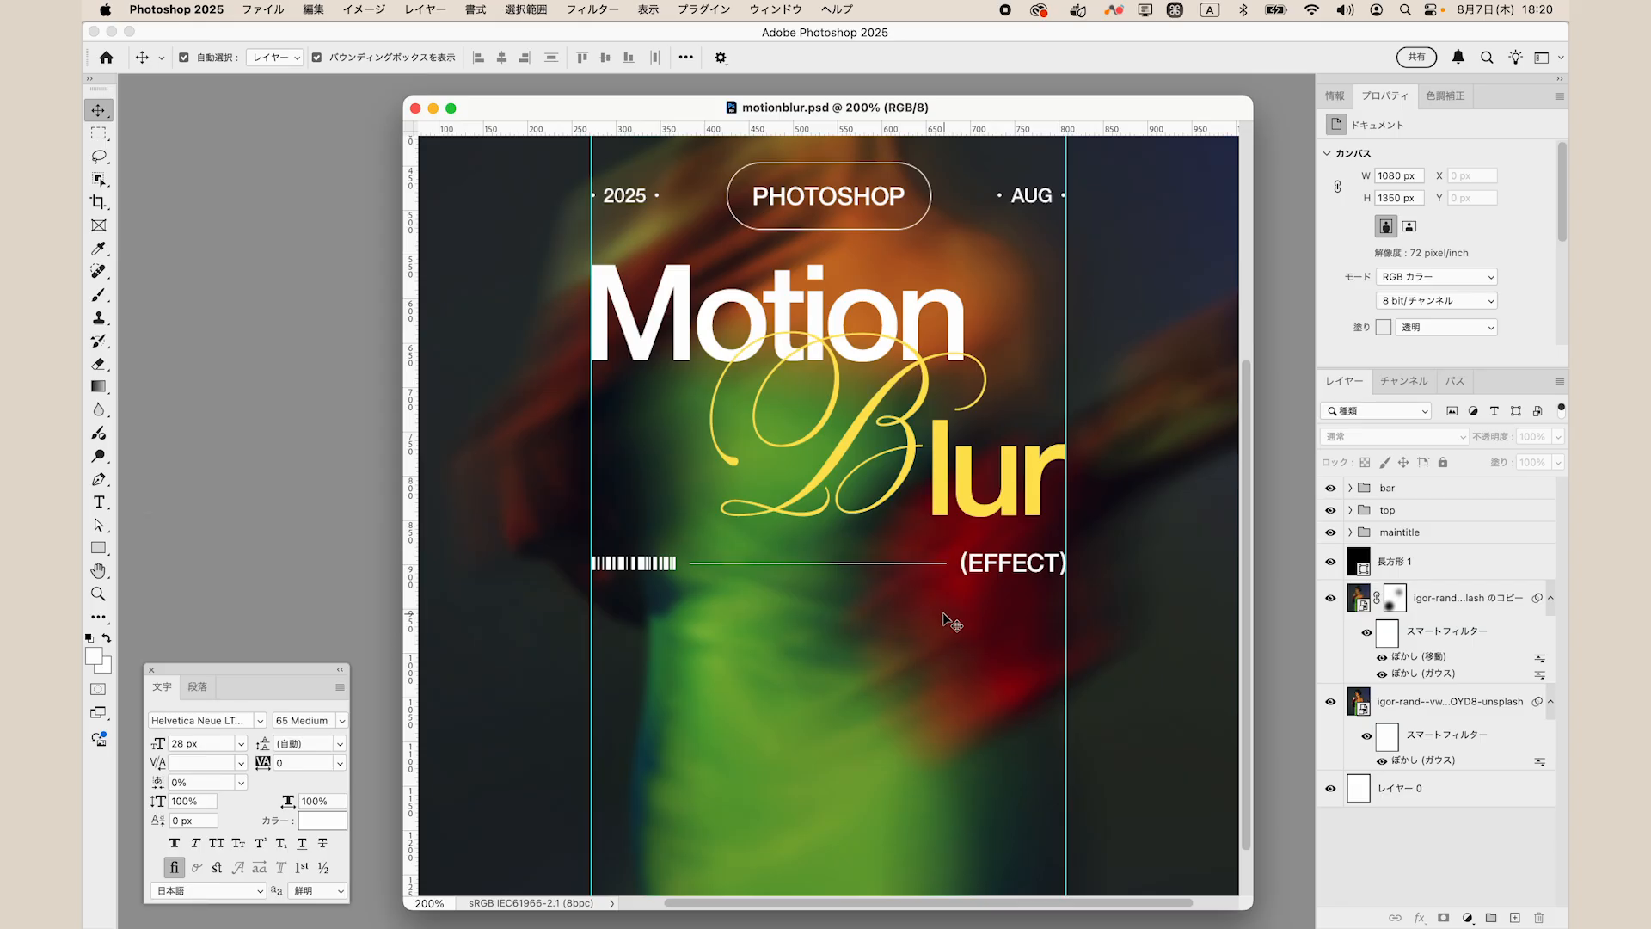
# Create a paragraph text box about 537 by 143 px between the guides below the barcode row and paste the "ANYONE WHO STOPS LEARNING IS OLD" quote.
pyautogui.click(99, 502)
pyautogui.click(133, 506)
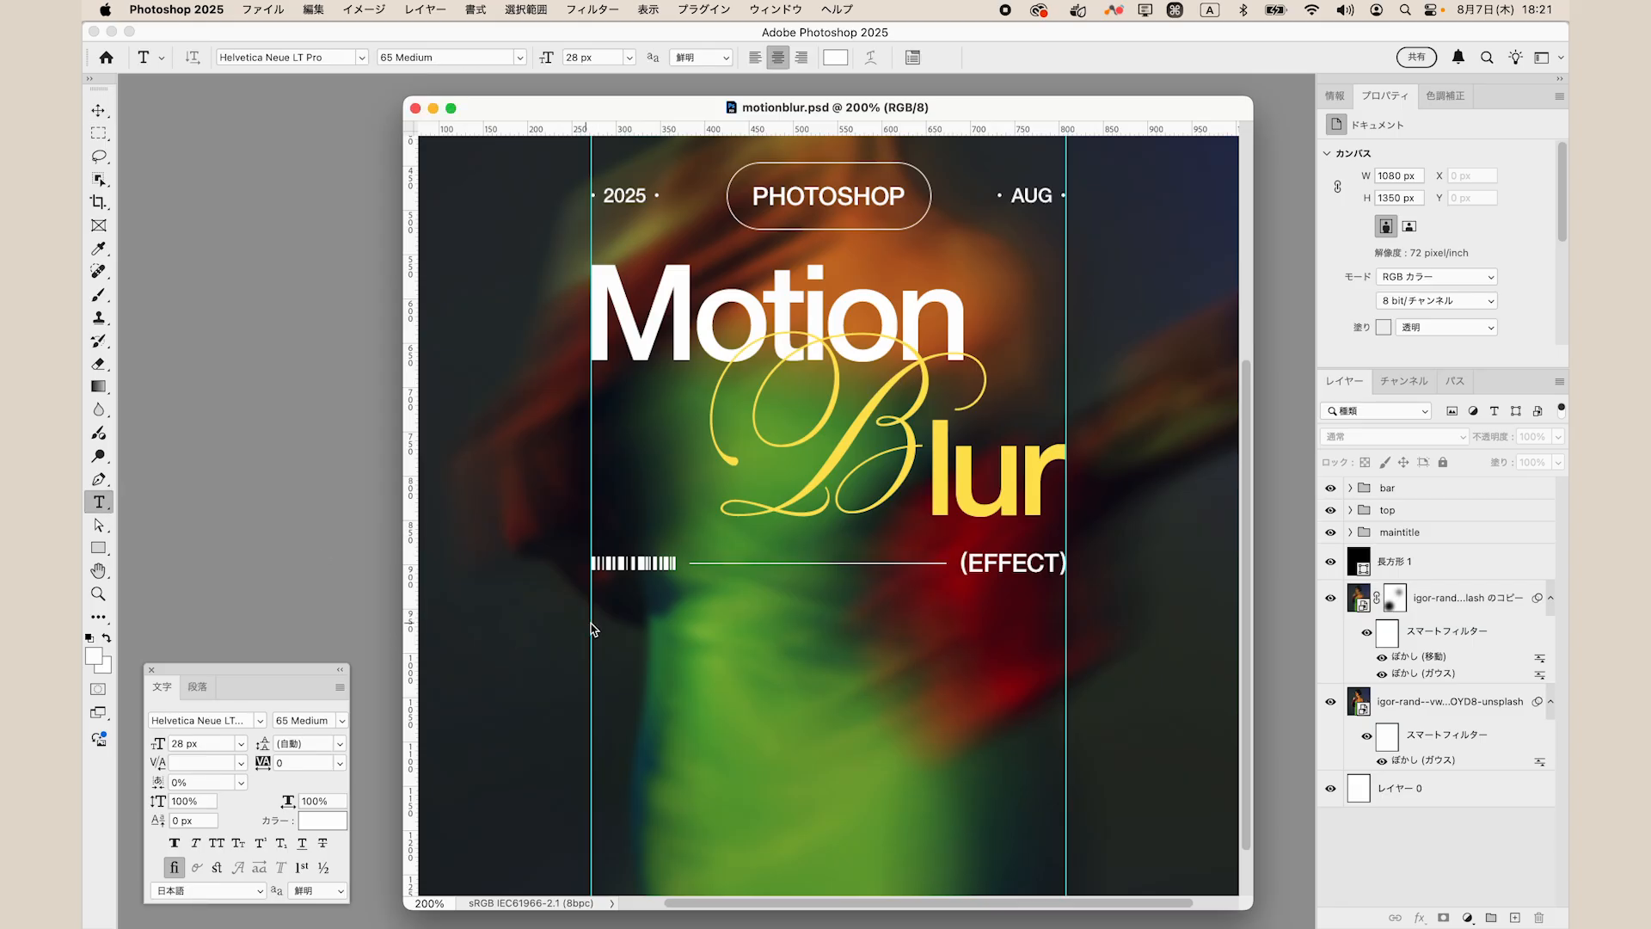
pyautogui.moveTo(590, 625); pyautogui.dragTo(1066, 748)
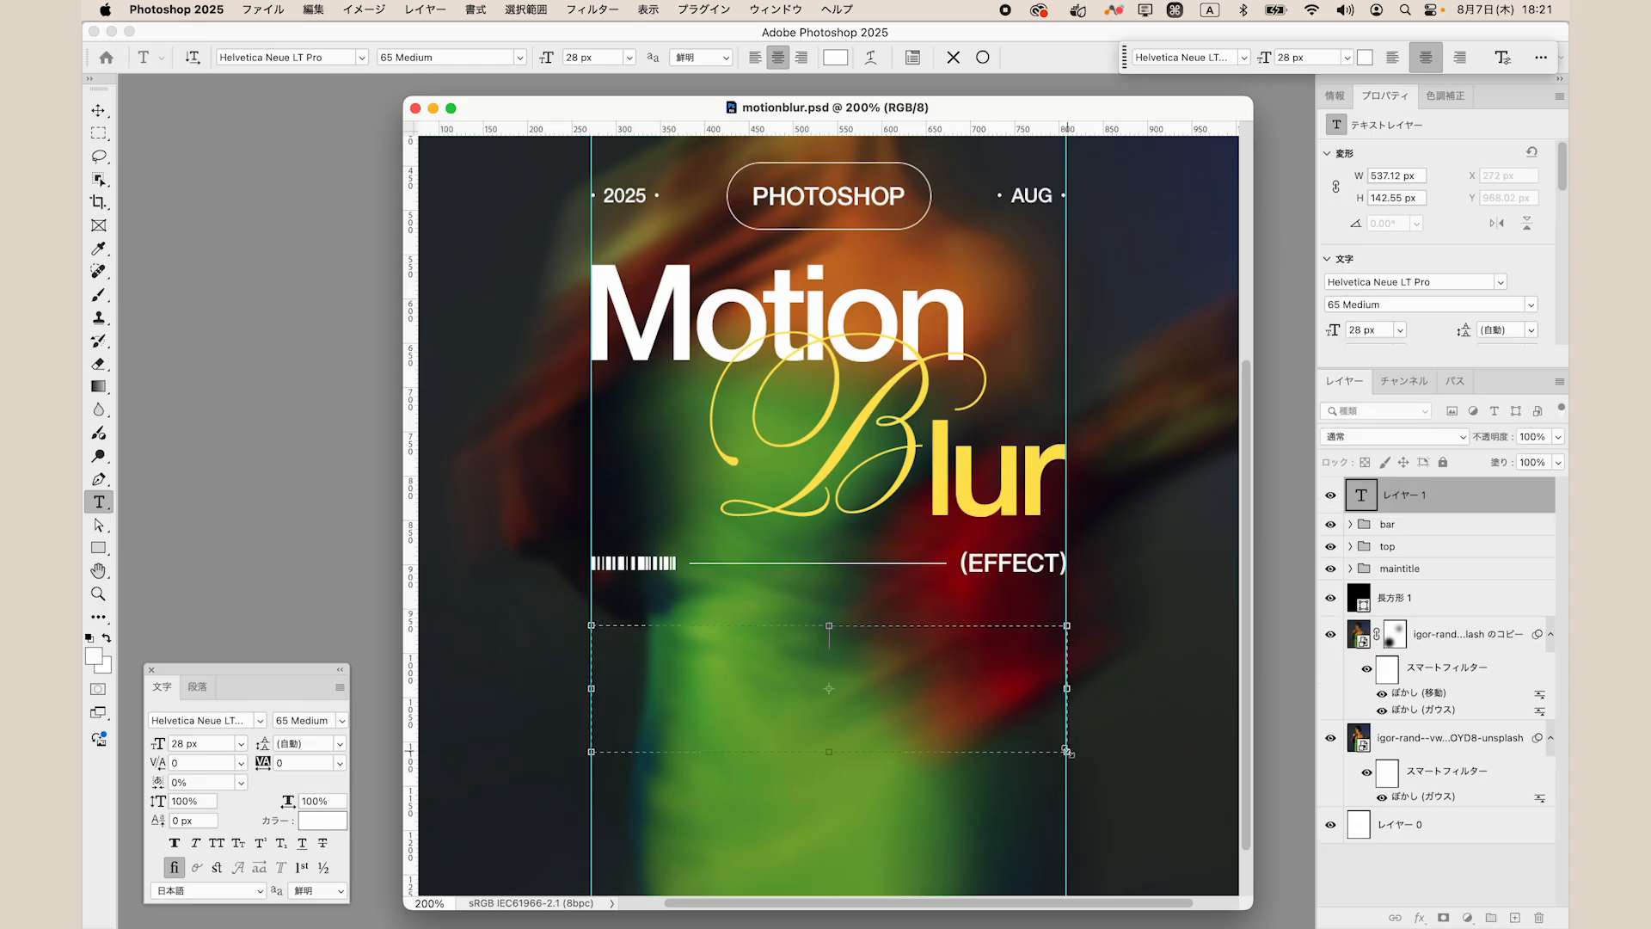
pyautogui.press('super+v')
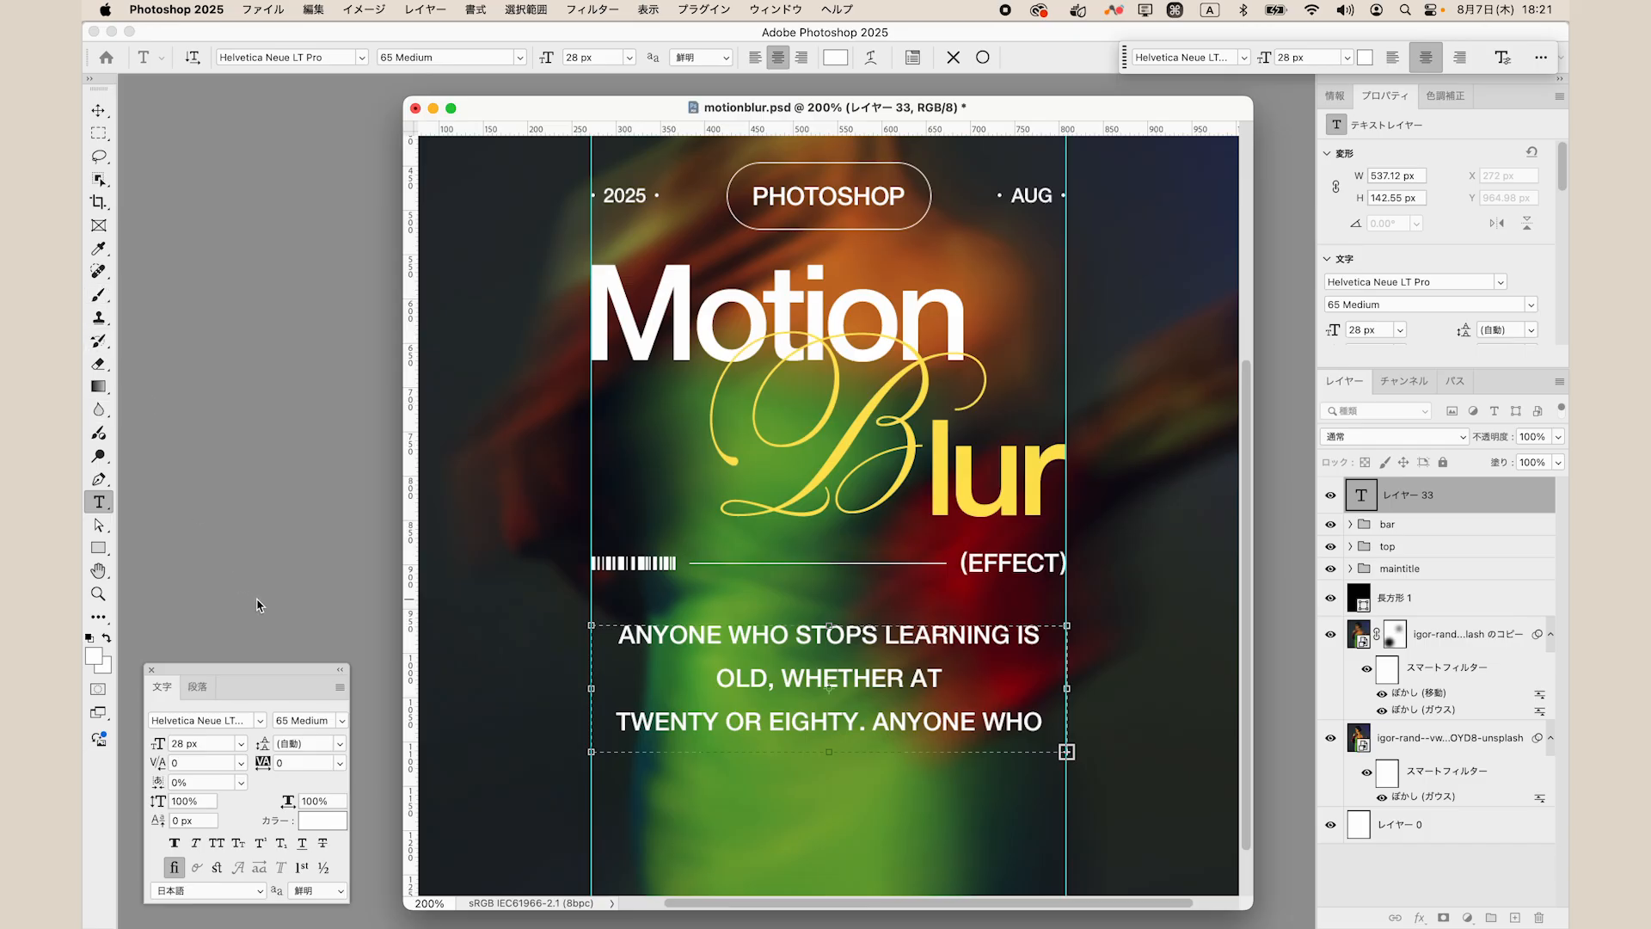
# Set the whole quote text to 15 px with optical kerning.
pyautogui.press('super+a')
pyautogui.click(223, 750)
pyautogui.write('15')
pyautogui.press('Return')
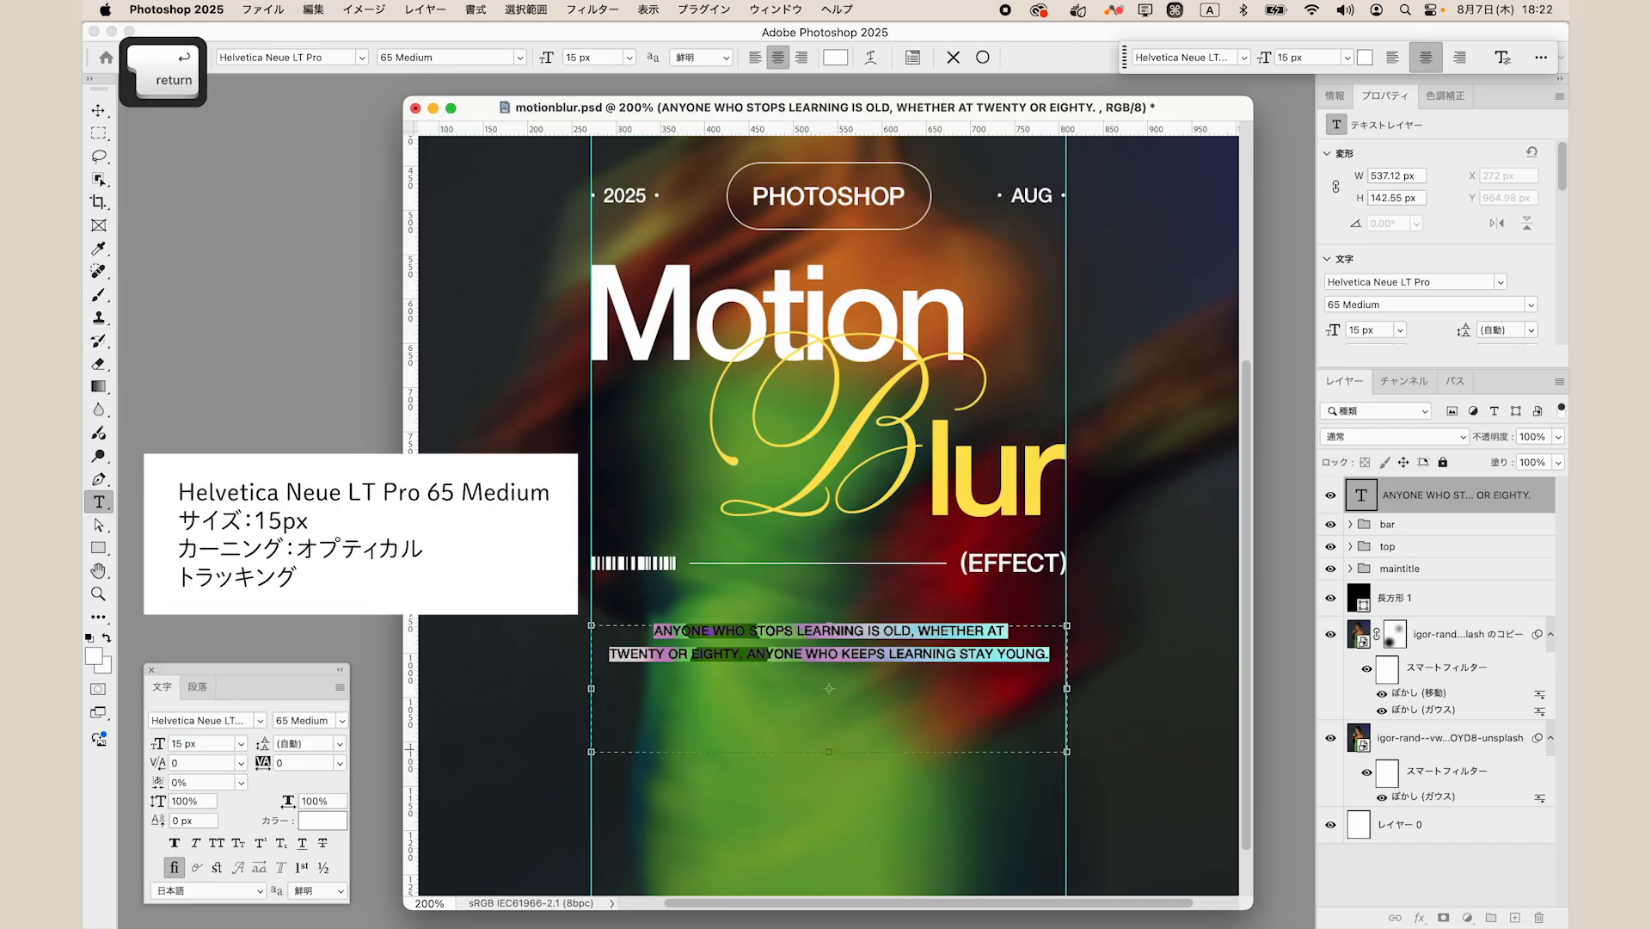
pyautogui.click(239, 762)
pyautogui.click(198, 473)
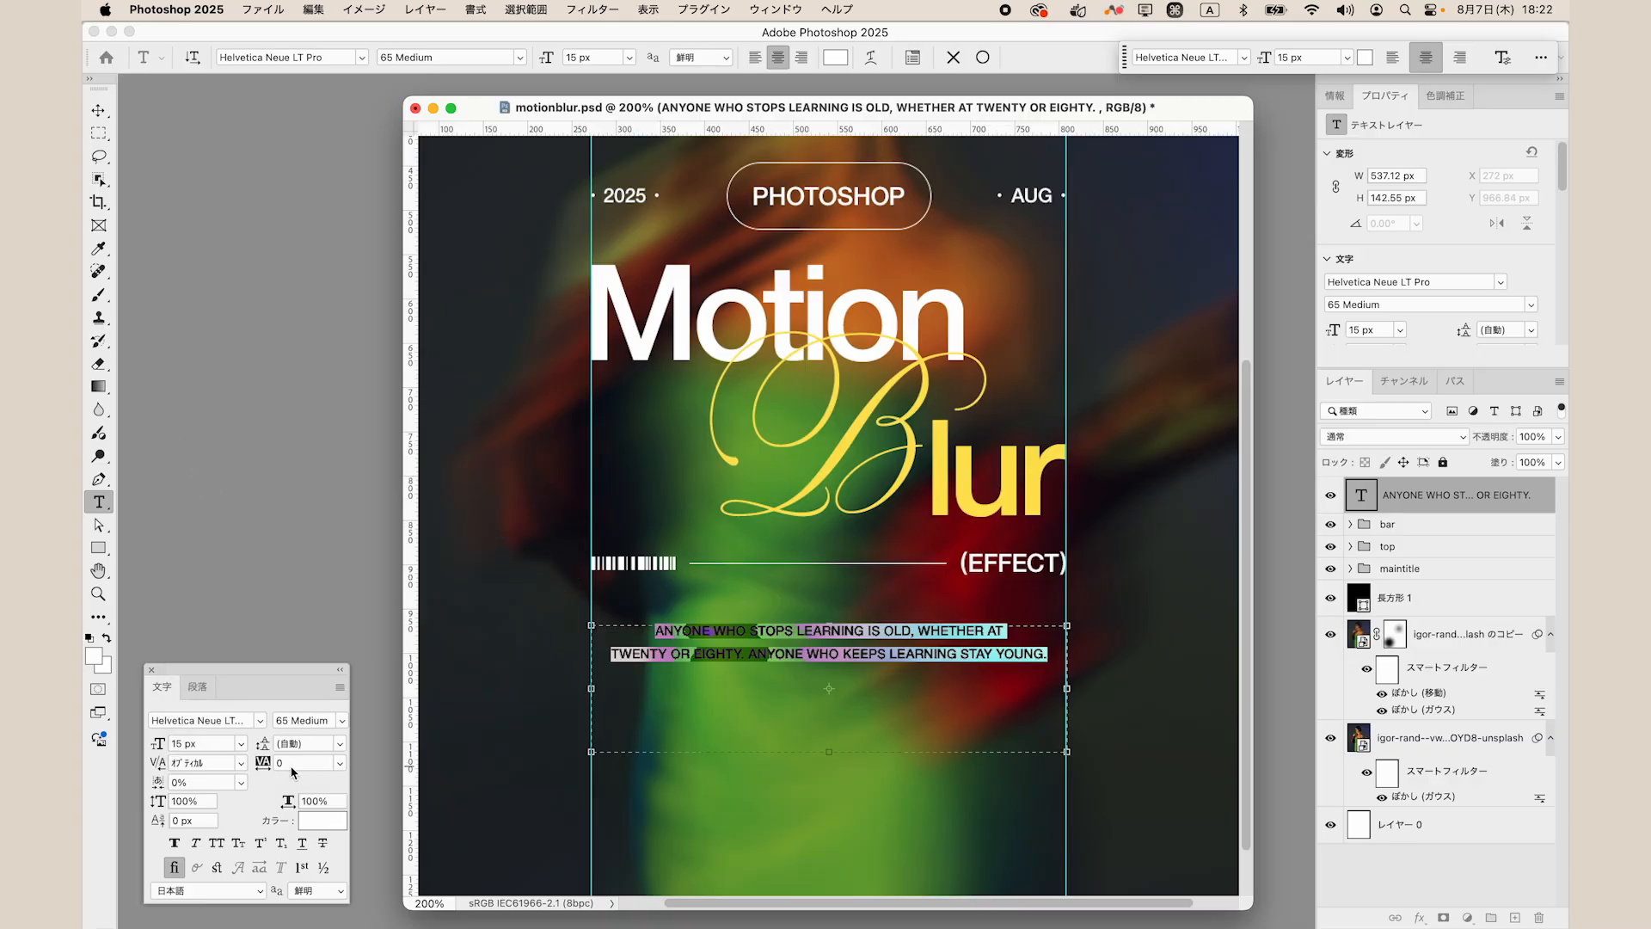
# Justify all lines of the quote paragraph across the full width of its text box.
pyautogui.click(196, 688)
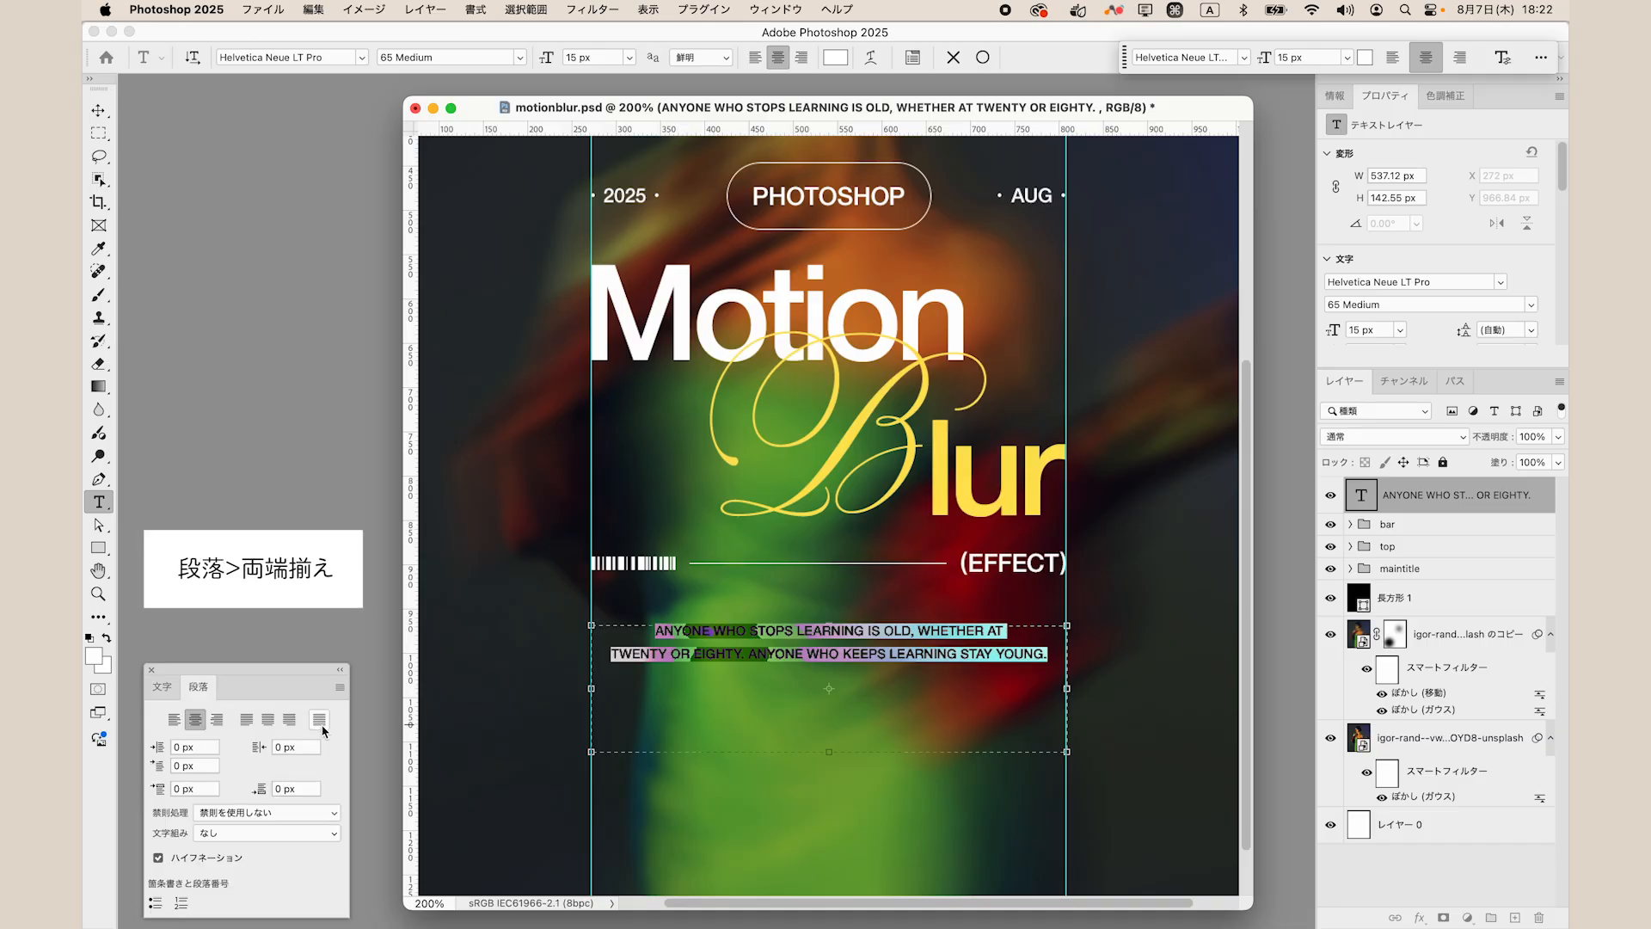
pyautogui.click(318, 722)
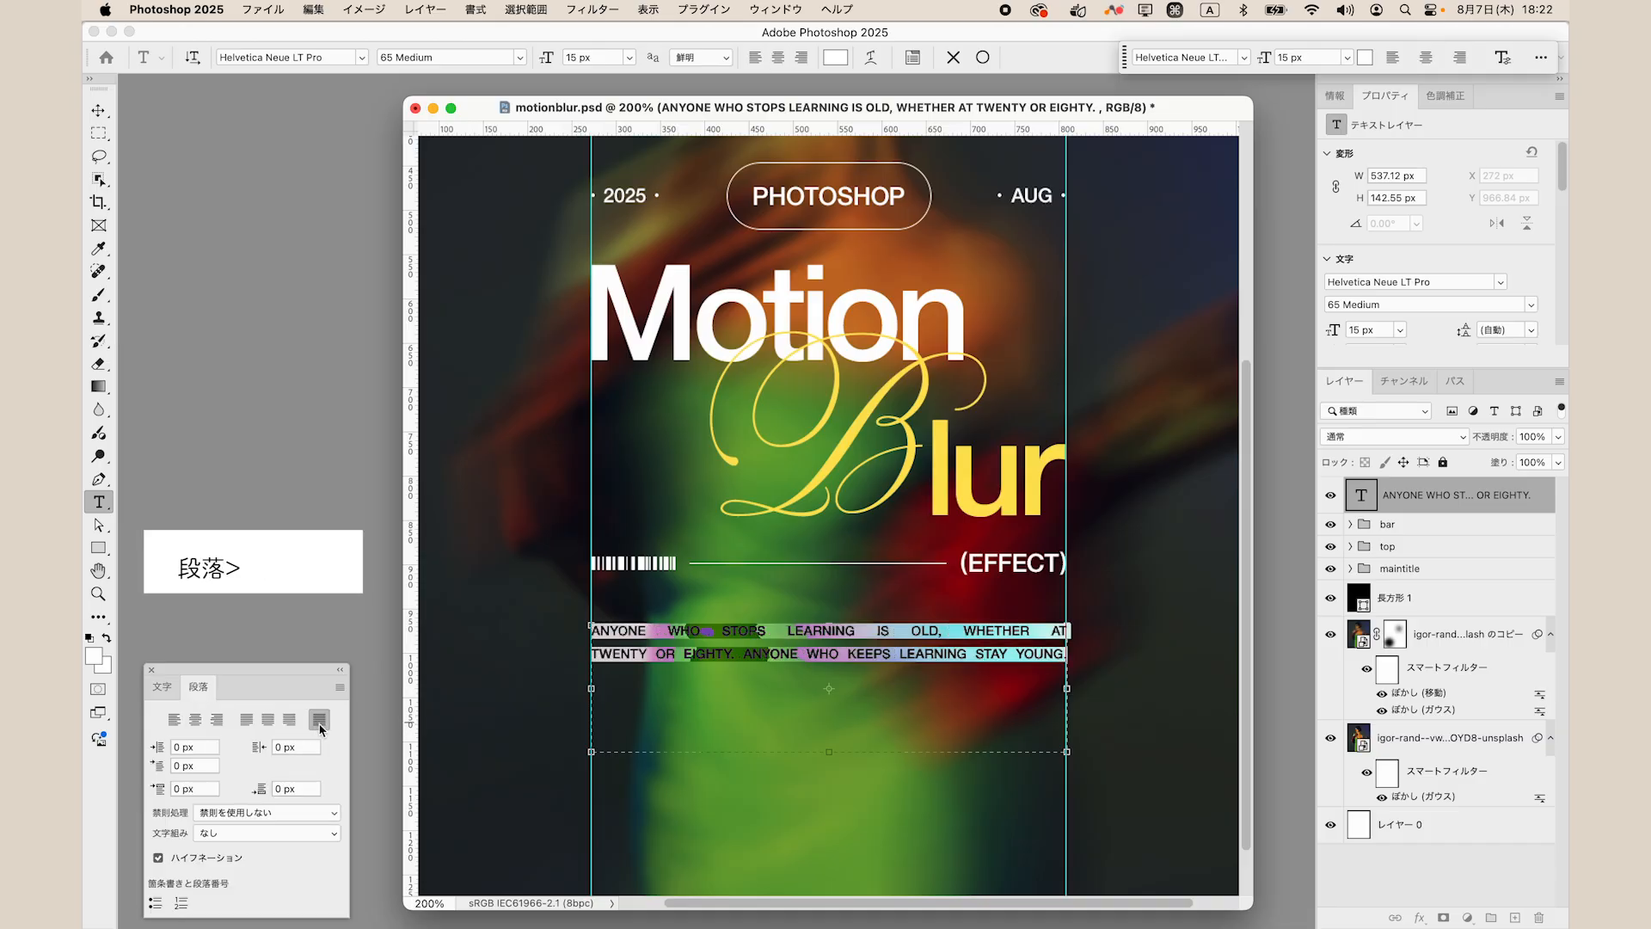
pyautogui.click(98, 110)
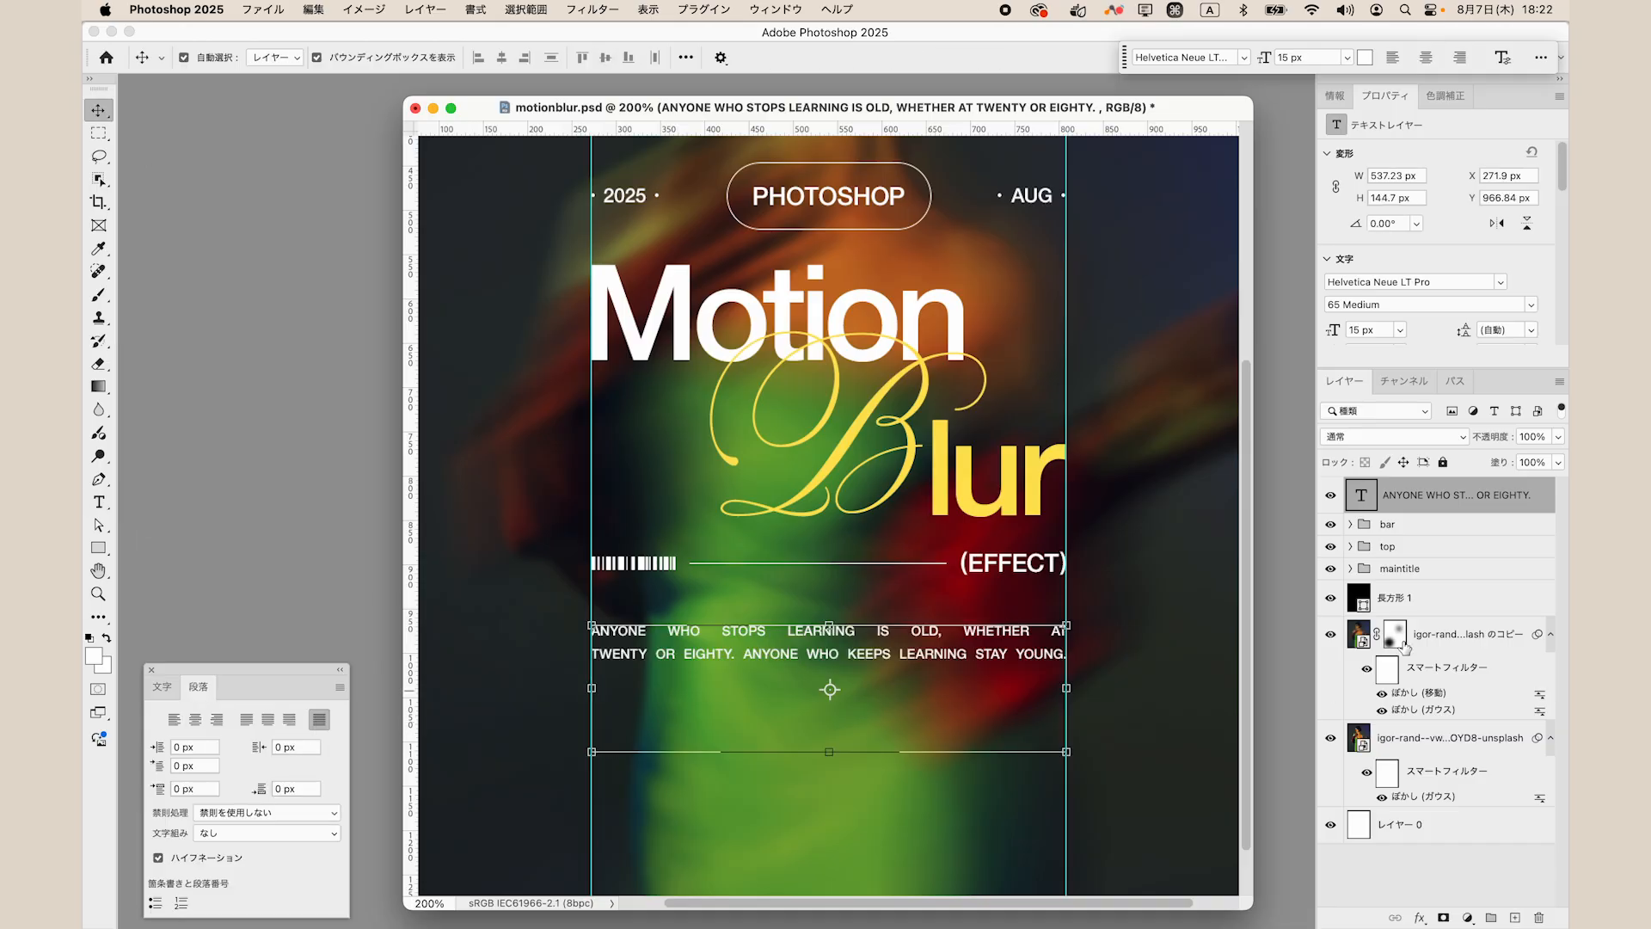
pyautogui.click(1450, 571)
pyautogui.click(1451, 503)
pyautogui.scroll(-3, 1418, 197)
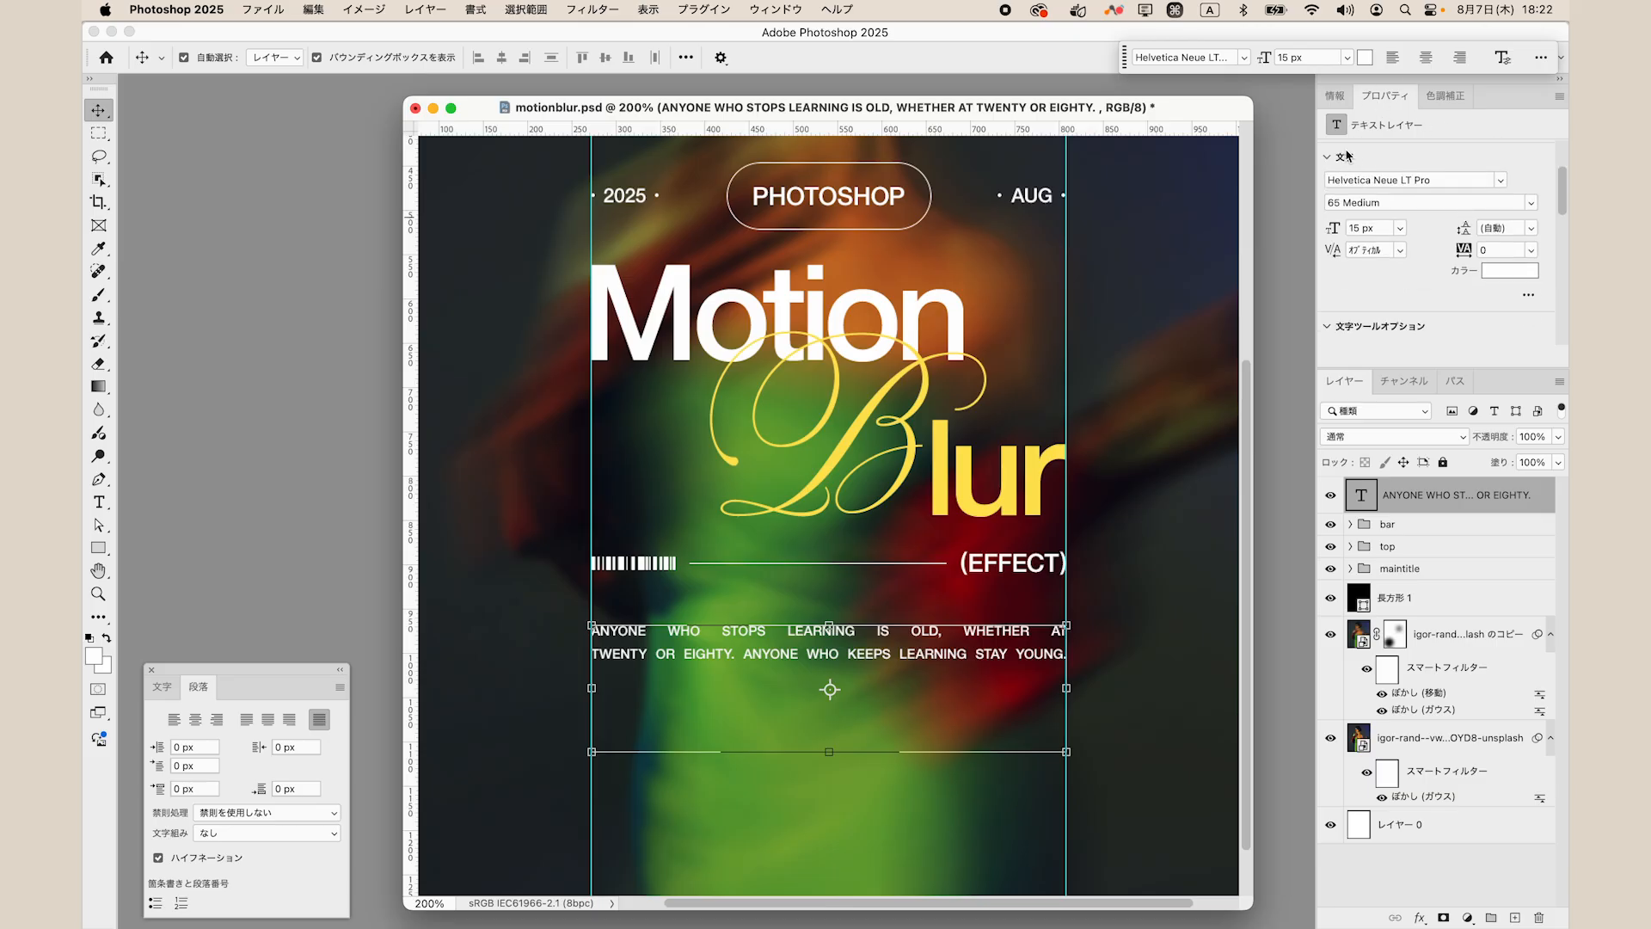
pyautogui.scroll(-4, 1418, 284)
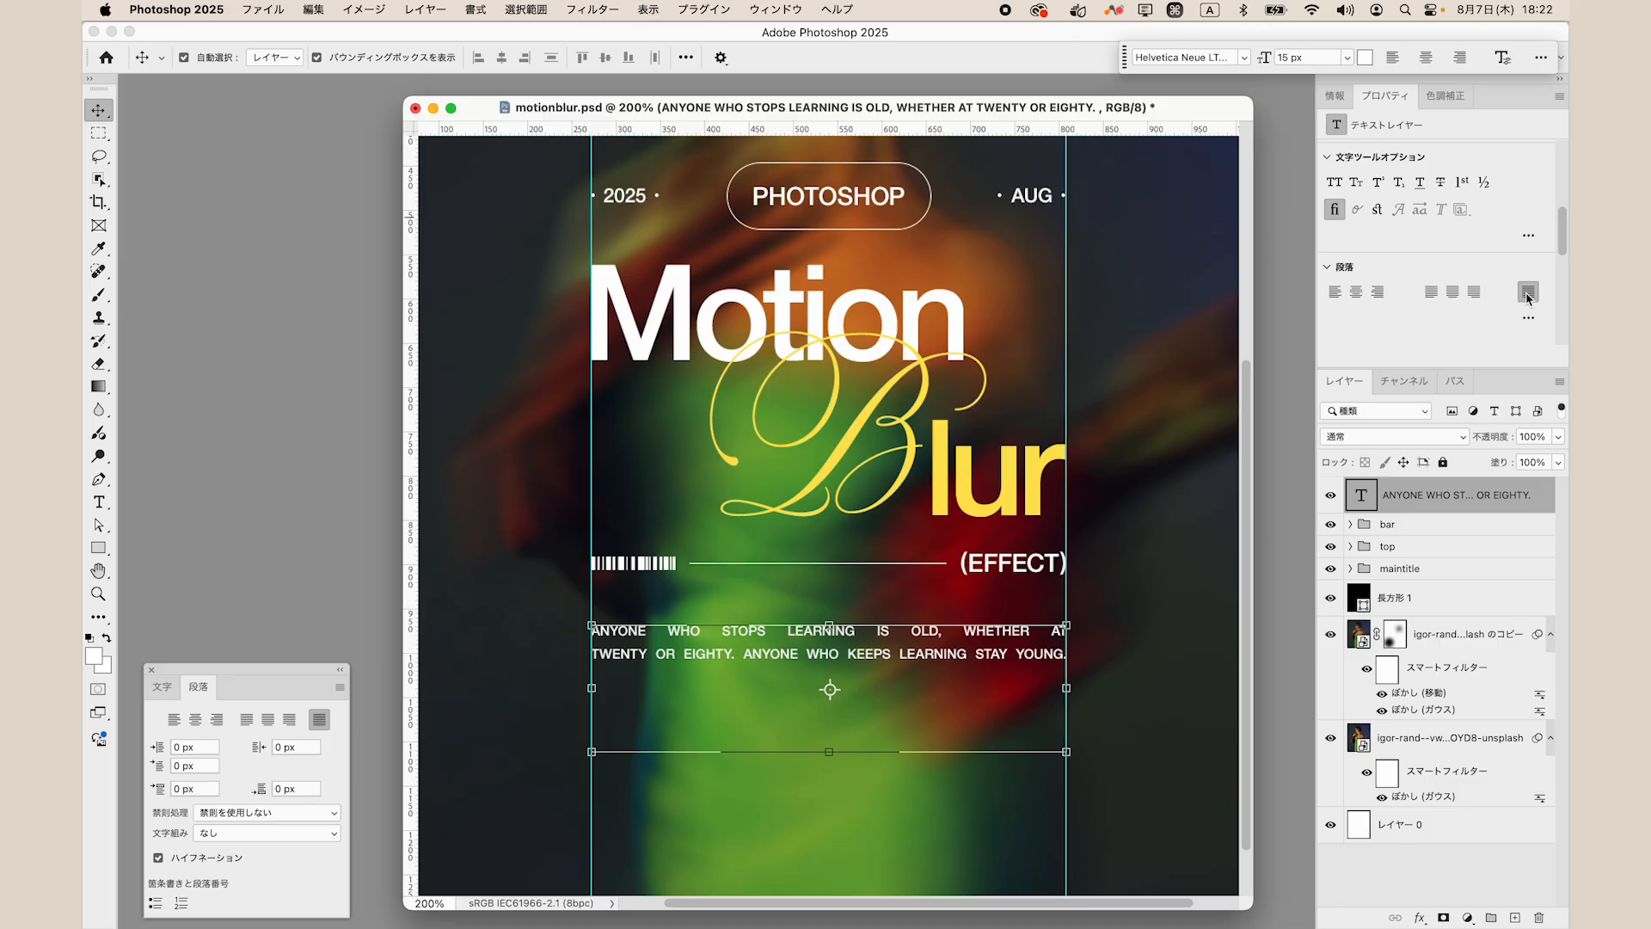
# Shorten the quote's text box to about 43 px high so it fits closely around its two lines.
pyautogui.doubleClick(1359, 494)
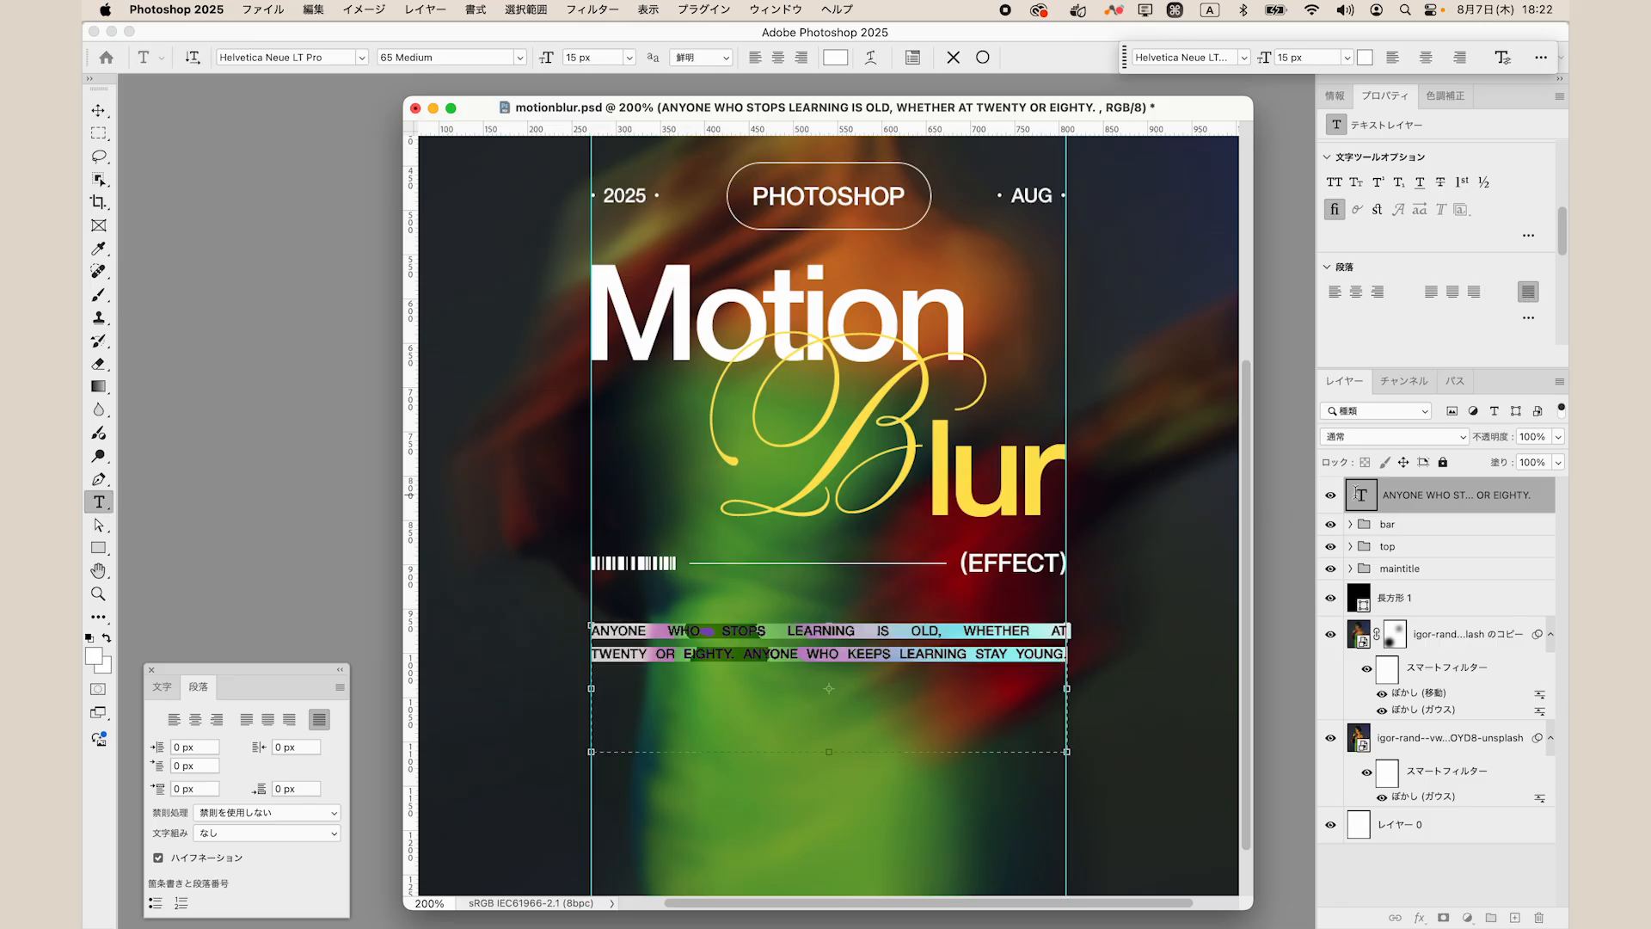
pyautogui.moveTo(827, 755); pyautogui.dragTo(831, 668)
pyautogui.click(982, 57)
pyautogui.press('v')
pyautogui.click(1453, 633)
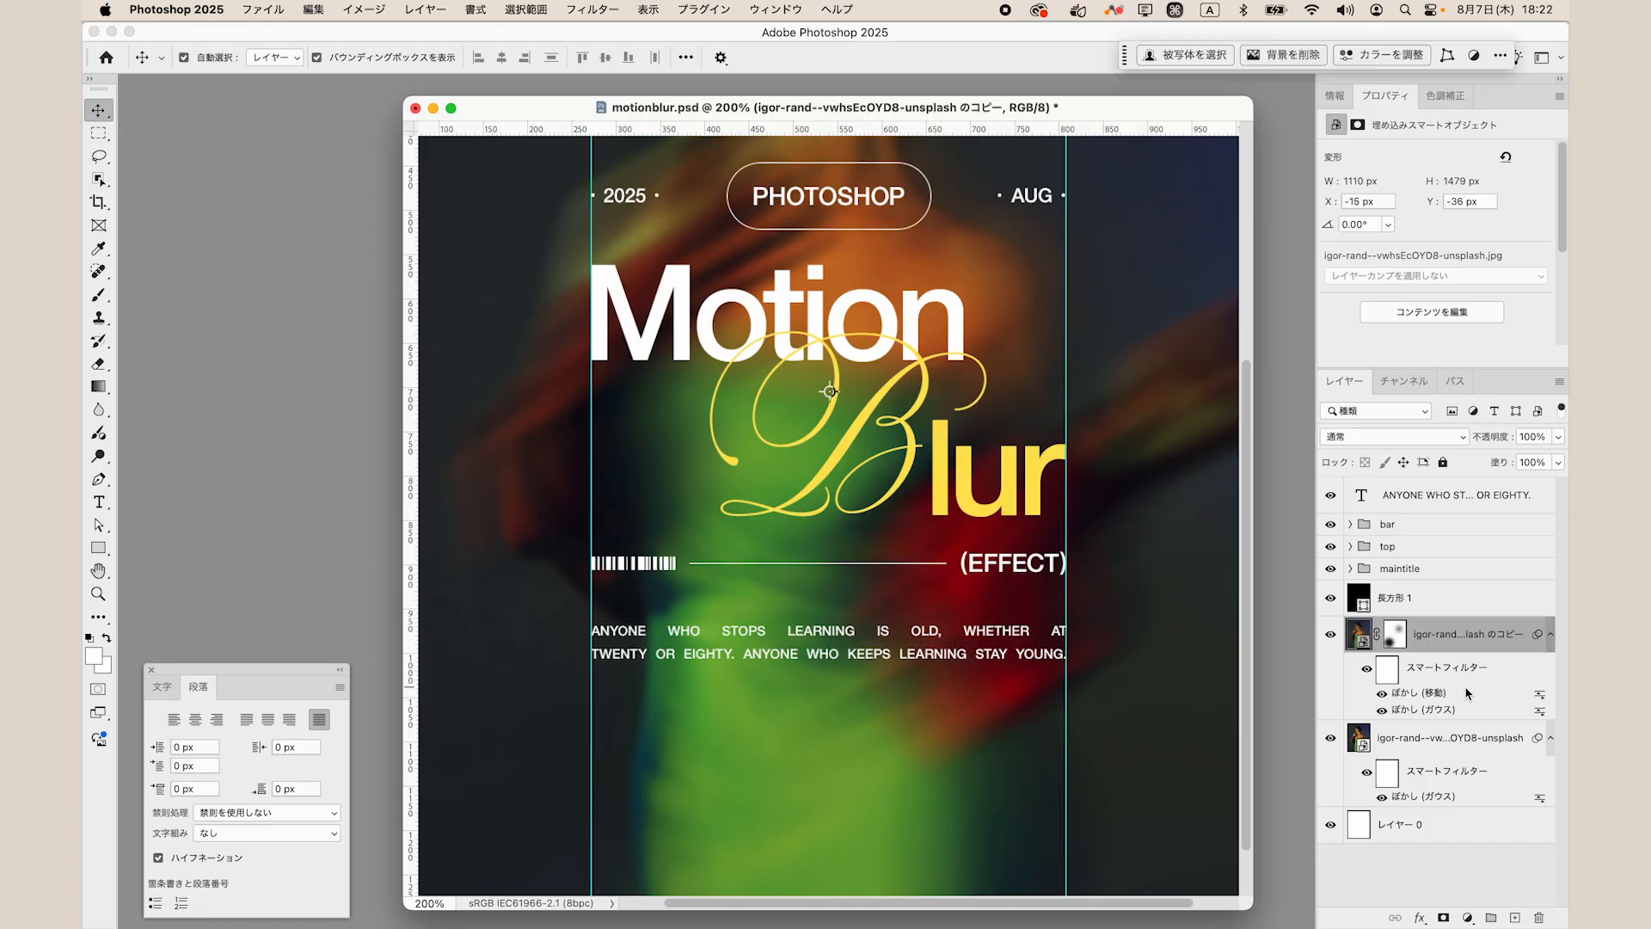
# Save the document and hide the guides.
pyautogui.press('super+s')
pyautogui.click(976, 646)
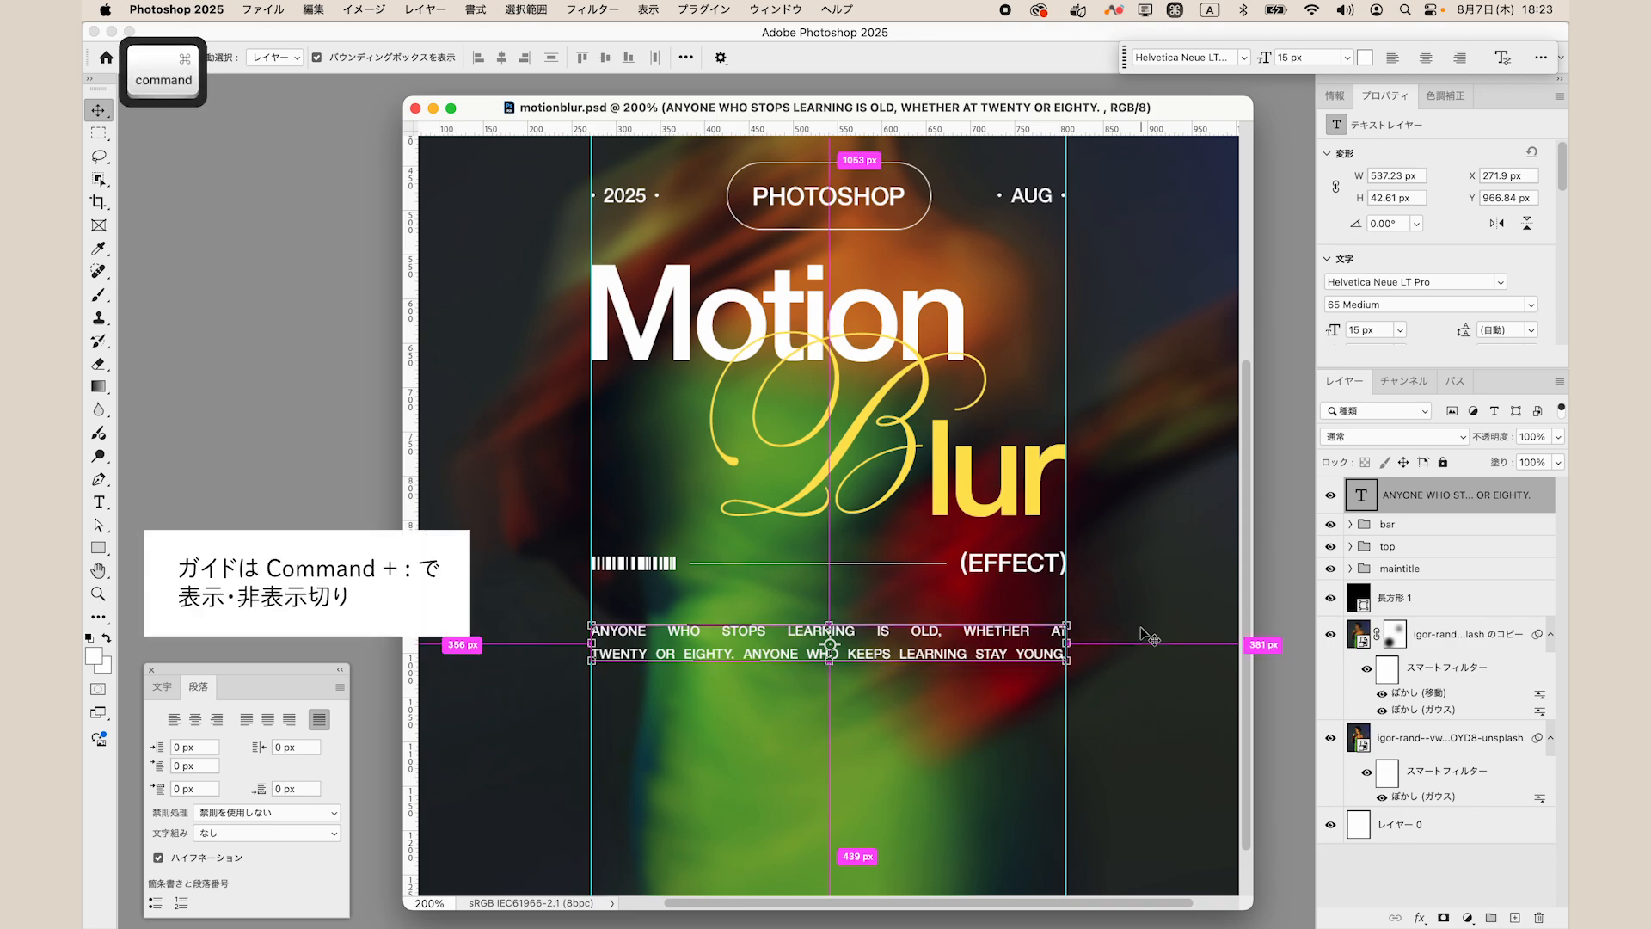
pyautogui.press('super+colon')
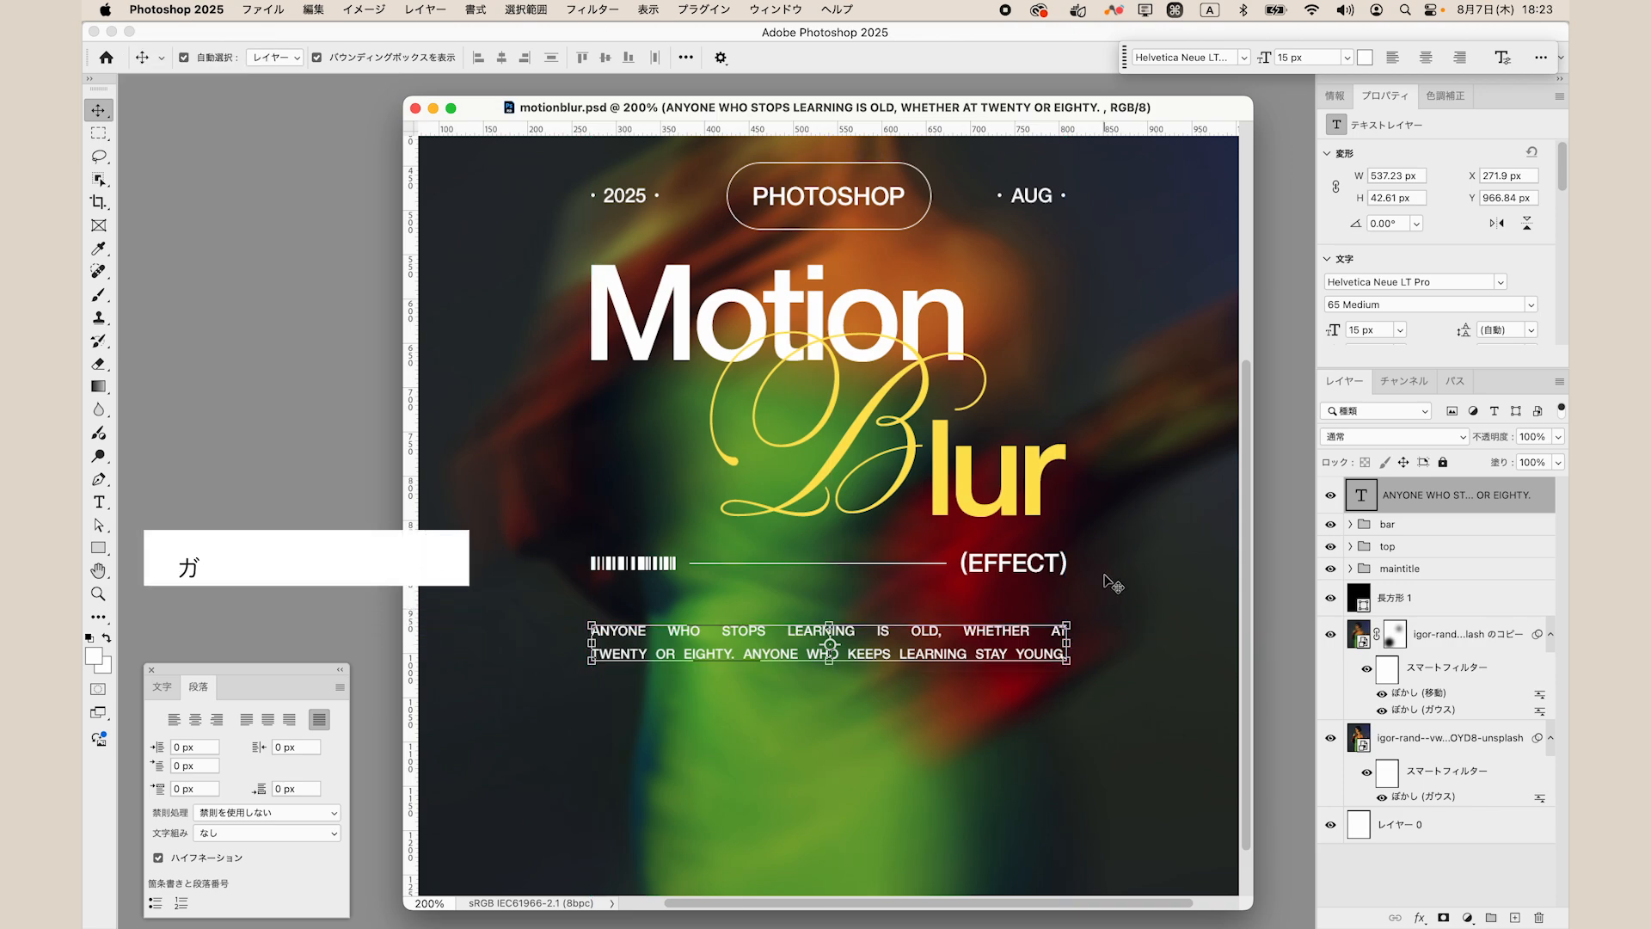
# Nudge the quote text up until the top of its text box meets the bottom of the "(EFFECT)" text.
pyautogui.press('super+shift+semicolon')
pyautogui.press('super+shift+semicolon')
pyautogui.press('super+shift+semicolon')
pyautogui.press('super+shift+semicolon')
pyautogui.press('super+shift+semicolon')
pyautogui.press('super+shift+semicolon')
pyautogui.press('super+shift+semicolon')
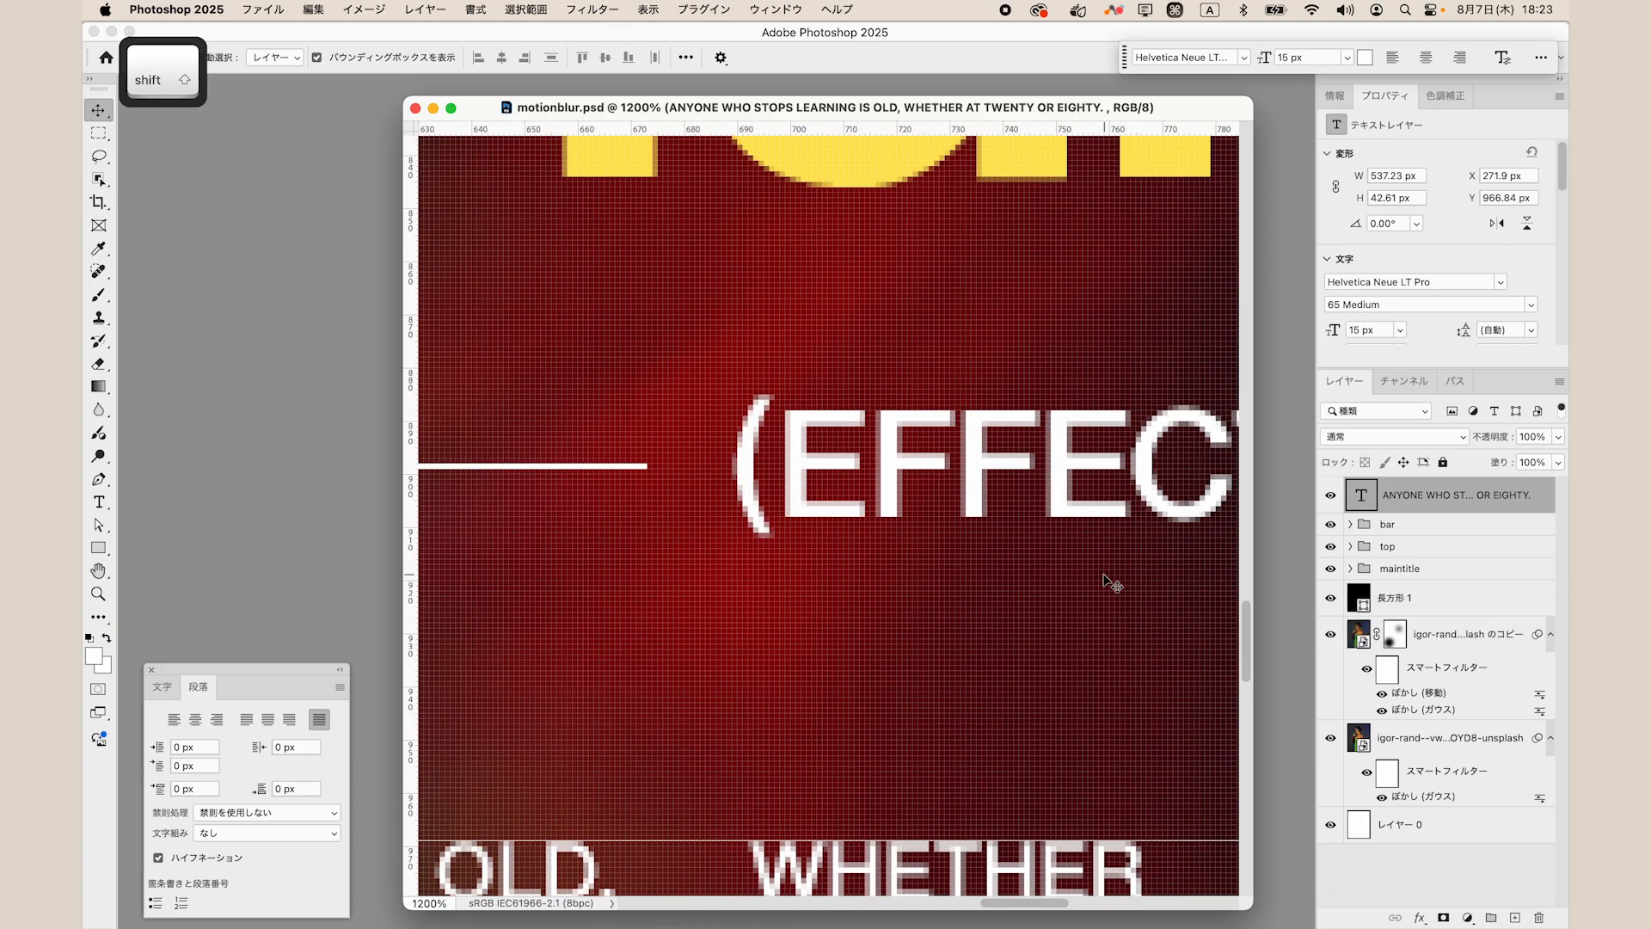
pyautogui.hotkey('shift', 'Up')
pyautogui.hotkey('shift', 'Up')
pyautogui.hotkey('shift', 'Up')
pyautogui.hotkey('shift', 'Up')
pyautogui.press('Up')
pyautogui.press('Up')
pyautogui.press('Up')
pyautogui.press('Up')
pyautogui.press('Up')
pyautogui.press('Up')
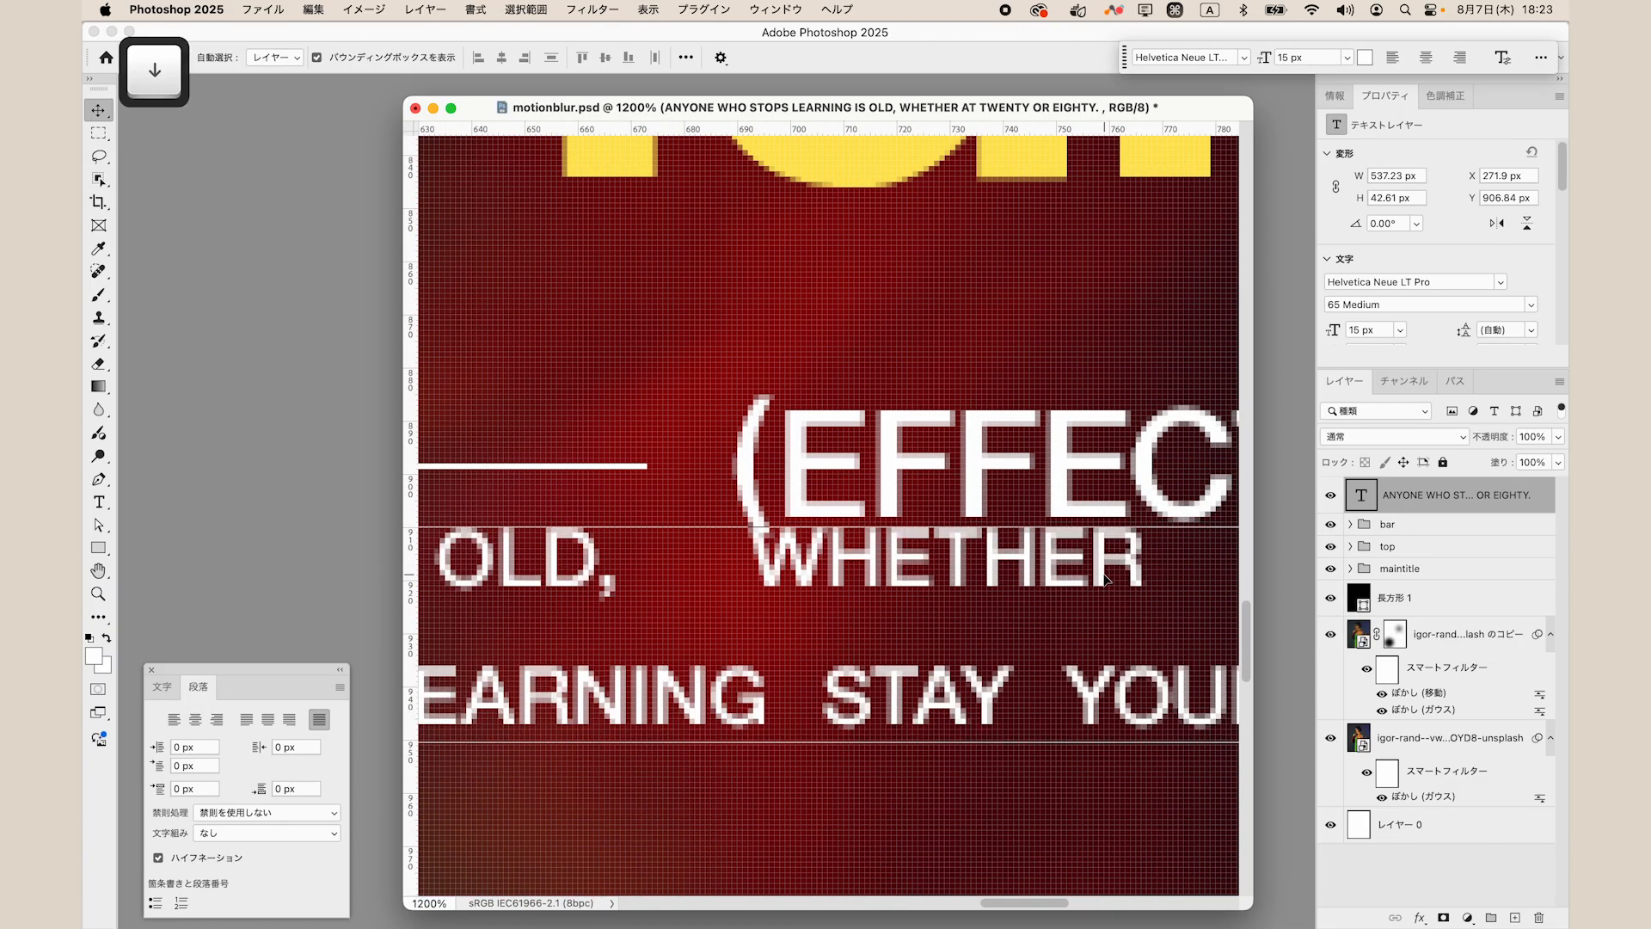
pyautogui.press('Up')
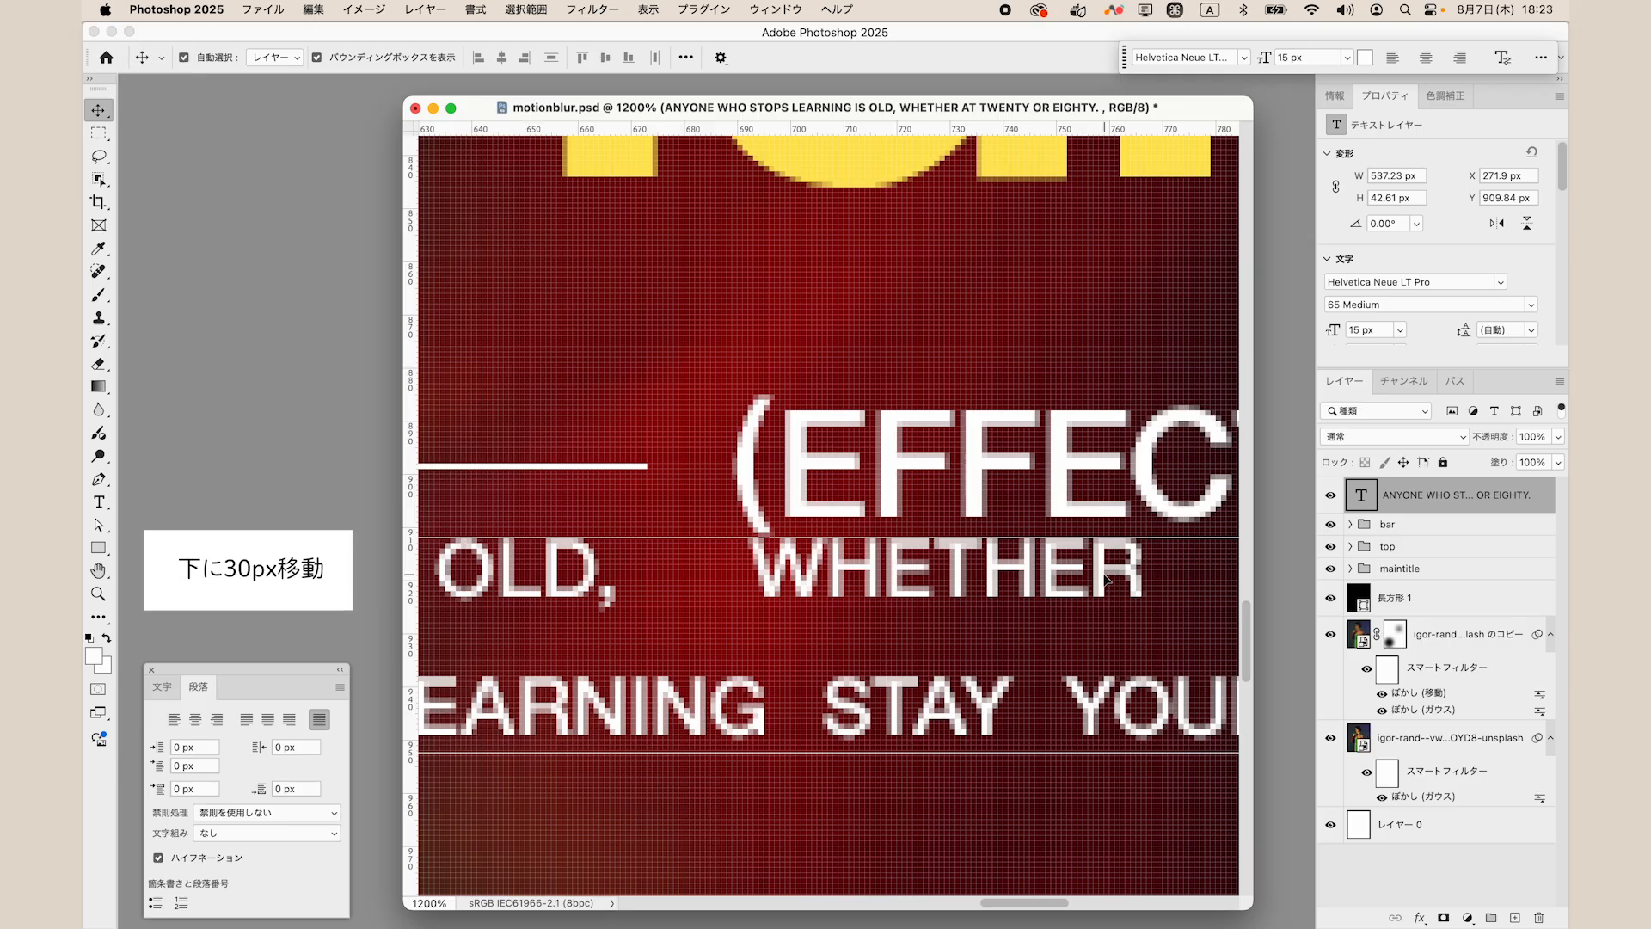
# Move the quote text down by 30 px and save the document.
pyautogui.hotkey('shift', 'Down')
pyautogui.hotkey('shift', 'Down')
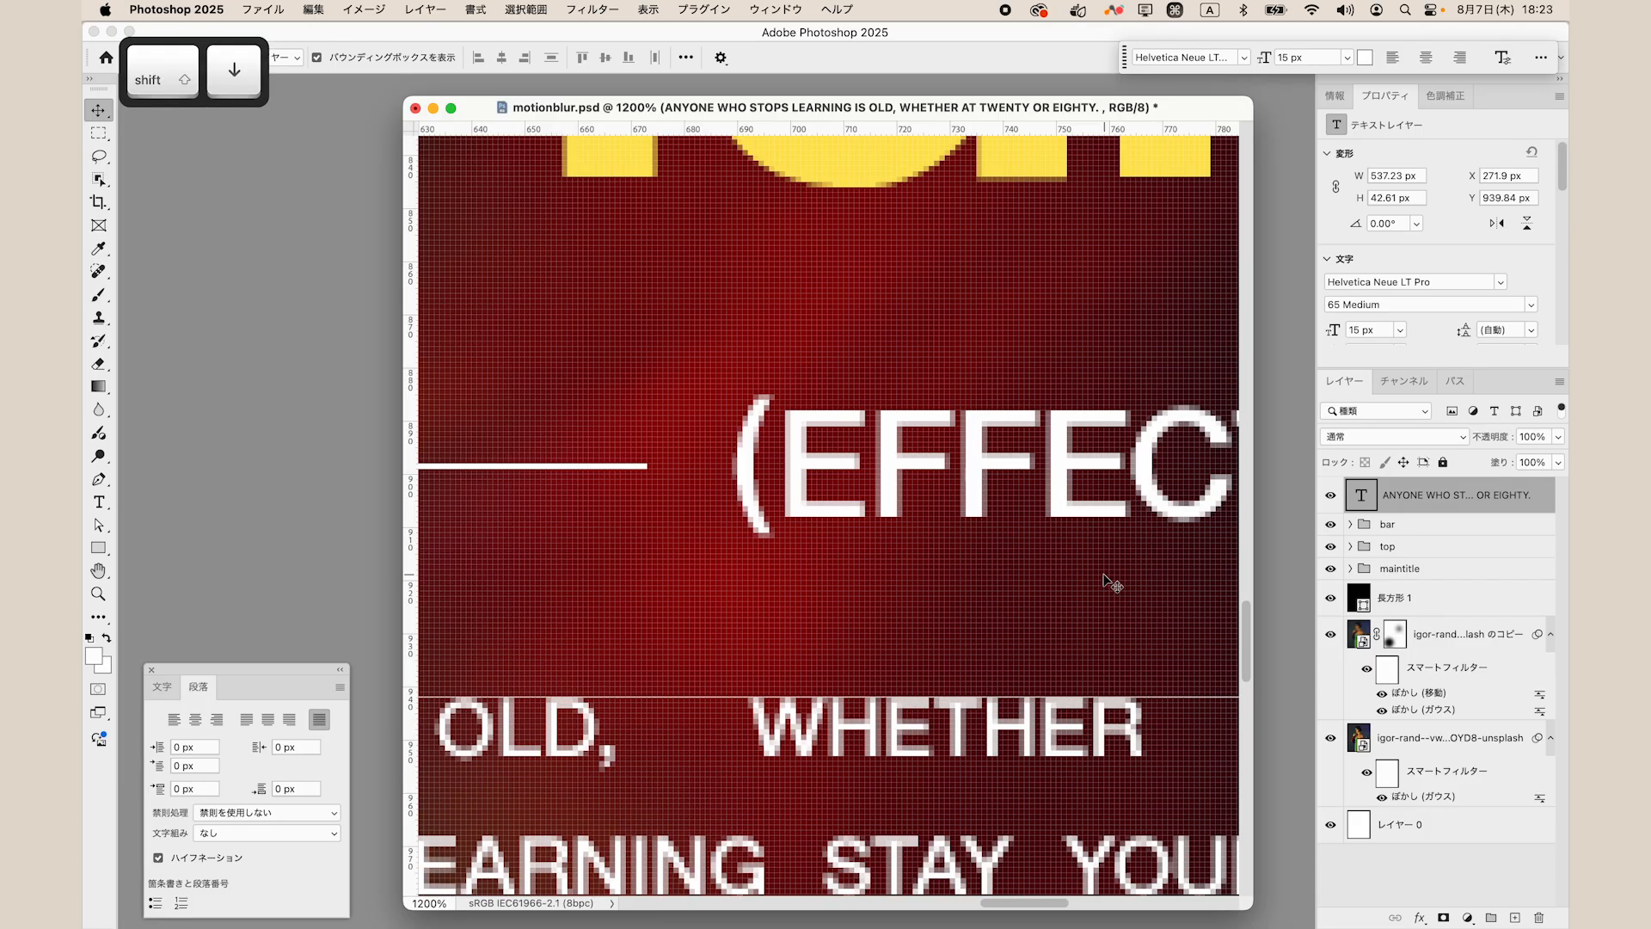
pyautogui.press('super+minus')
pyautogui.press('super+minus')
pyautogui.press('super+minus')
pyautogui.press('super+minus')
pyautogui.press('super+minus')
pyautogui.press('super+minus')
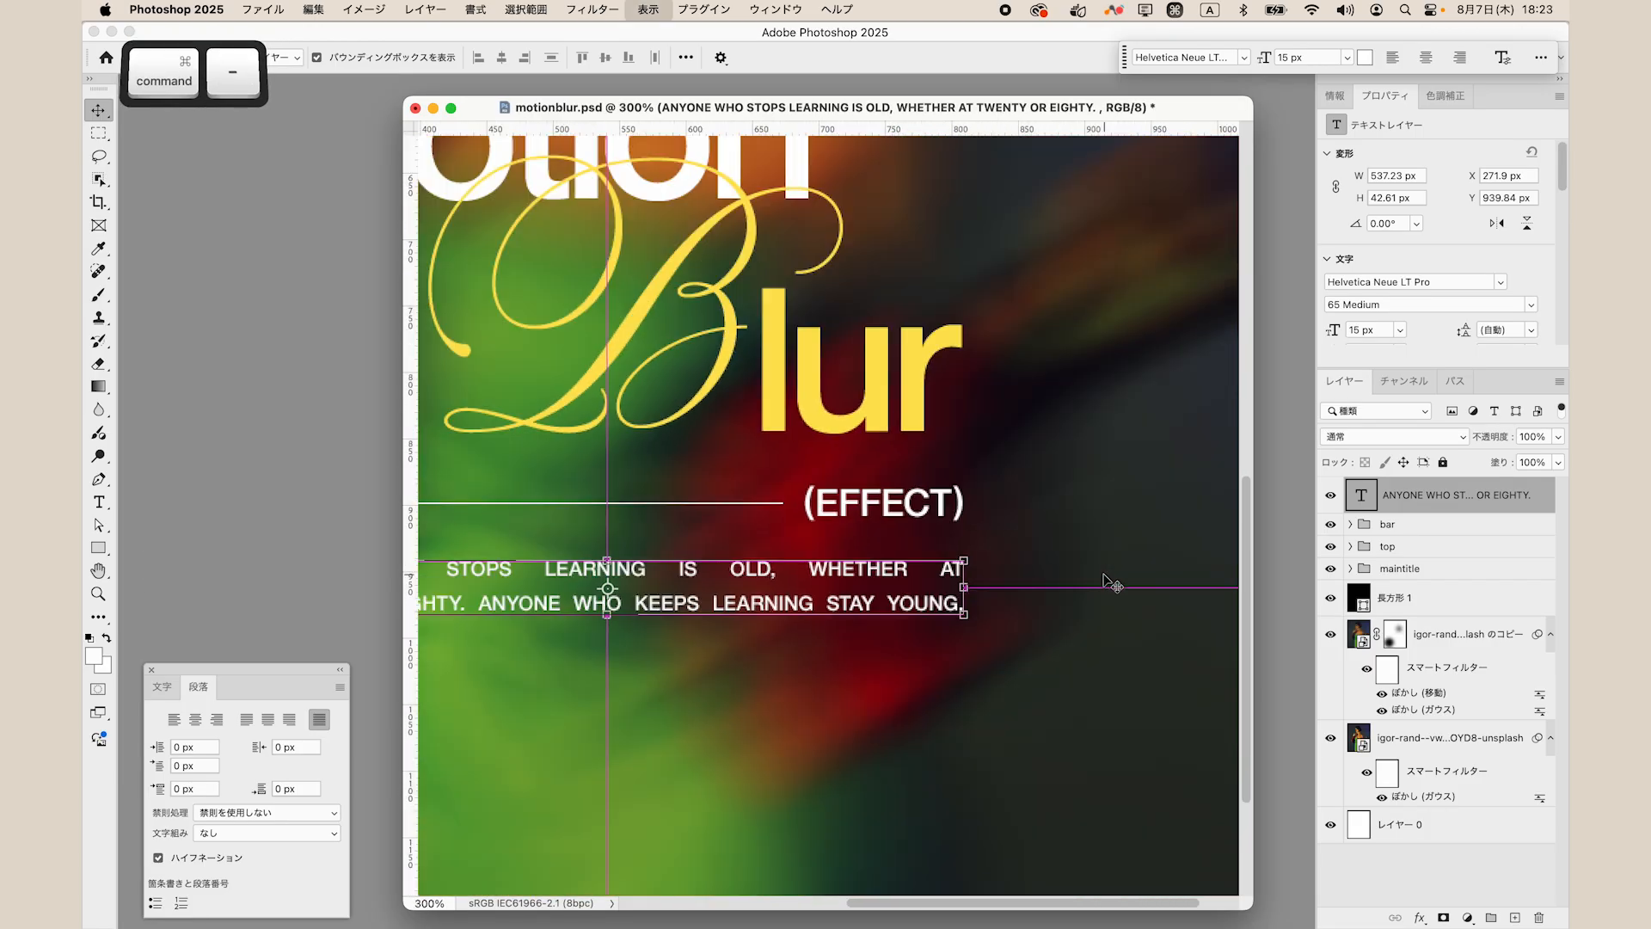
pyautogui.press('super+s')
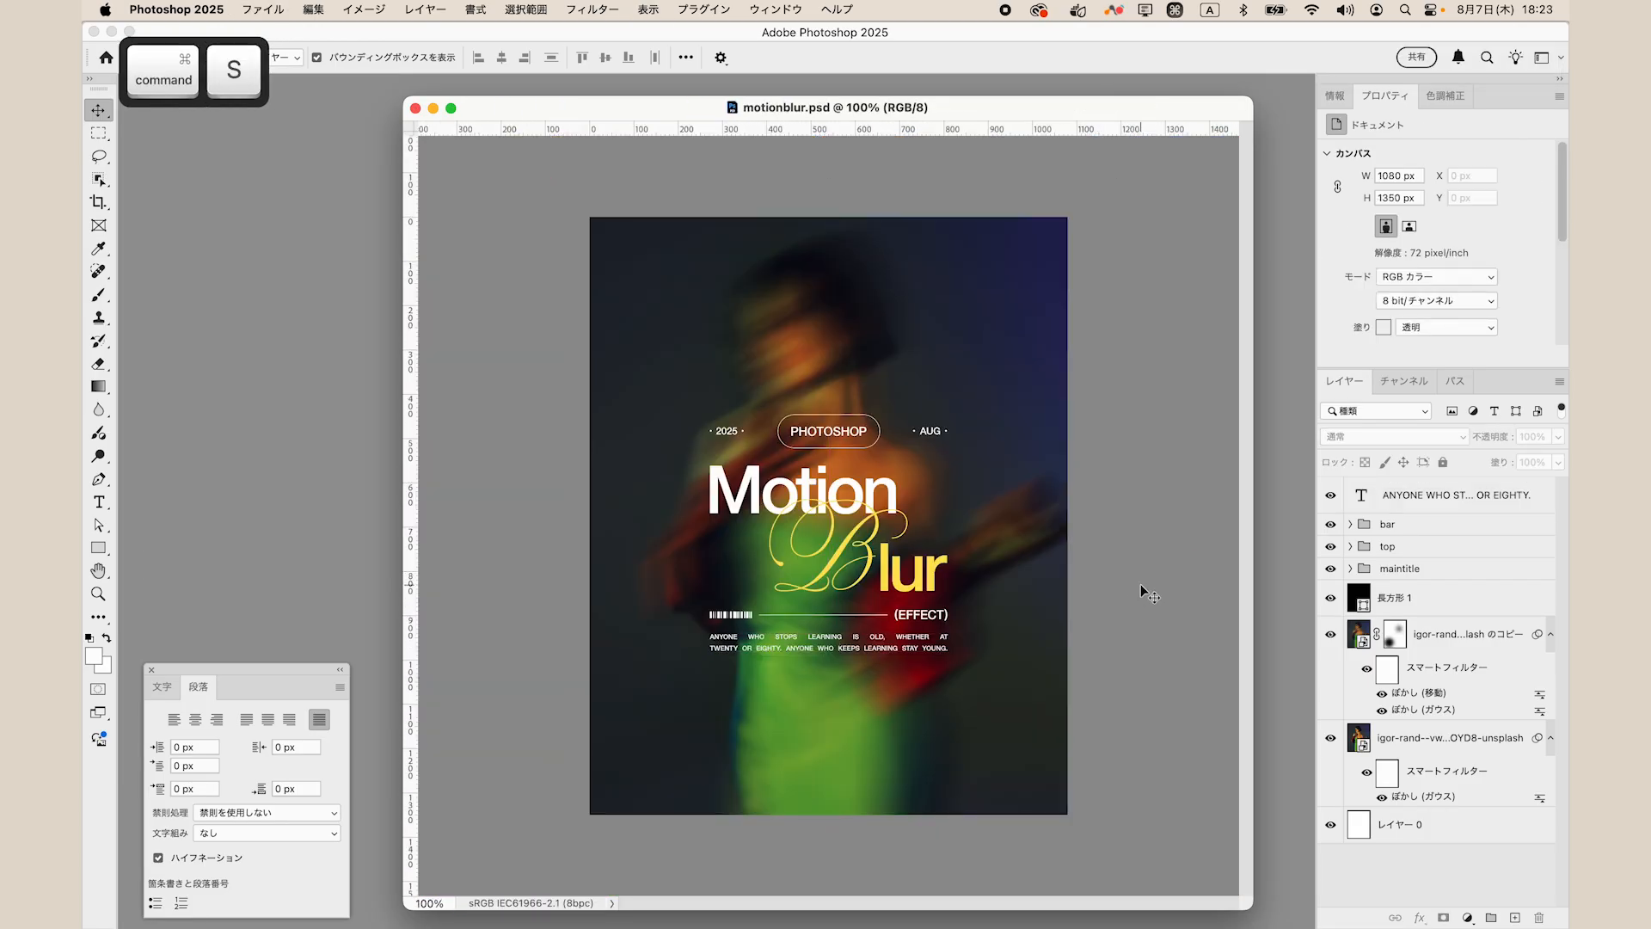
# Group the quote layer with the bar, top and maintitle groups and name the new group "text".
pyautogui.click(1479, 571)
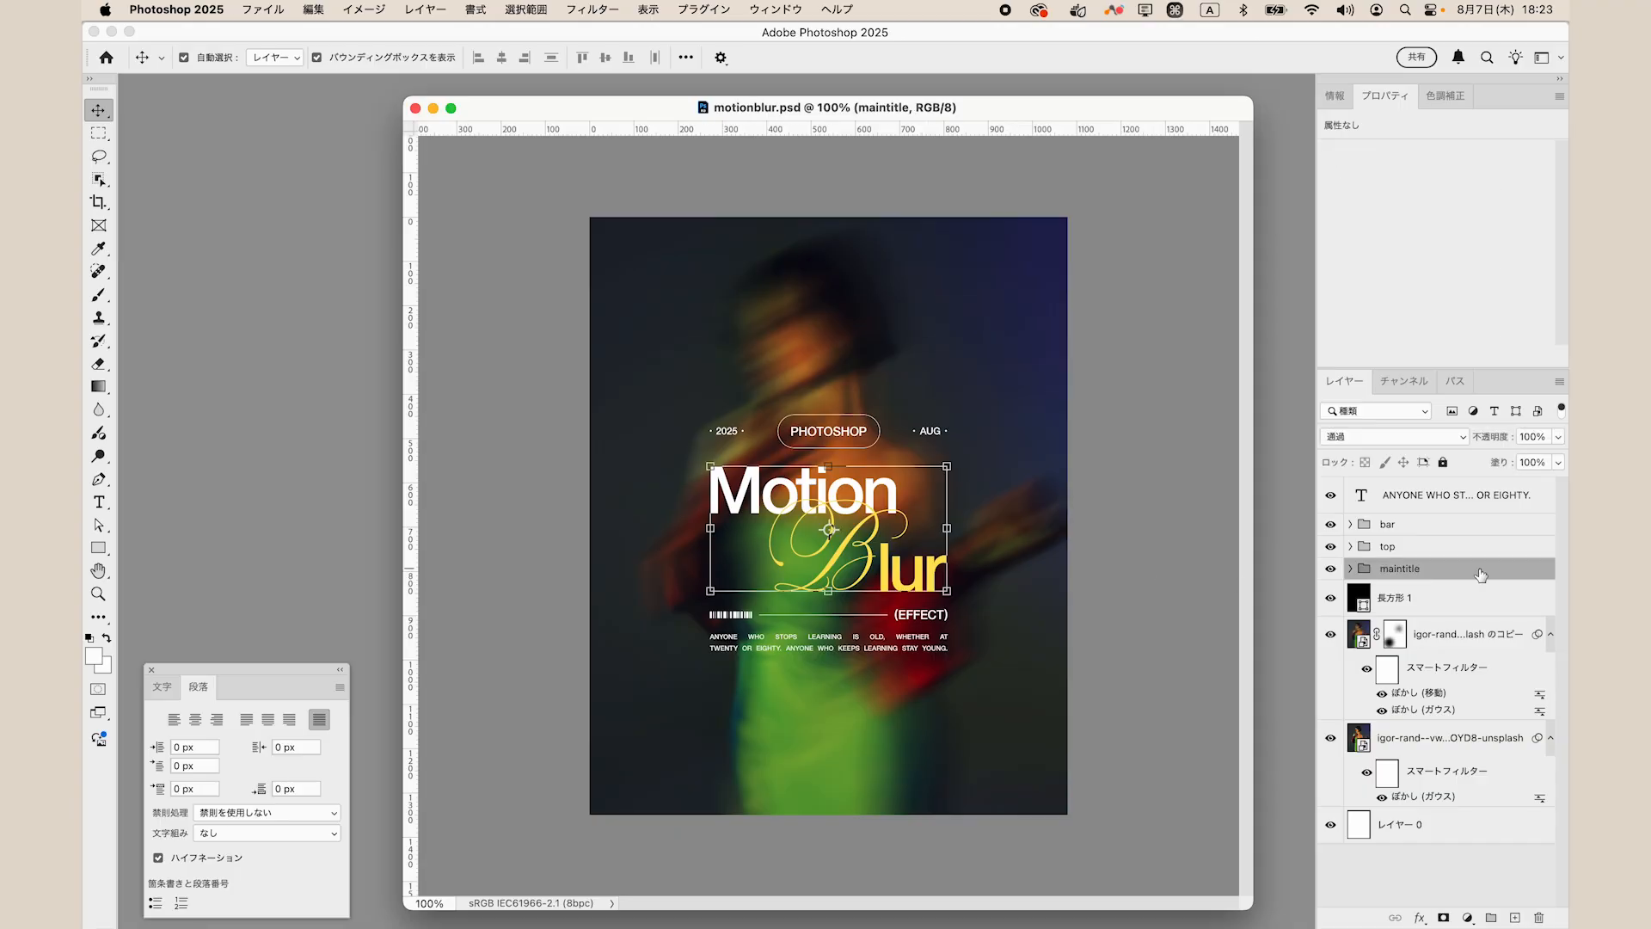
pyautogui.keyDown('shift'); pyautogui.click(1474, 498); pyautogui.keyUp('shift')
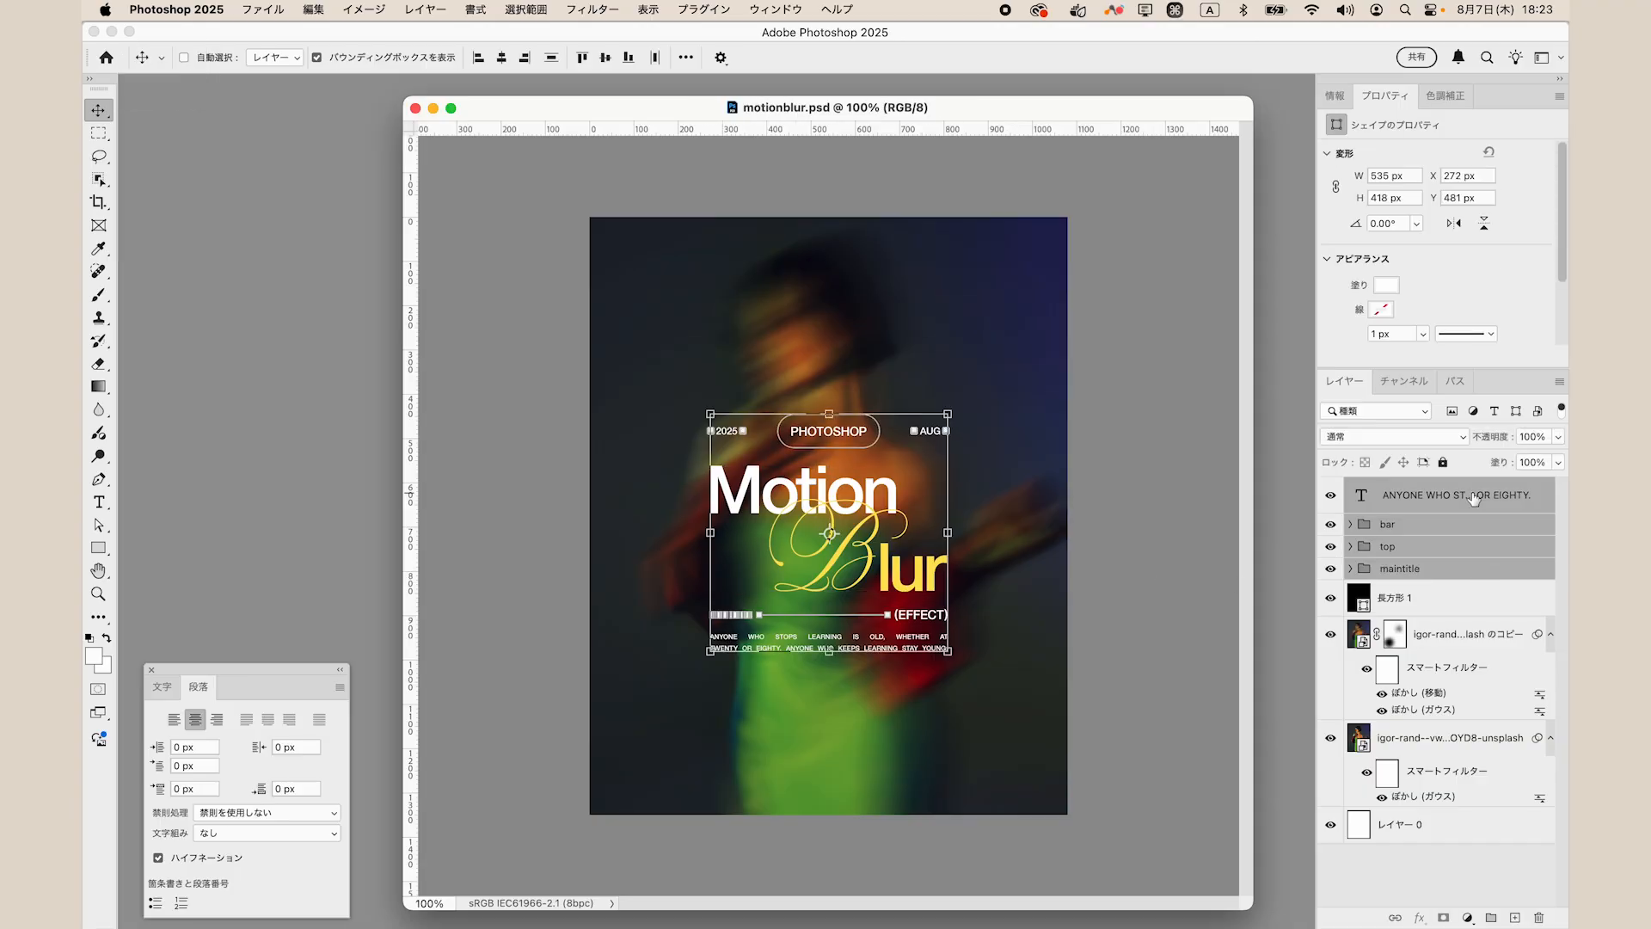
pyautogui.press('super+g')
pyautogui.write('text')
pyautogui.press('Return')
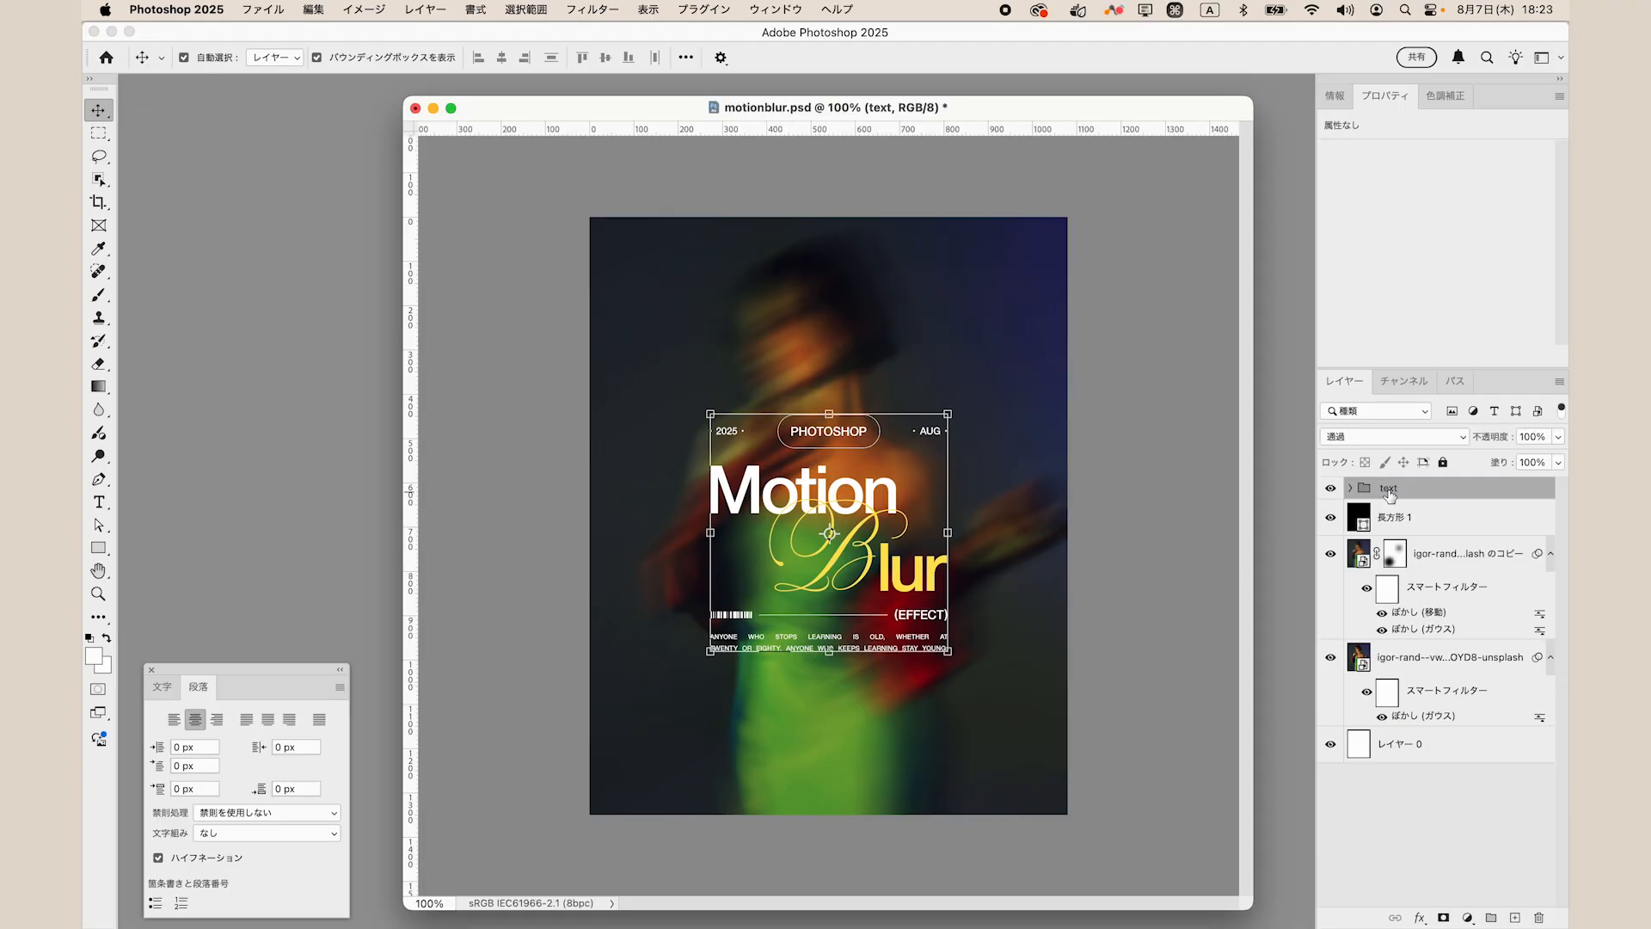
# Align the text group to the vertical centre of the full-canvas layer レイヤー 0 and save the document.
pyautogui.click(1462, 753)
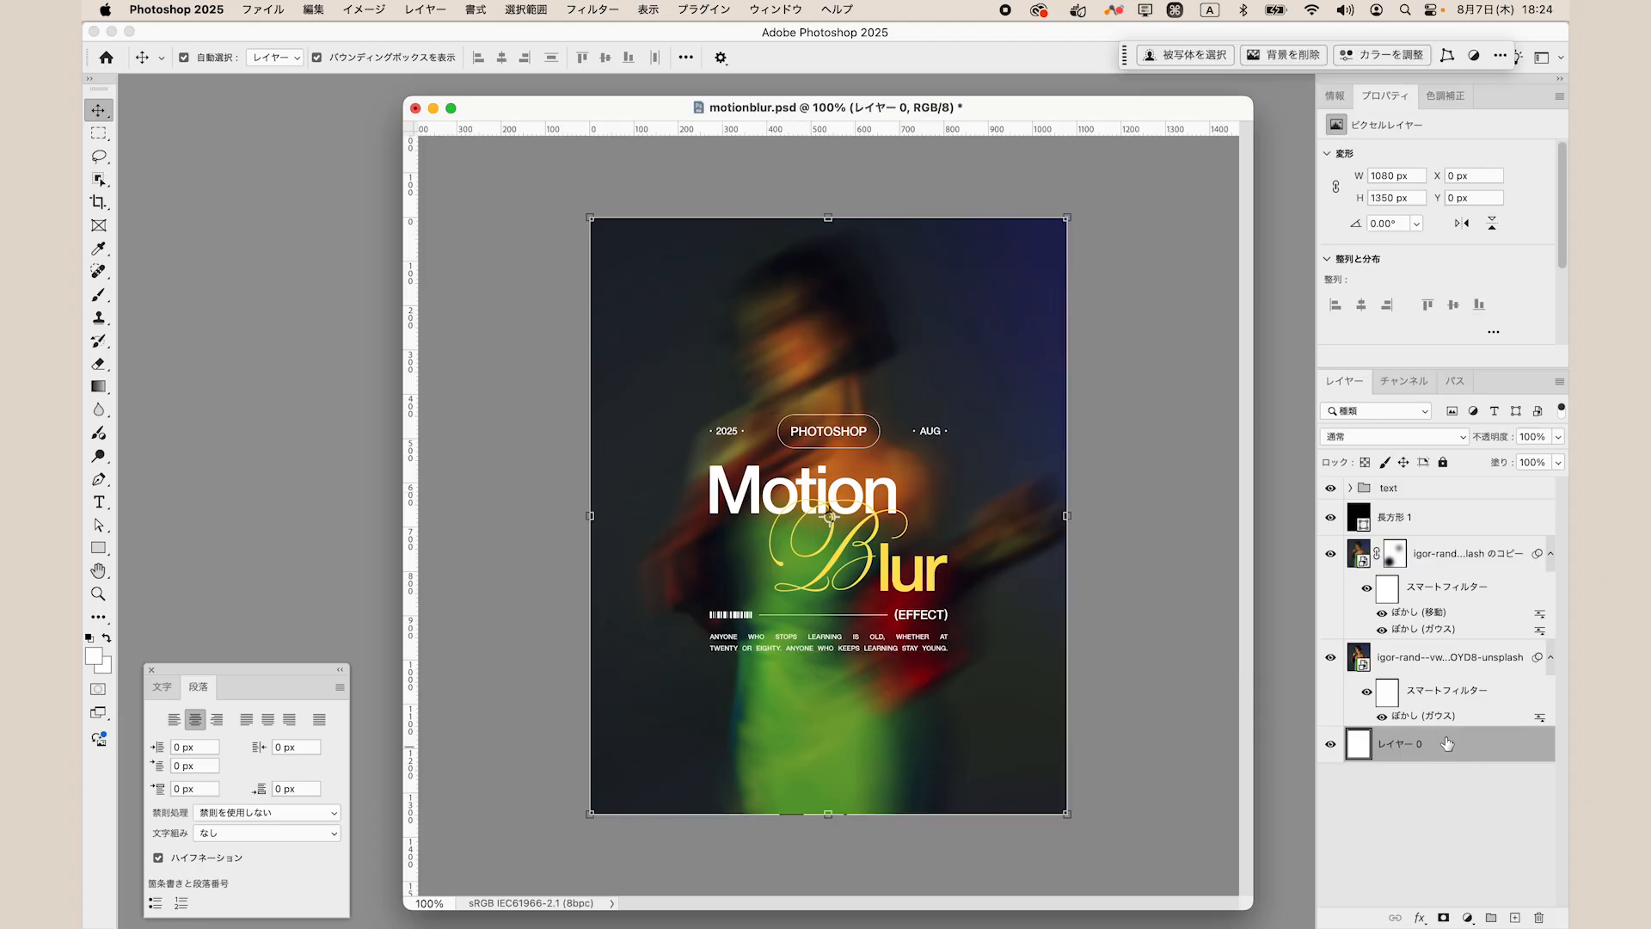
pyautogui.press('super')
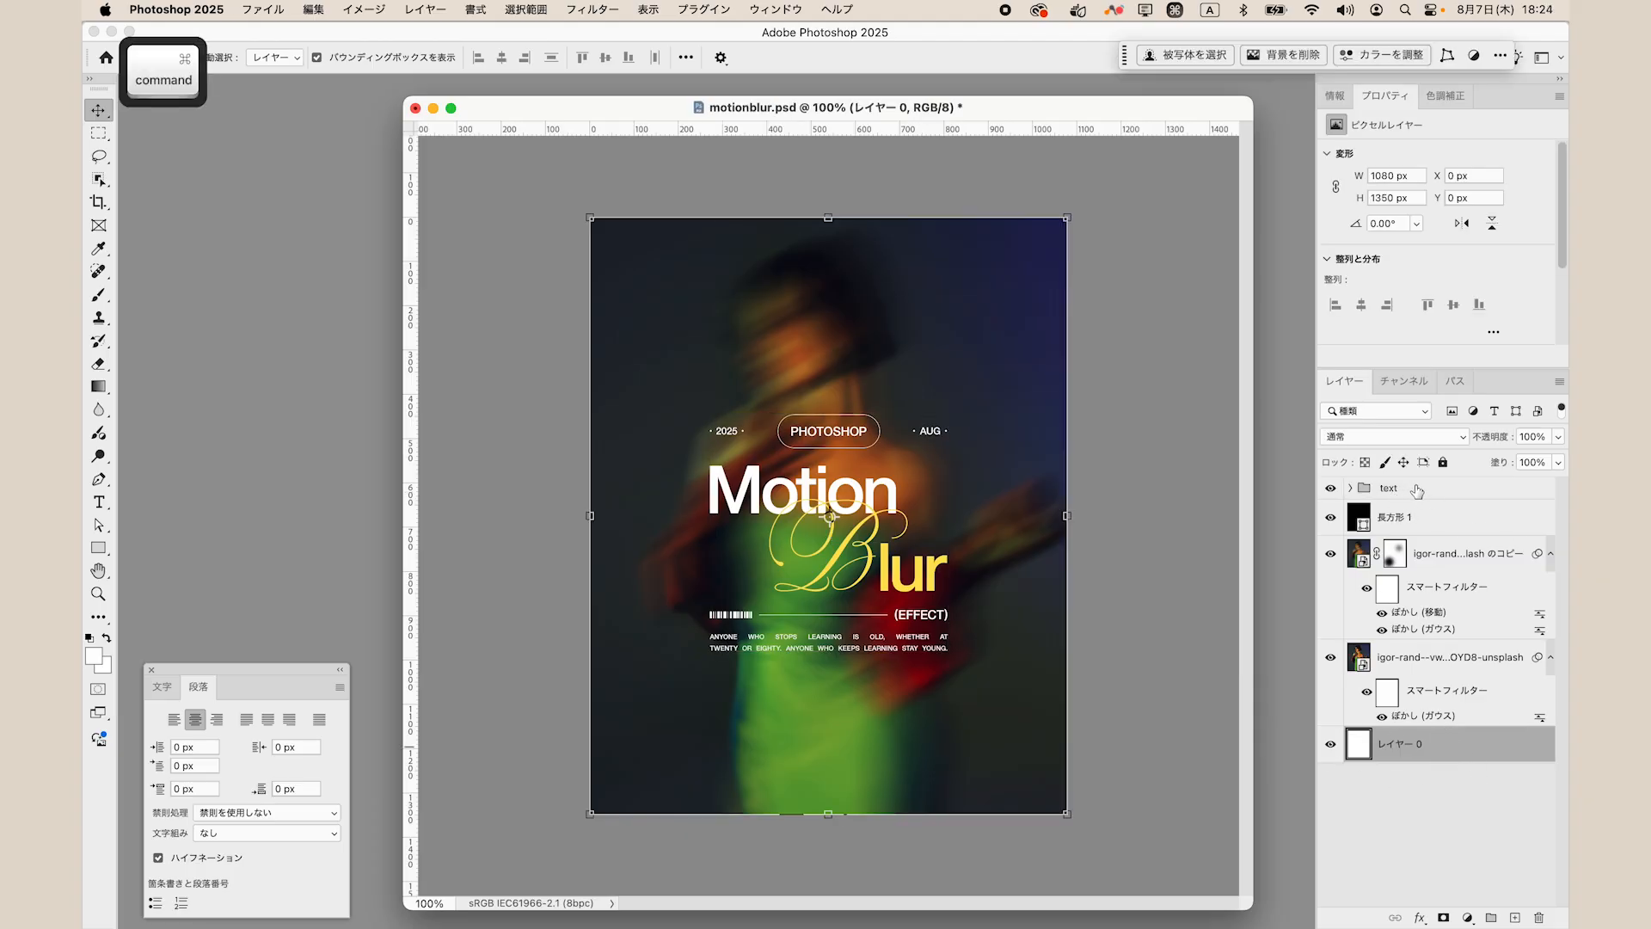
pyautogui.keyDown('super'); pyautogui.click(1417, 490); pyautogui.keyUp('super')
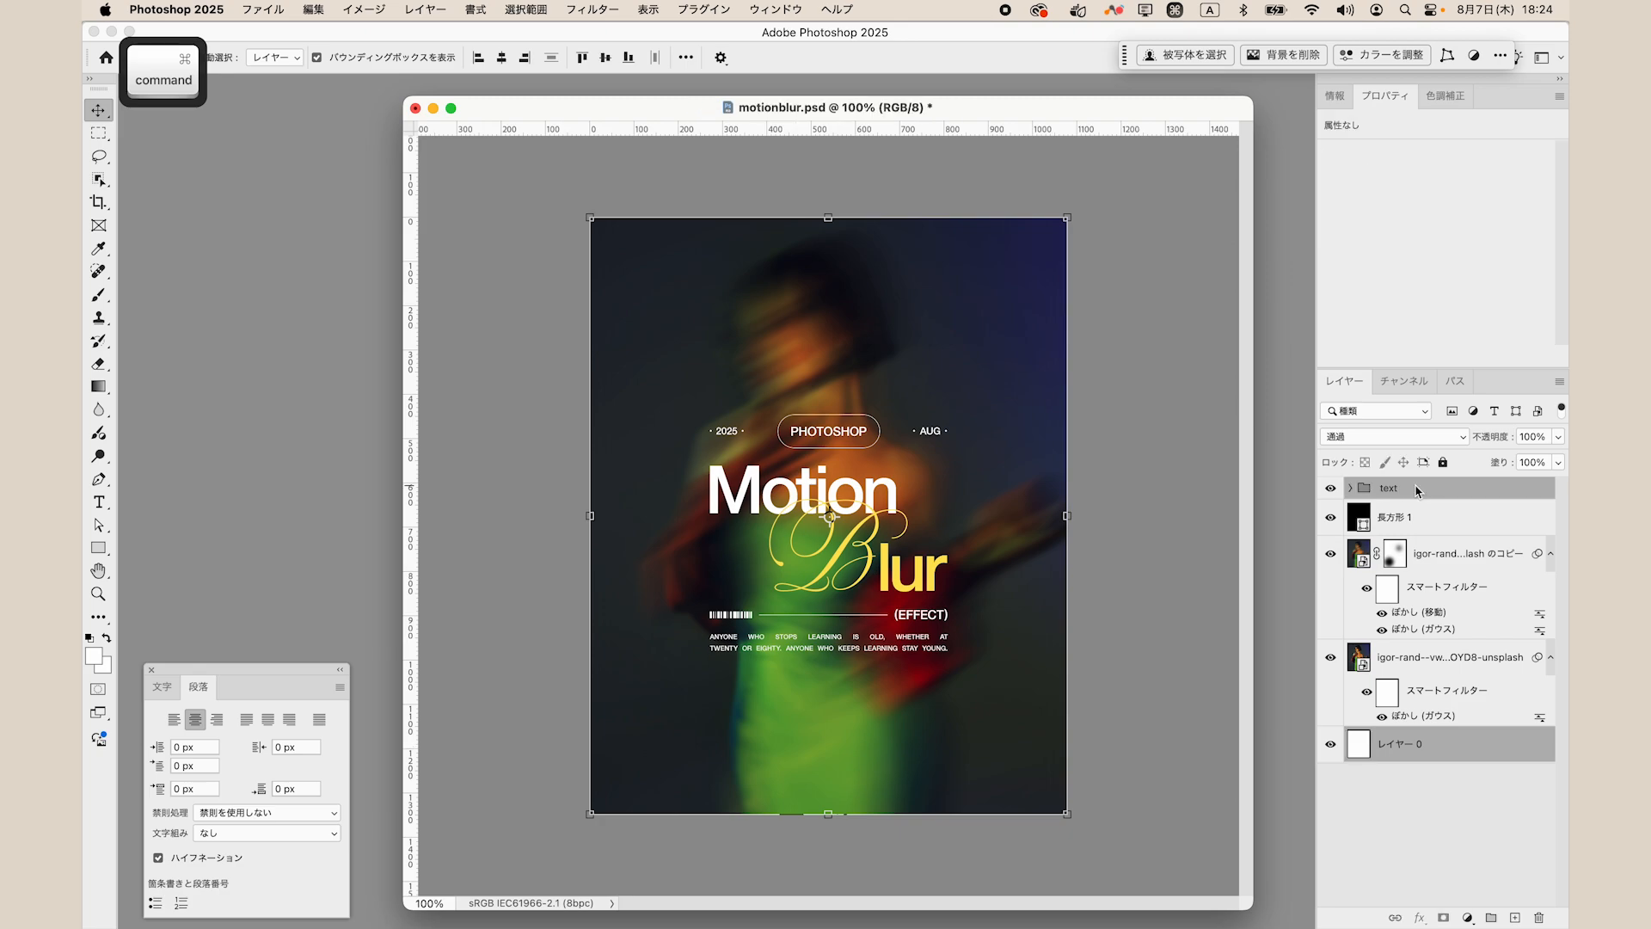
pyautogui.click(605, 57)
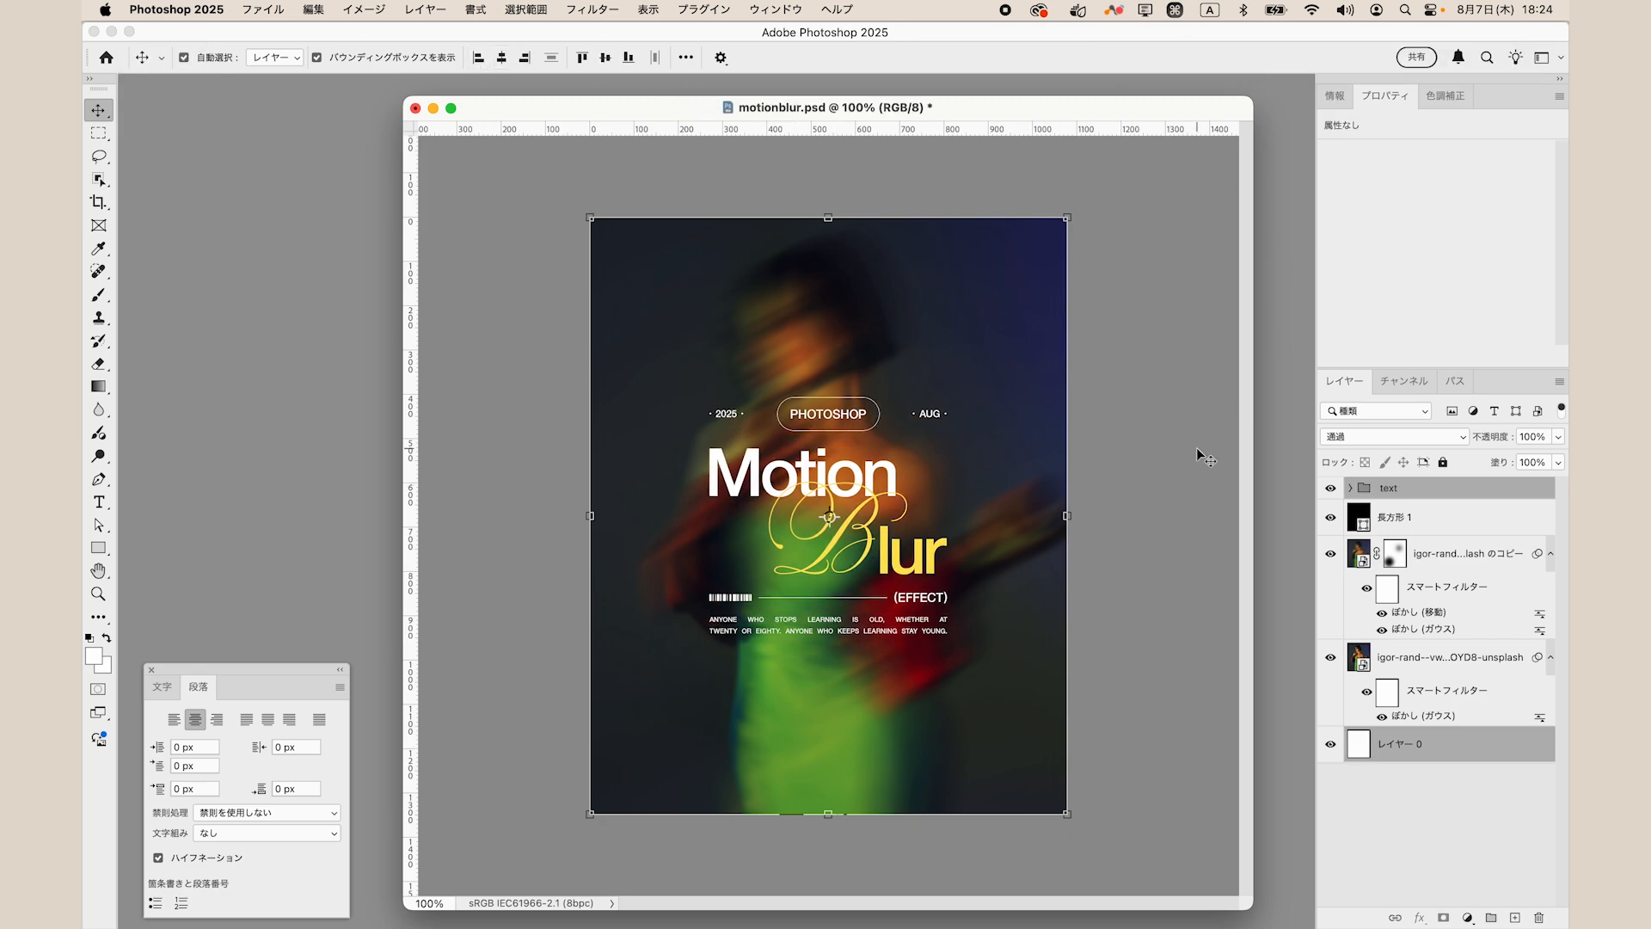
pyautogui.click(1183, 472)
pyautogui.press('super+s')
# Change the colour of the empty area around the canvas to white.
pyautogui.rightClick(1180, 468)
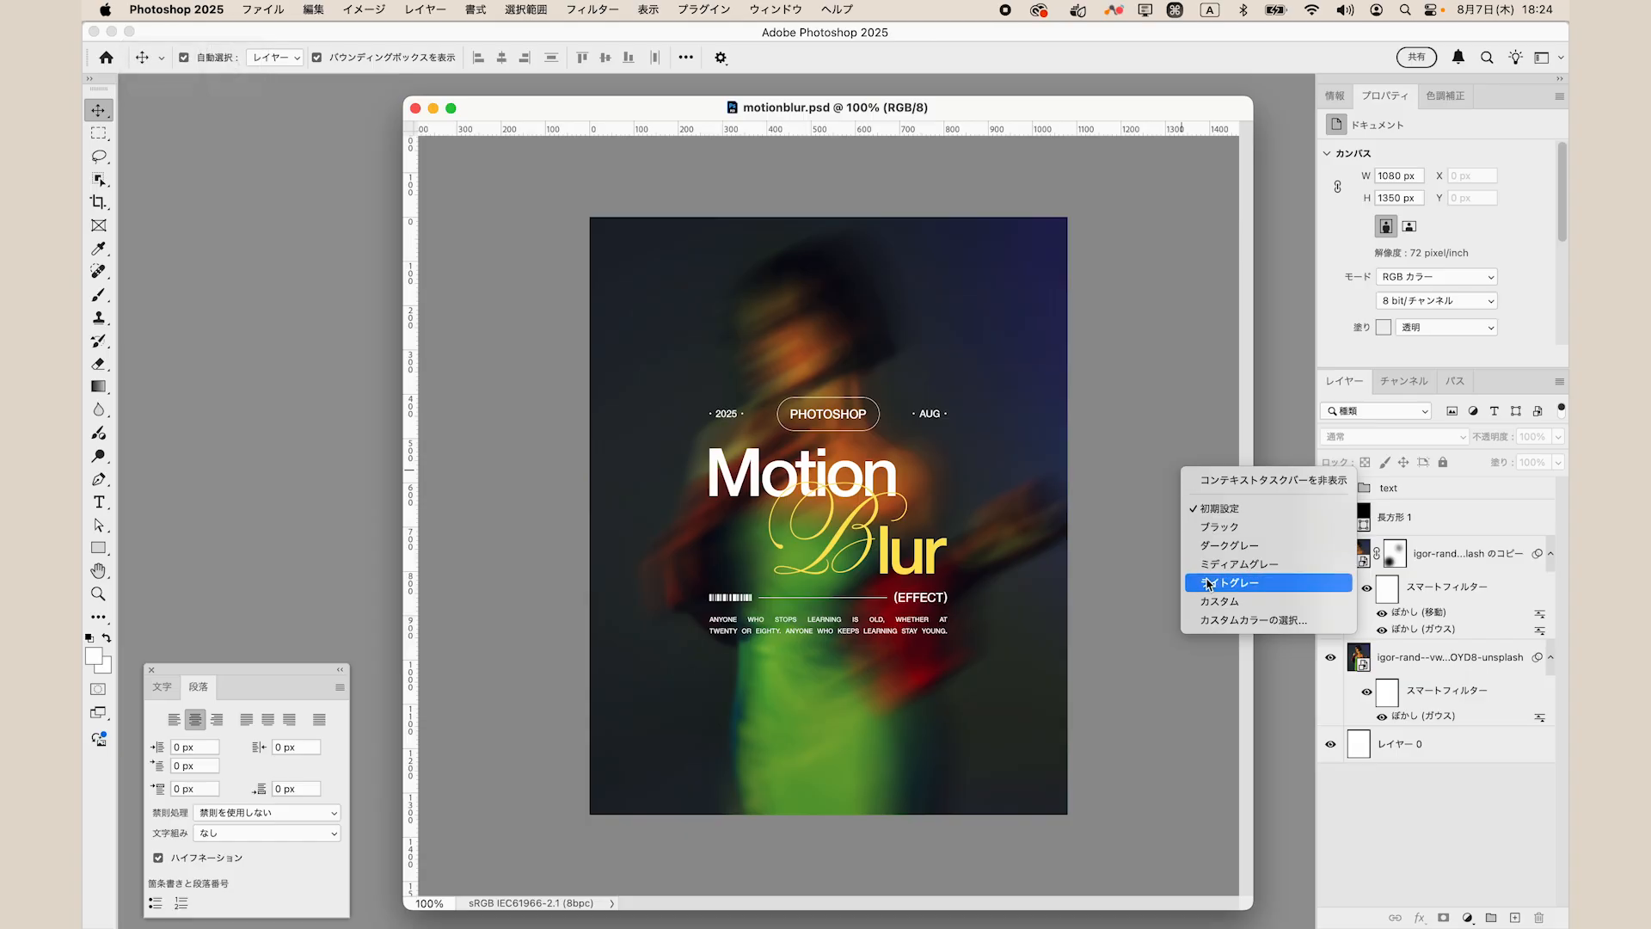
pyautogui.click(1148, 557)
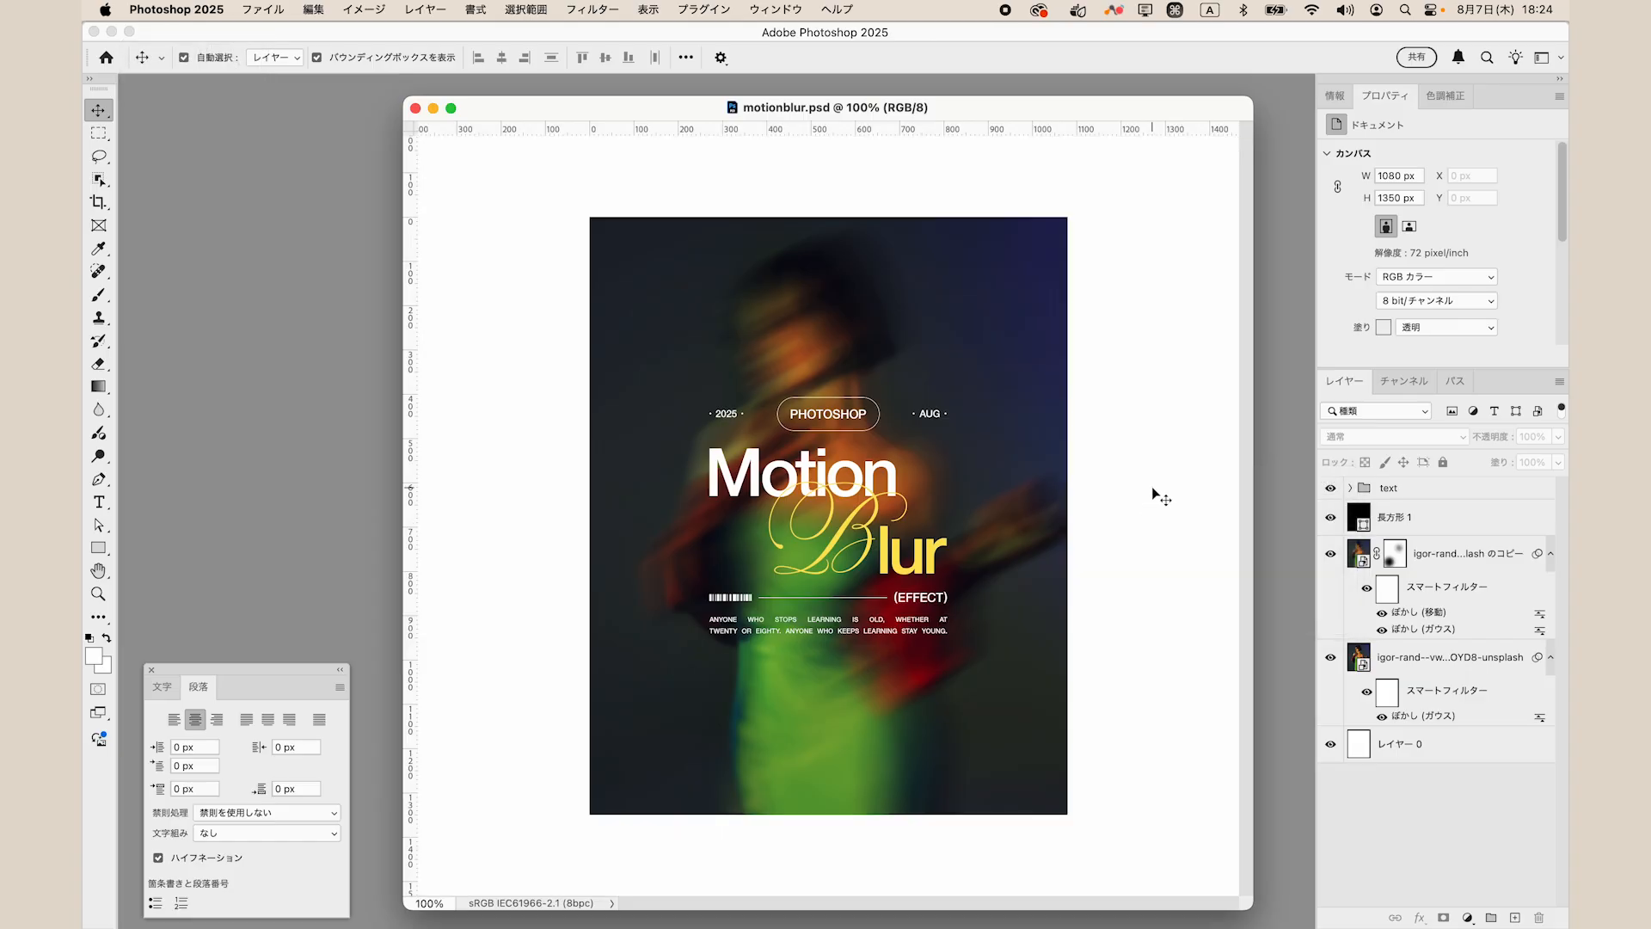